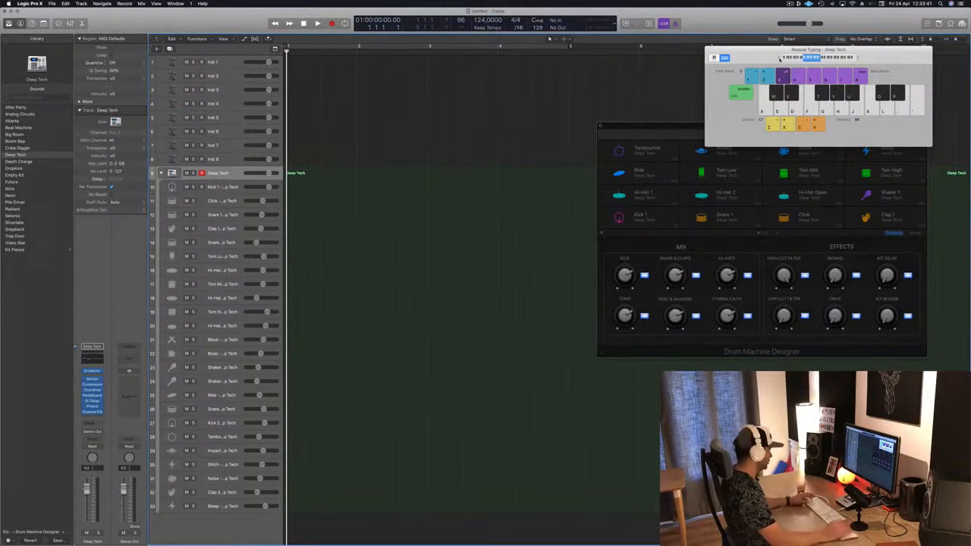
Record a short pattern of drum hits on the Deep Tech drum track using musical typing
key("a")
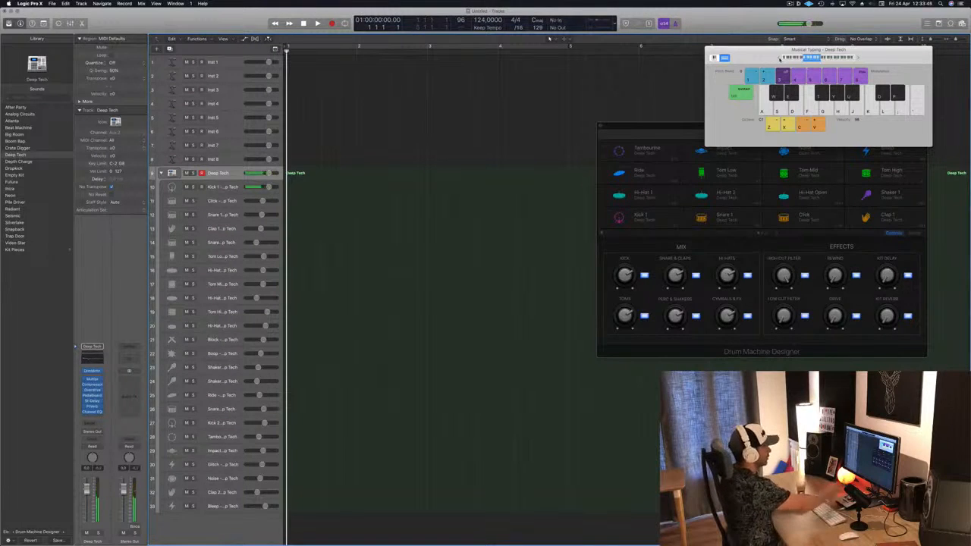
key("r")
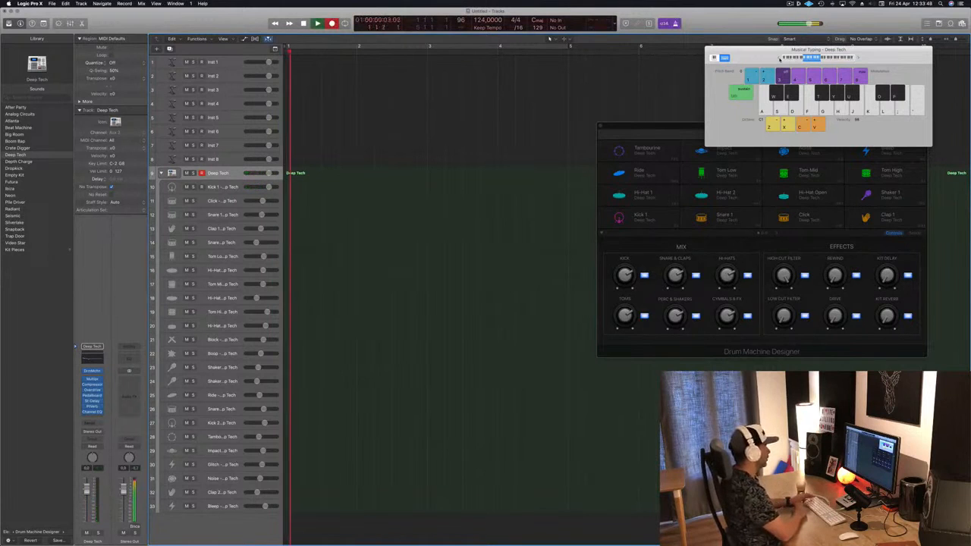
key("a")
key("a")
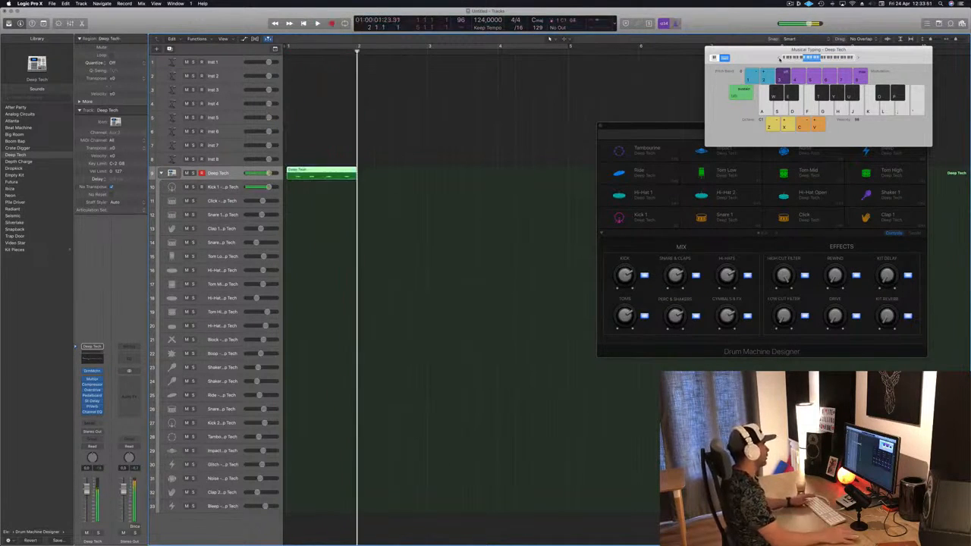
Move the recorded region onto the Kick 1 track and align its kick notes to the beats in the piano roll
left_click_drag(322, 174, 323, 183)
double_click(323, 184)
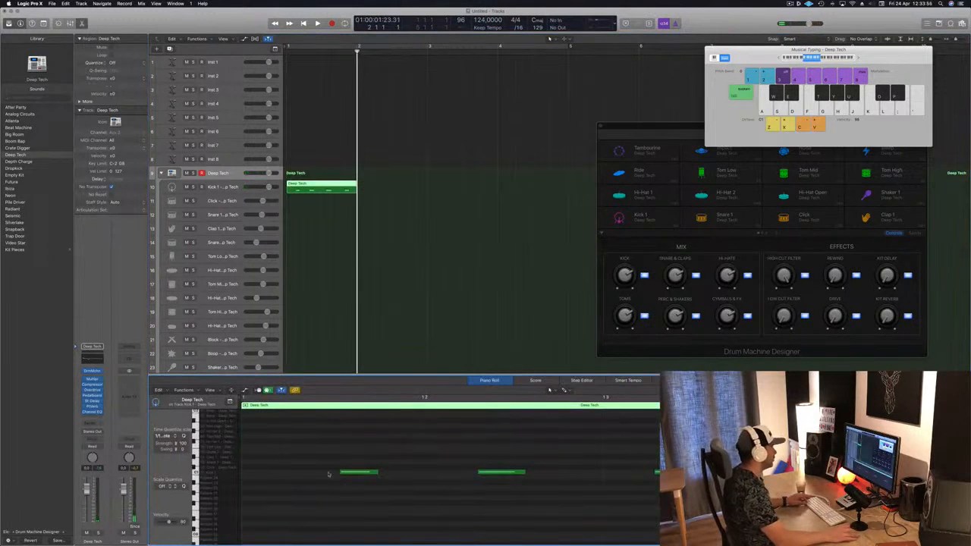
left_click_drag(360, 476, 260, 475)
left_click_drag(504, 473, 447, 474)
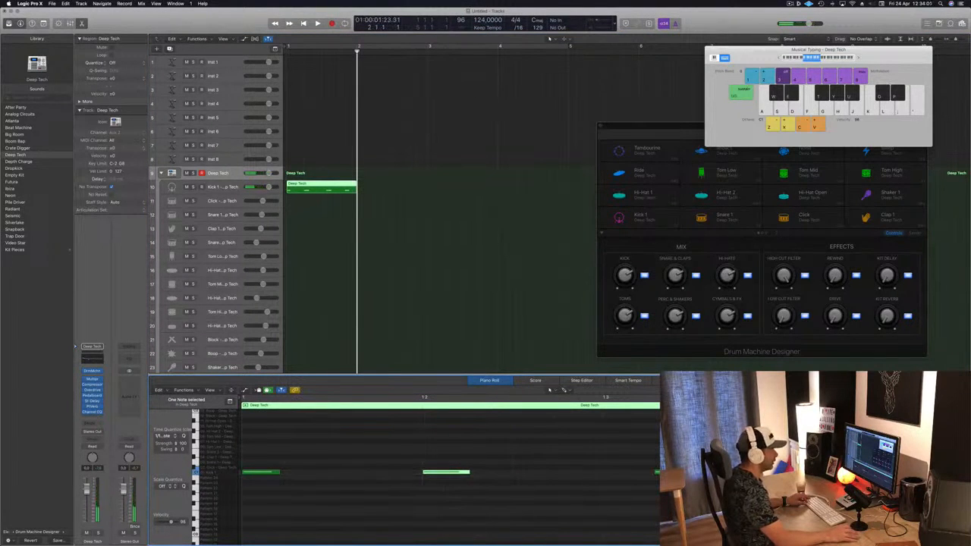
left_click_drag(682, 473, 634, 477)
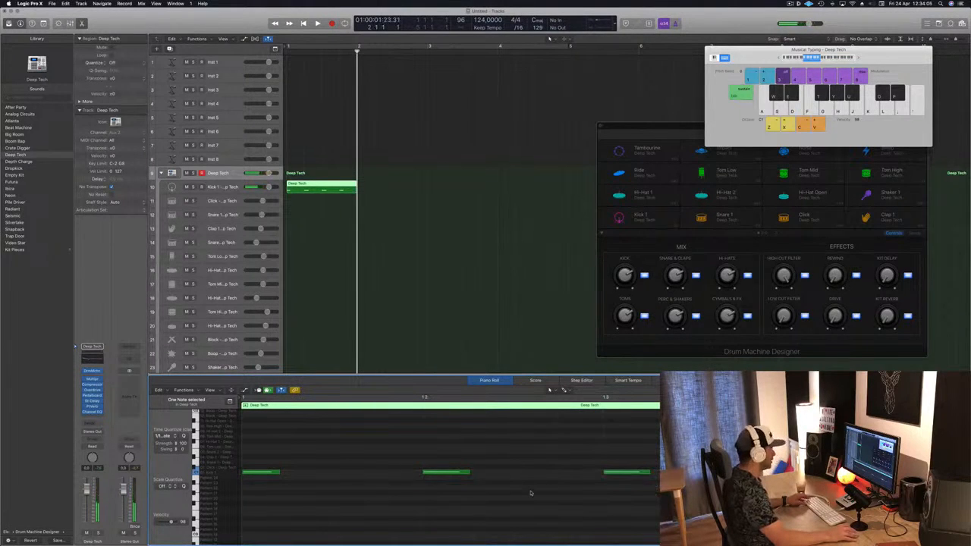
Loop the kick region across four bars and enable cycle playback over those bars
key("space")
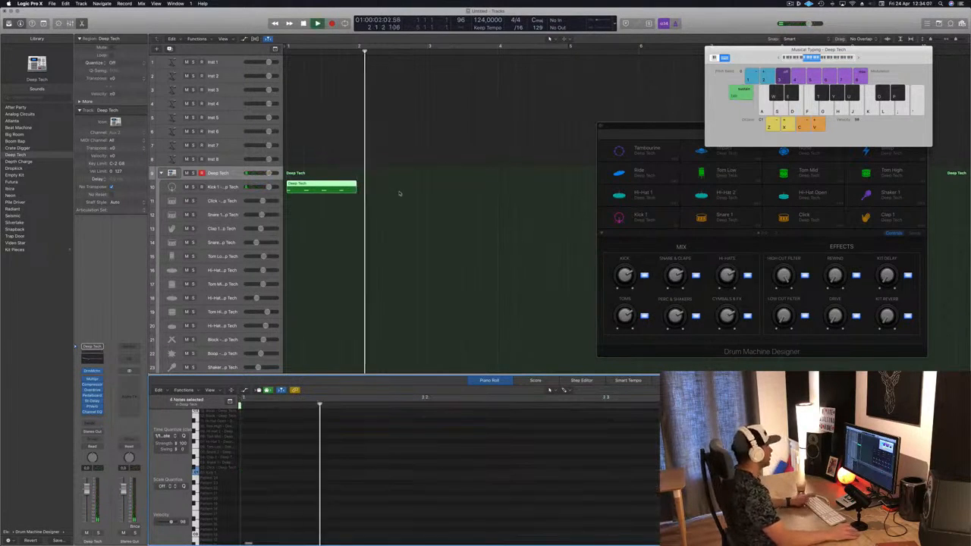
key("space")
left_click(321, 184)
left_click_drag(322, 184, 479, 188)
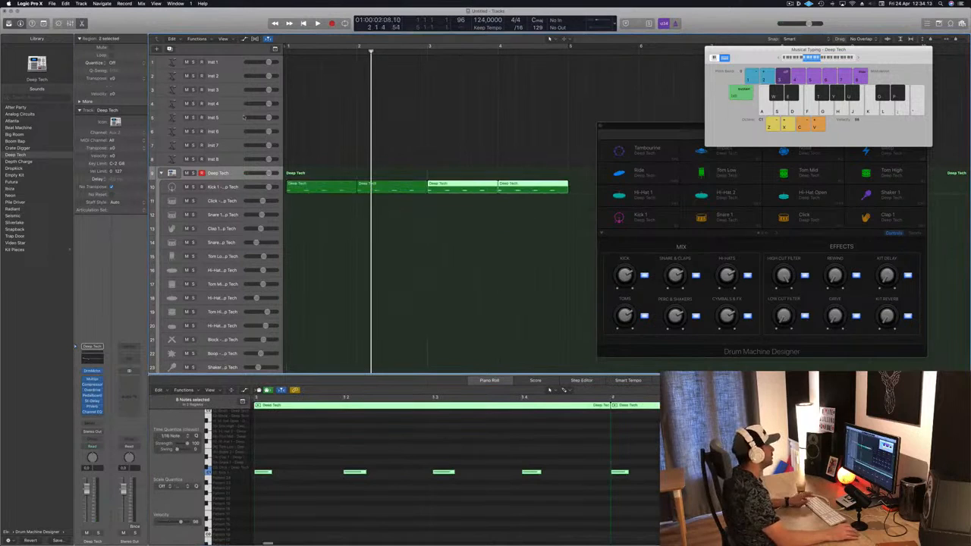
key("space")
left_click(335, 47)
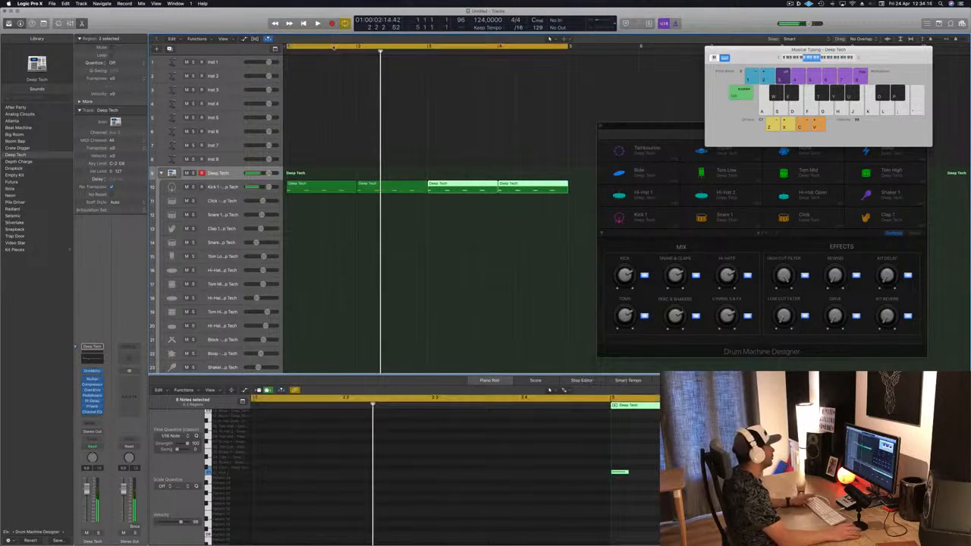
Audition alternative kick sounds from the library on the Kick 1 pad while the loop plays
left_click(234, 186)
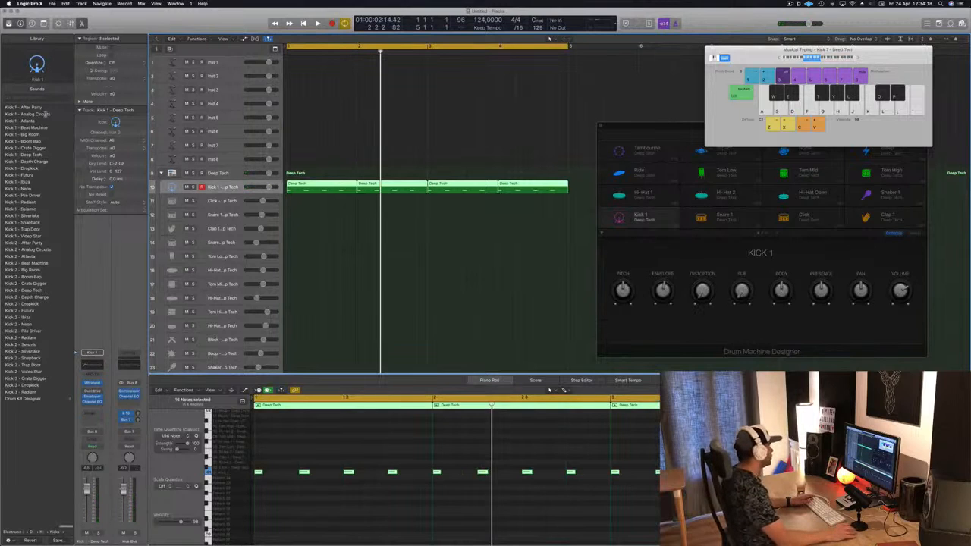
key("space")
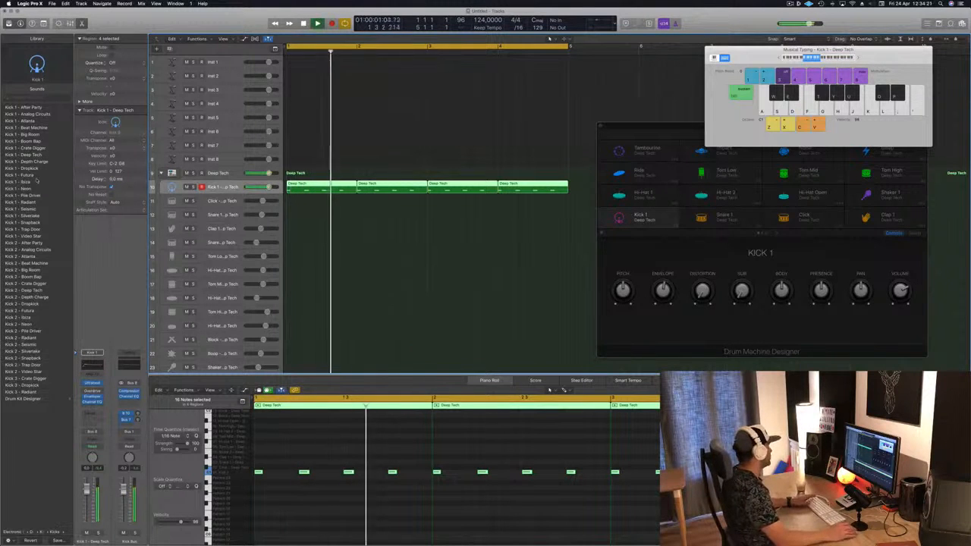
left_click(24, 236)
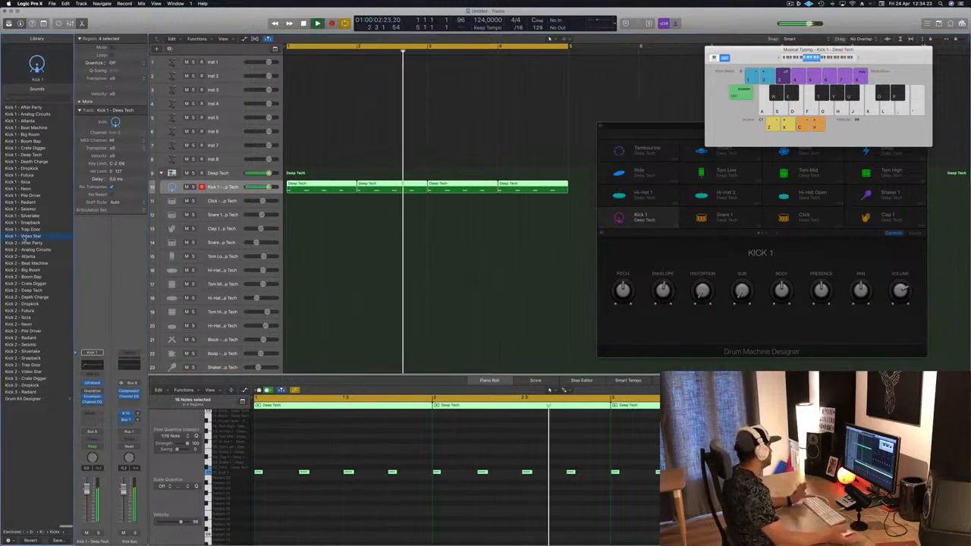
left_click(25, 291)
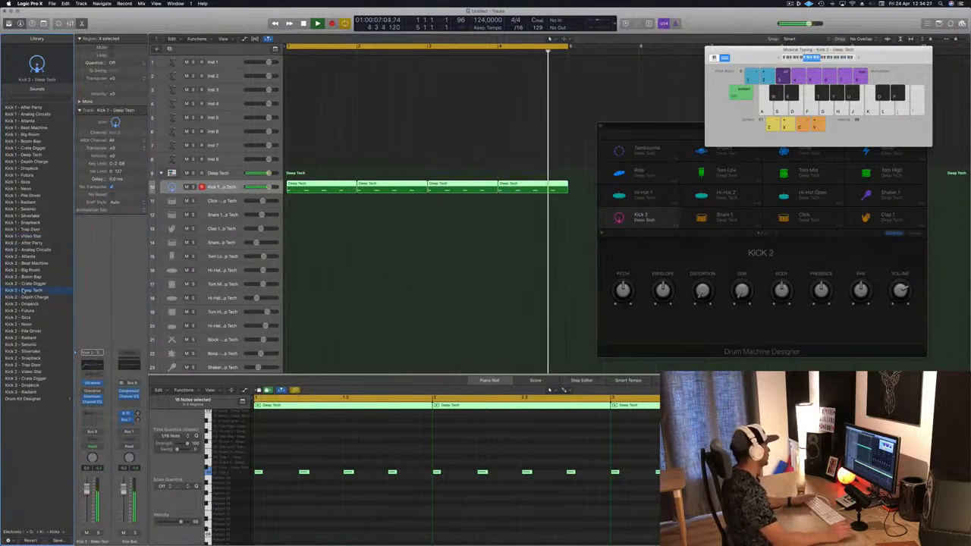
key("space")
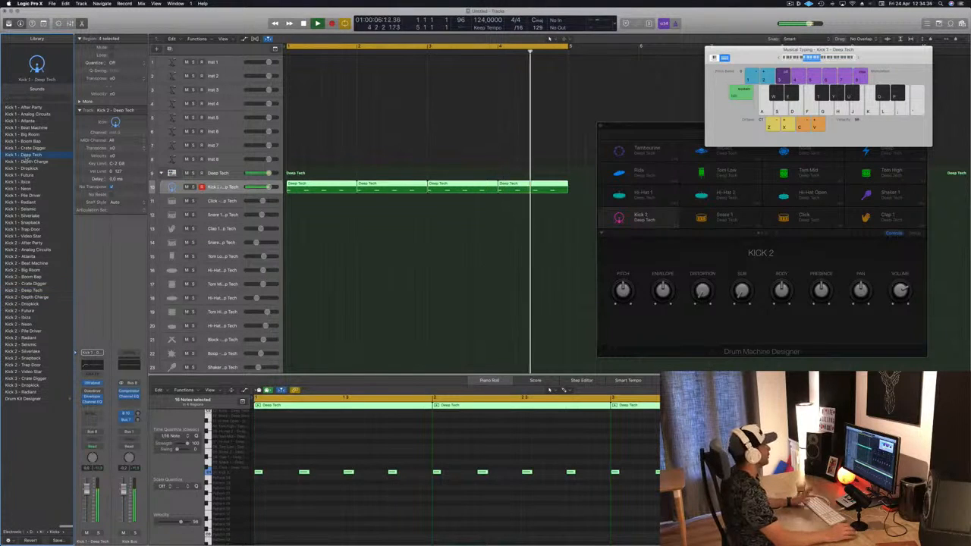
key("space")
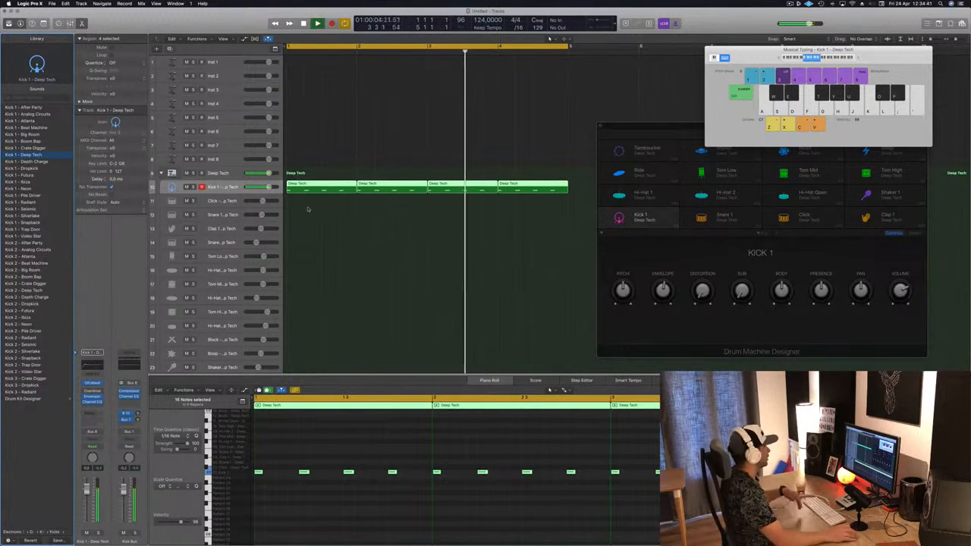
Copy the first kick region onto the Snare 1 track
scroll(308, 208, "down", 2)
left_click(320, 183)
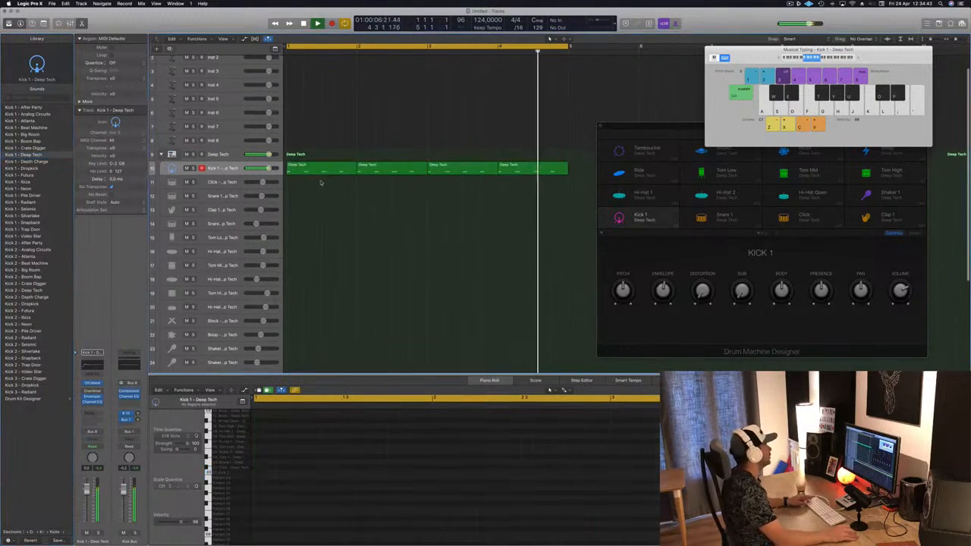
left_click(321, 171)
left_click_drag(322, 172, 325, 197)
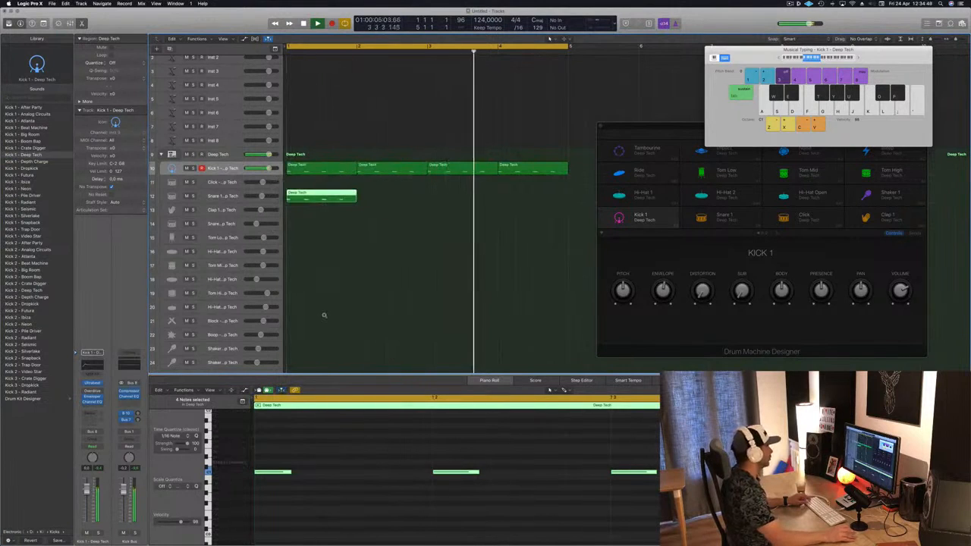
Delete the notes on beats one and three in the copied region
scroll(323, 315, "down", 4)
scroll(327, 438, "down", 3)
left_click_drag(316, 450, 263, 497)
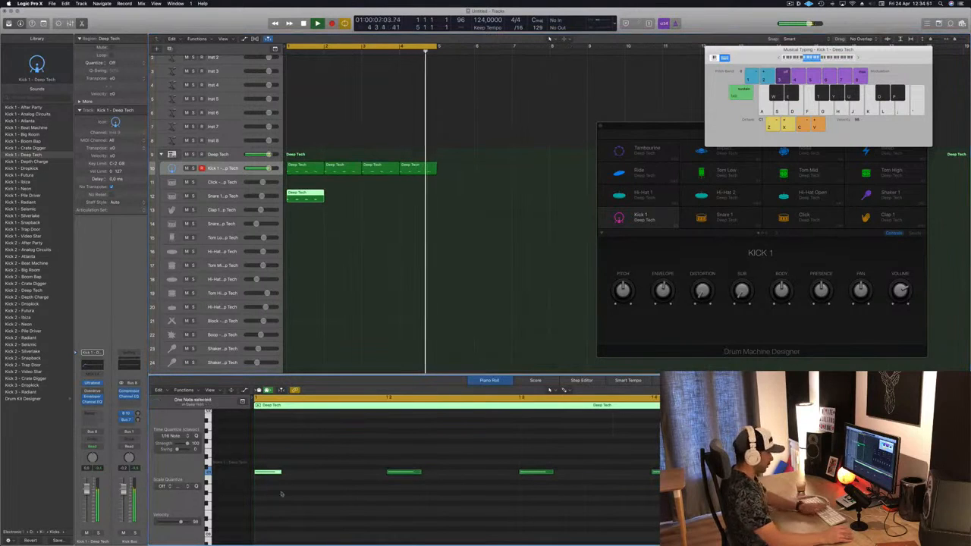
key("Delete")
left_click_drag(509, 455, 538, 489)
key("Delete")
Transpose the remaining notes up to the snare pitch and loop the snare region across four bars
left_click_drag(375, 449, 662, 527)
key("alt+Up")
key("alt+Up")
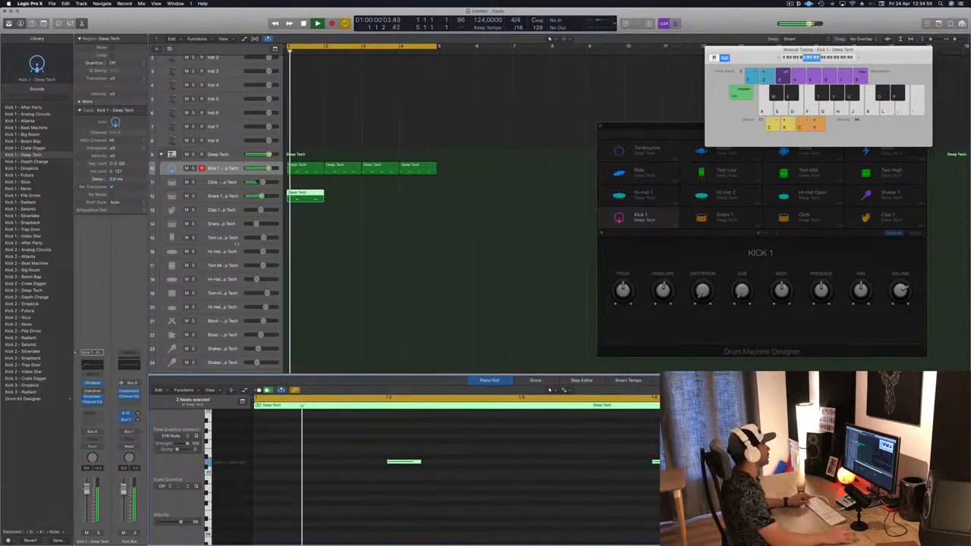
left_click_drag(306, 199, 398, 199)
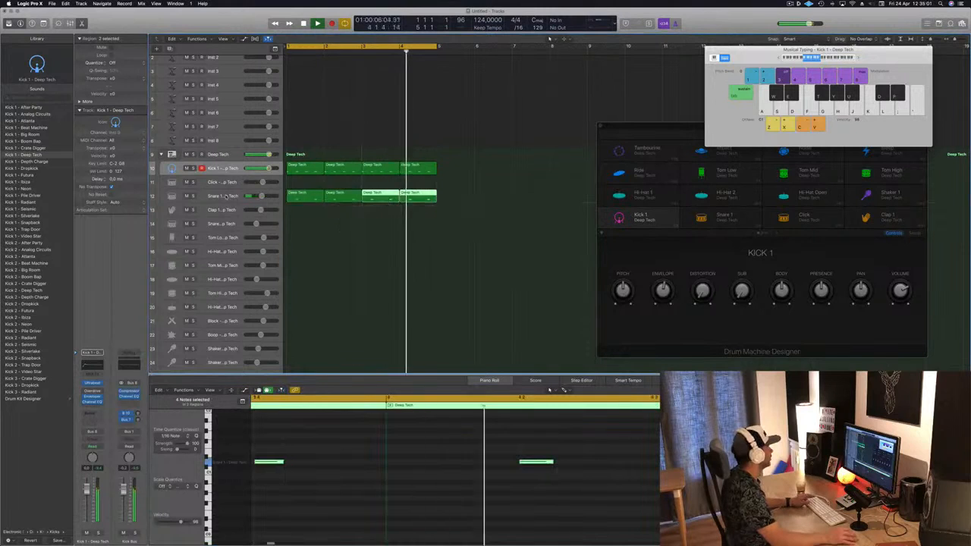
Change the Snare 1 pad's sound to Snare 1 - Snapback from the library
left_click(225, 196)
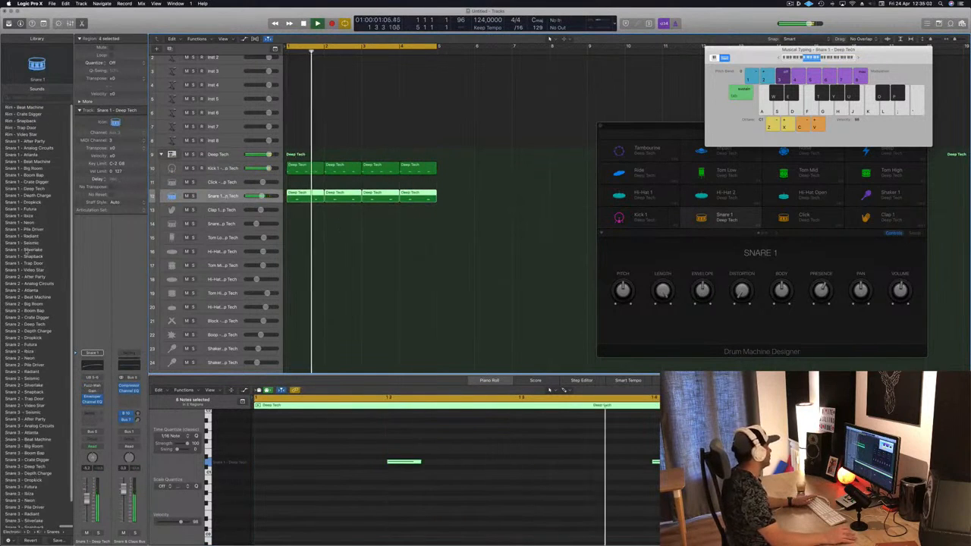
left_click(27, 249)
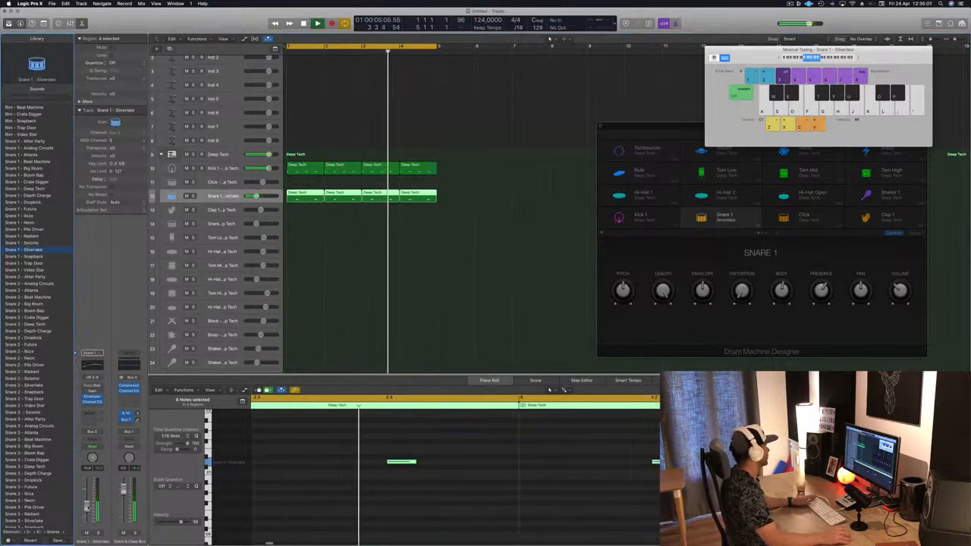
left_click(31, 256)
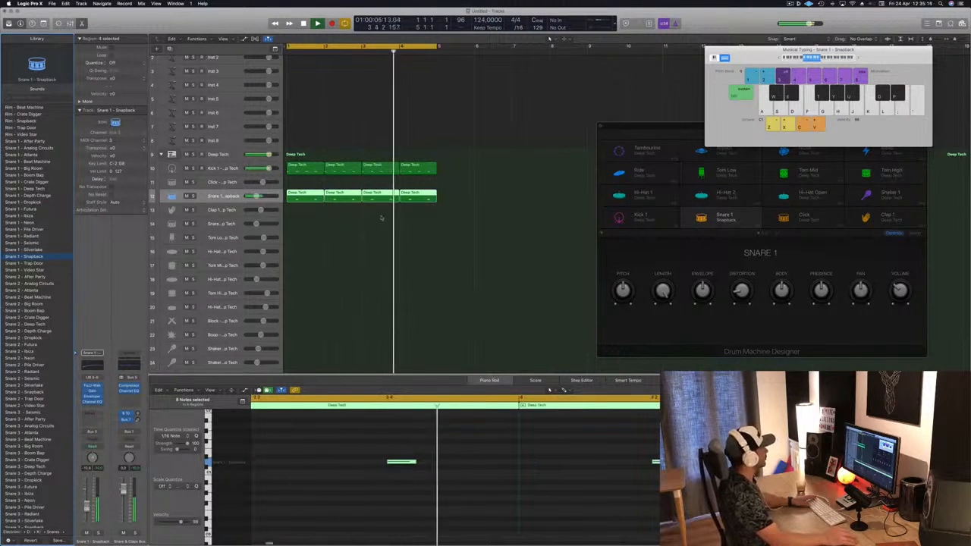
Copy the first kick region onto the Hi-Hat 1 track
left_click(309, 228)
left_click(305, 195)
left_click_drag(305, 176, 304, 252)
Select all notes in the hi-hat region and transpose them up five steps to the Hi-Hat 1 pitch
left_click_drag(271, 449, 683, 521)
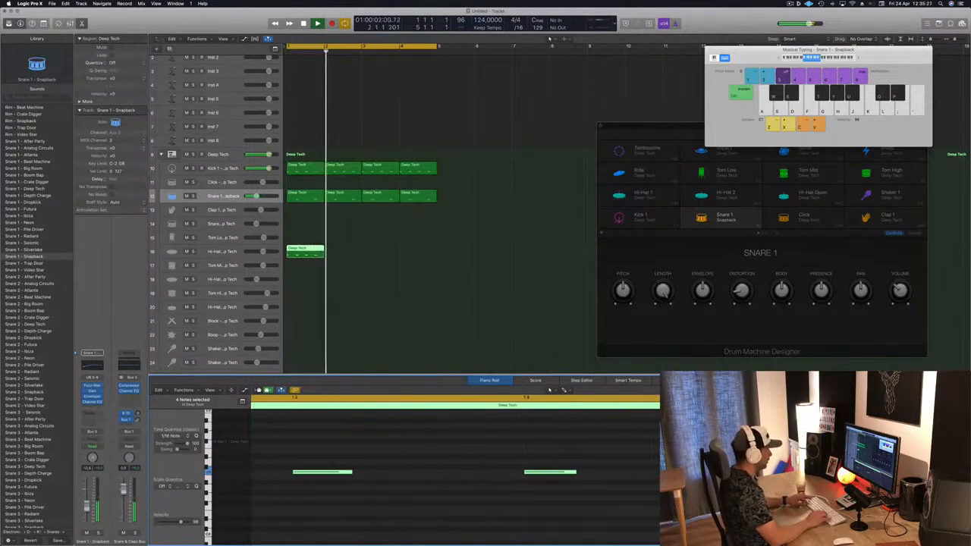
key("super+Left")
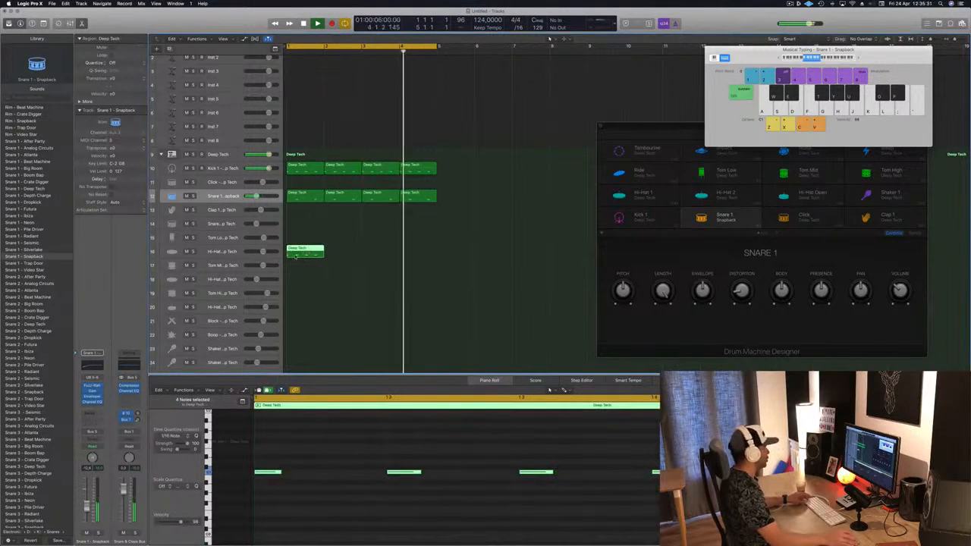
left_click_drag(268, 438, 671, 509)
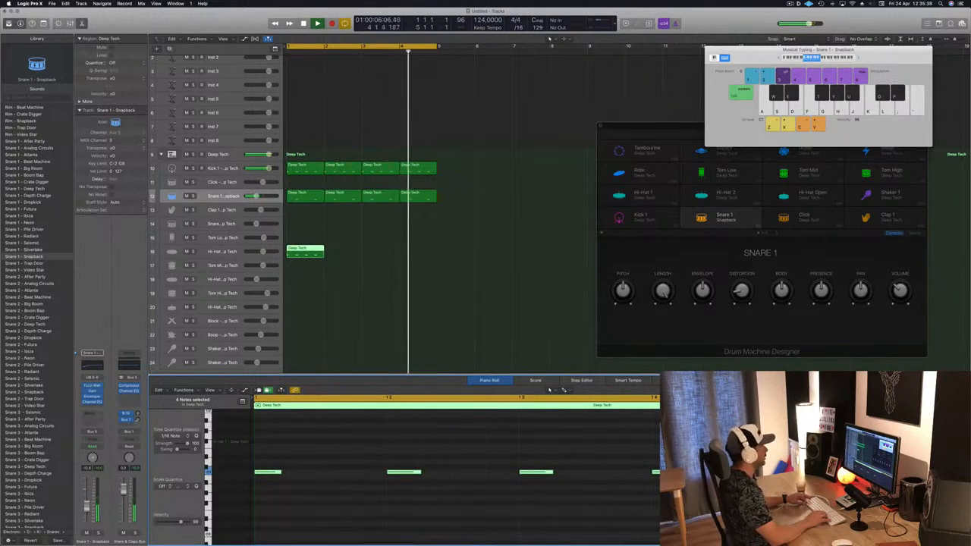
key("alt+Up")
key("alt+Up")
key("alt+Up")
key("alt+Up")
key("alt+Up")
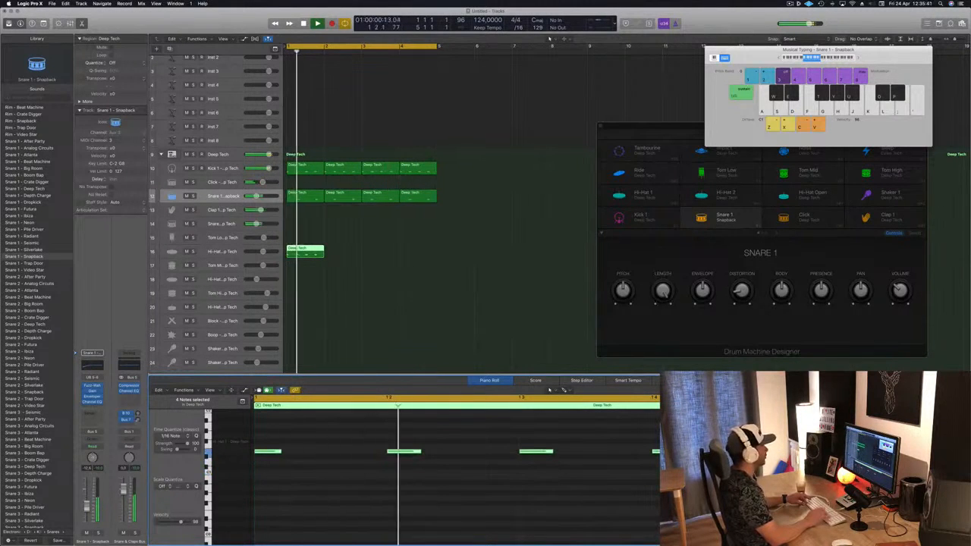
key("alt+Up")
Nudge the hi-hat notes half a beat later onto the off-beats
key("alt+Right")
key("alt+Right")
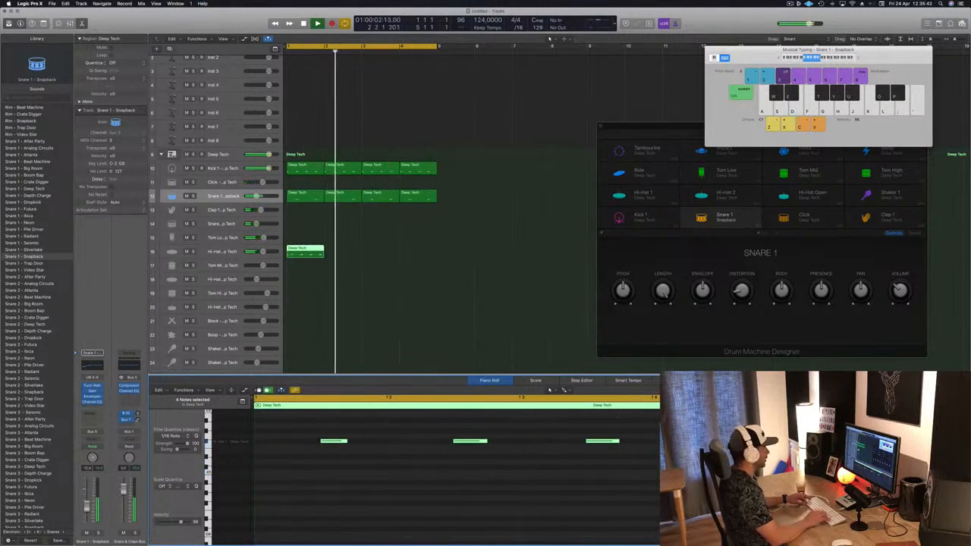
key("alt+Left")
key("alt+Left")
key("alt+Right")
key("alt+Right")
key("alt+Up")
key("alt+Up")
key("alt+Up")
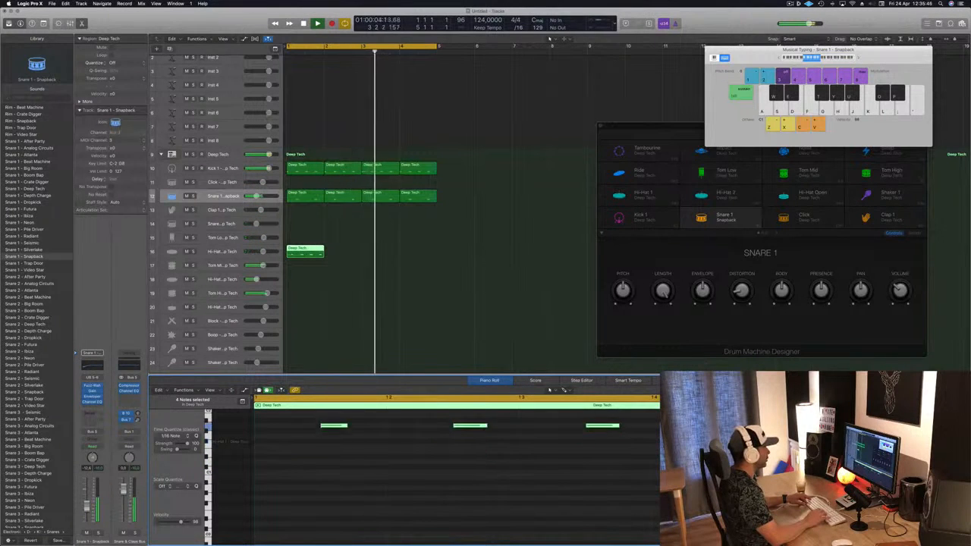
key("alt+Down")
key("alt+Down")
key("alt+Down")
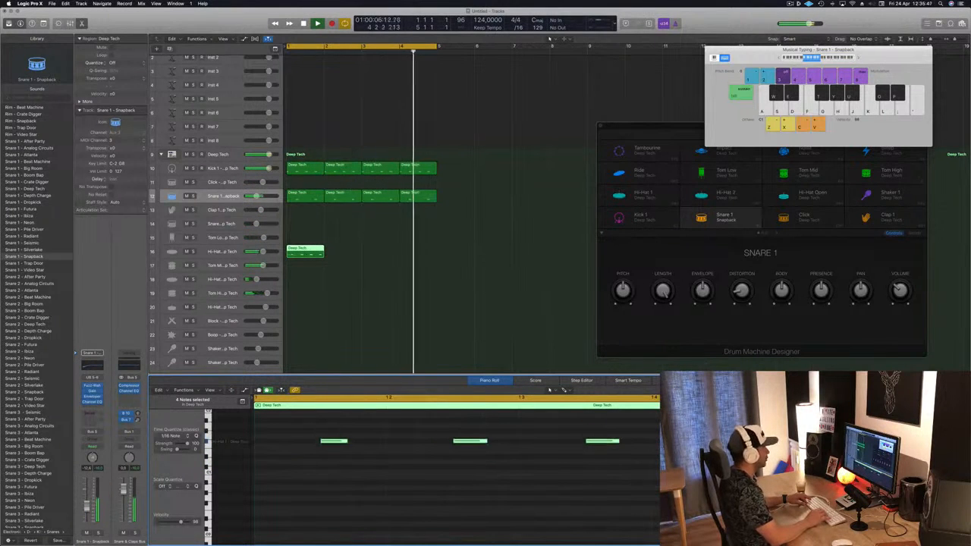
Loop the hi-hat region across four bars and play the pattern
left_click_drag(304, 249, 394, 253)
left_click(317, 255, "shift")
key("space")
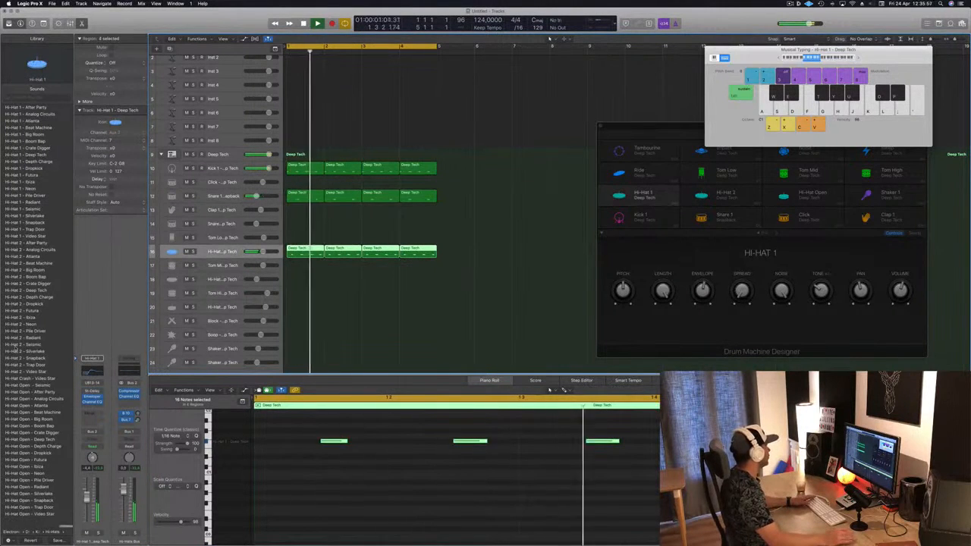
Audition open hi-hat sounds on the hi-hat pad and settle on Hi-Hat Open - After Party
left_click(30, 385)
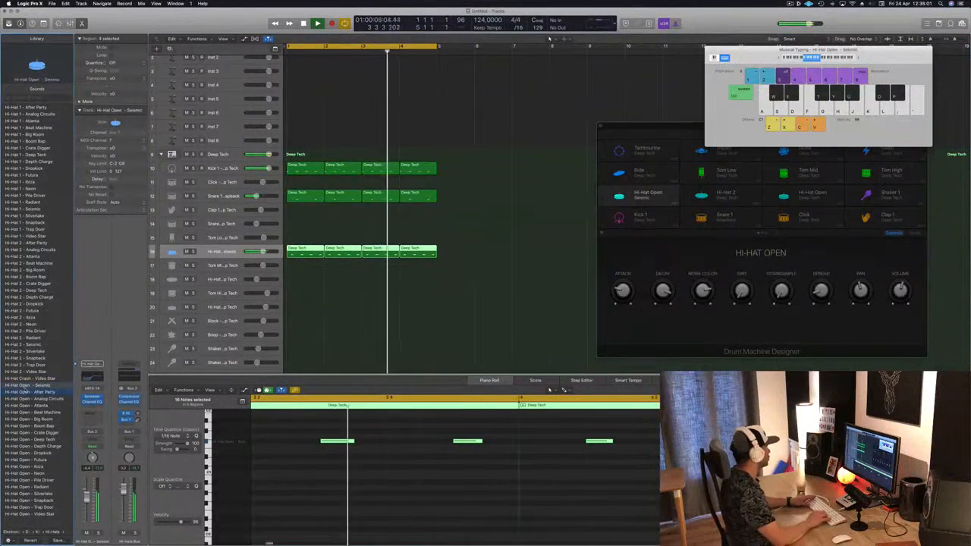
key("Down")
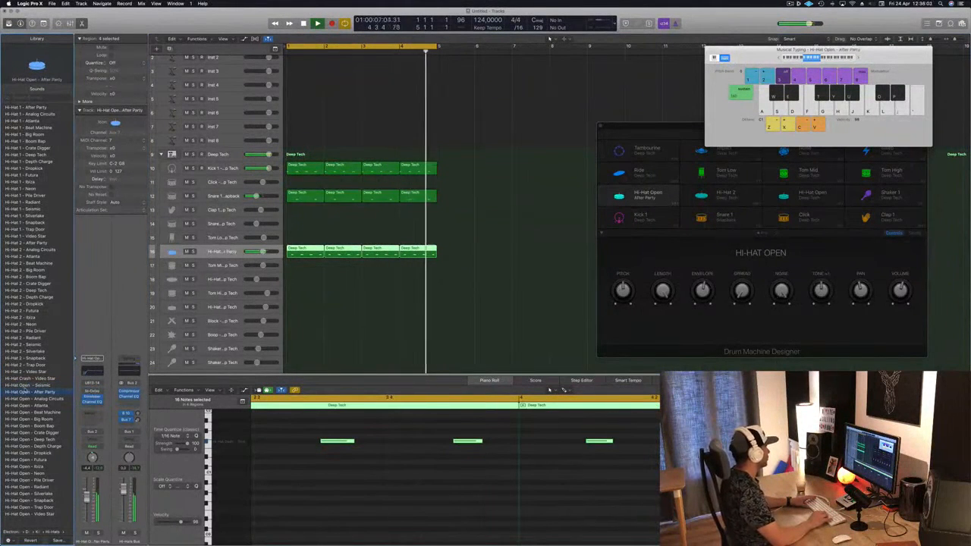
key("Down")
key("Down")
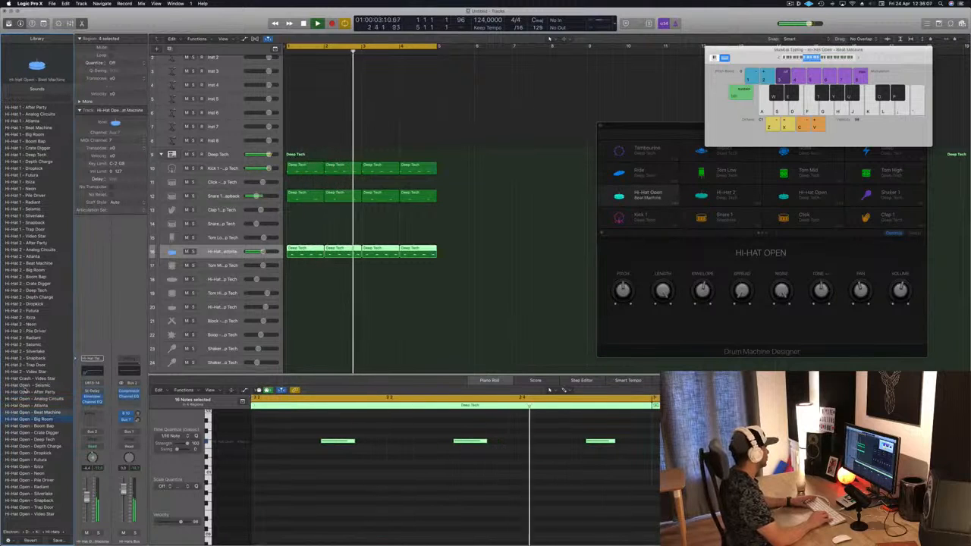
key("Down")
key("Down")
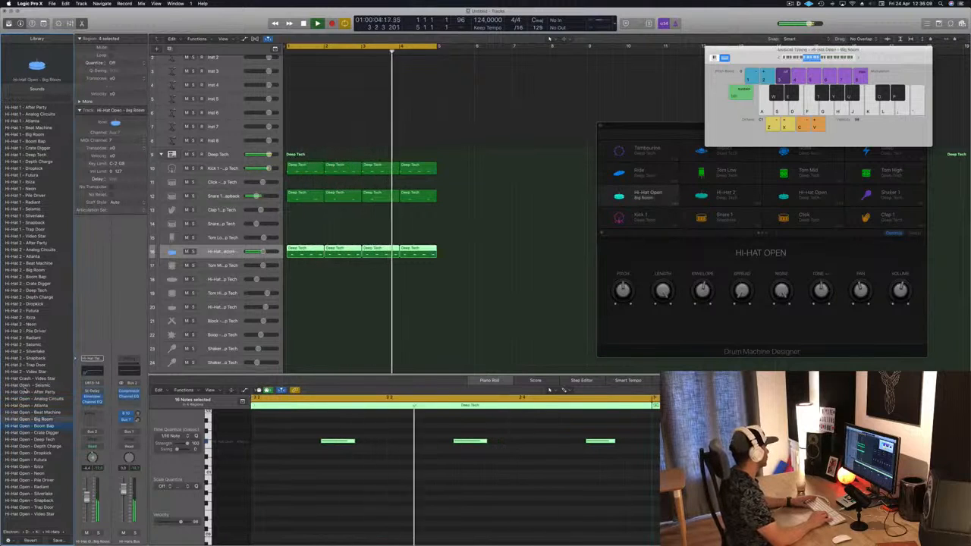
key("Down")
key("Down")
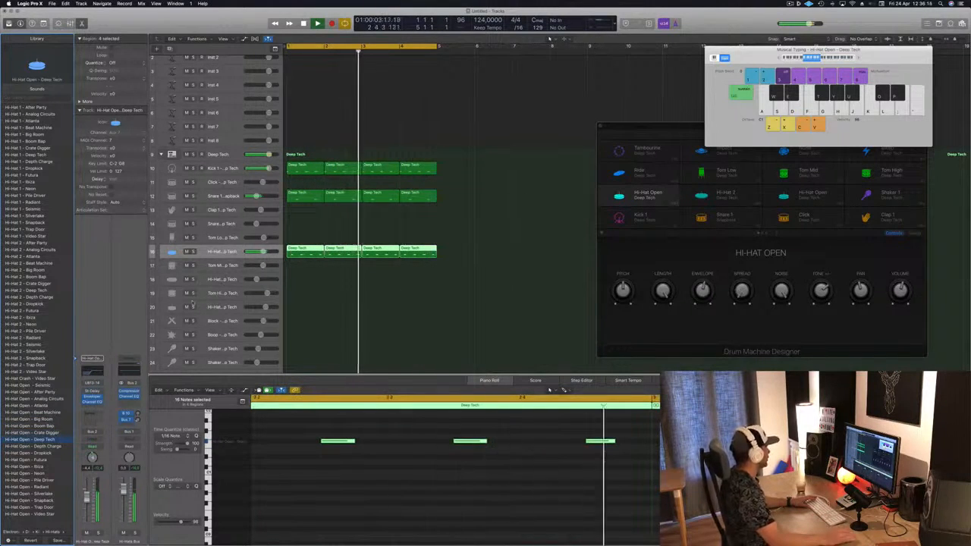
left_click(34, 446)
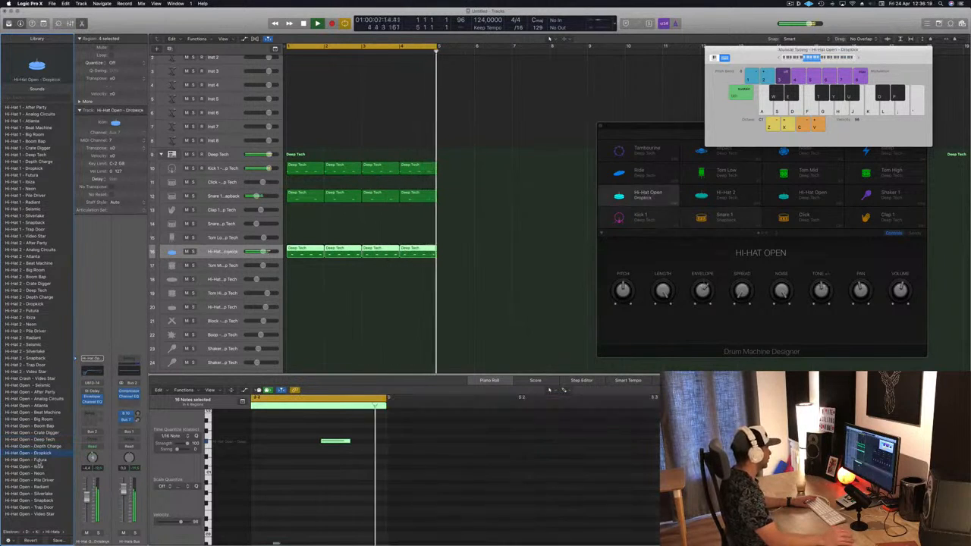
left_click(35, 459)
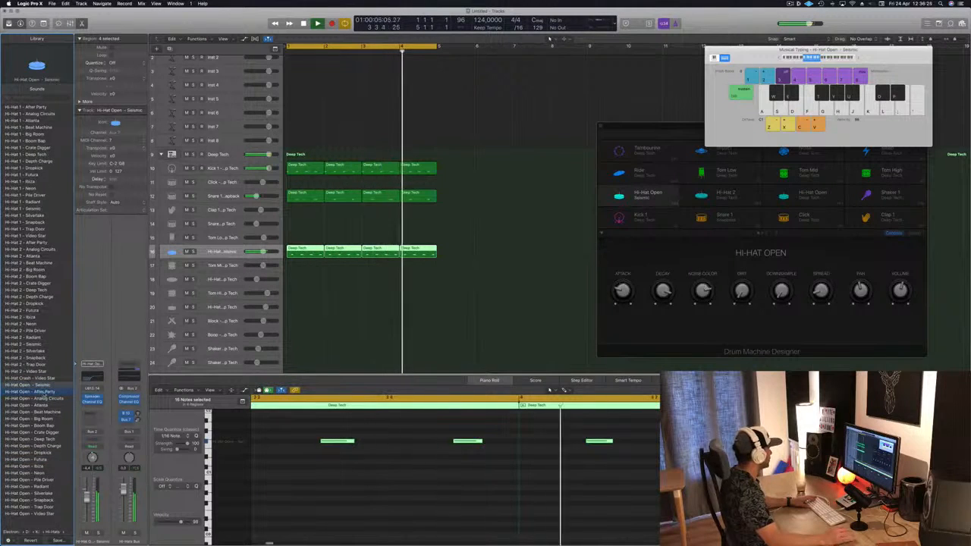
left_click(44, 392)
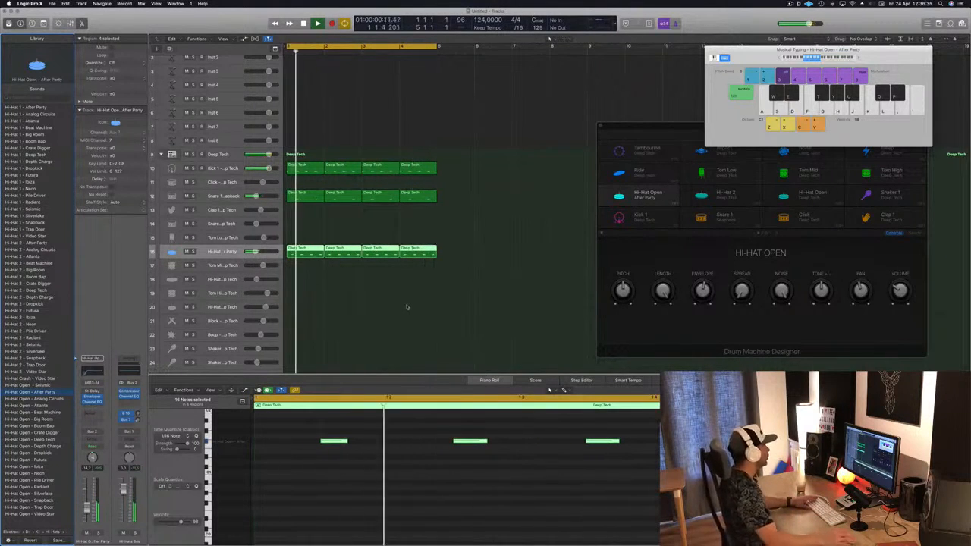
Copy the hi-hat region onto the Tom Mid track and delete the selected notes in the copy
left_click(303, 252)
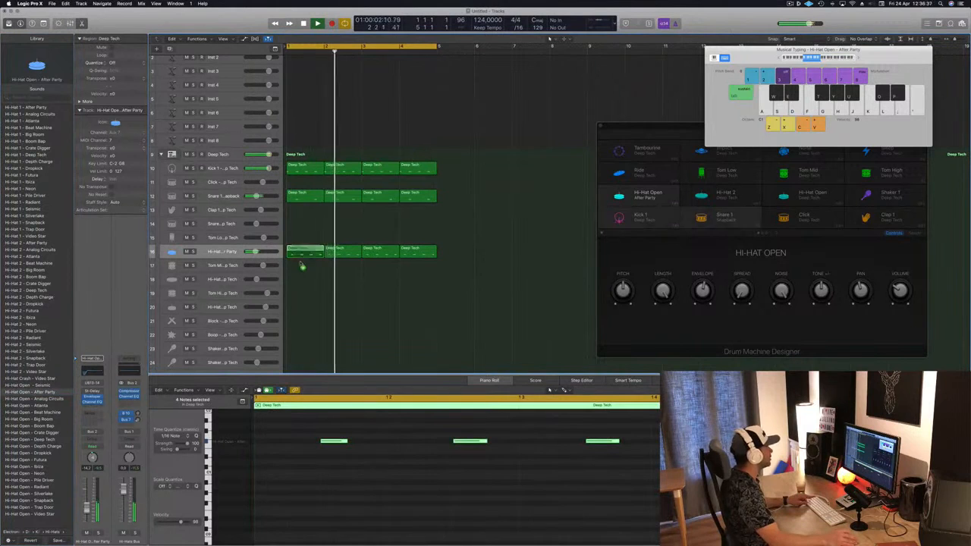
left_click_drag(300, 263, 301, 266)
left_click_drag(297, 430, 614, 481)
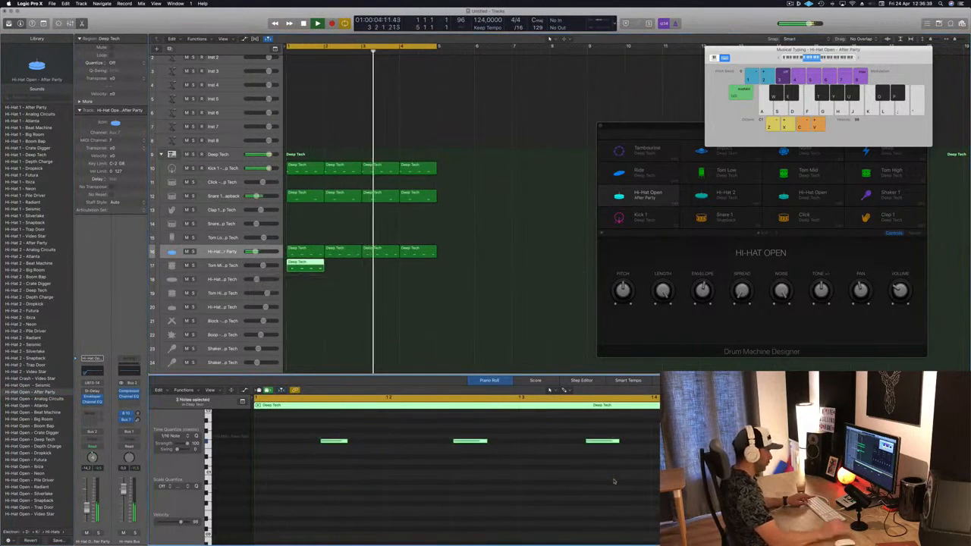
key("Delete")
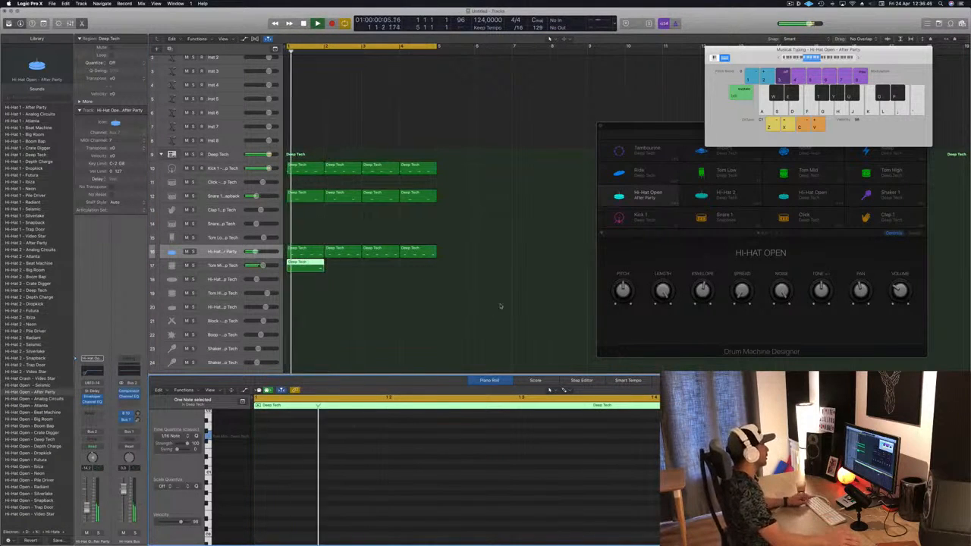
Loop the Tom Mid region across four bars
left_click_drag(298, 265, 379, 271)
left_click(312, 268, "shift")
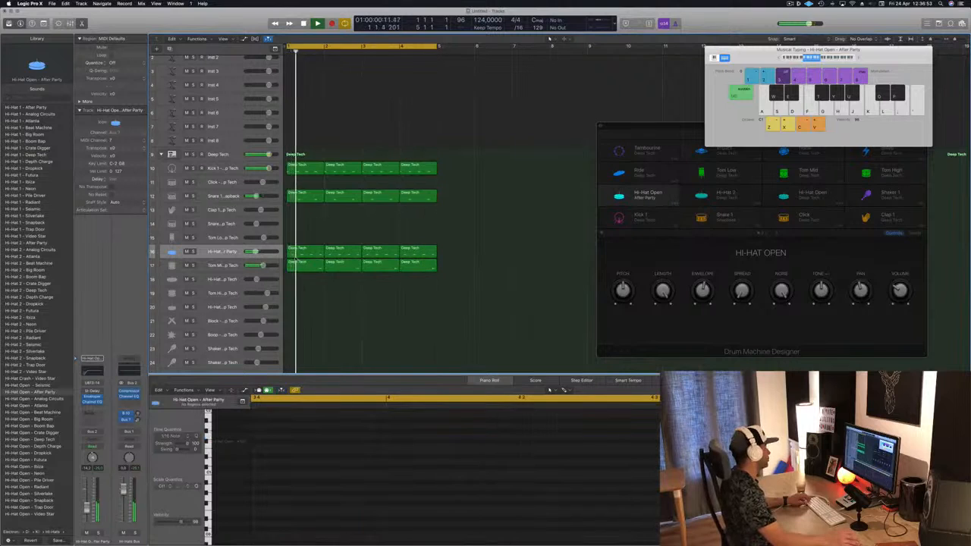
Copy the hi-hat region onto the track below Tom Mid and move one of its notes earlier
left_click(298, 255)
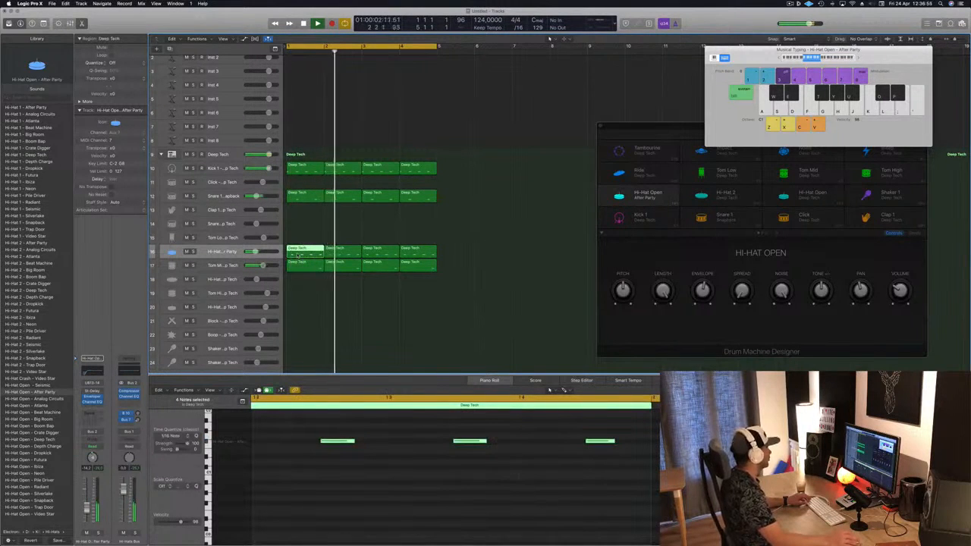
left_click_drag(298, 255, 301, 279)
left_click_drag(595, 435, 464, 426)
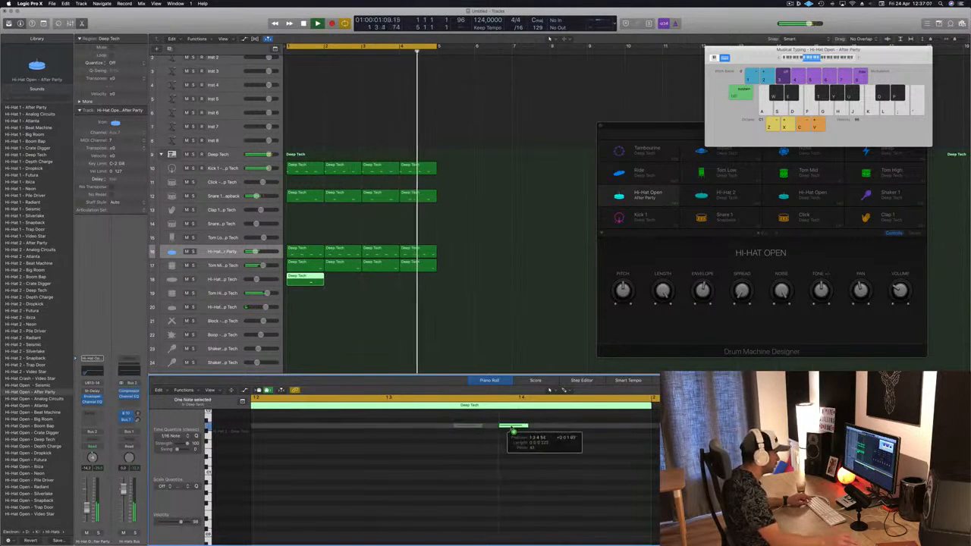
Repeat that region across four bars and move the regions down onto the Tom Hi track
left_click_drag(310, 283, 377, 286)
left_click(304, 281, "shift")
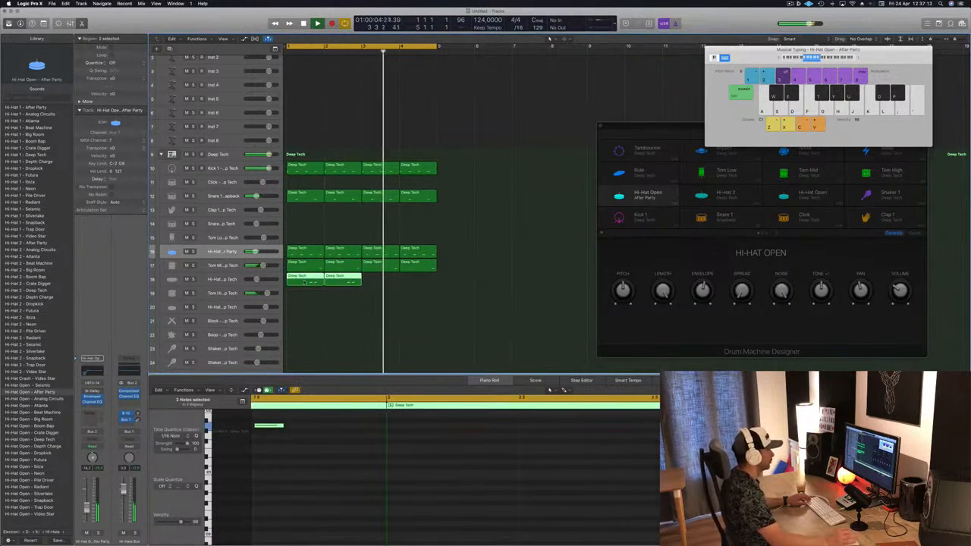
left_click_drag(303, 282, 380, 287)
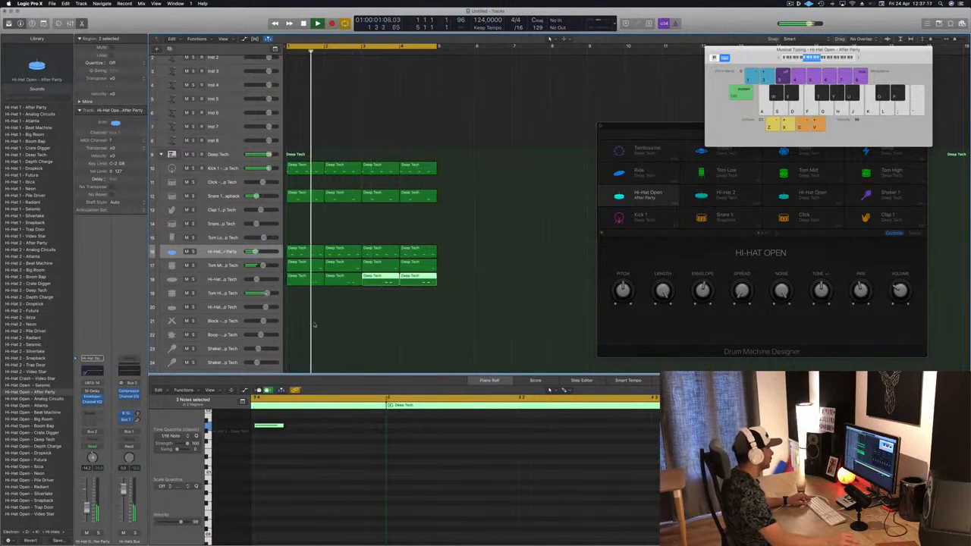
left_click(305, 282)
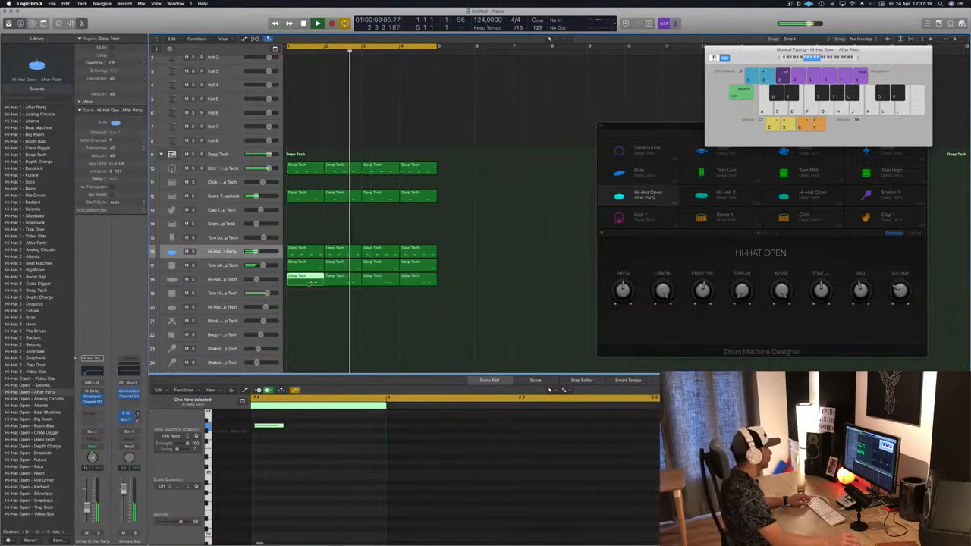
left_click_drag(306, 291, 460, 282)
left_click_drag(322, 287, 303, 292)
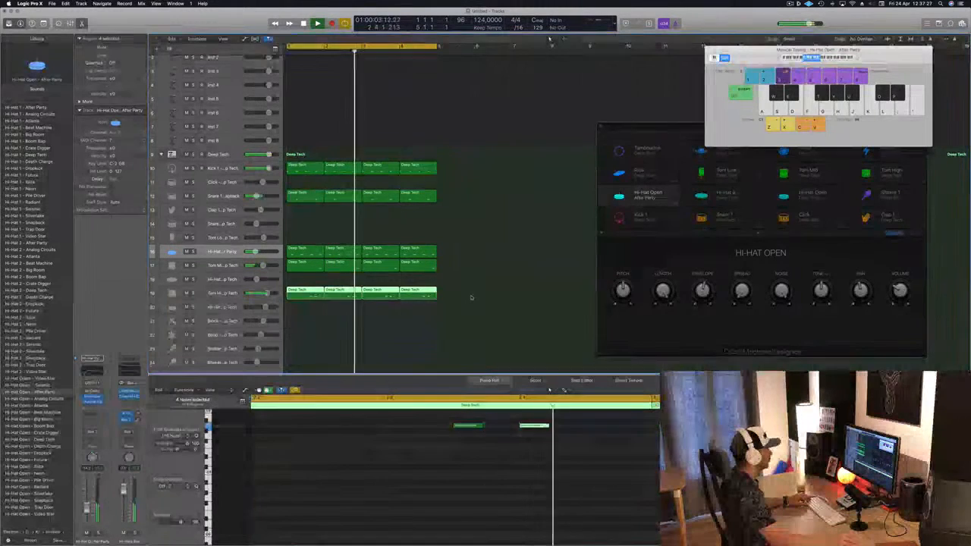
Copy the Tom Hi region onto the Block track
left_click(309, 336)
scroll(299, 311, "down", 5)
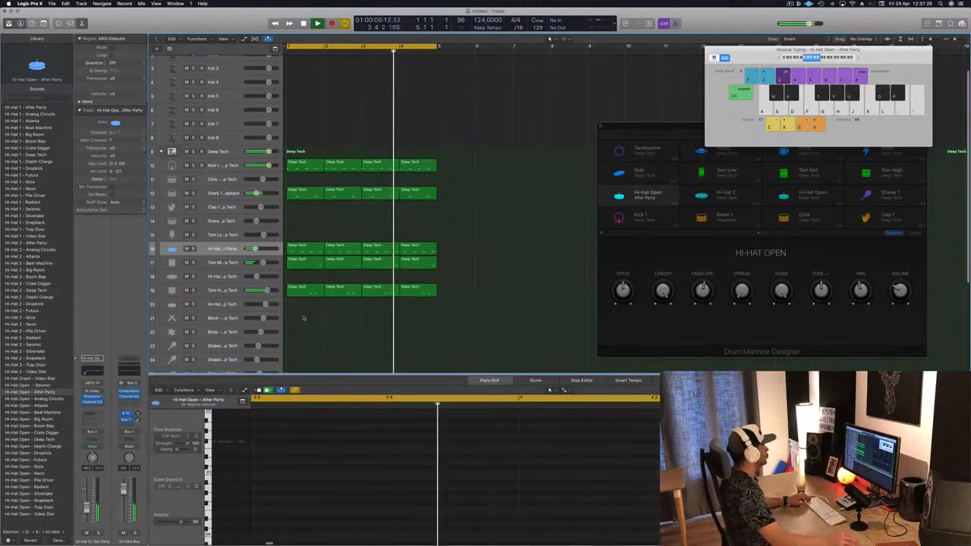
scroll(304, 303, "down", 1)
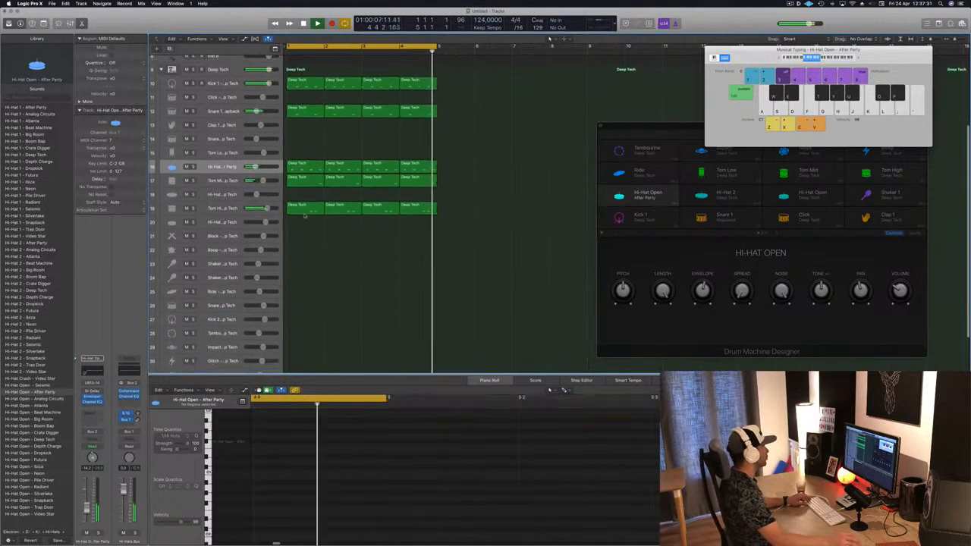
left_click_drag(303, 213, 304, 239)
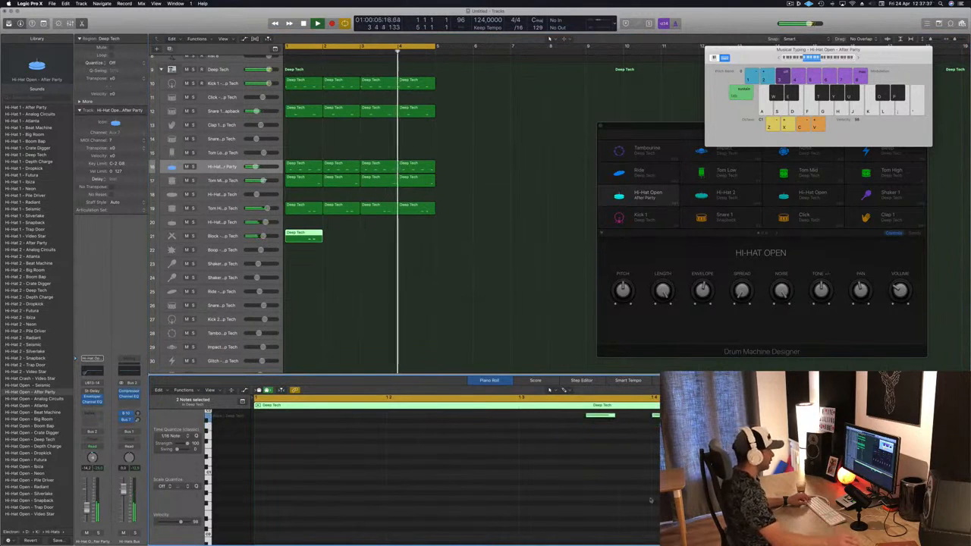
Select two notes in the Block region, nudge them earlier and play the loop
scroll(649, 500, "up", 3)
mouse_move(598, 480)
left_mouse_down()
mouse_move(265, 484)
mouse_move(362, 494)
left_mouse_up()
left_click(266, 481)
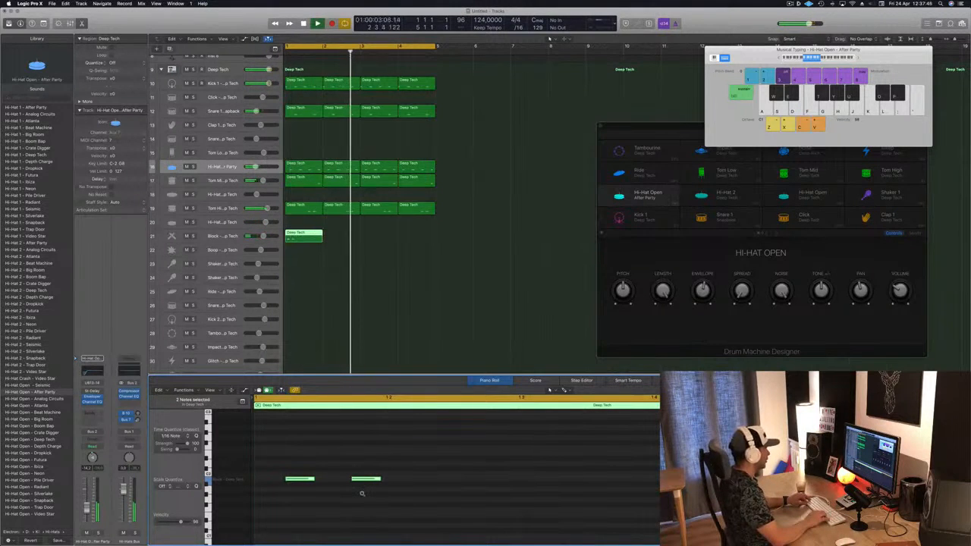
key("alt+Left")
key("alt+Right")
key("alt+Left")
key("space")
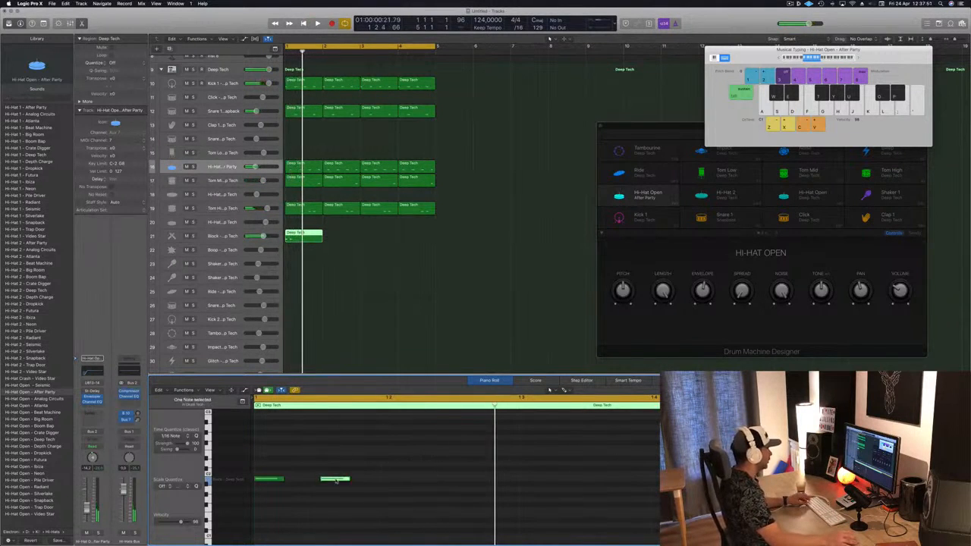
Move another Block note later in the bar, adjusting its position during playback
left_click_drag(335, 480, 480, 481)
key("space")
key("space")
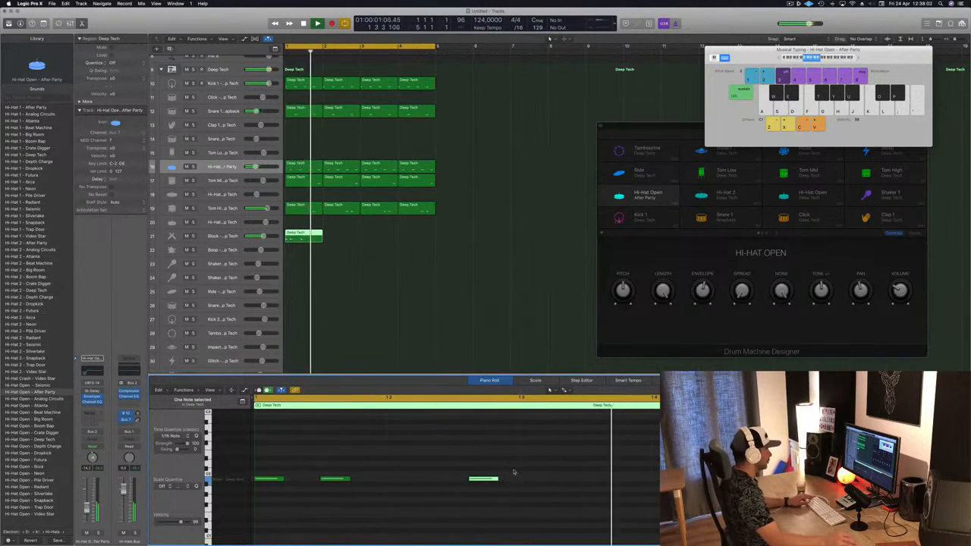
left_click_drag(487, 480, 498, 481)
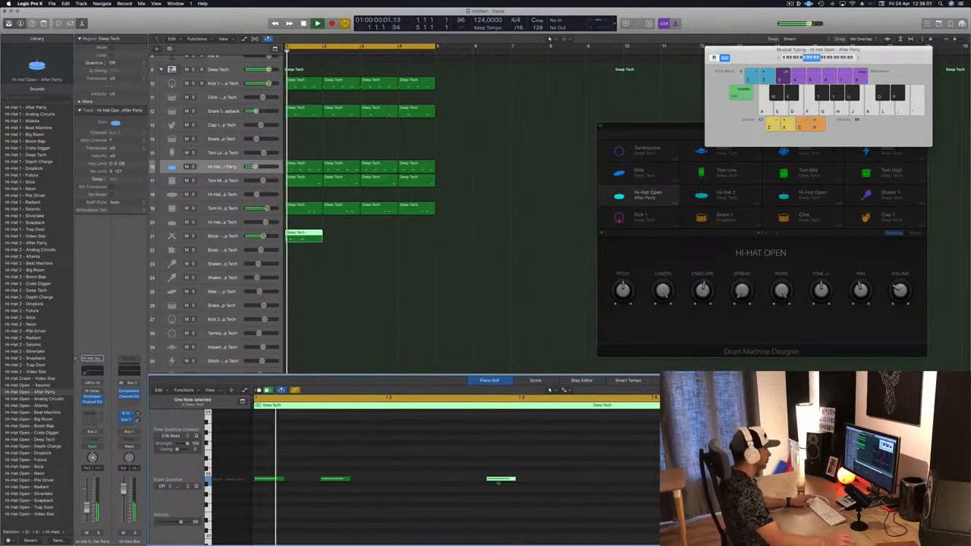
left_click_drag(500, 480, 432, 483)
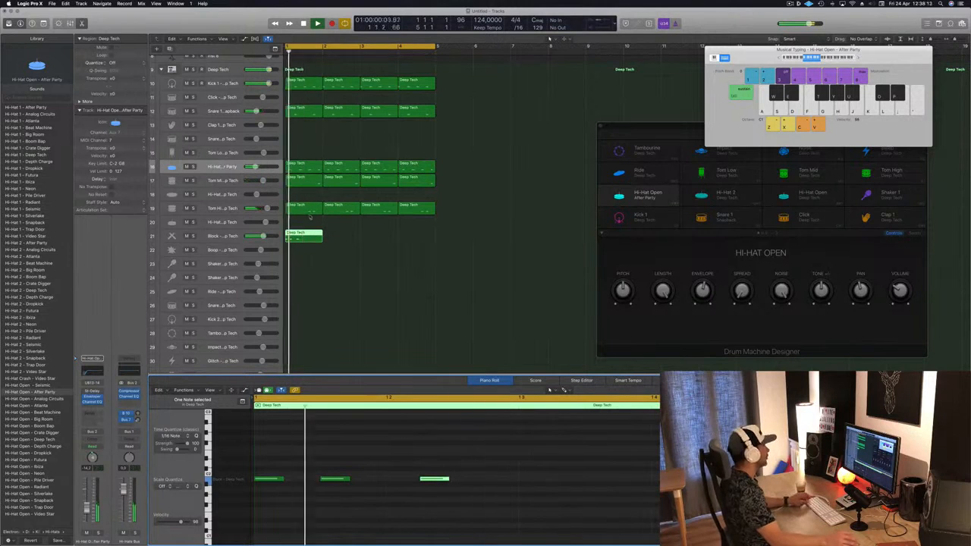
Loop the Block region across four bars
left_click_drag(304, 235, 342, 240)
left_click_drag(390, 233, 370, 241)
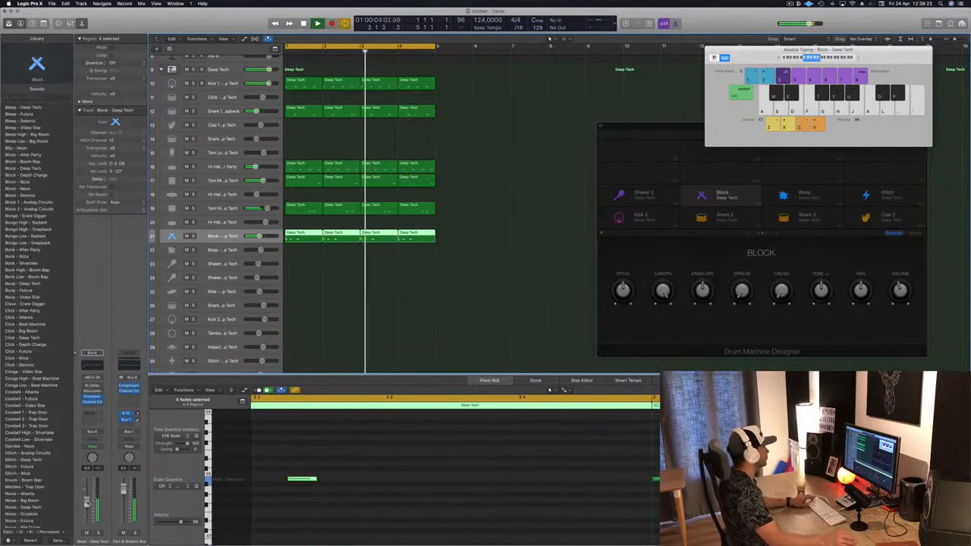
Copy the hi-hat region onto the Shaker track and select the copy
scroll(362, 253, "down", 3)
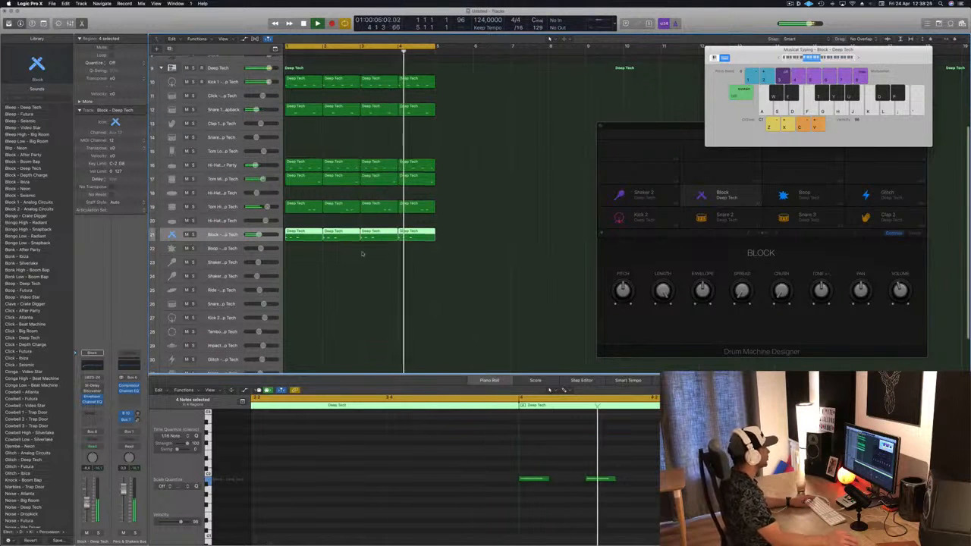
scroll(362, 253, "down", 1)
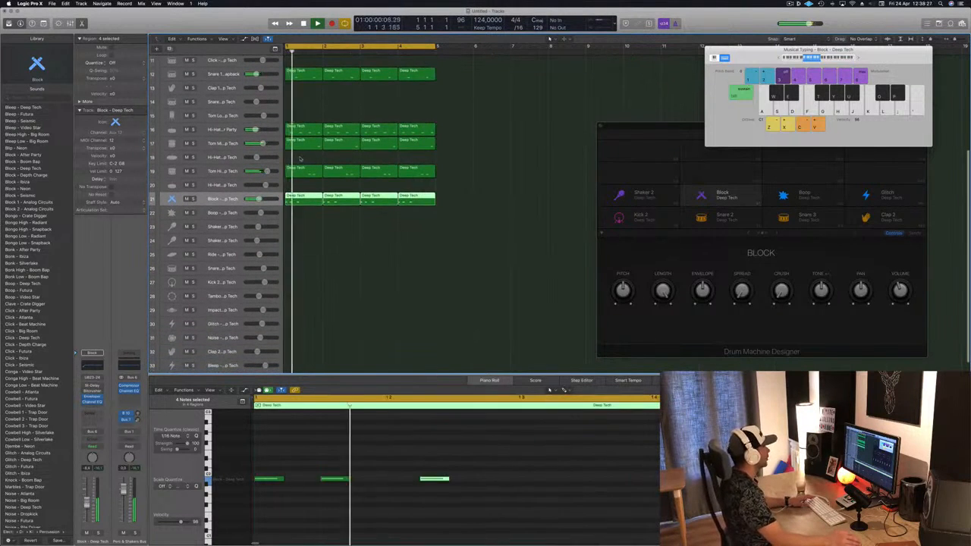
left_click_drag(304, 129, 296, 243)
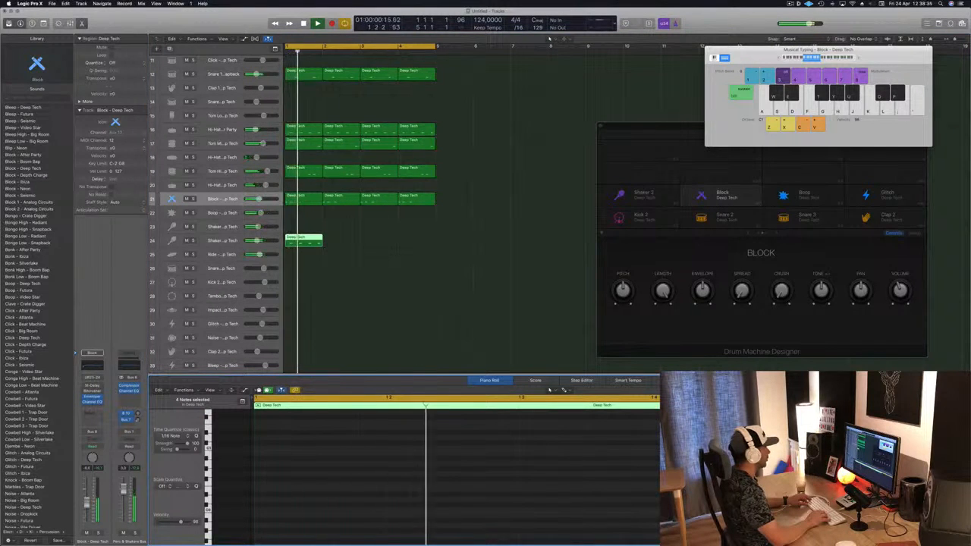
key("Return")
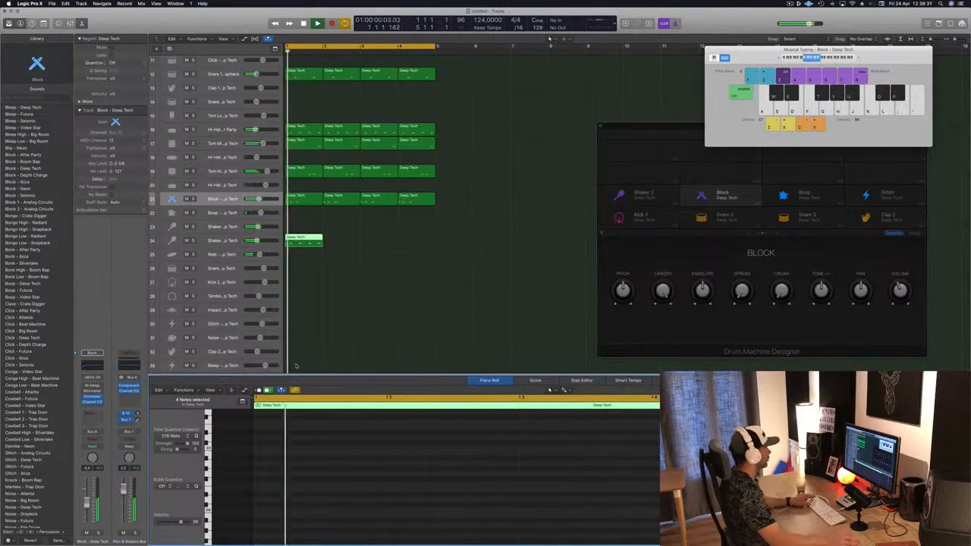
left_click(305, 241)
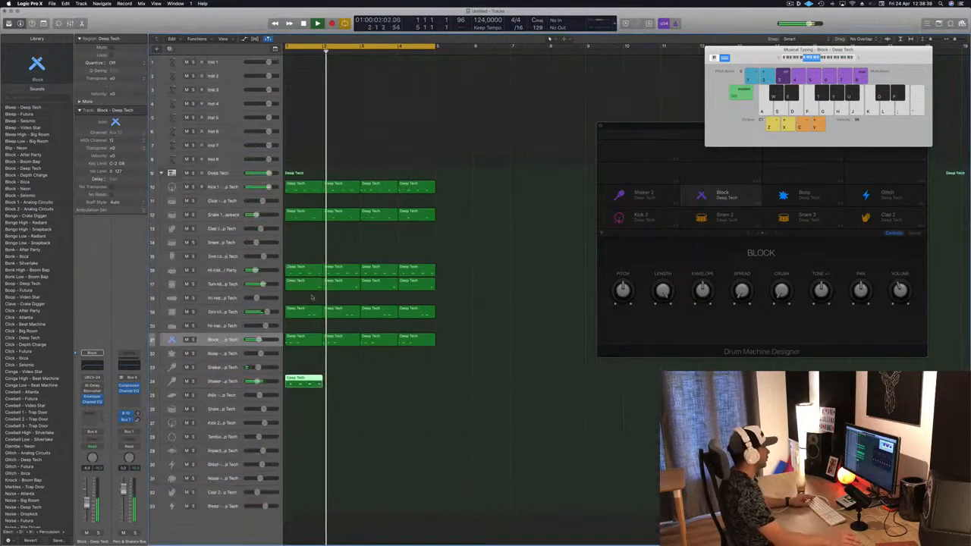
Open the shaker region in the editor, move its notes a sixteenth later and play the pattern
key("e")
key("Return")
key("e")
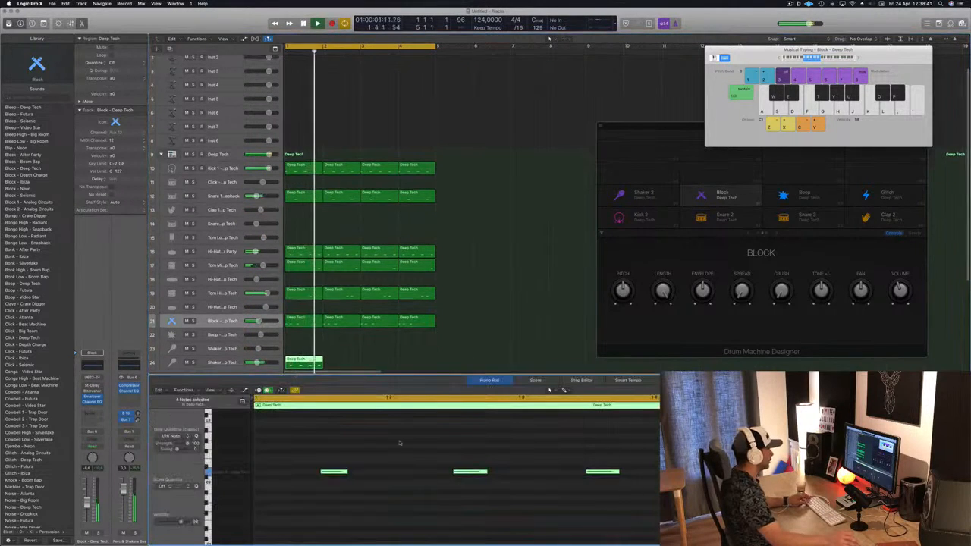
left_click_drag(331, 474, 366, 477)
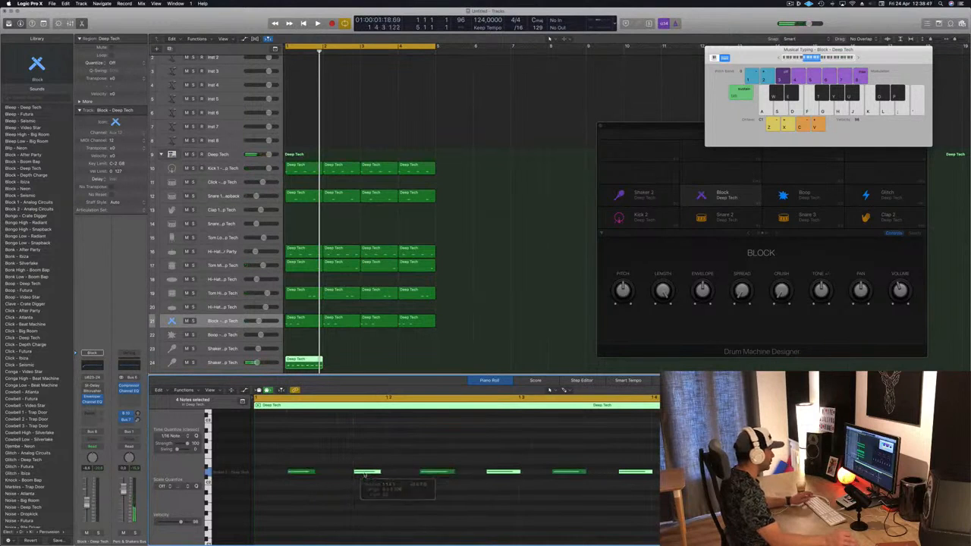
key("space")
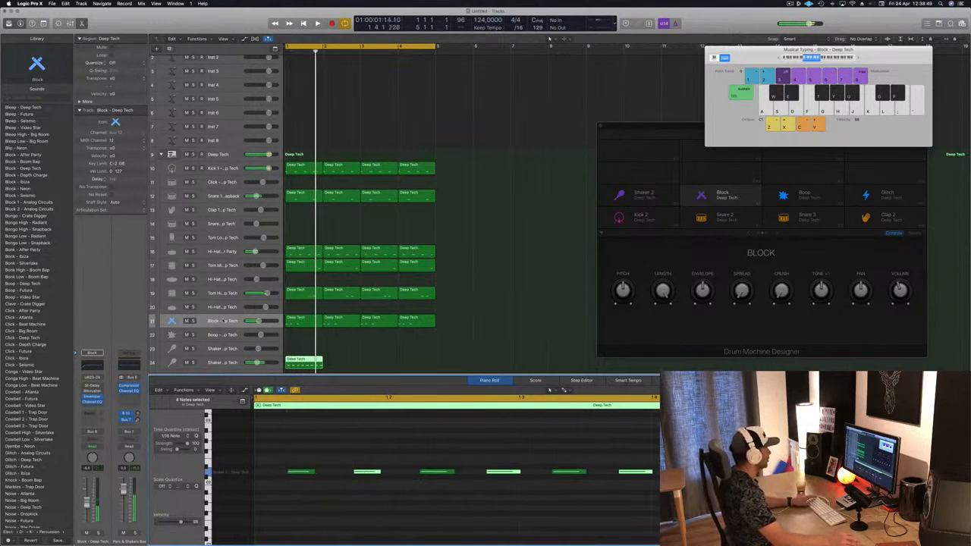
Select the Shaker 2 track, start playback and open its Stereo Delay plug-in, stepping through its presets
scroll(223, 321, "down", 3)
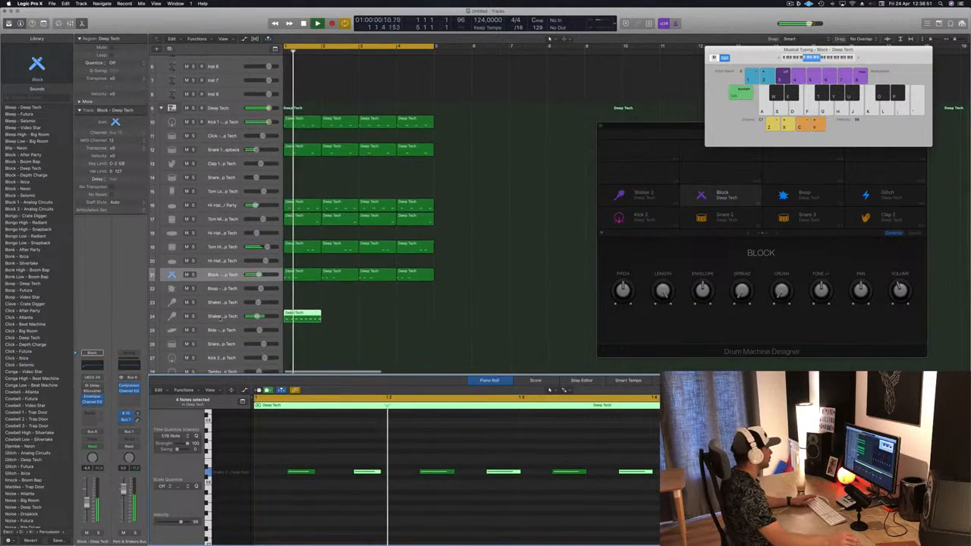
left_click(219, 316)
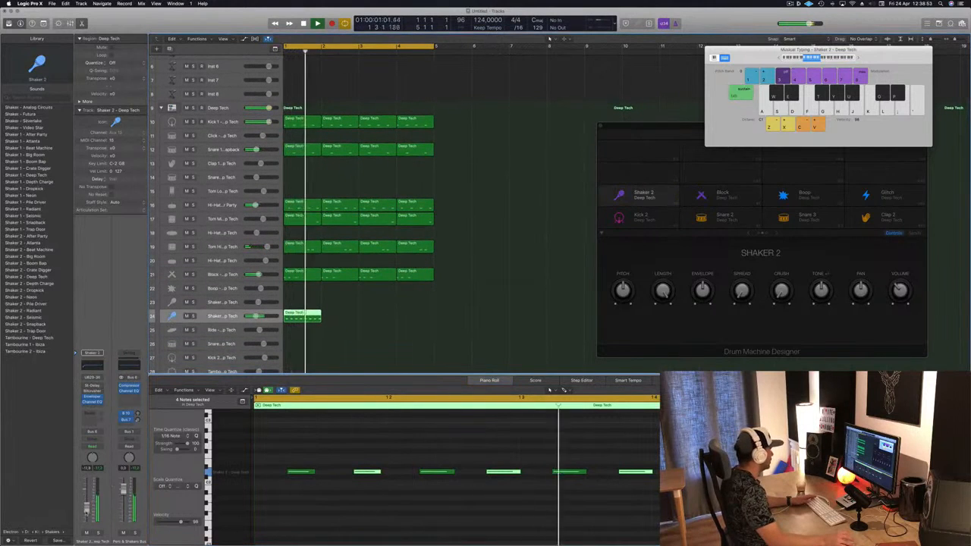
key("space")
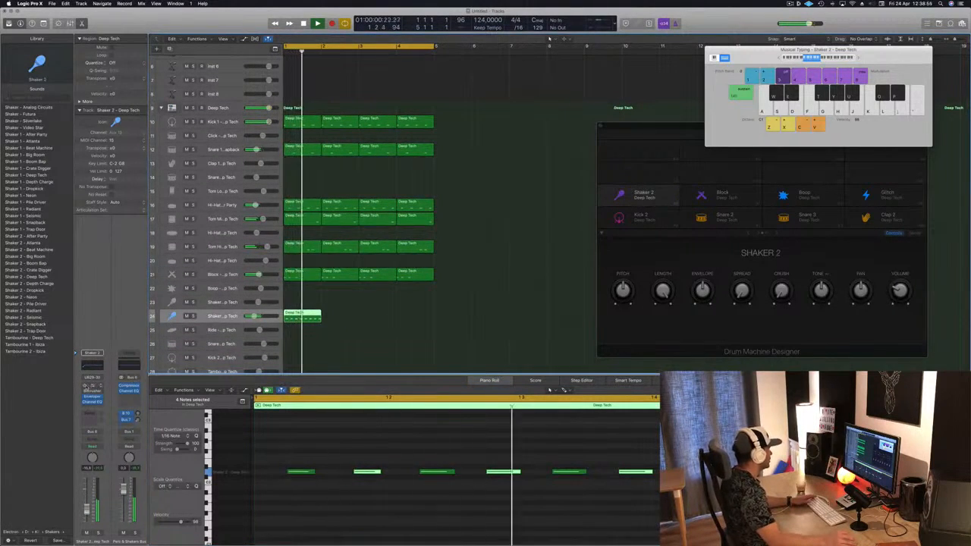
left_click(91, 385)
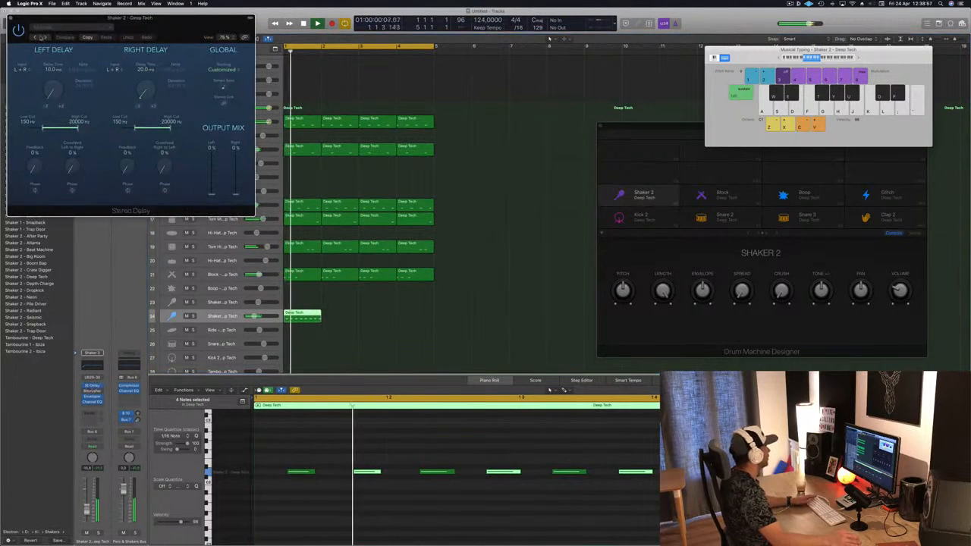
left_click(34, 38)
left_click_drag(68, 18, 290, 76)
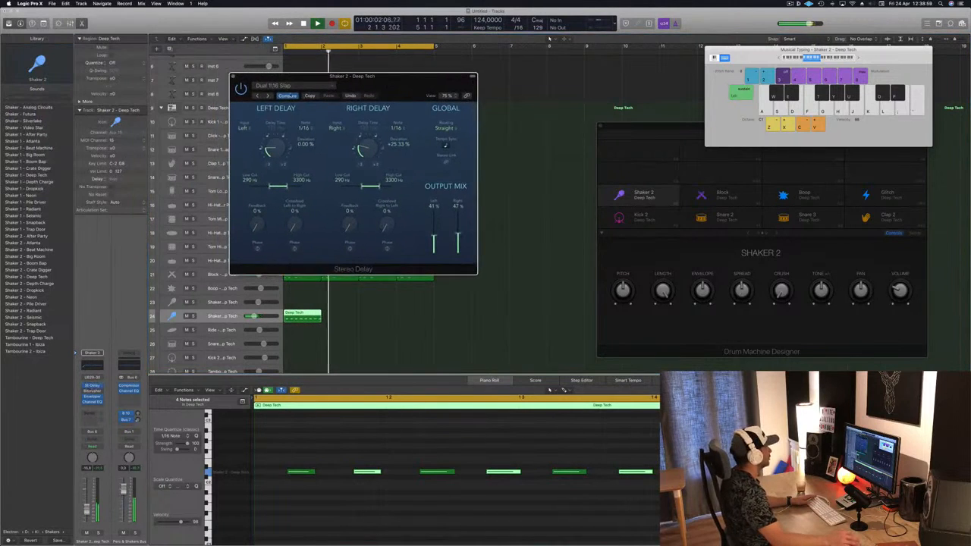
left_click(261, 97)
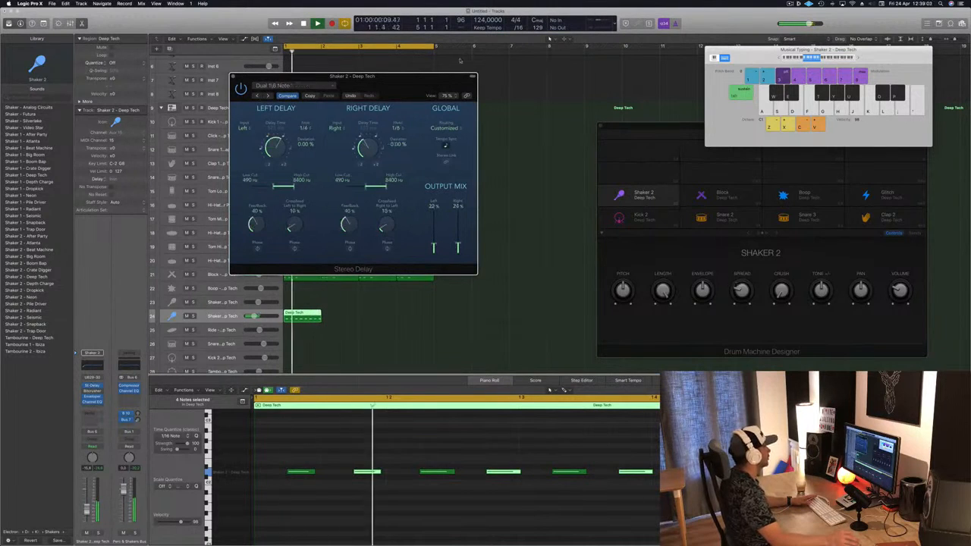
Copy the shaker region two bars later on its track
left_click_drag(455, 76, 738, 97)
left_click_drag(304, 314, 378, 318)
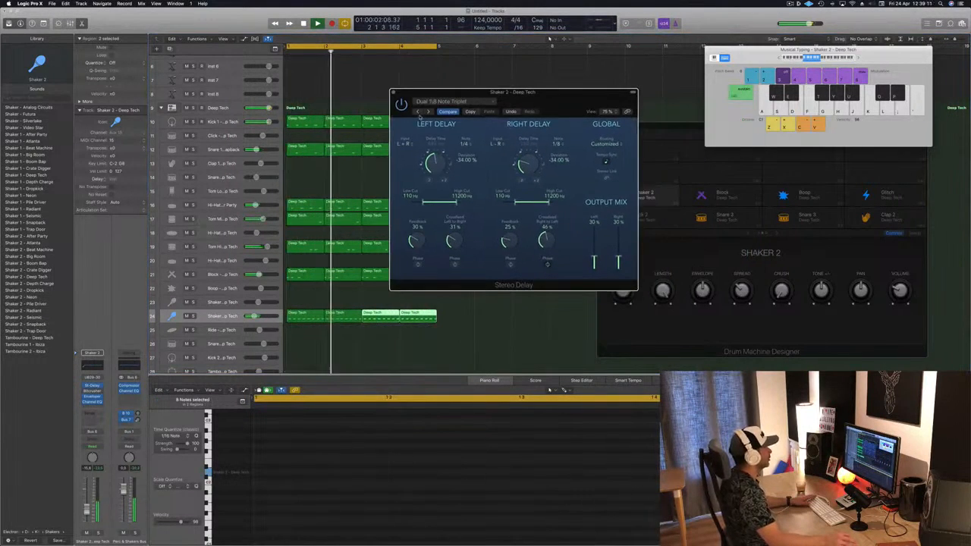
Switch the Stereo Delay preset to 1/16 Note
left_click(417, 112)
left_click(417, 112)
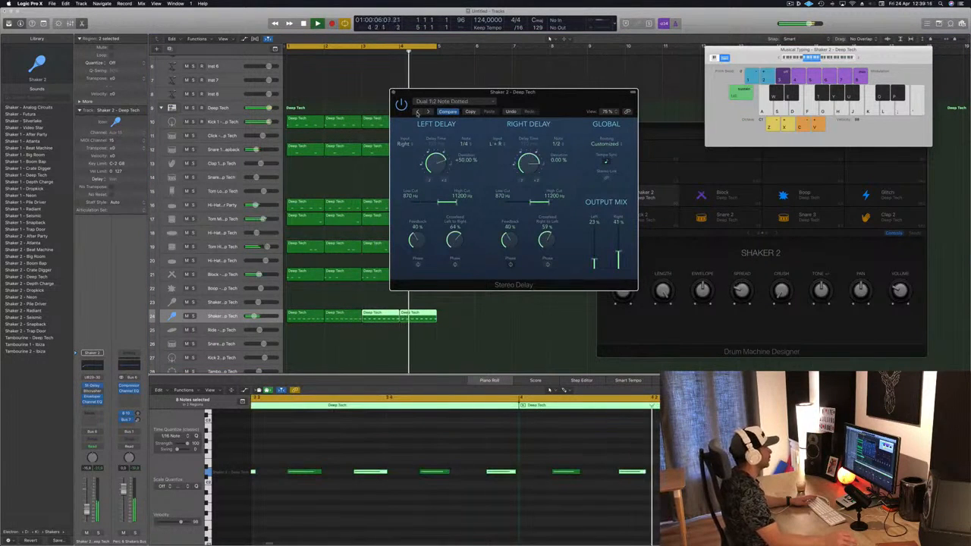
left_click(417, 112)
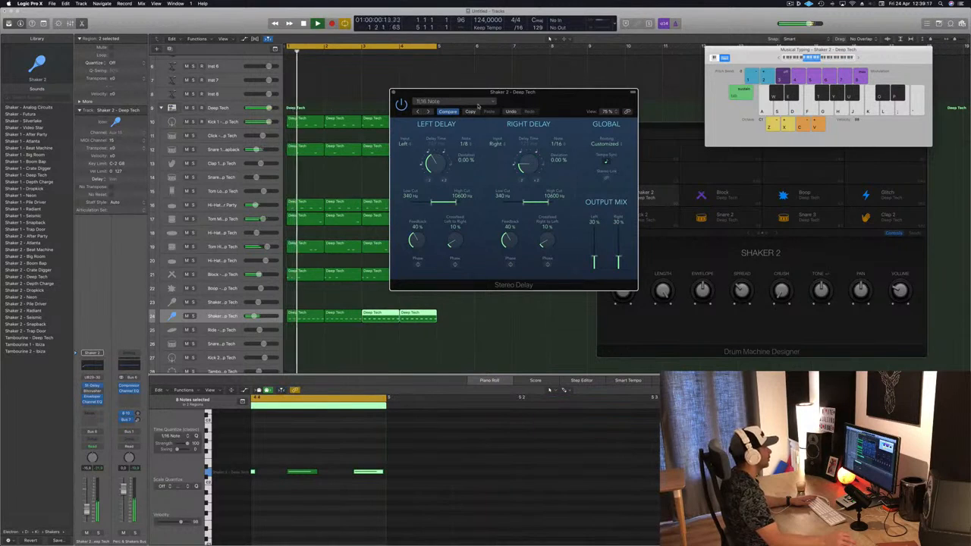
Set the delay deviation to +2.00% left and -5.67% right, lower the right output to 18%, and close the delay
left_click_drag(478, 107, 498, 65)
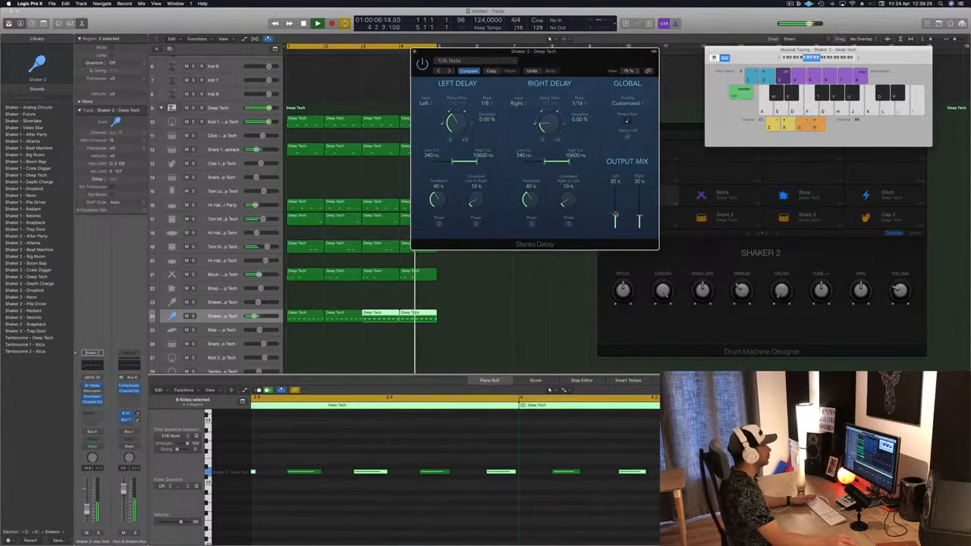
left_click_drag(568, 65, 531, 58)
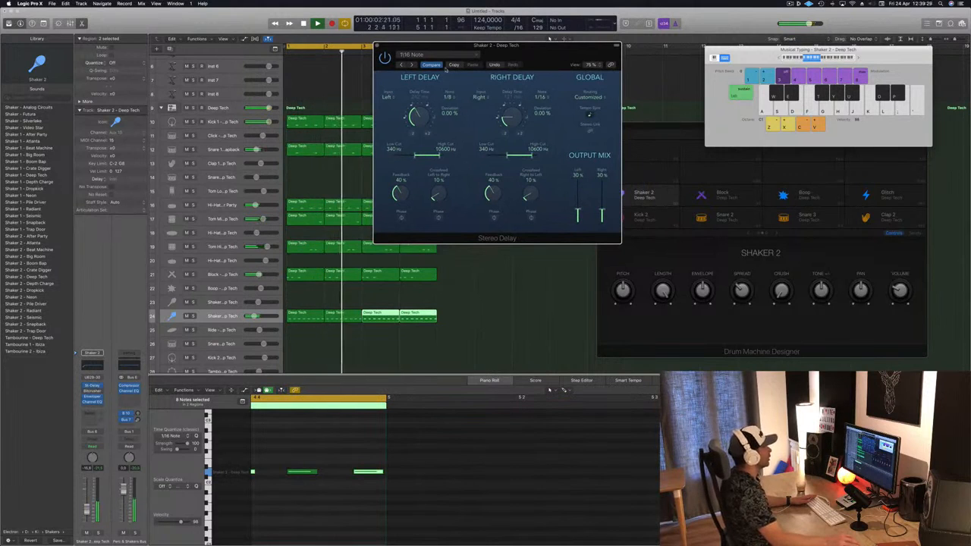
left_click_drag(415, 115, 415, 119)
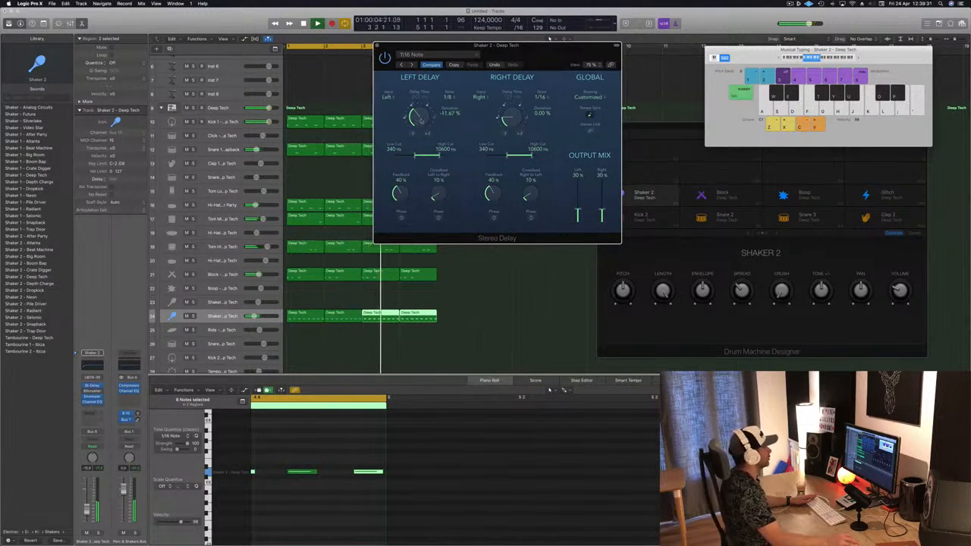
left_click_drag(505, 119, 508, 111)
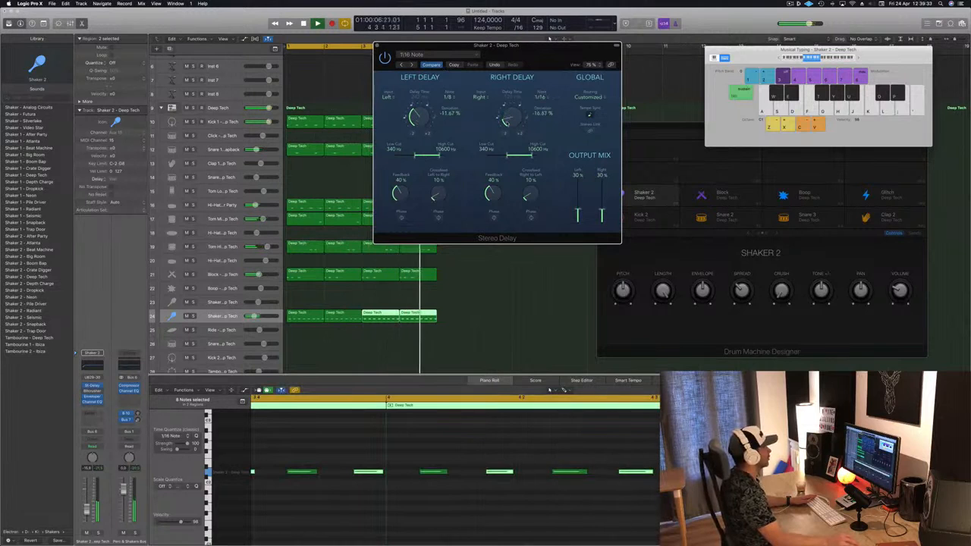
left_click_drag(506, 123, 507, 110)
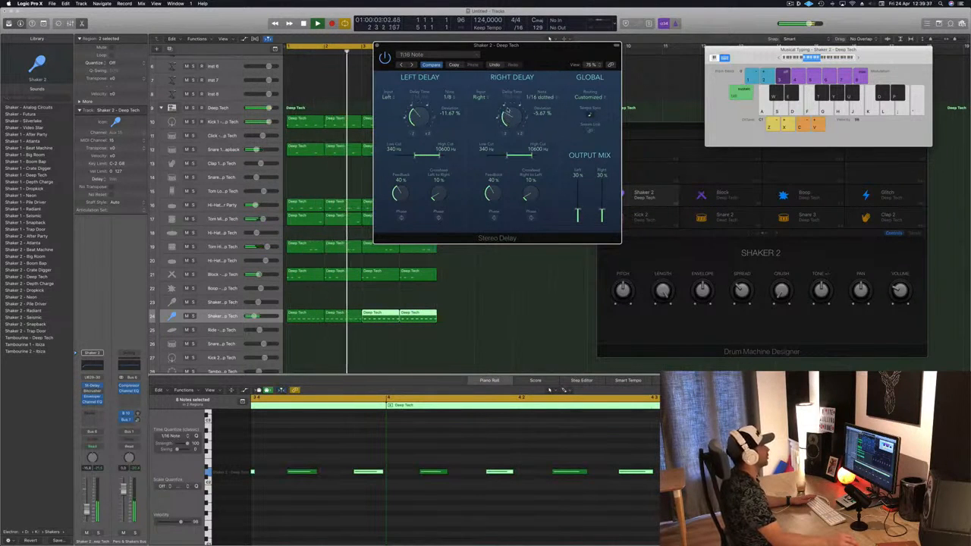
left_click_drag(412, 118, 413, 131)
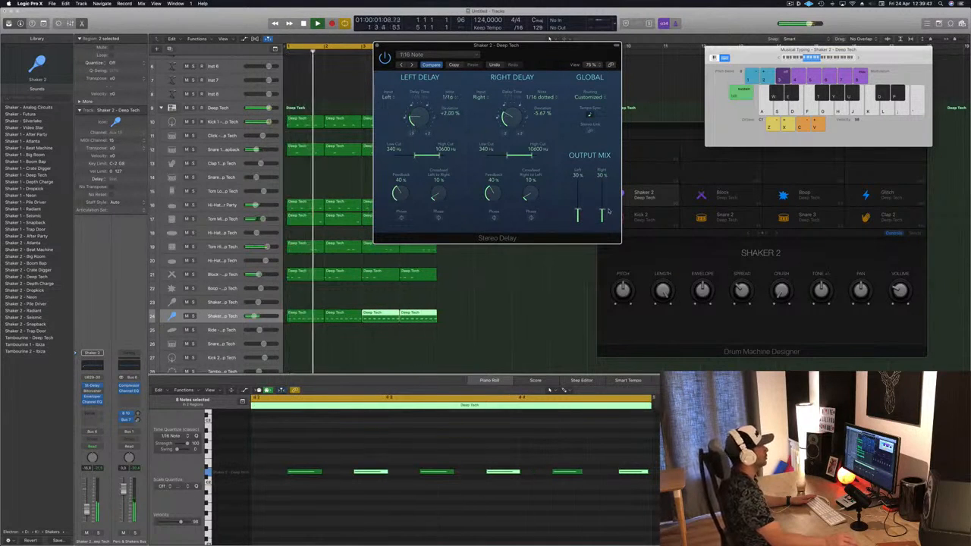
left_click_drag(602, 214, 602, 218)
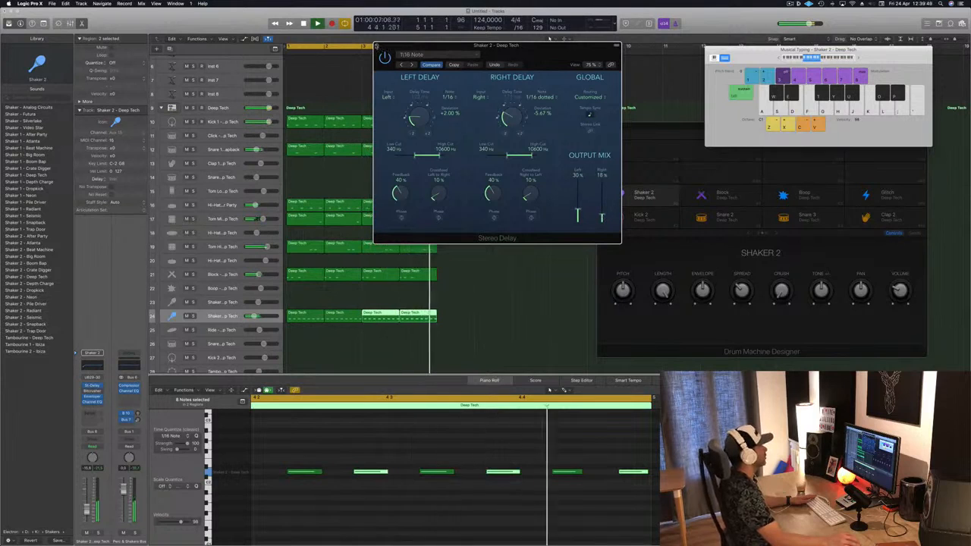
key("super+w")
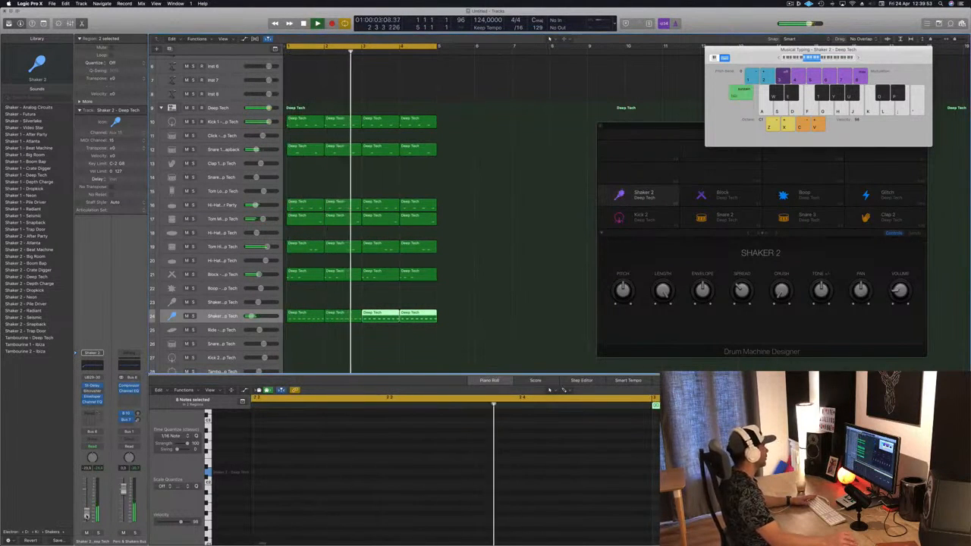
Return to the start, open Alchemy on the Inst 1 track and filter its presets to the Bass category
scroll(218, 56, "up", 5)
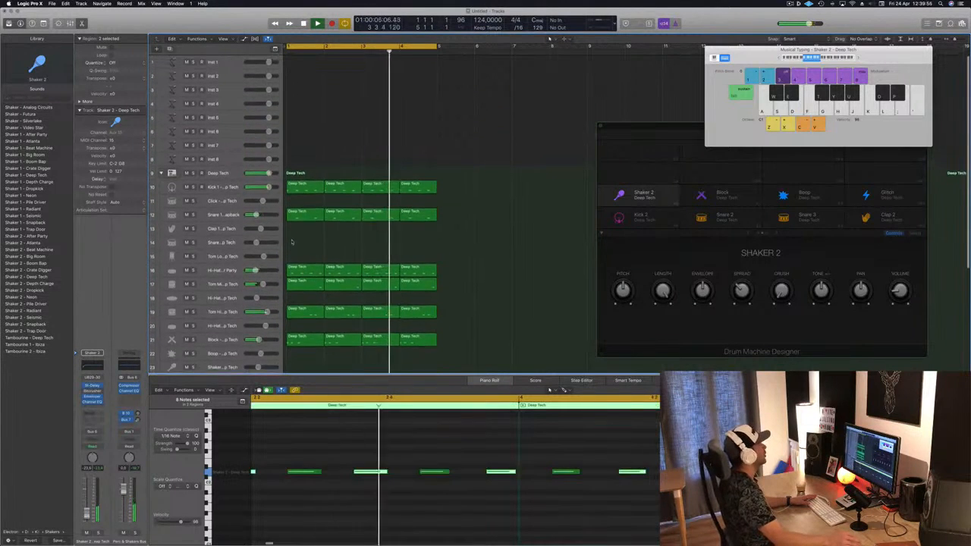
key("Return")
left_click(218, 59)
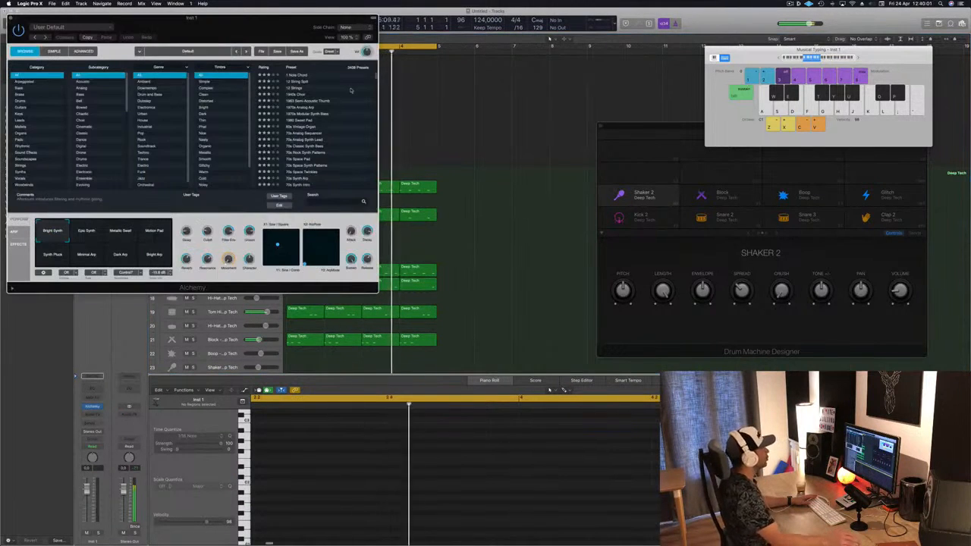
left_click_drag(215, 25, 463, 116)
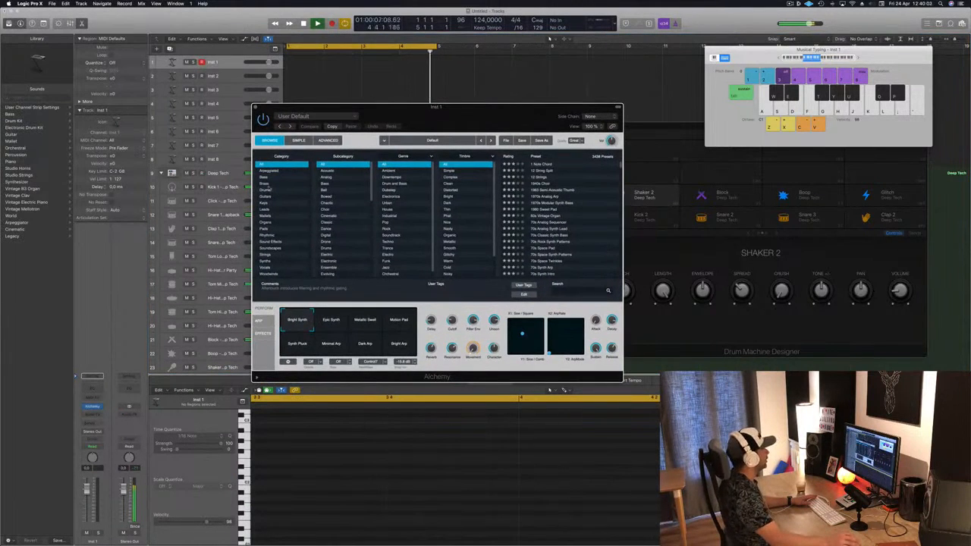
left_click(268, 176)
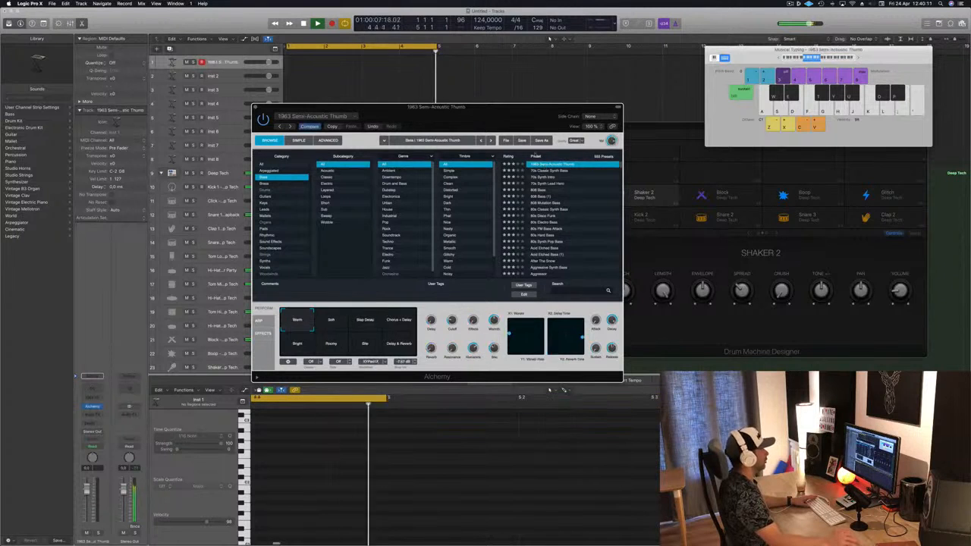
Load the 70s Classic Synth Bass preset and audition its performance snapshots
left_click_drag(533, 107, 618, 114)
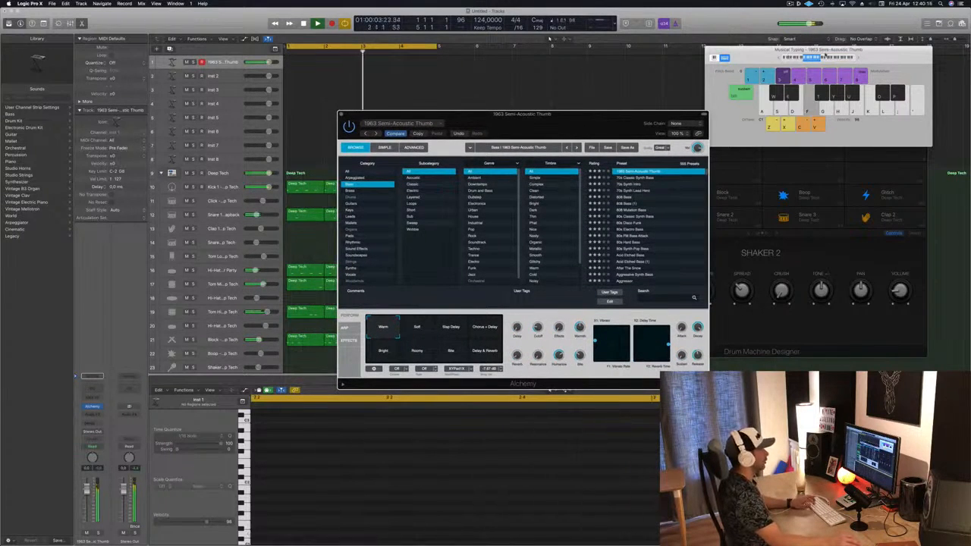
left_click(631, 178)
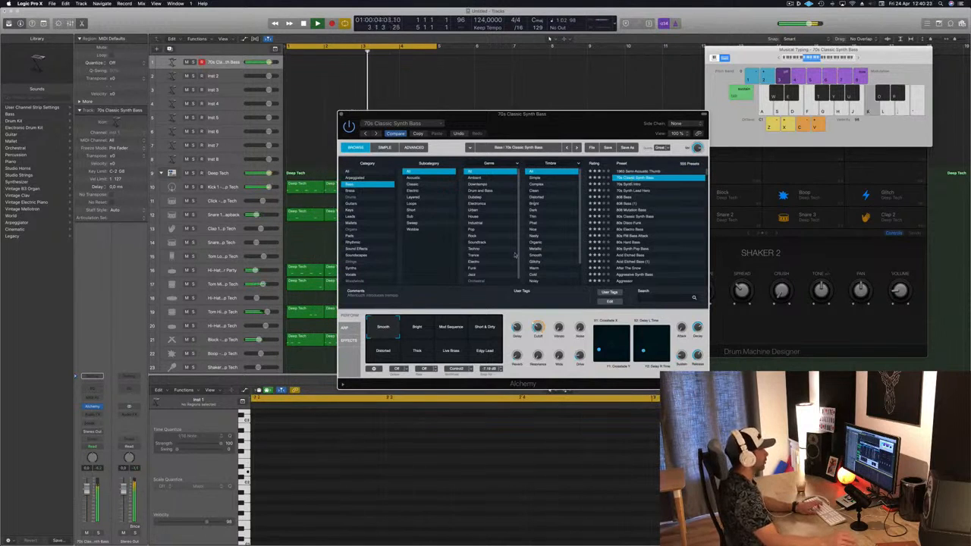
left_click(444, 334)
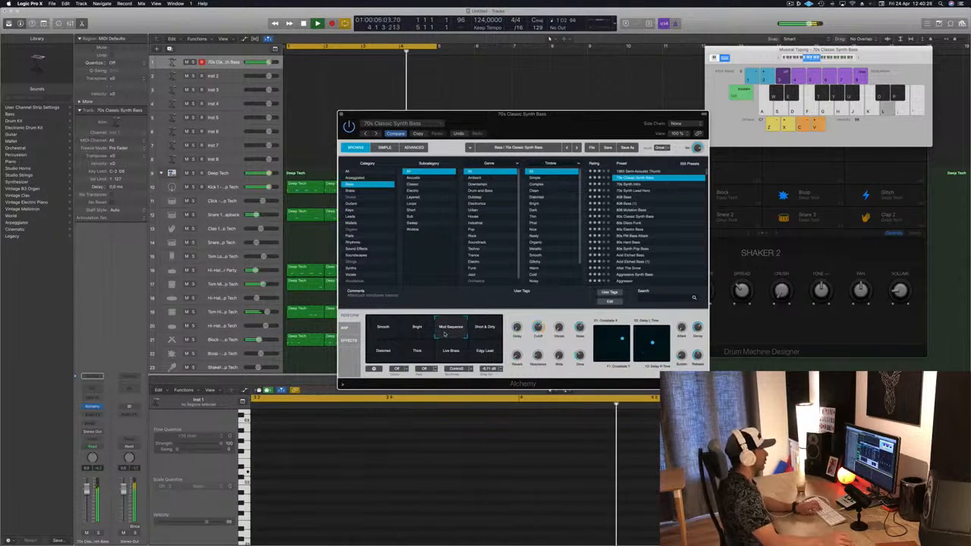
left_click(483, 329)
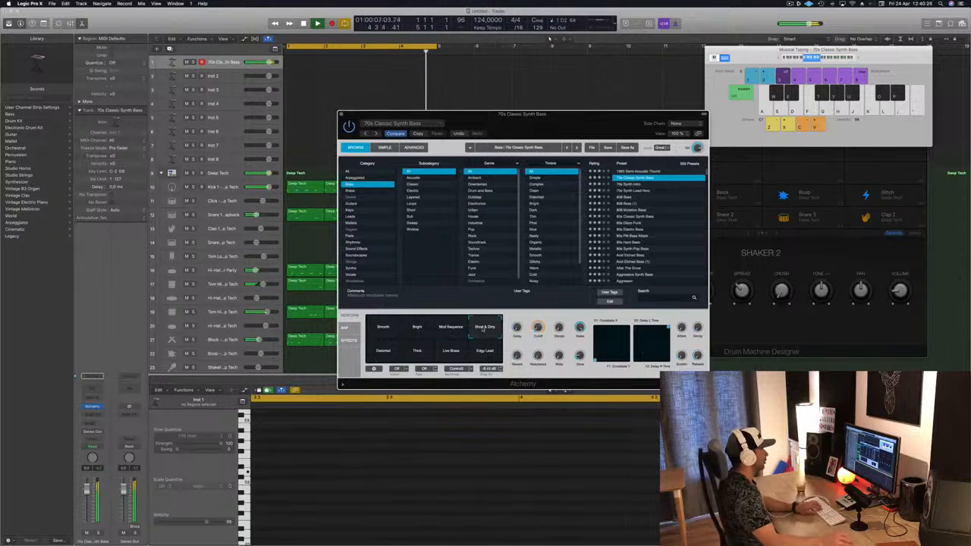
left_click(411, 337)
left_click(417, 349)
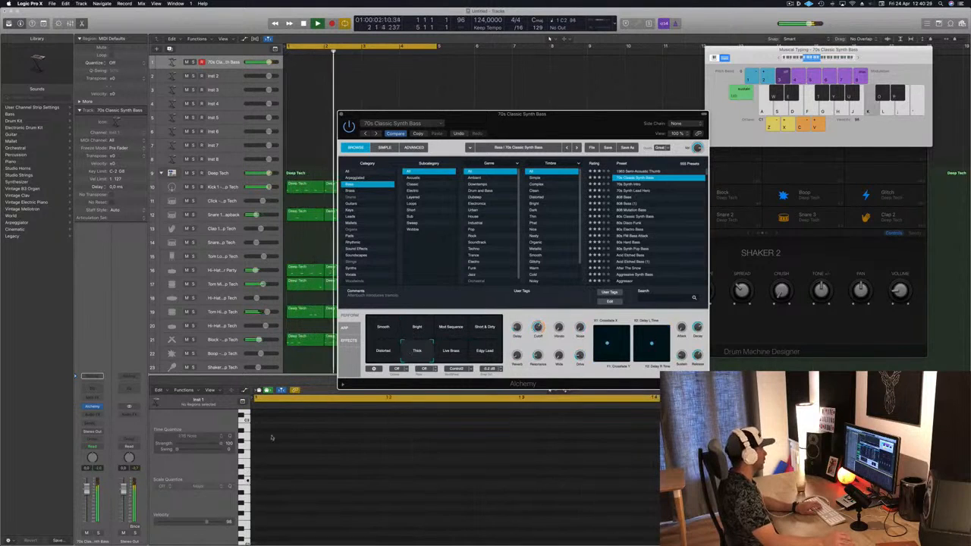
left_click(549, 38)
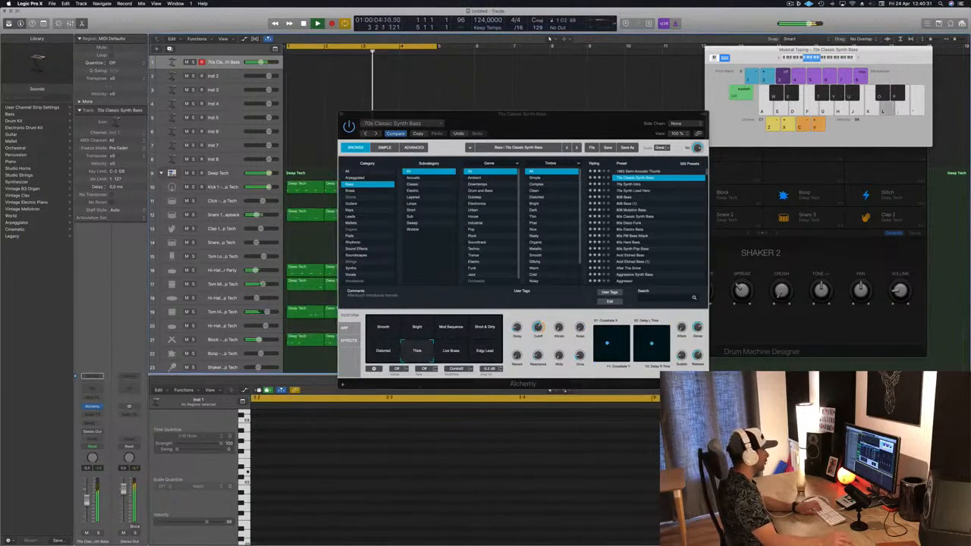
left_click(440, 352)
left_click(484, 351)
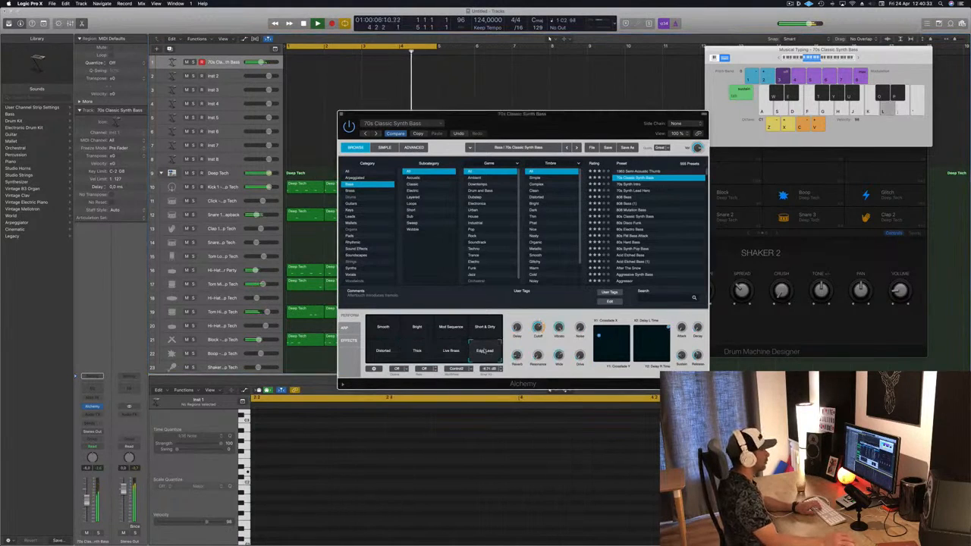
Audition the 808 Bass, 808 Mutation Bass, 80s Classic Synth Bass and 80s FM Bass Attack presets, then load 70s Synth Intro
left_click(632, 185)
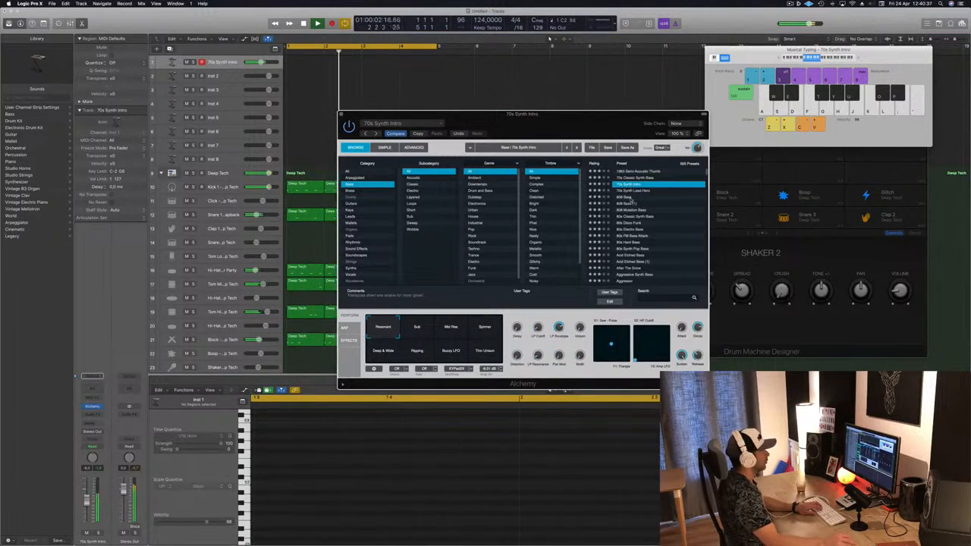
left_click(629, 197)
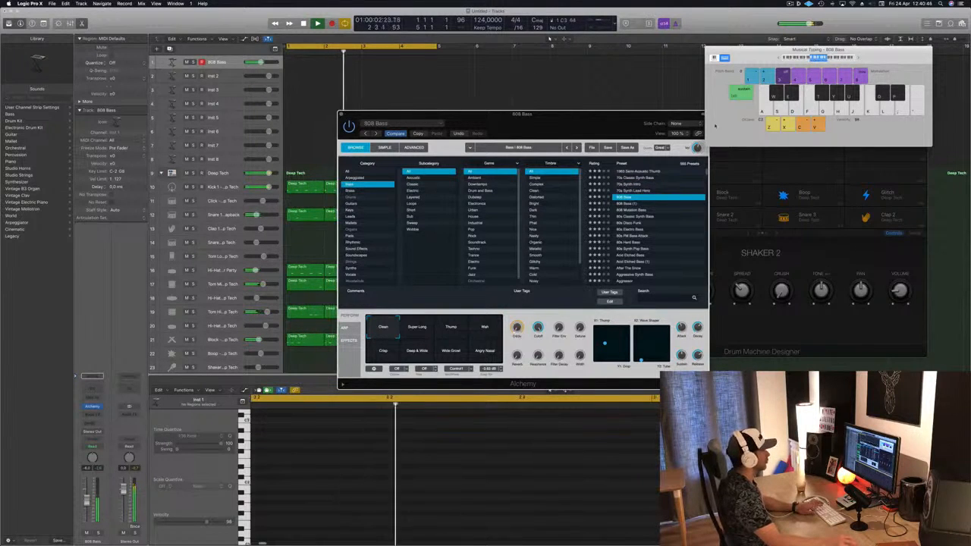
left_click(626, 211)
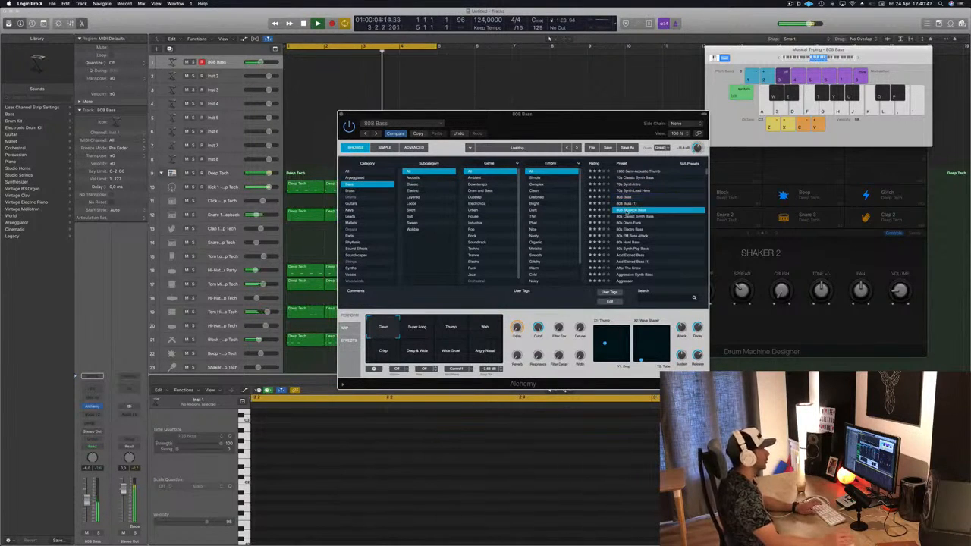
left_click(632, 217)
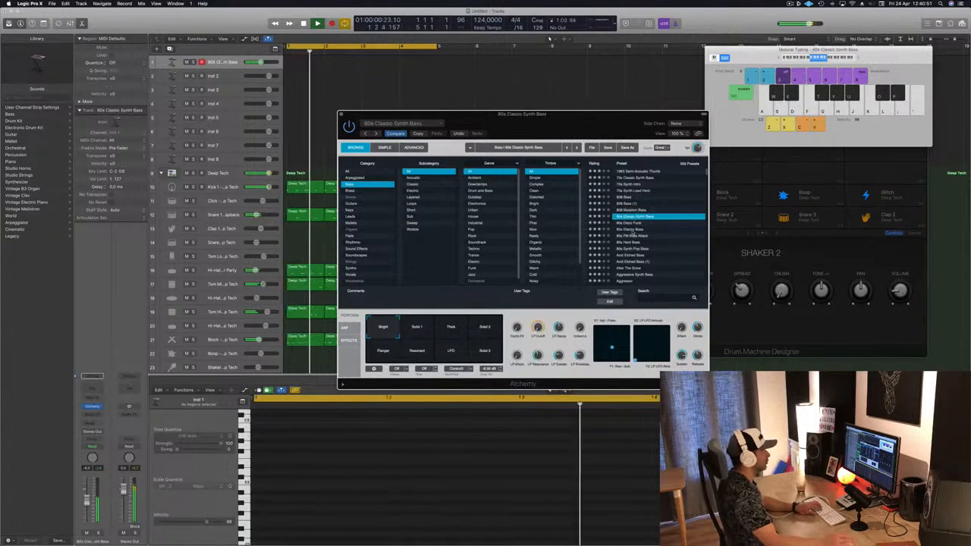
left_click(632, 236)
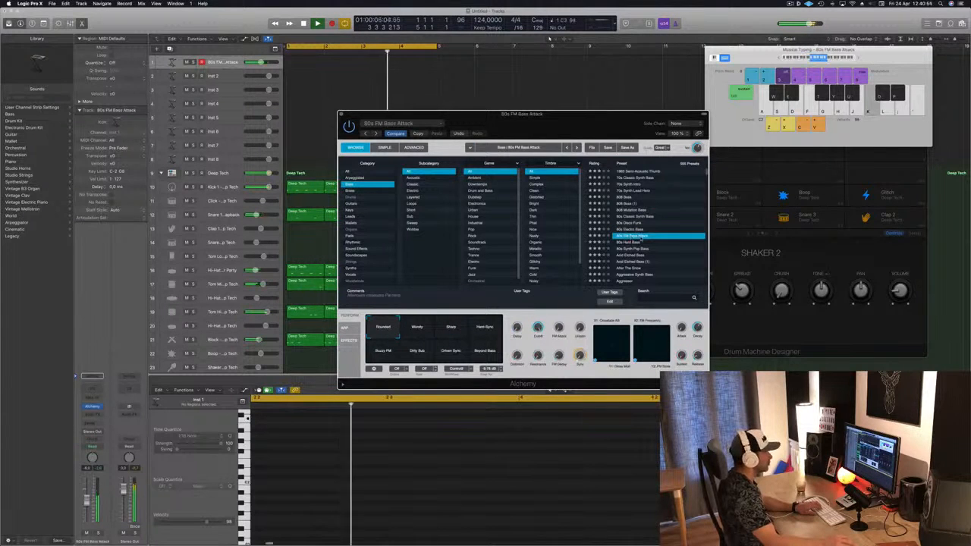
scroll(641, 238, "down", 2)
scroll(660, 181, "up", 2)
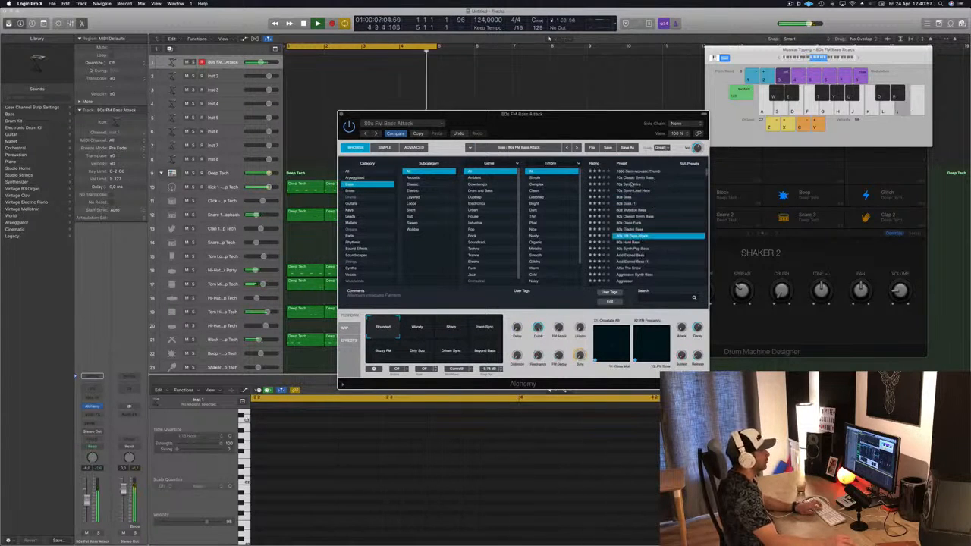
left_click(631, 184)
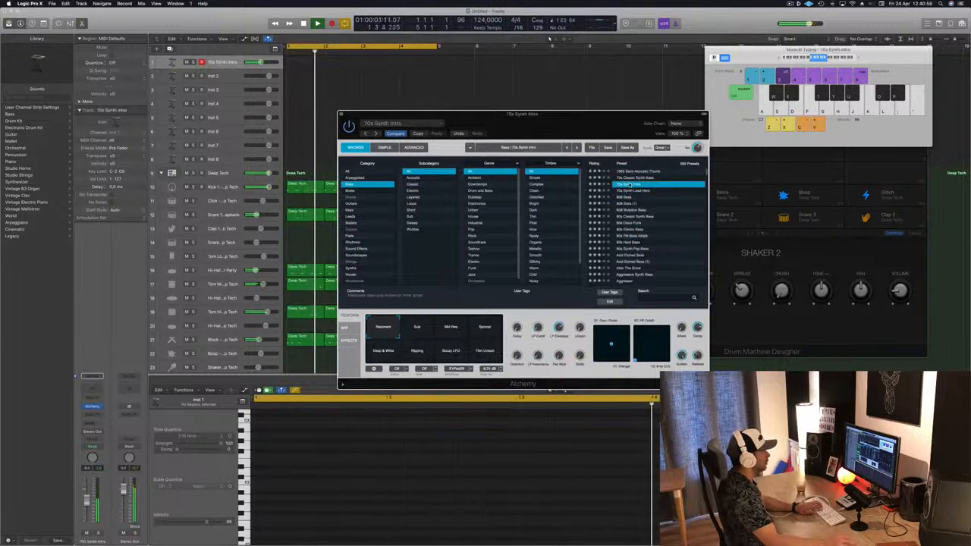
Reload the 70s Classic Synth Bass preset and audition its performance snapshots, ending on Smooth
left_click(636, 178)
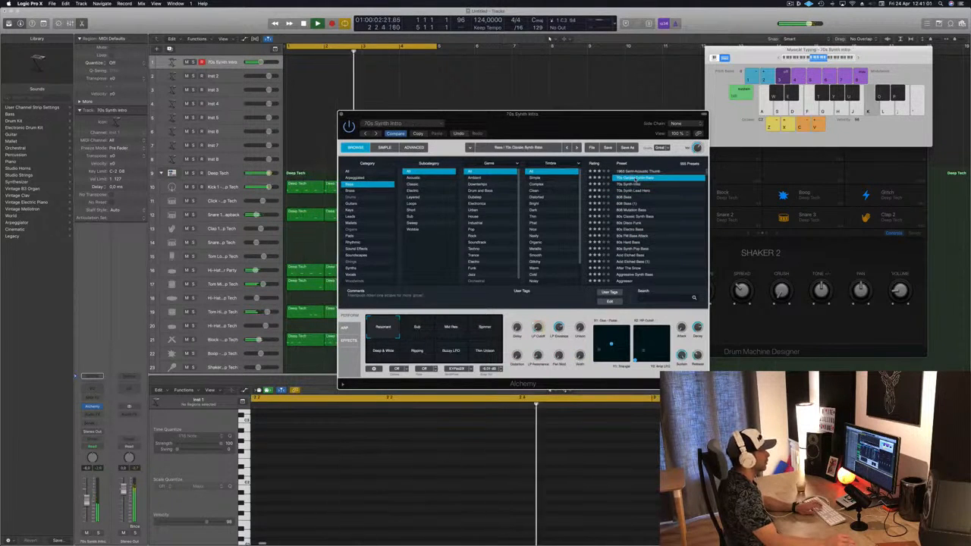
left_click_drag(575, 129, 600, 121)
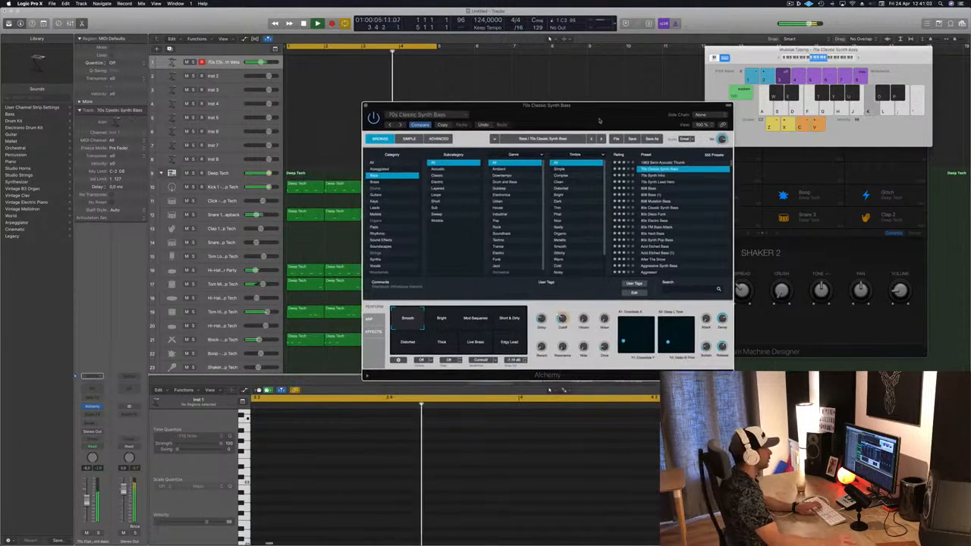
left_click(442, 339)
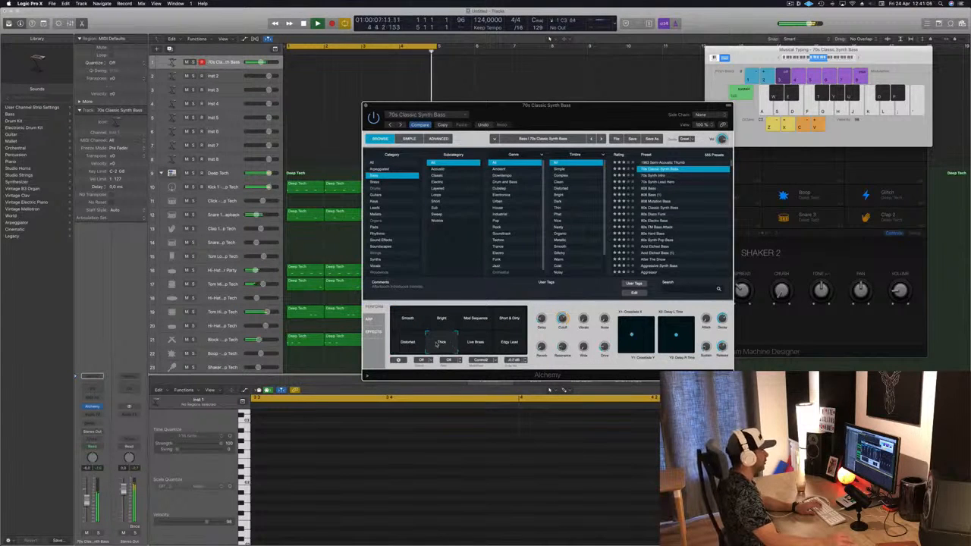
left_click(480, 345)
left_click(511, 344)
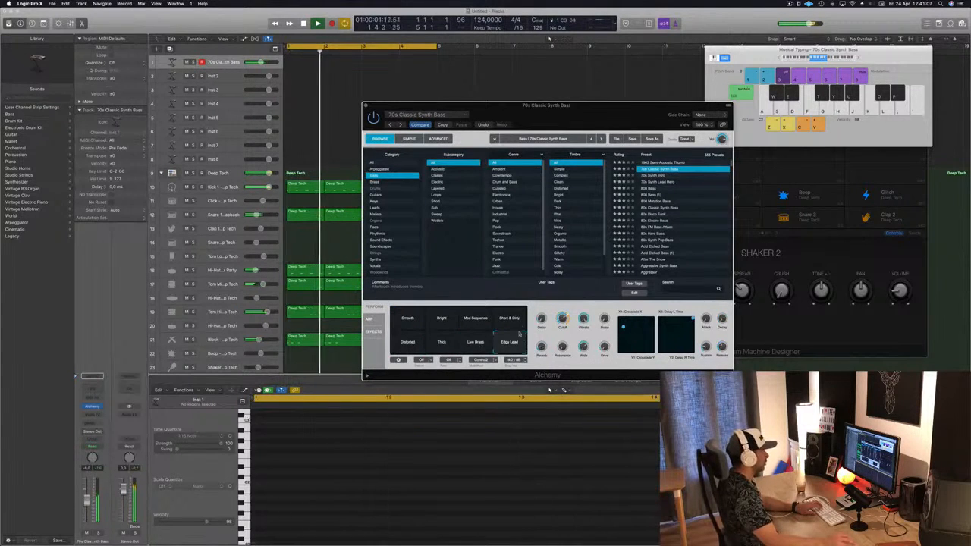
key("k")
left_click(514, 318)
key("k")
left_click(475, 319)
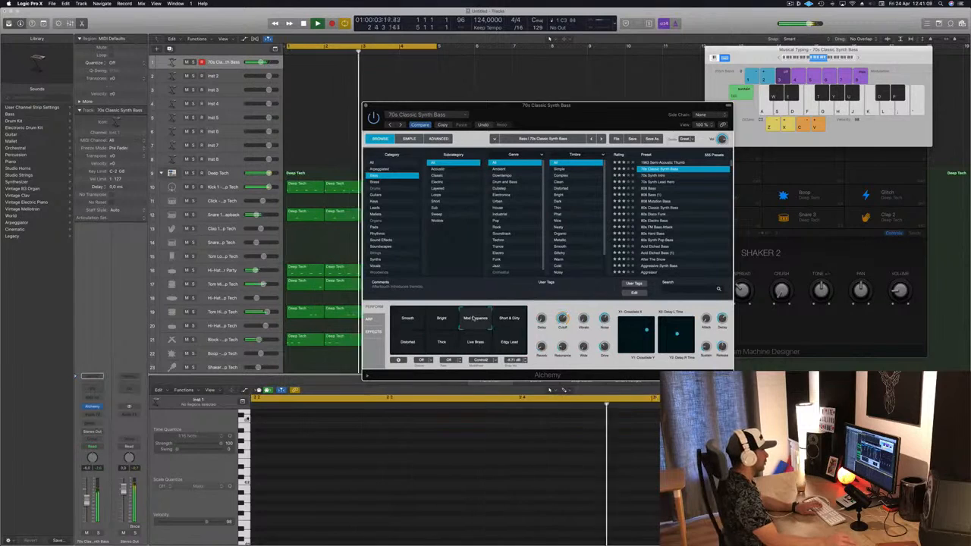
left_click(441, 319)
left_click(402, 320)
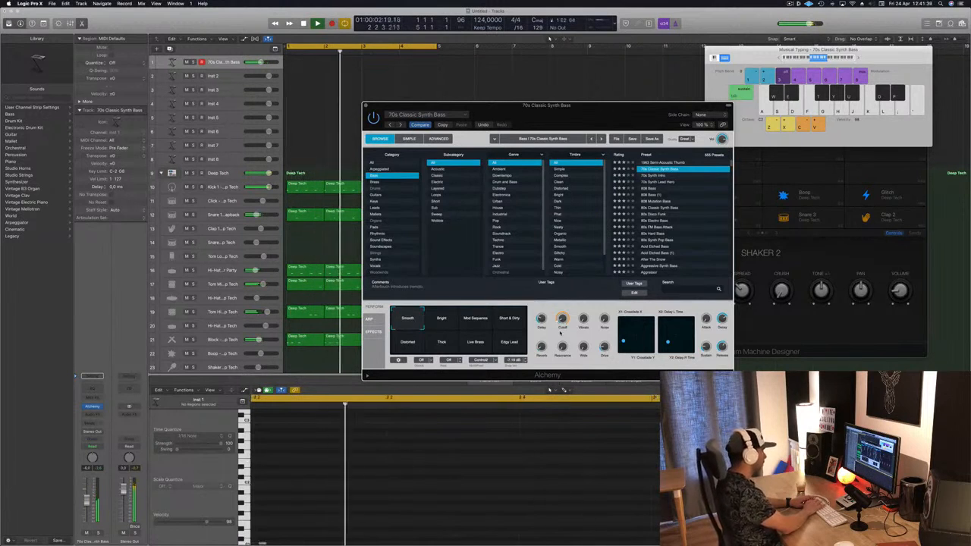
Record a bass line on the Inst 1 track and play it back in the piano roll
key("r")
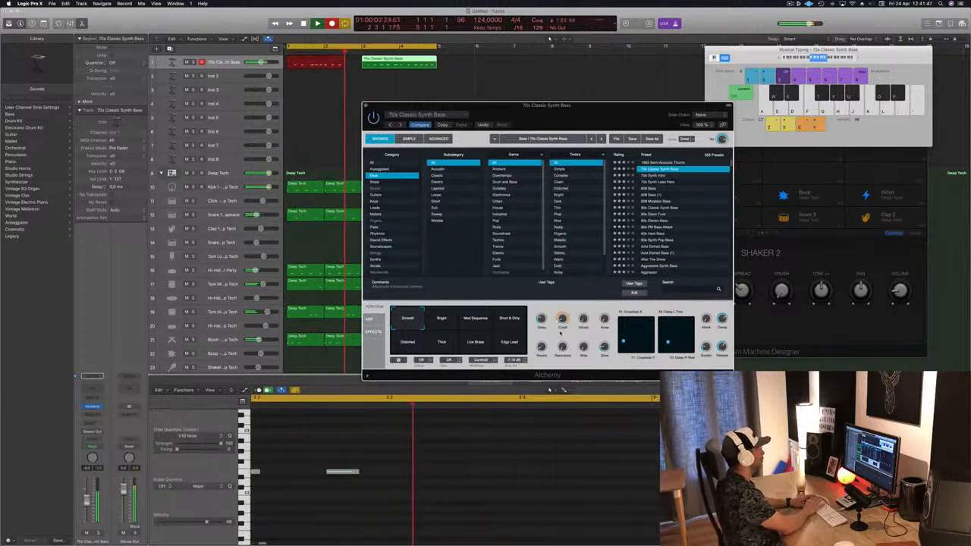
key("space")
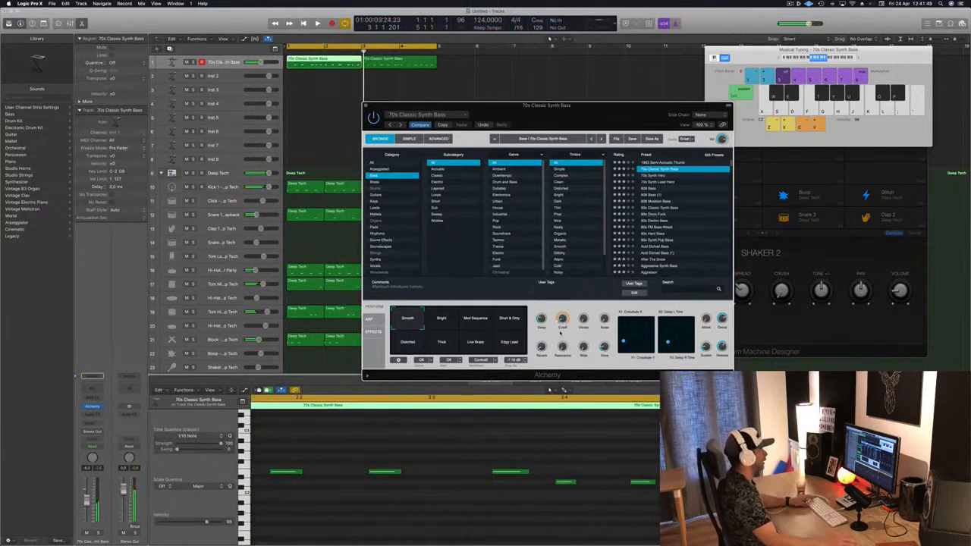
scroll(372, 475, "down", 4)
scroll(372, 475, "left", 4)
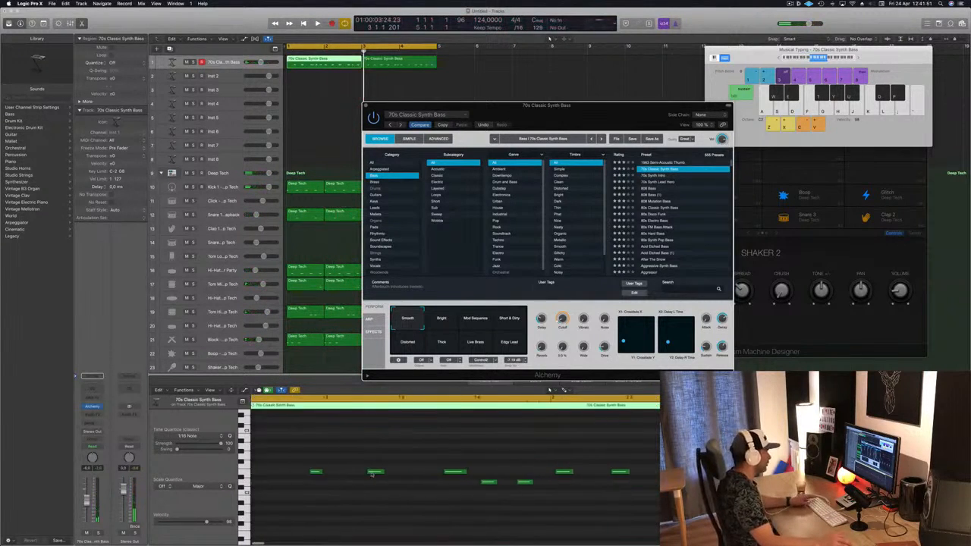
left_click(334, 516)
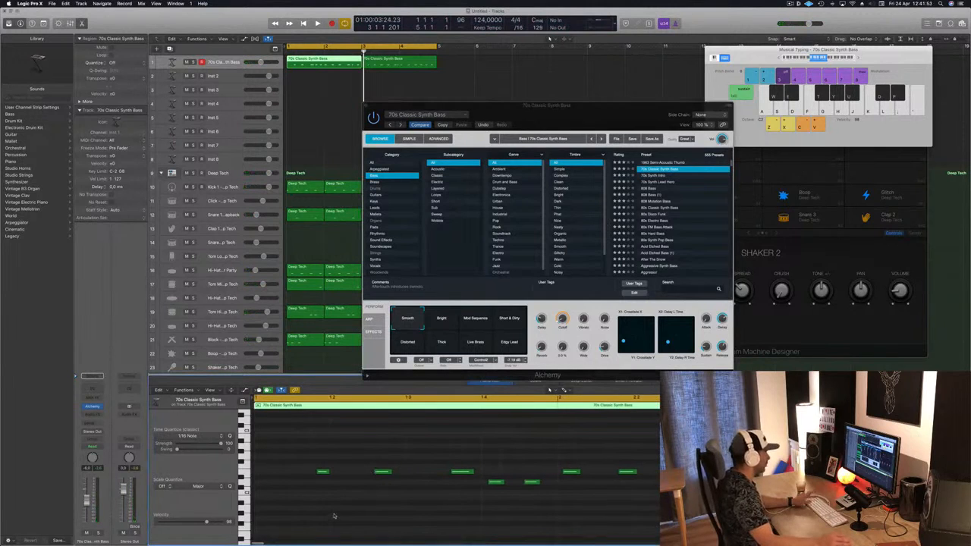
key("space")
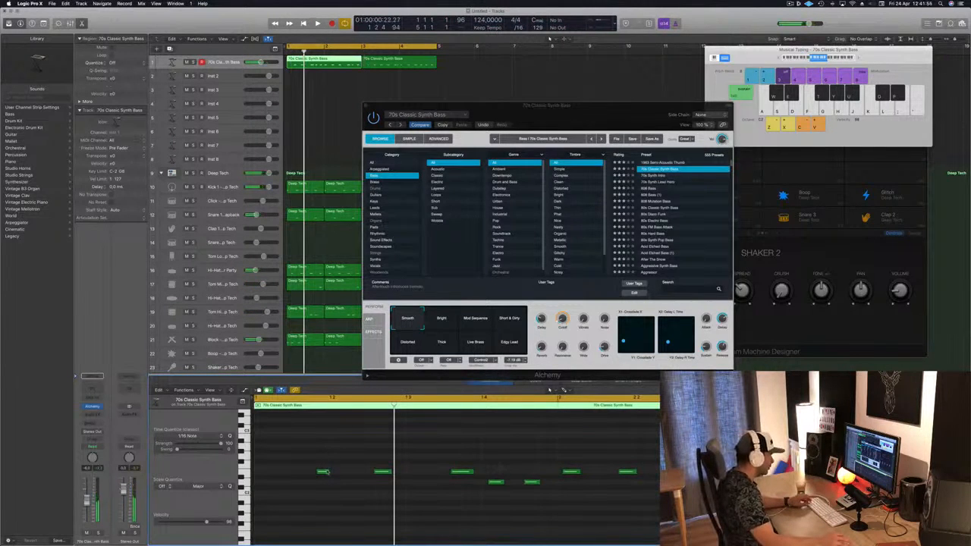
Adjust the positions and lengths of the recorded bass notes in the piano roll, playing back to check
left_click_drag(323, 473, 263, 475)
key("space")
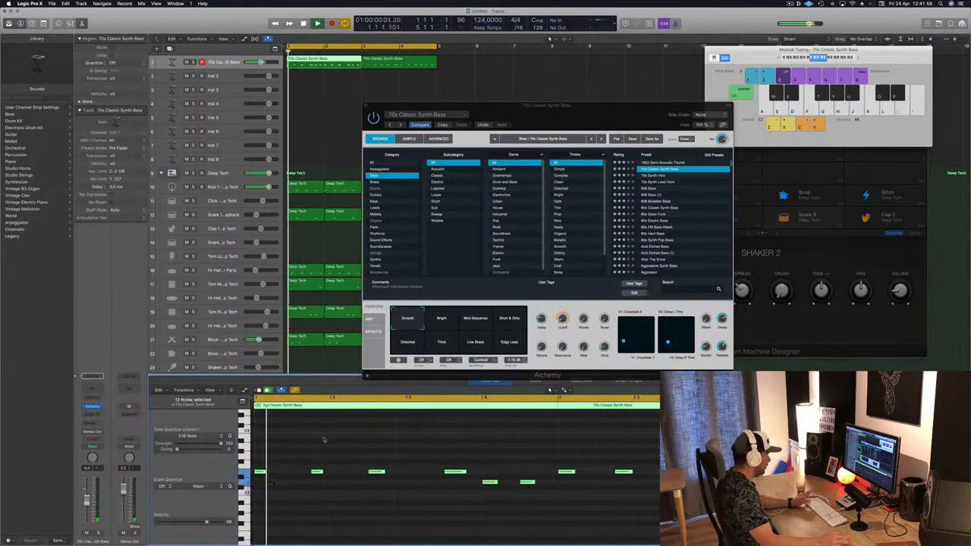
key("space")
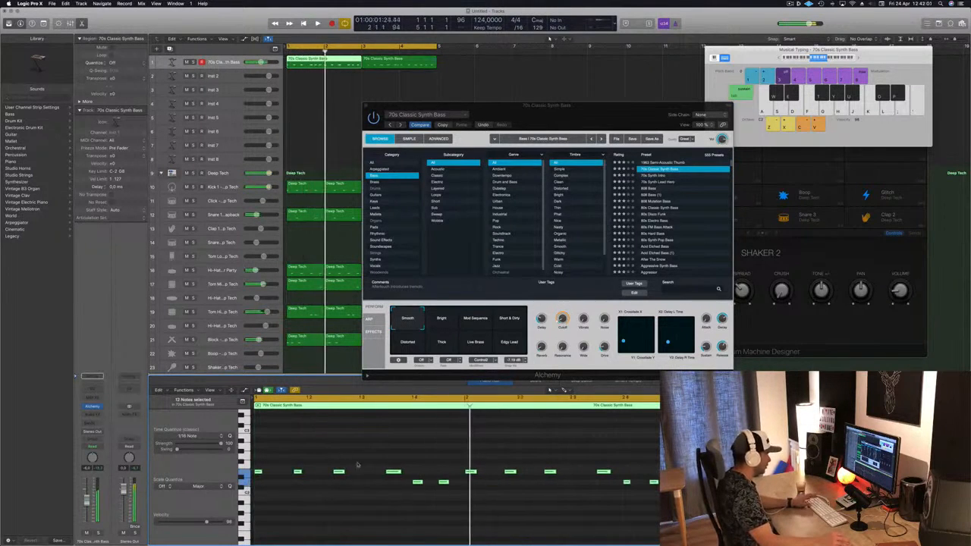
key("space")
key("space")
left_click(400, 461)
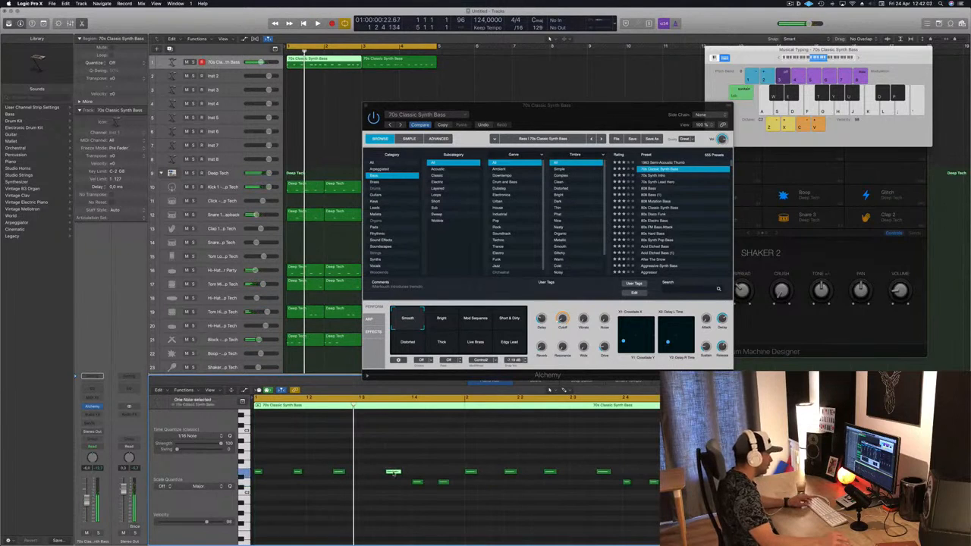
mouse_move(392, 473)
left_mouse_down()
mouse_move(369, 478)
mouse_move(395, 476)
left_mouse_up()
key("space")
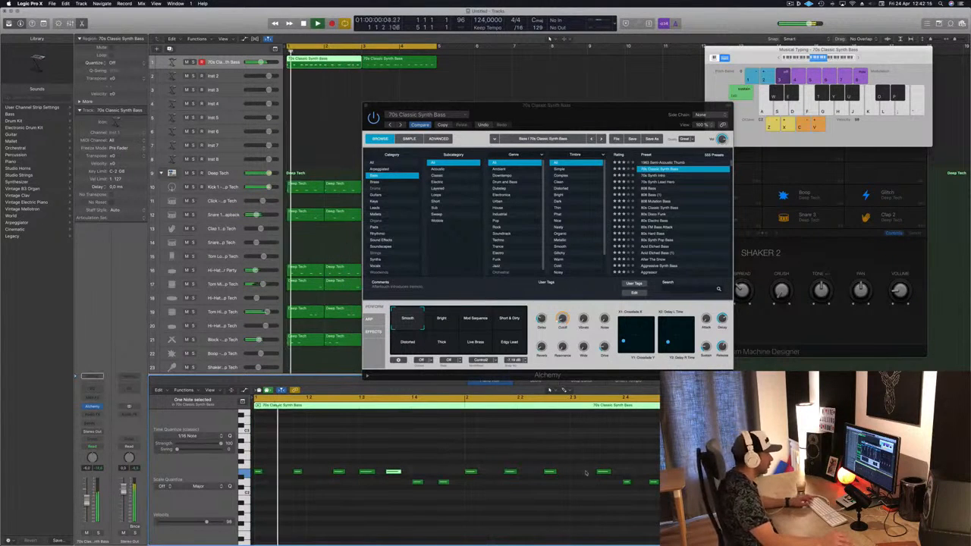
left_click_drag(604, 474, 577, 477)
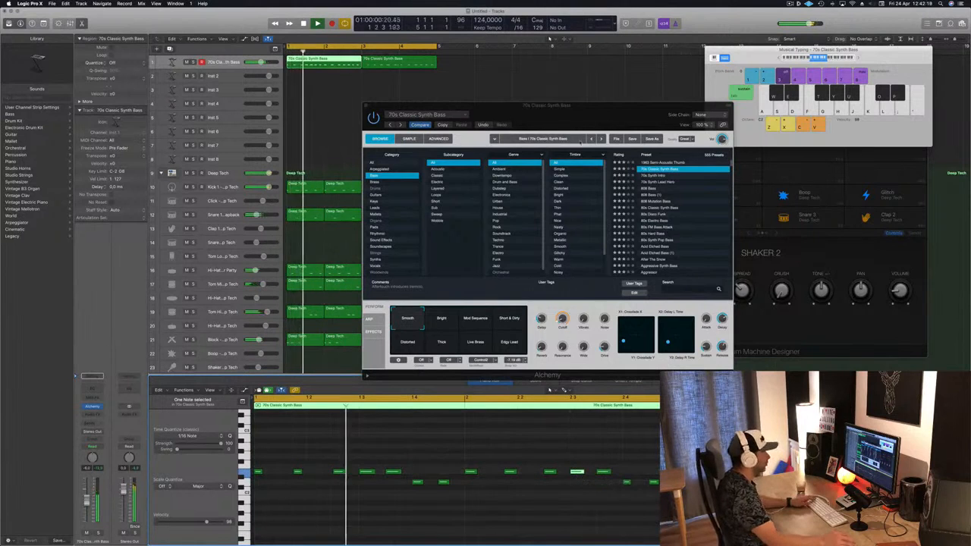
left_click_drag(593, 118, 650, 117)
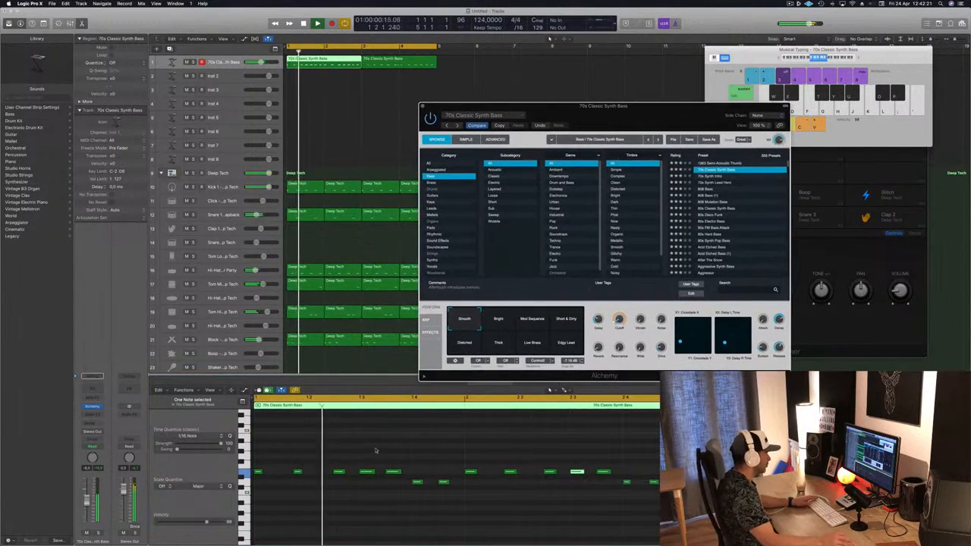
left_click(365, 472)
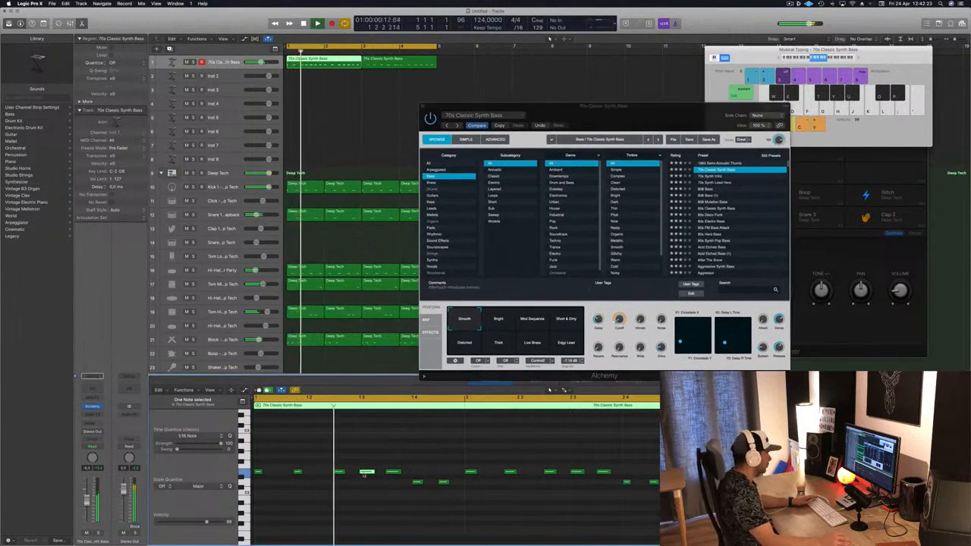
left_click_drag(367, 474, 381, 473)
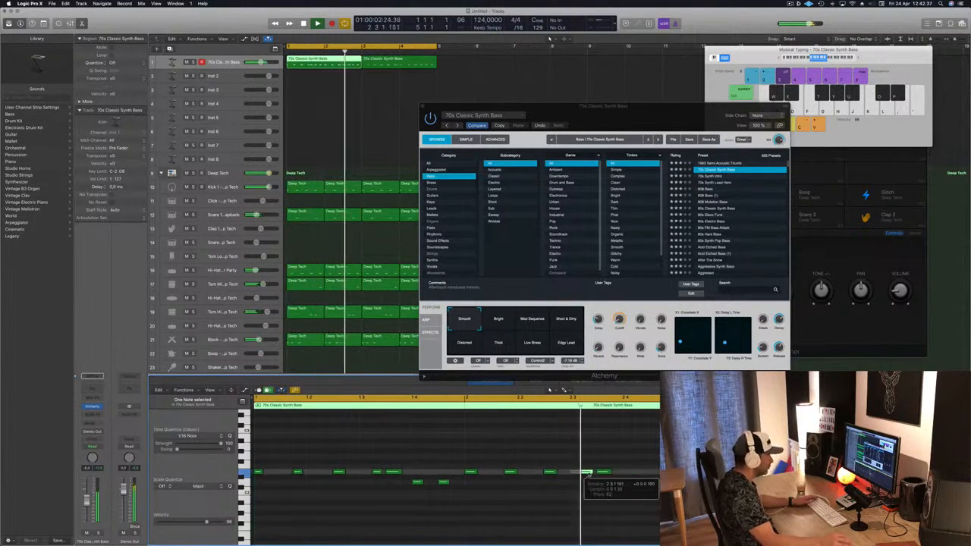
left_click_drag(578, 474, 596, 476)
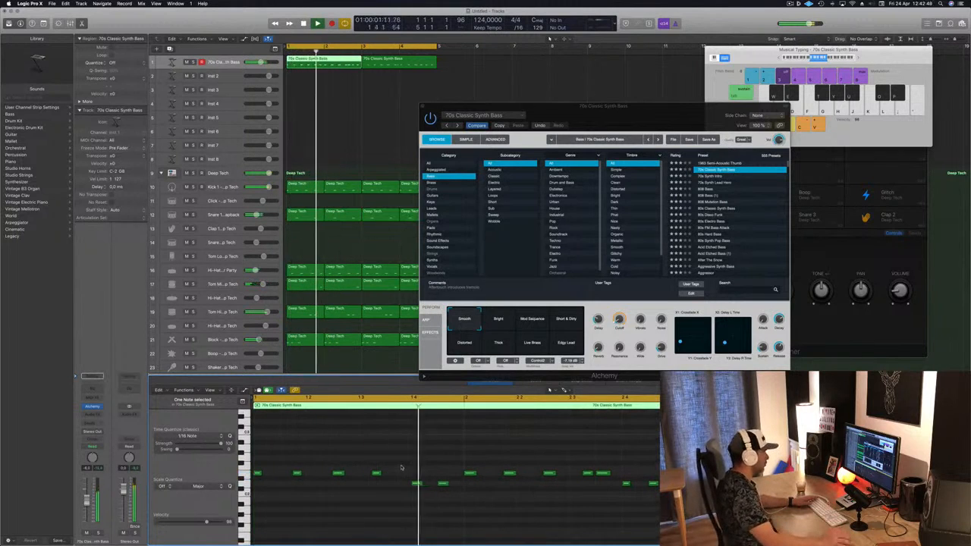
Delete the second bass region and replace it with a copy of the first region
left_click(604, 473)
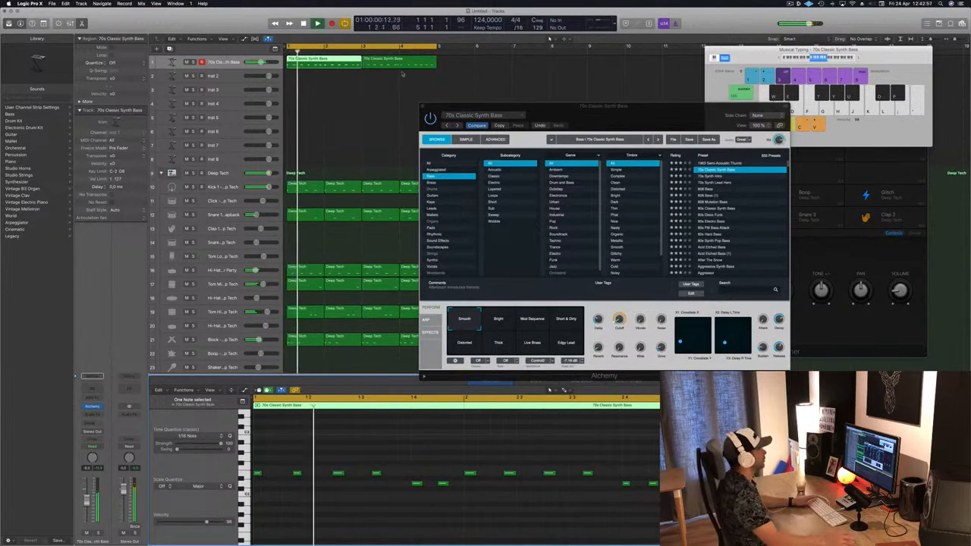
key("Delete")
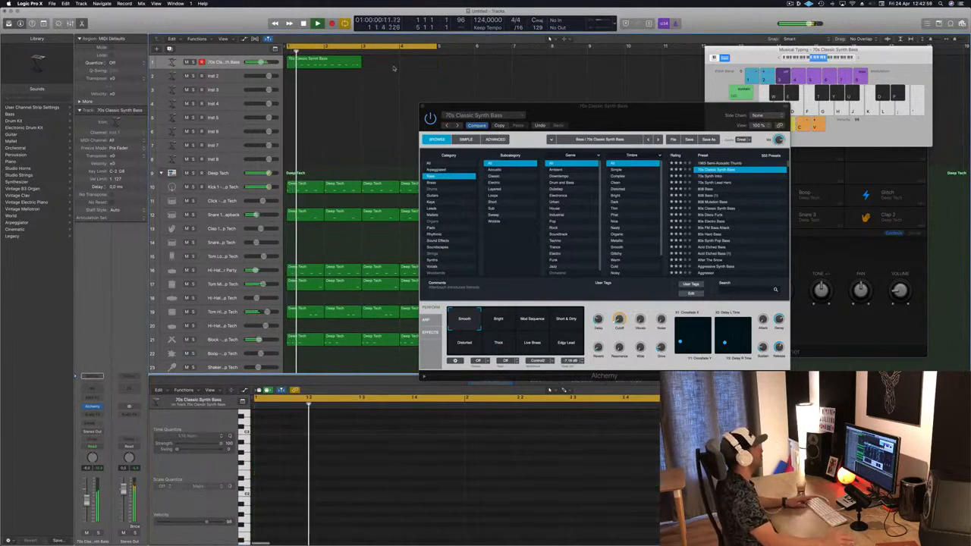
left_click(311, 63)
left_click_drag(311, 64, 388, 71)
Return to the start and audition the Mod Sequence, Distorted and Short & Dirty snapshots, ending on Smooth
left_click_drag(541, 108, 610, 64)
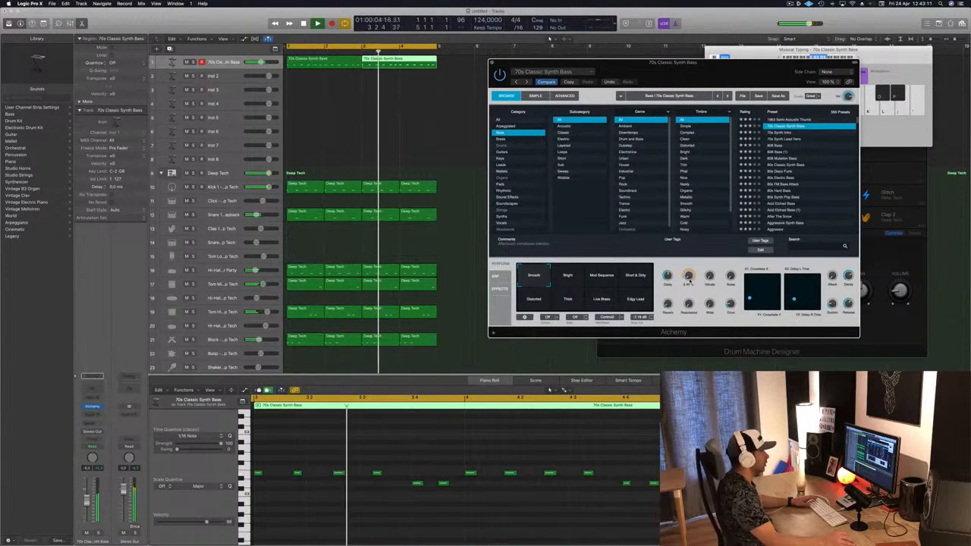
key("Return")
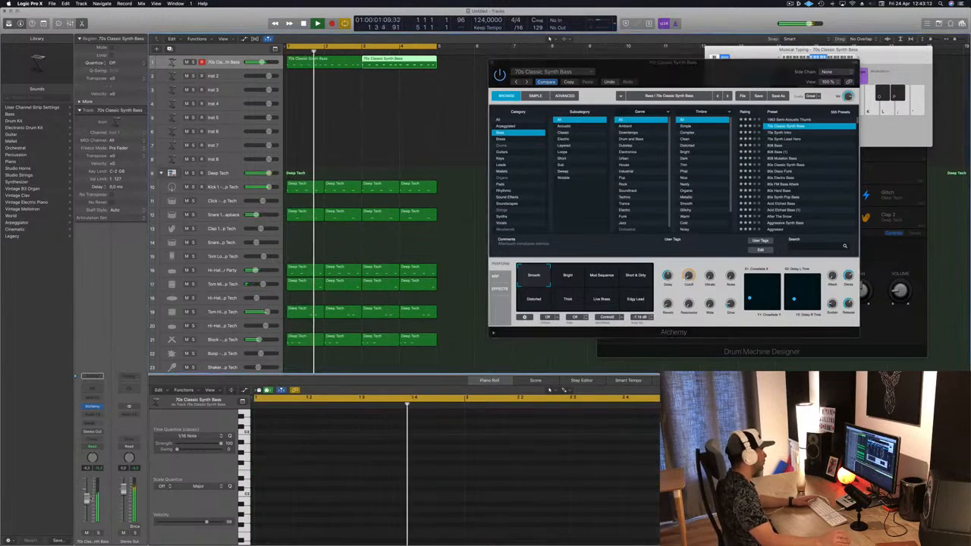
key("Return")
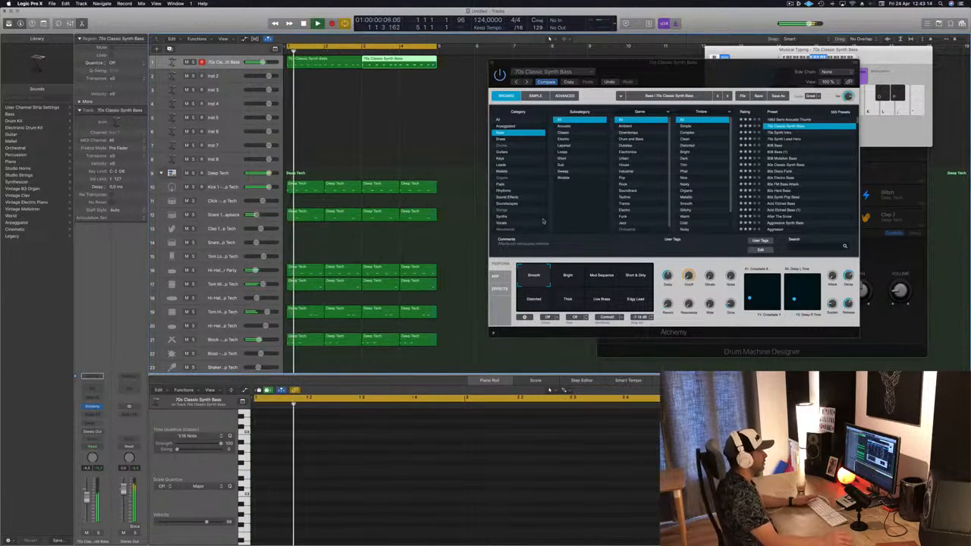
left_click(591, 301)
left_click(534, 302)
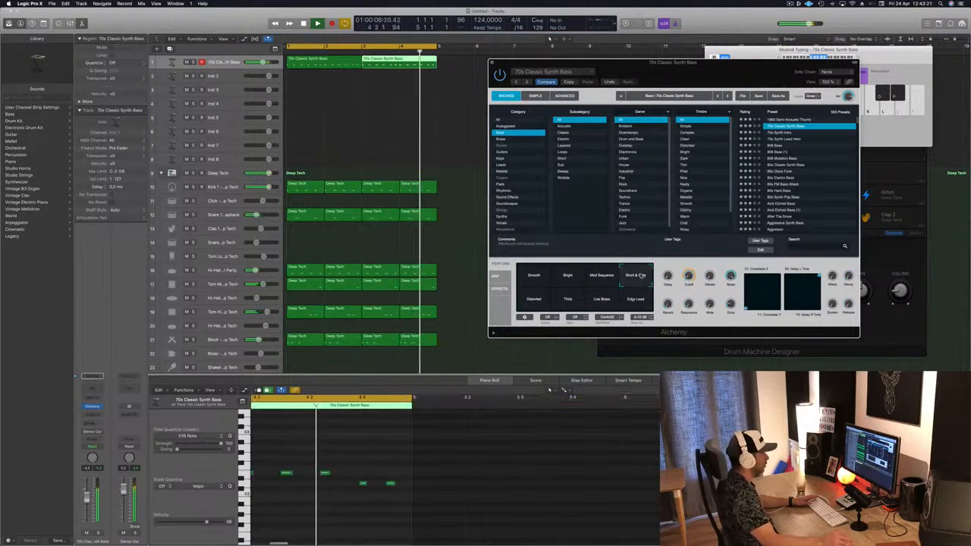
left_click(604, 276)
left_click(534, 278)
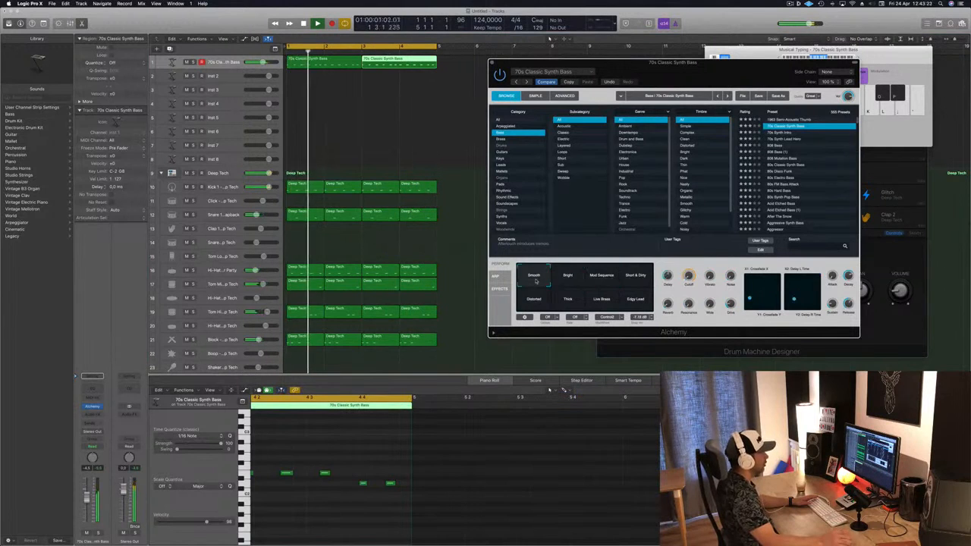
Duplicate the bass track and copy the first bass region onto the new track, then play it
left_click_drag(704, 66, 728, 39)
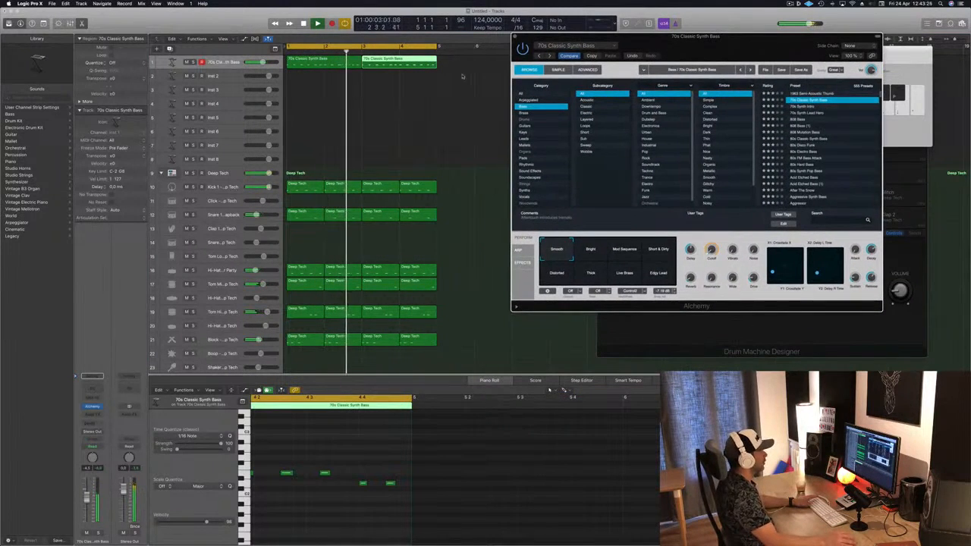
left_click(174, 61)
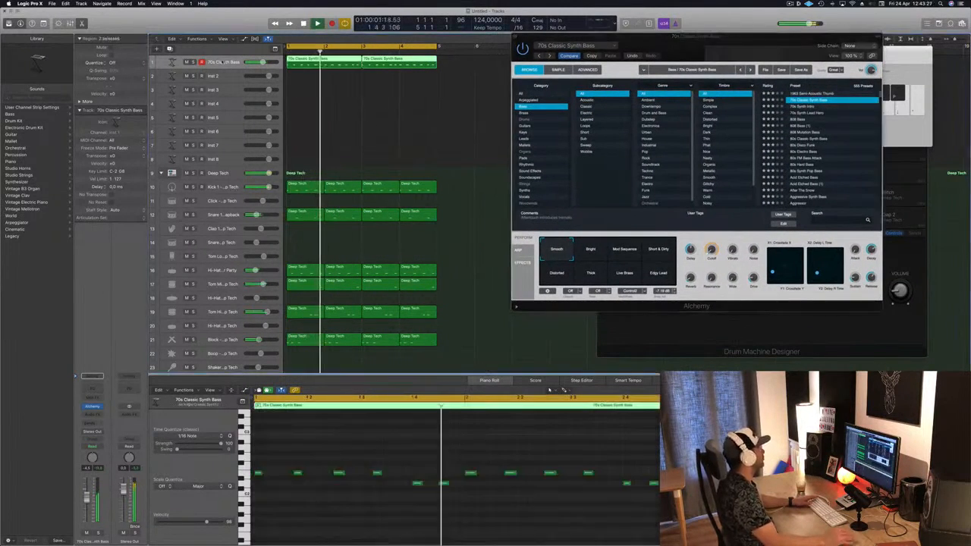
key("super+d")
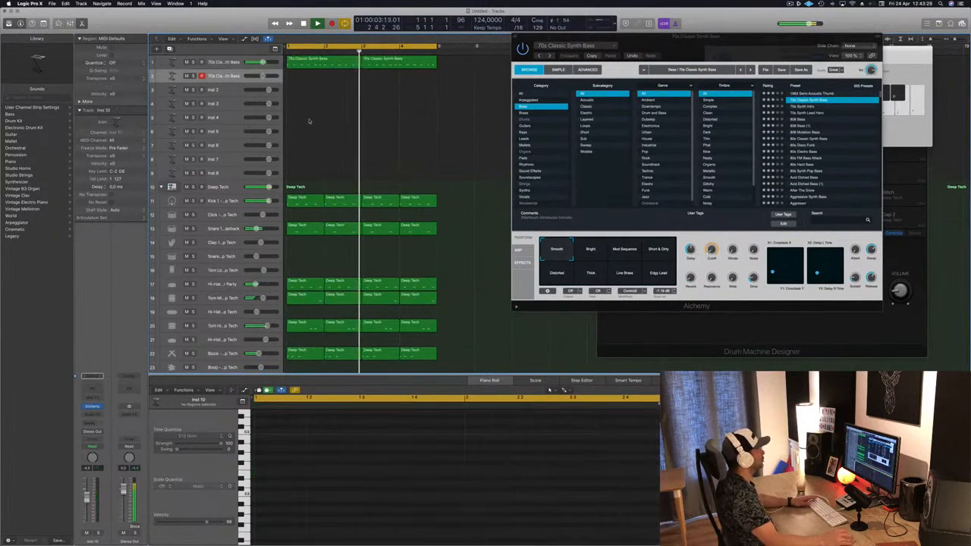
left_click_drag(318, 70, 319, 78)
key("space")
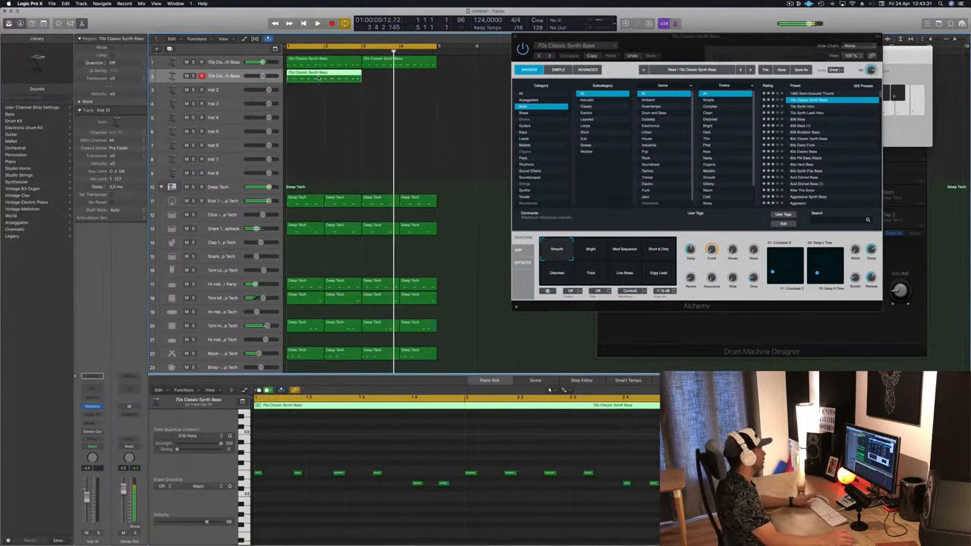
key("space")
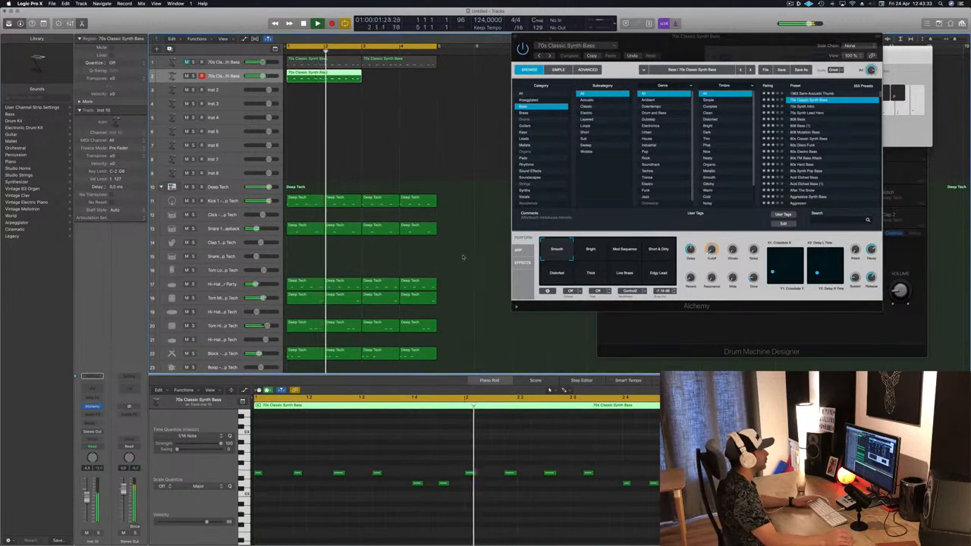
Load the 80s Disco Funk preset, undo the region copy and copy the bass region onto the duplicated track again
key("Return")
left_click(812, 145)
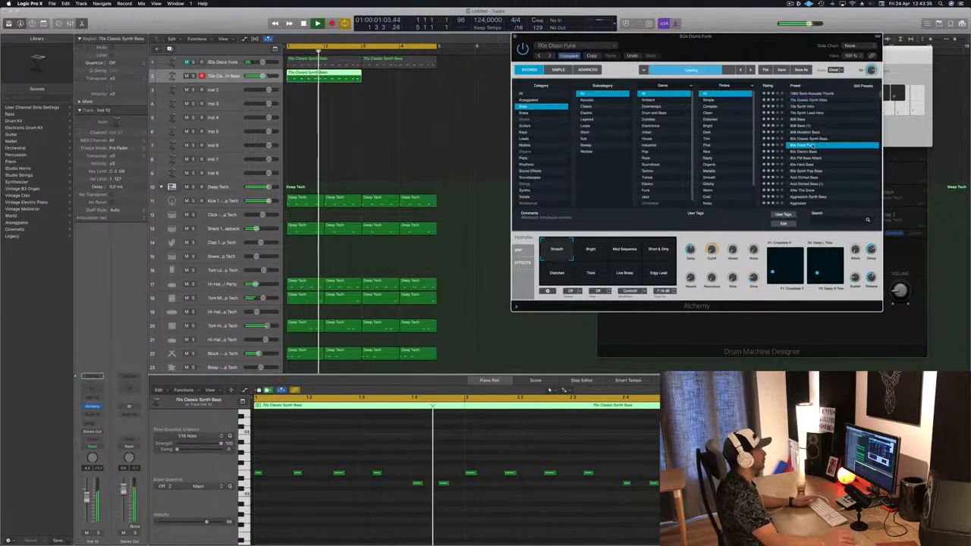
key("super+z")
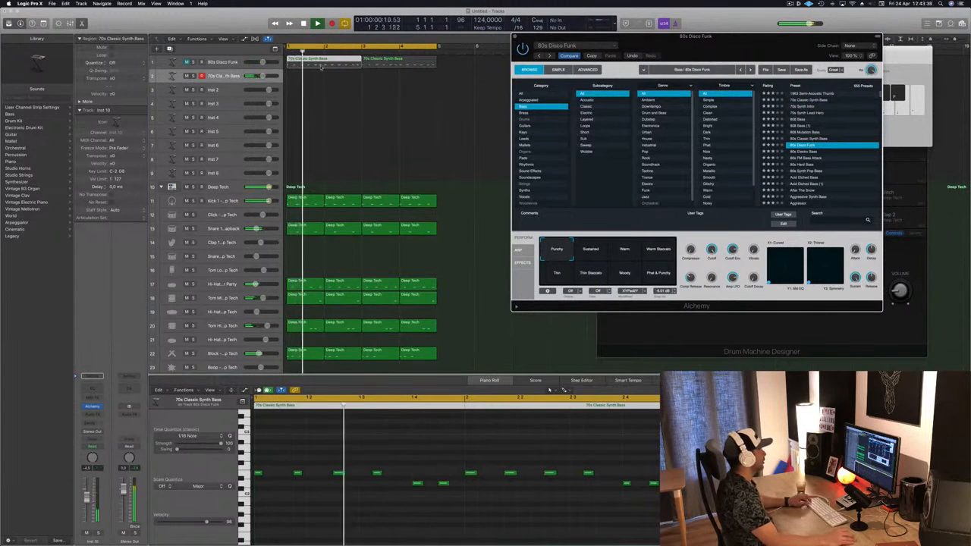
left_click_drag(322, 64, 323, 78)
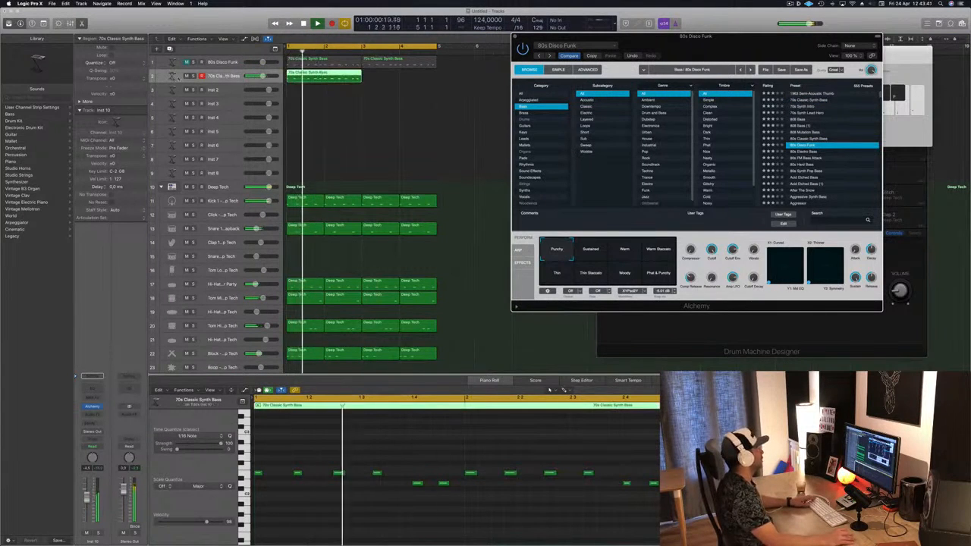
Select the top bass track and step through Alchemy bass presets from 80s Electro Bass down to Agile Synth Bass
left_click(227, 62)
left_click(227, 63)
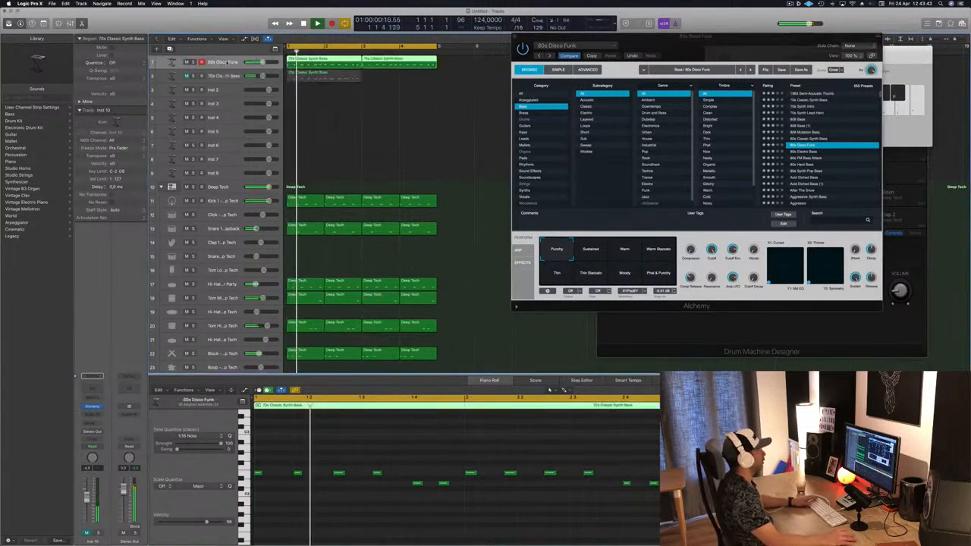
left_click(809, 152)
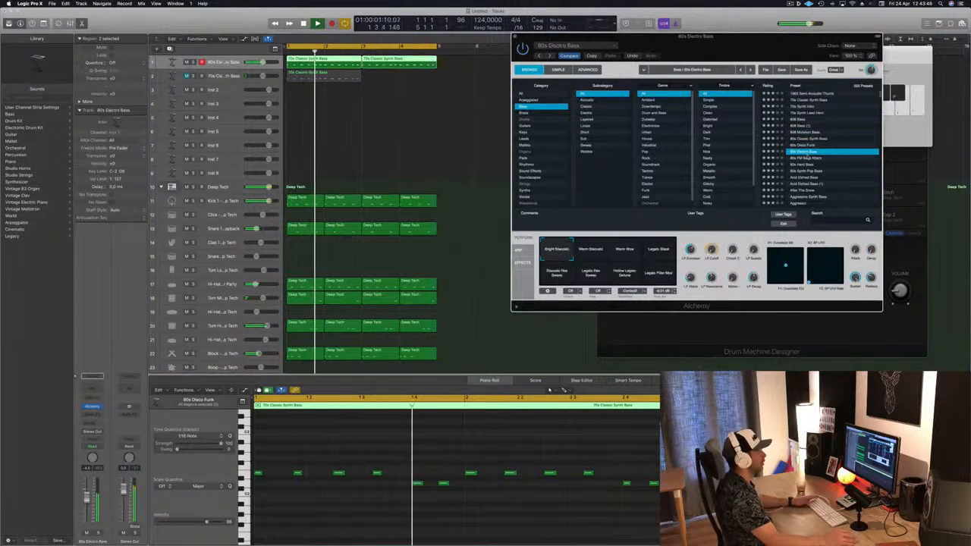
left_click(809, 164)
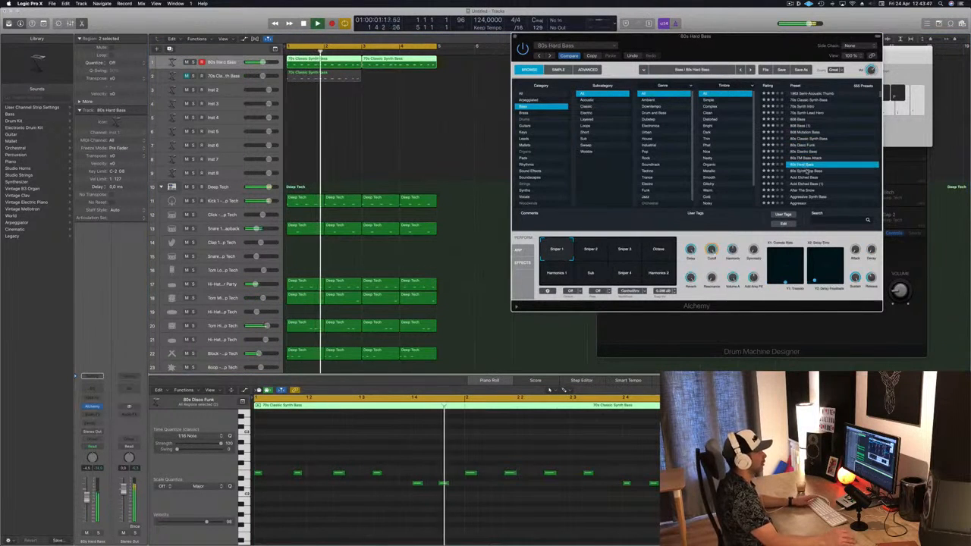
left_click(807, 171)
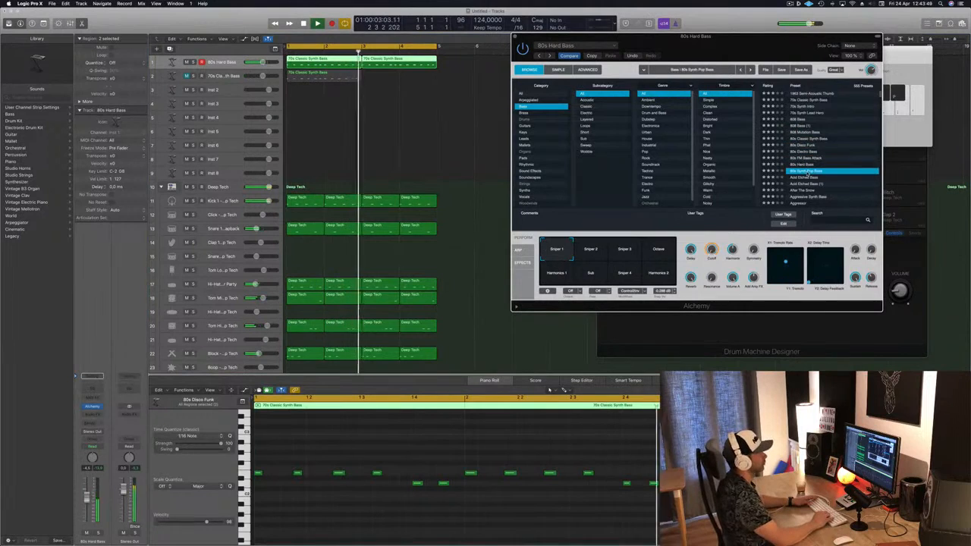
key("Down")
key("Down")
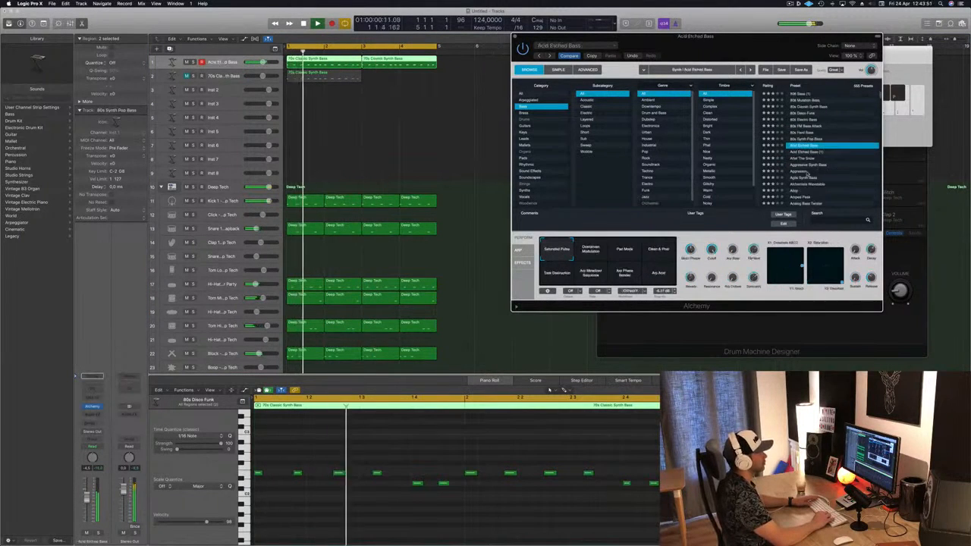
key("Down")
key("Down")
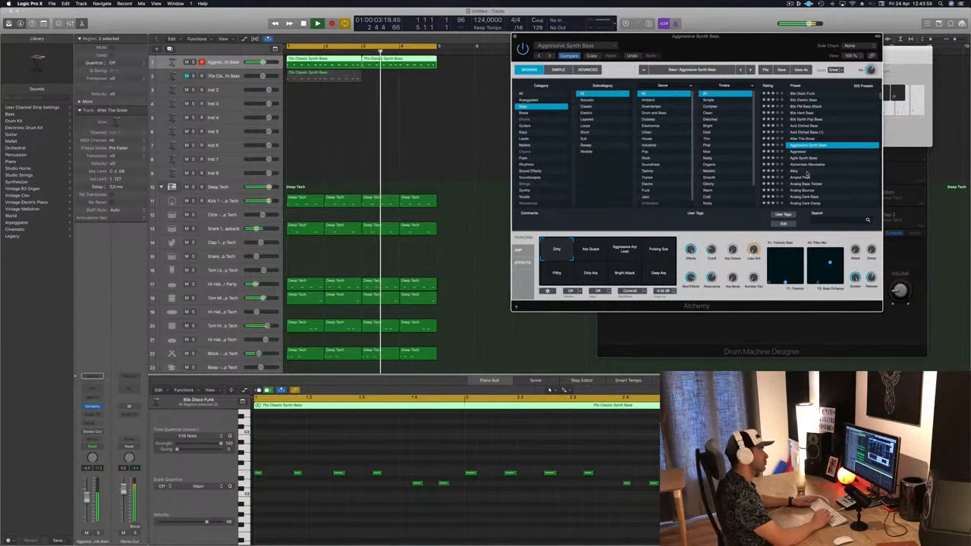
key("Down")
key("Down")
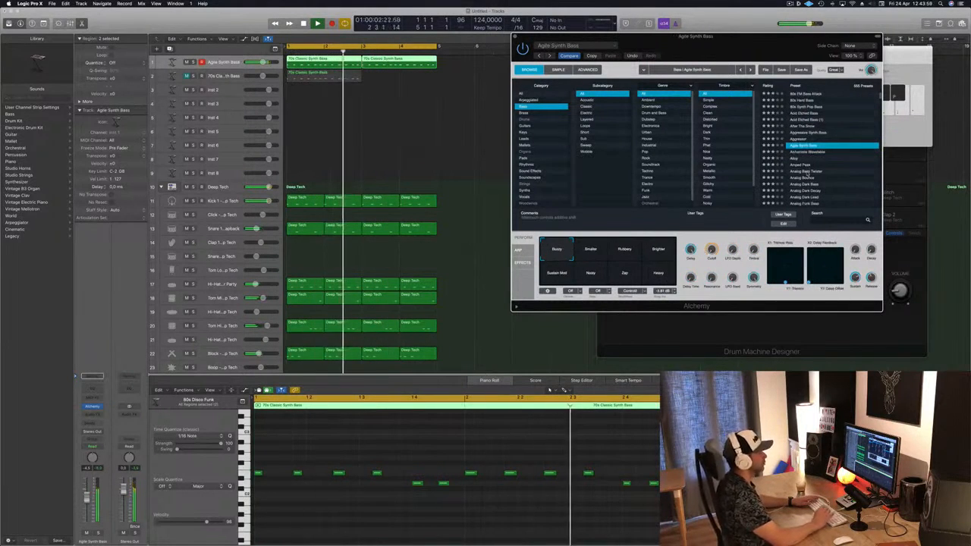
key("Down")
Audition the Agile Synth Bass snapshots Smaller, Rubbery, Brighter, Noisy and Zap
left_click(590, 249)
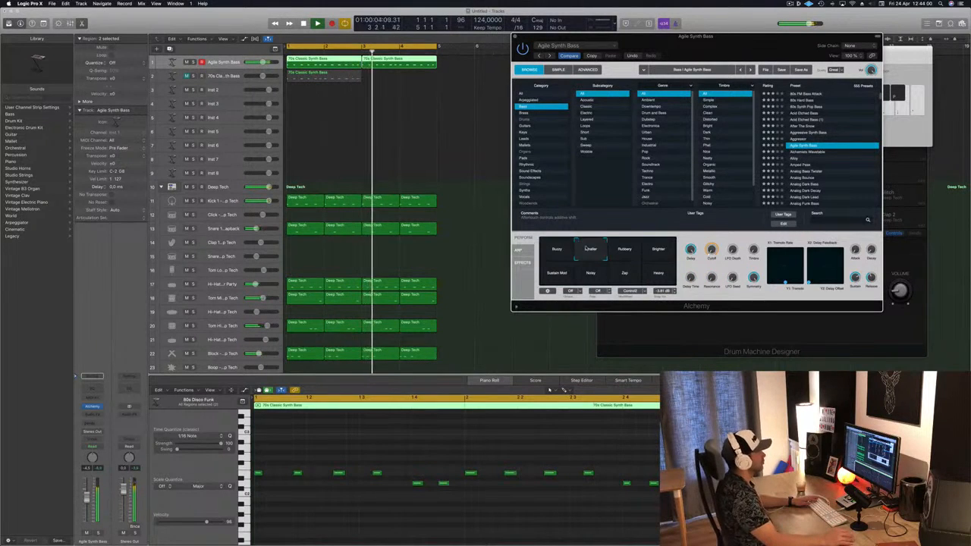
left_click(625, 251)
left_click(658, 251)
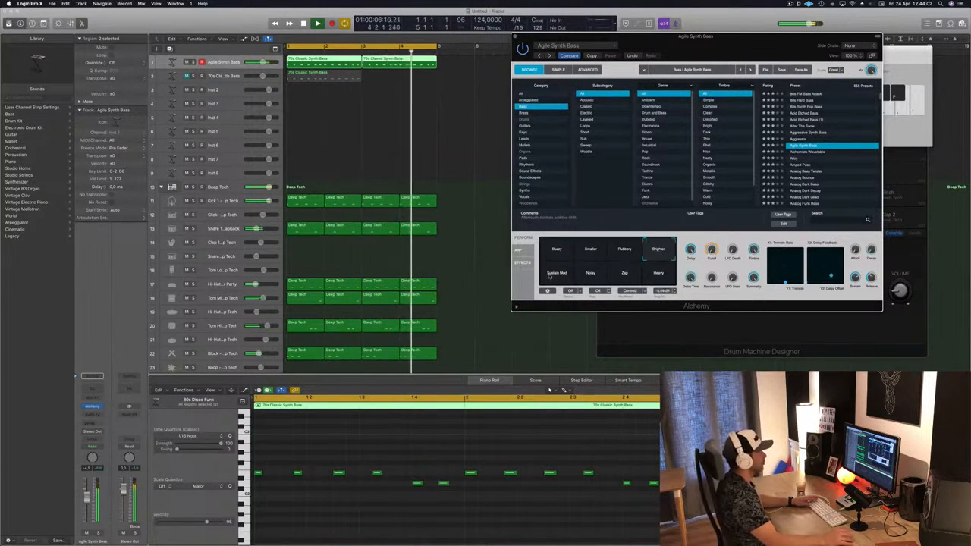
left_click(590, 273)
left_click(624, 273)
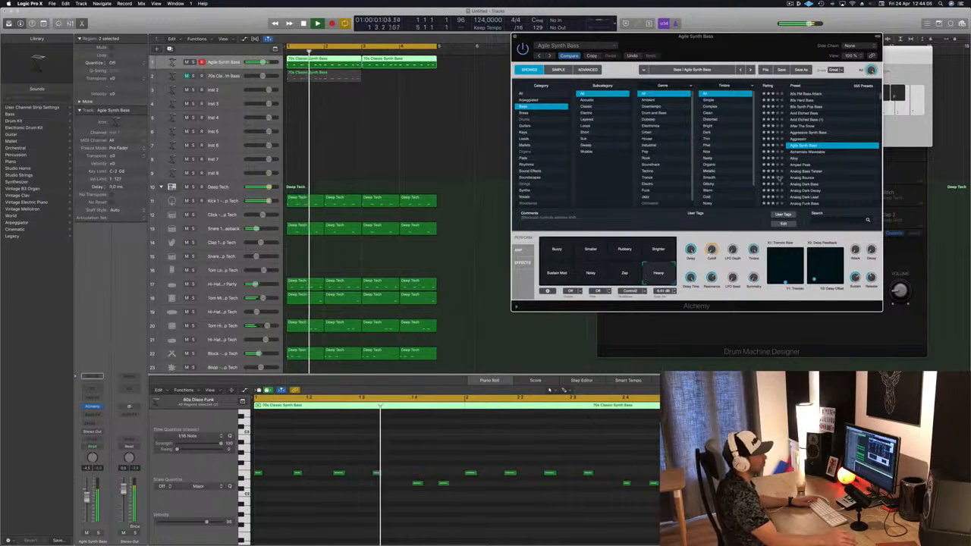
Load Alchemists Wavetable, then Amped Peak, and audition its Broken Slow Attack, Impact Delay, Bite Delay and Broken Drum snapshots
left_click(793, 152)
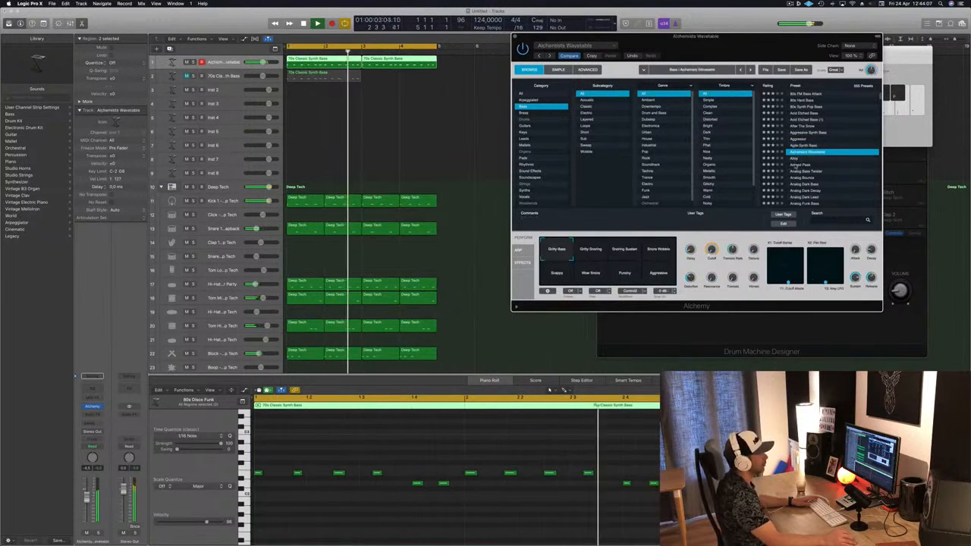
left_click(795, 163)
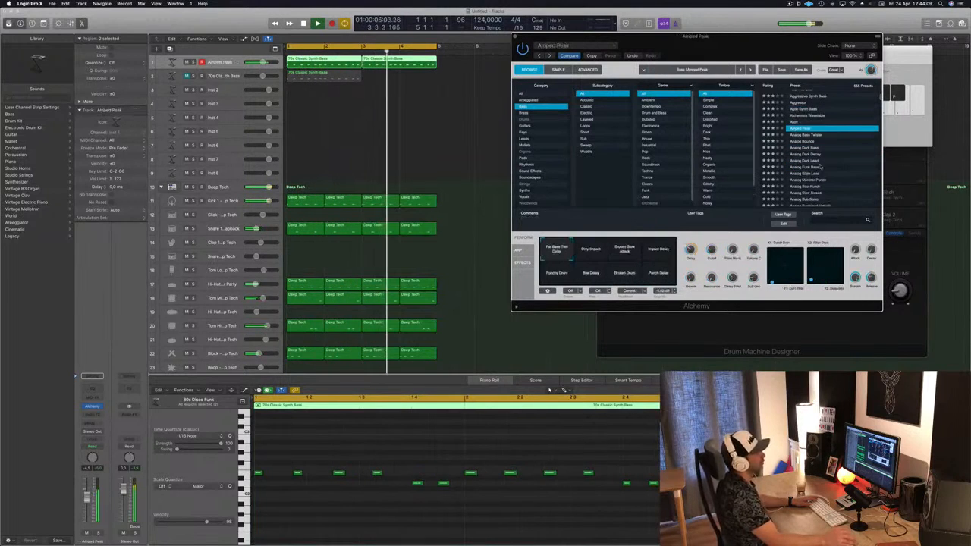
left_click(613, 250)
left_click(657, 252)
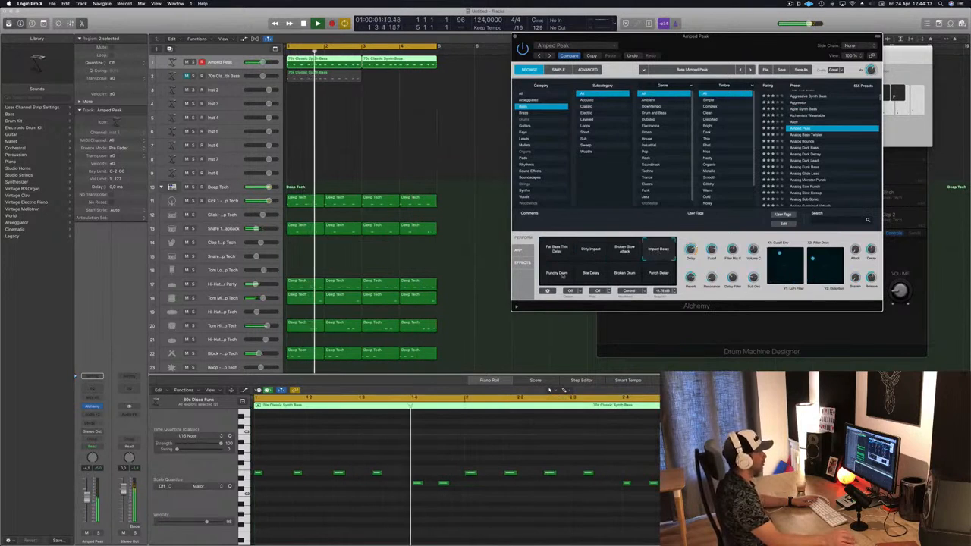
left_click(596, 274)
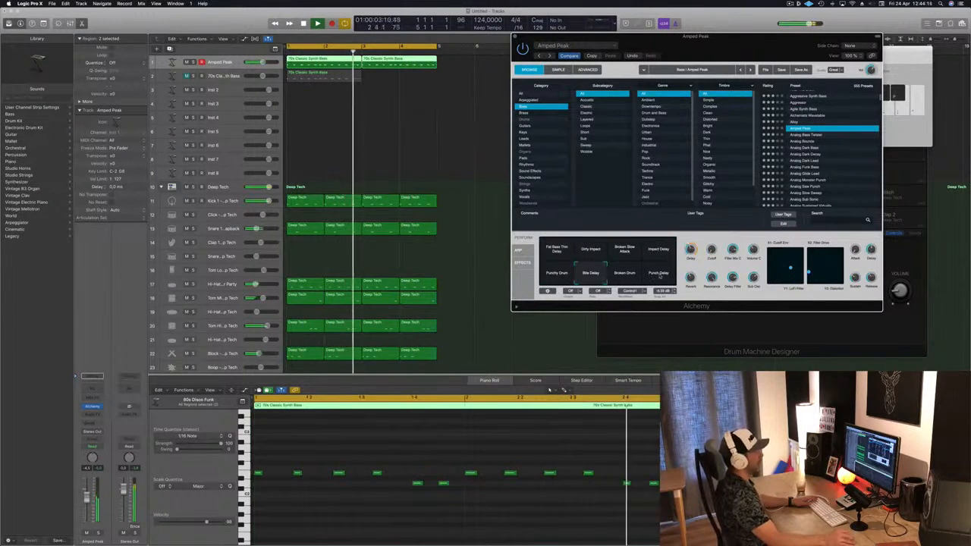
left_click(622, 274)
Try Analog Bounce and Analog Dark Decay, then load Analog Monster Punch and audition its LFO, Fast Modulation, Breaking Up, Ring Mod and Long snapshots
scroll(806, 149, "down", 1)
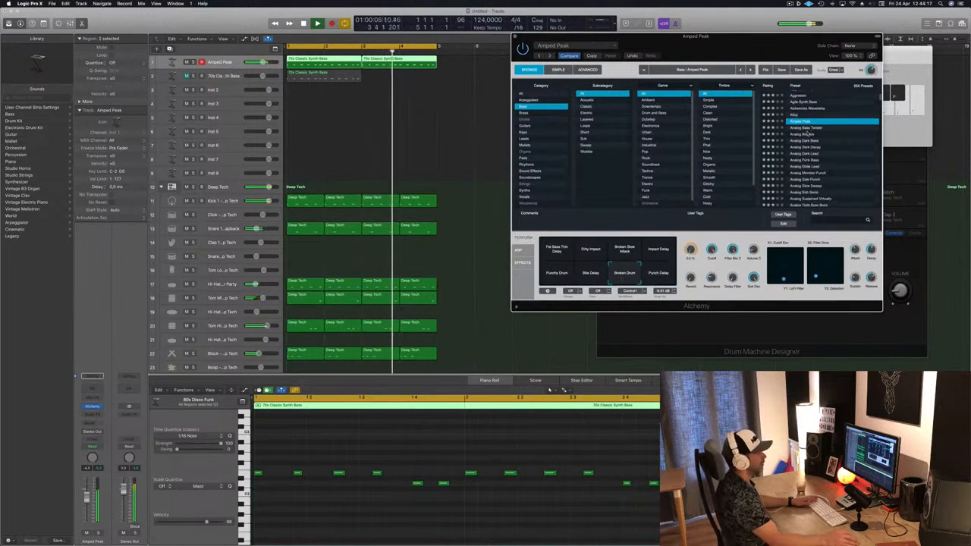
left_click(809, 134)
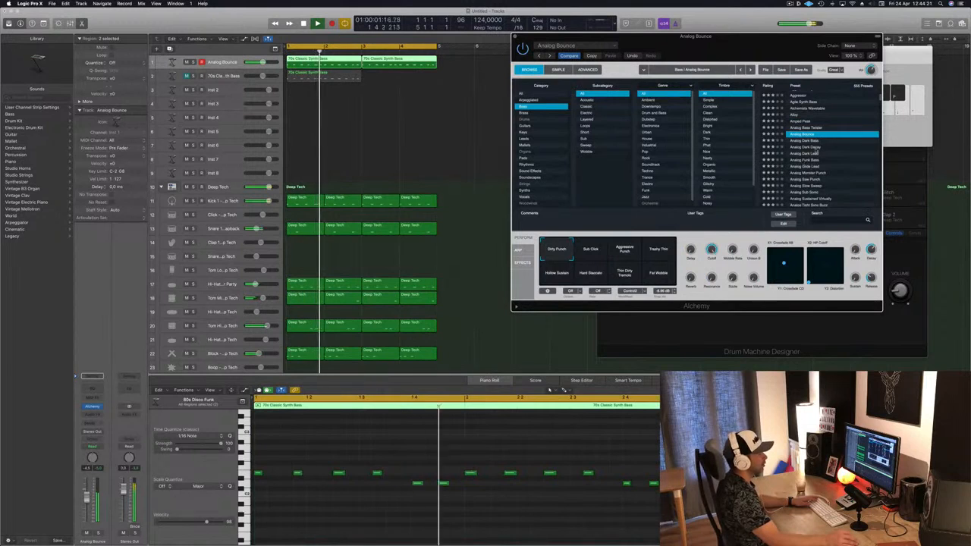
left_click(808, 147)
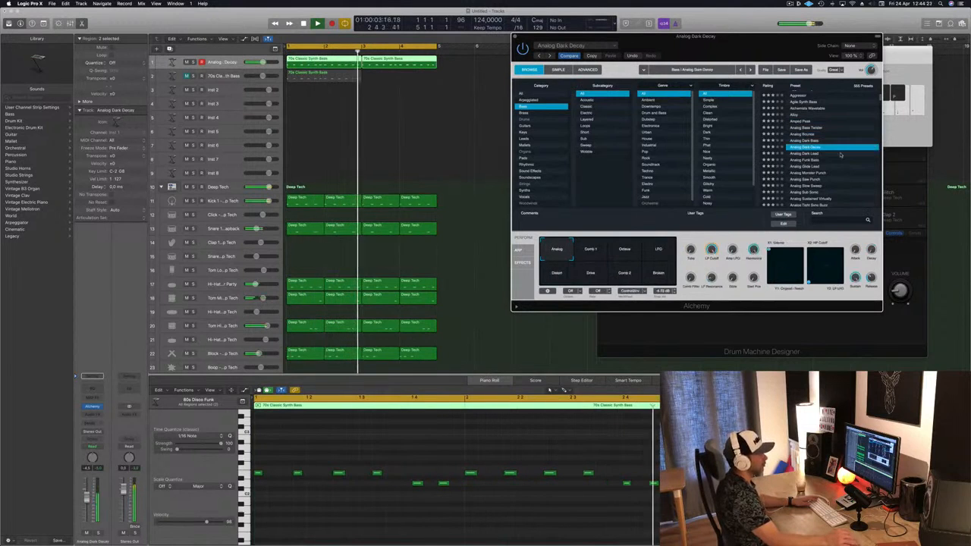
scroll(837, 135, "down", 3)
left_click(808, 129)
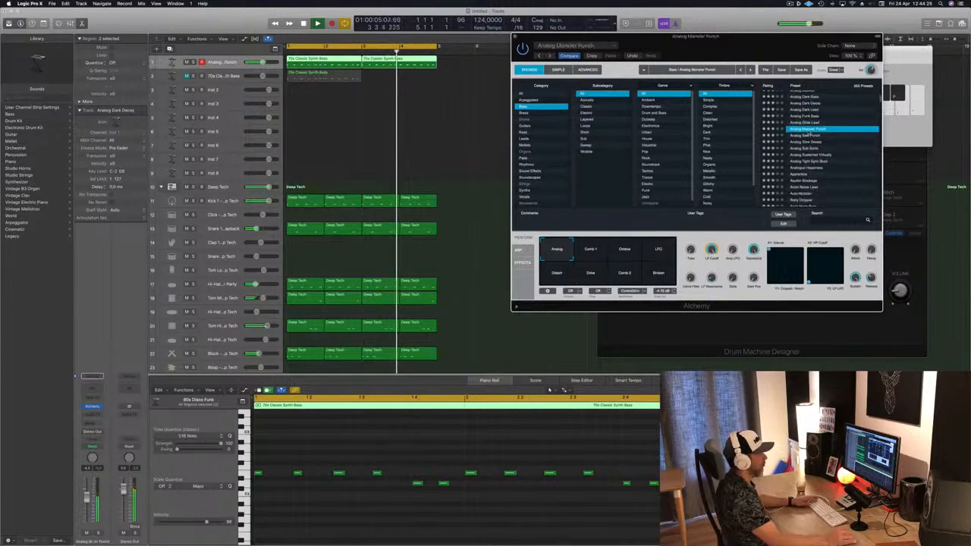
left_click(628, 252)
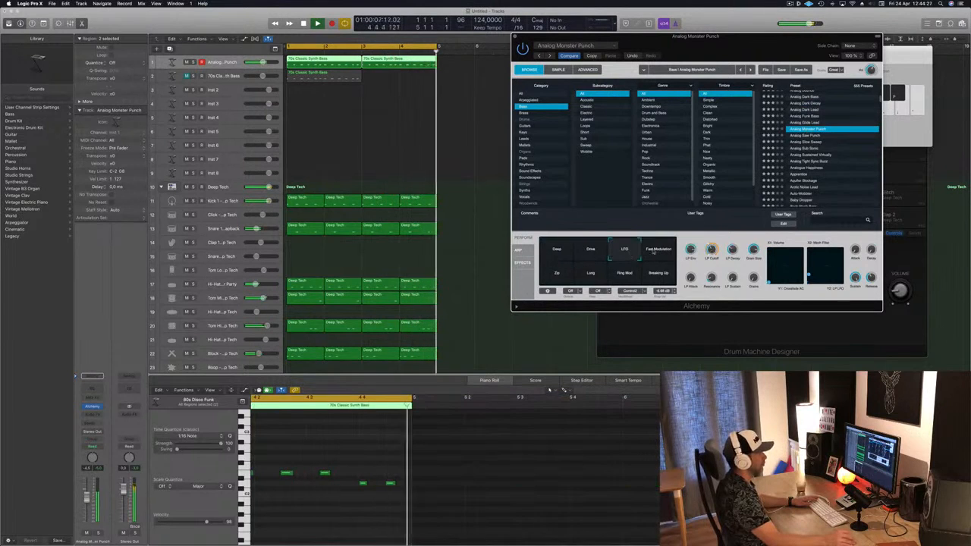
left_click(657, 252)
left_click(657, 276)
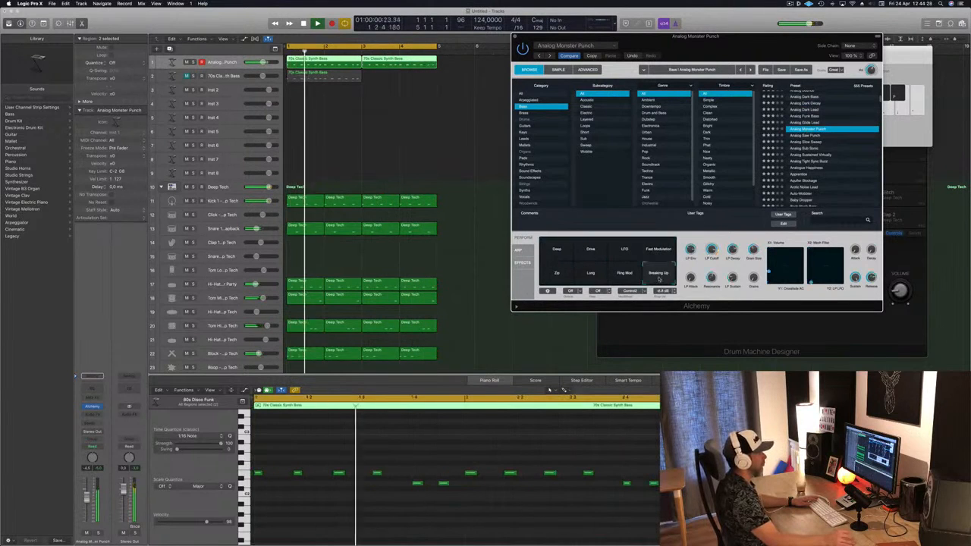
left_click(624, 273)
left_click(590, 273)
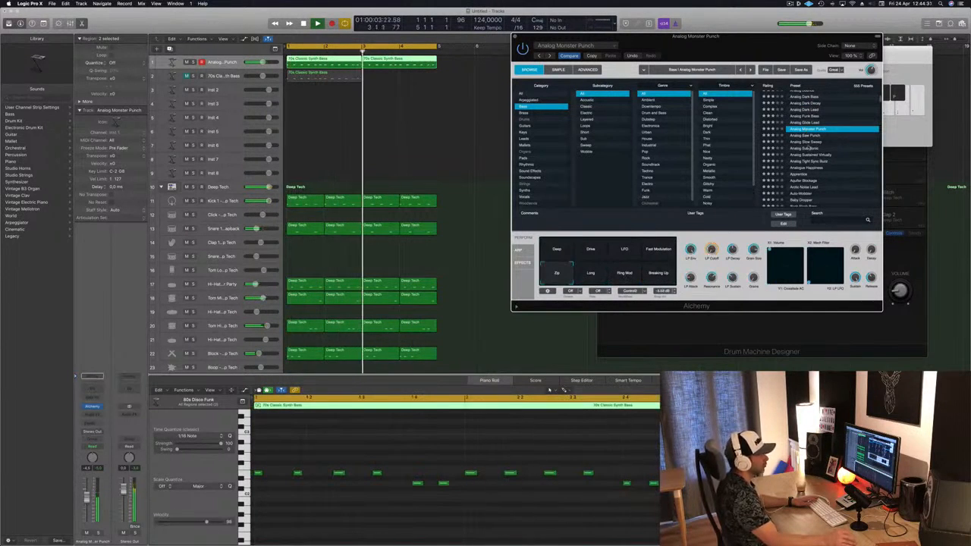
Load Analog Sustained Virtually, audition its snapshots ending on Dirty Wobble, and close the Alchemy window
left_click(810, 155)
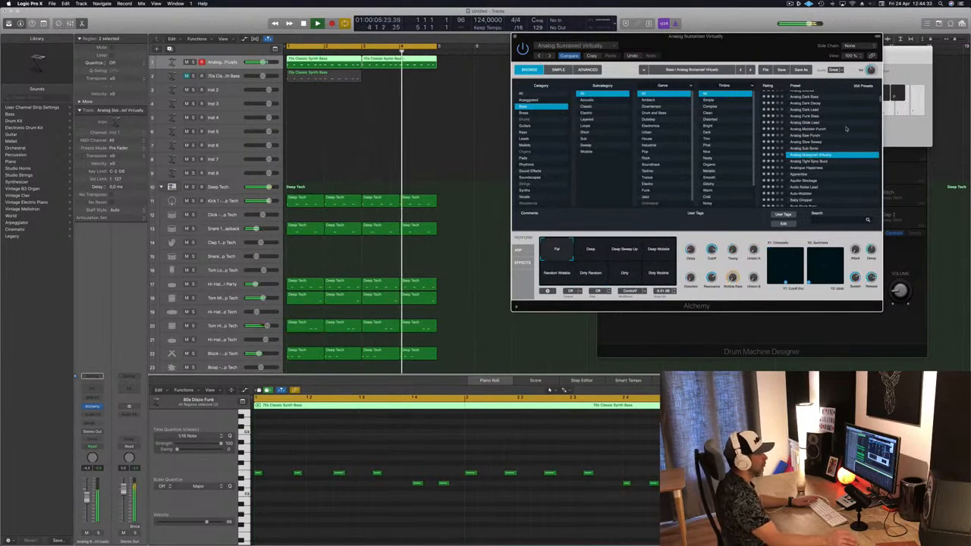
left_click(590, 250)
left_click(624, 250)
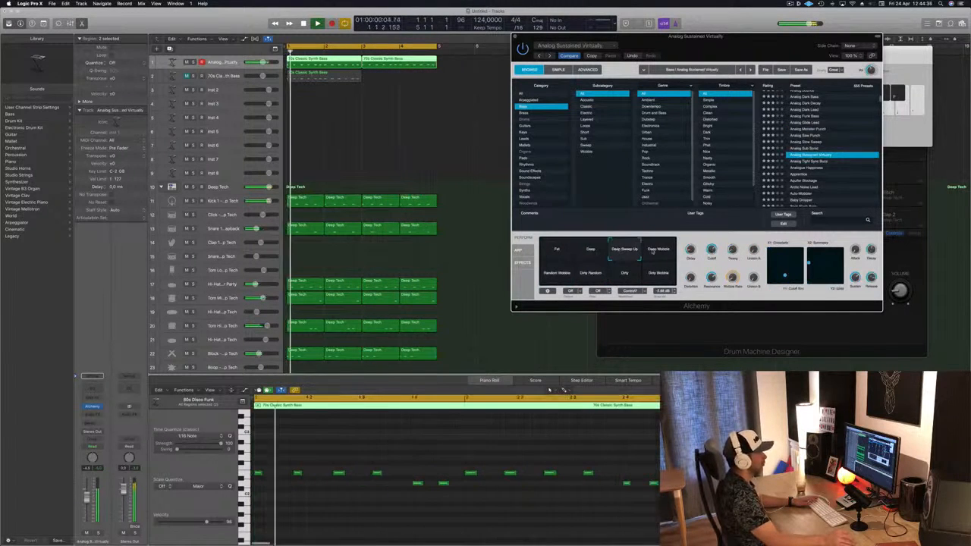
left_click(651, 251)
left_click(557, 273)
left_click(589, 273)
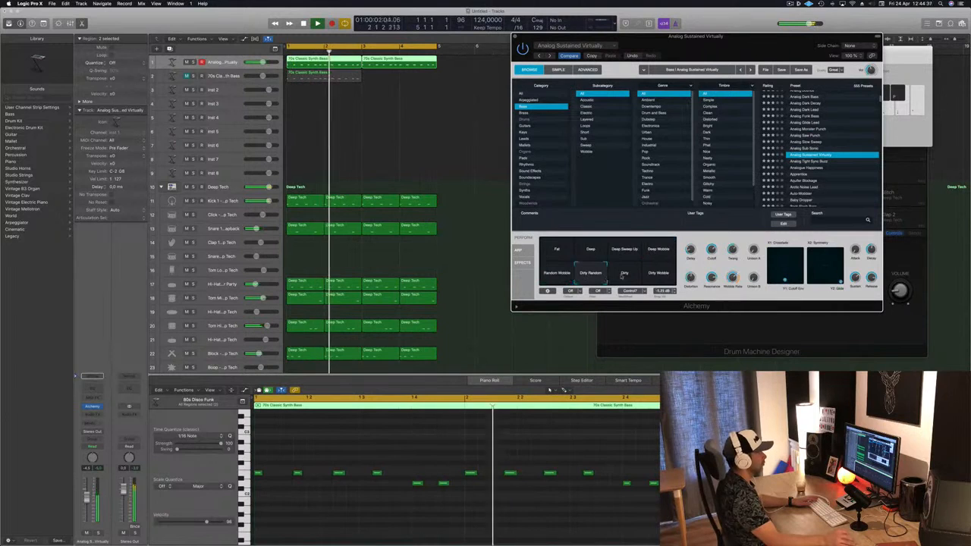
left_click(624, 273)
left_click(656, 273)
scroll(844, 144, "up", 5)
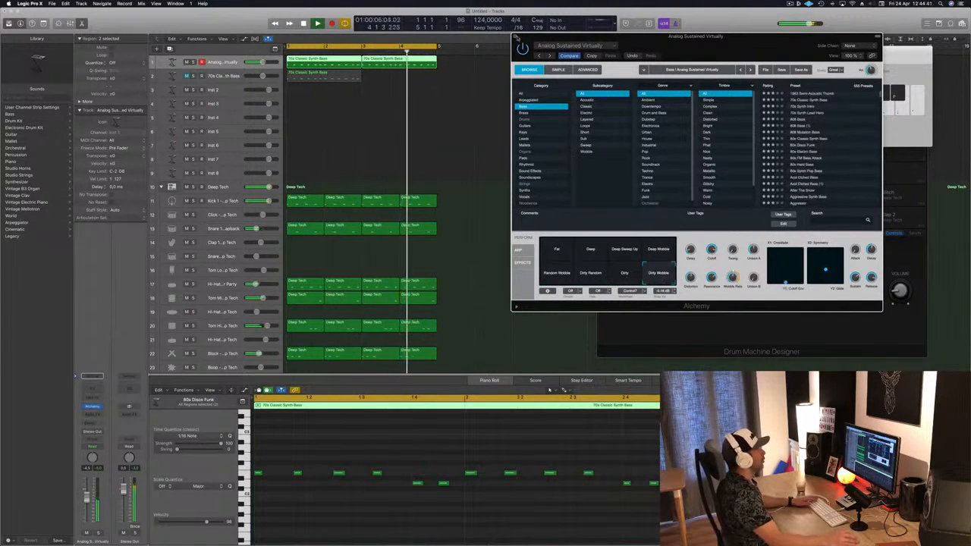
left_click(516, 37)
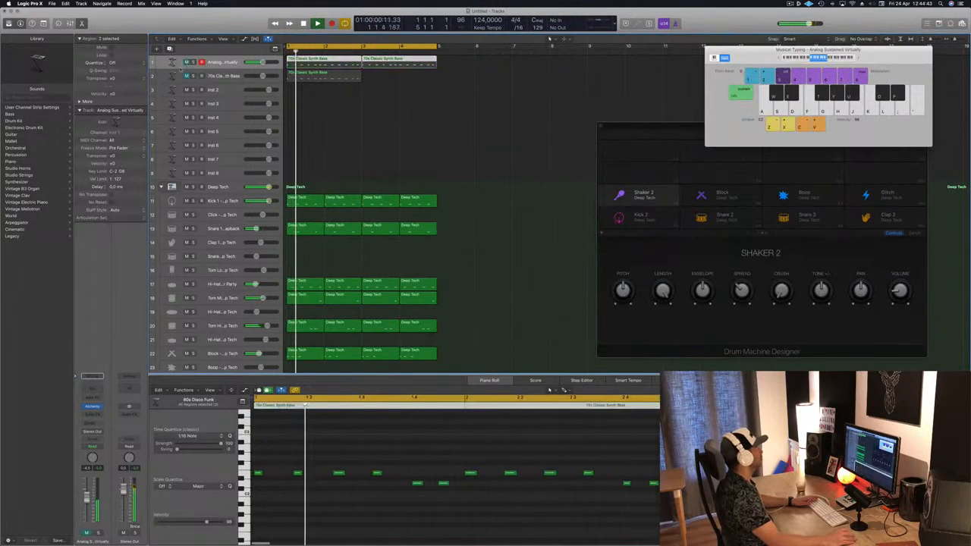
Copy the bass region on the second bass track to start at bar 3 and select that track
left_click(322, 77)
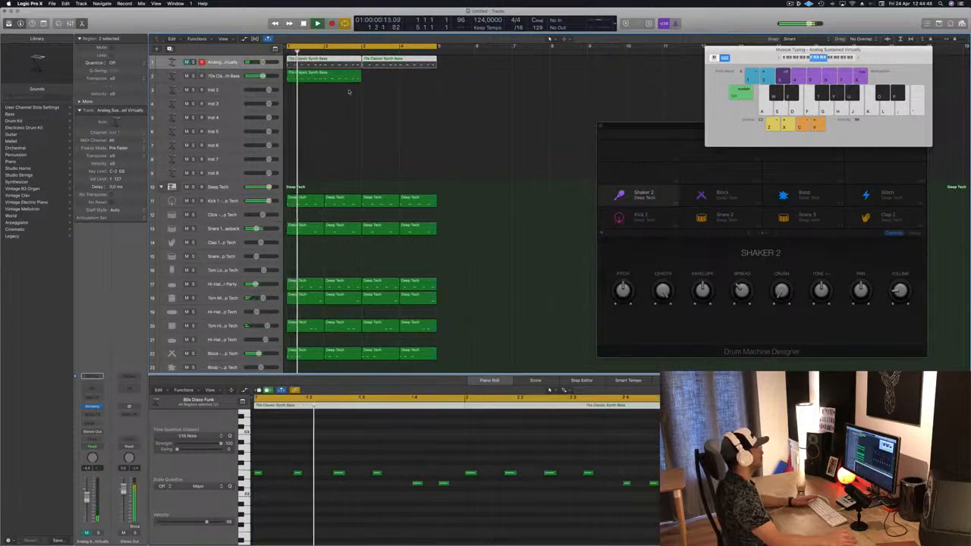
left_click_drag(322, 77, 398, 77)
left_click(227, 76)
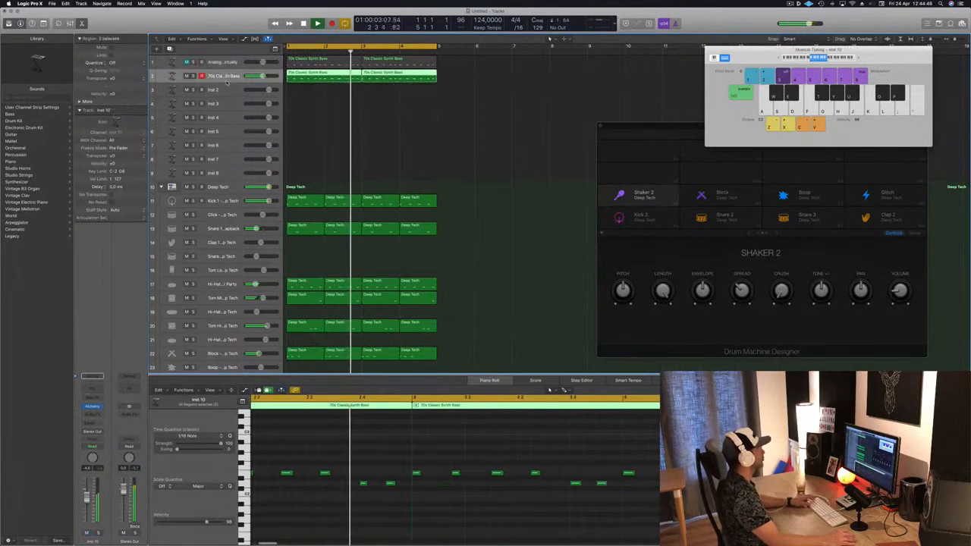
Play the arrangement from the start while selecting the Deep Tech, Shaker and Block drum tracks and the second bass track
key("space")
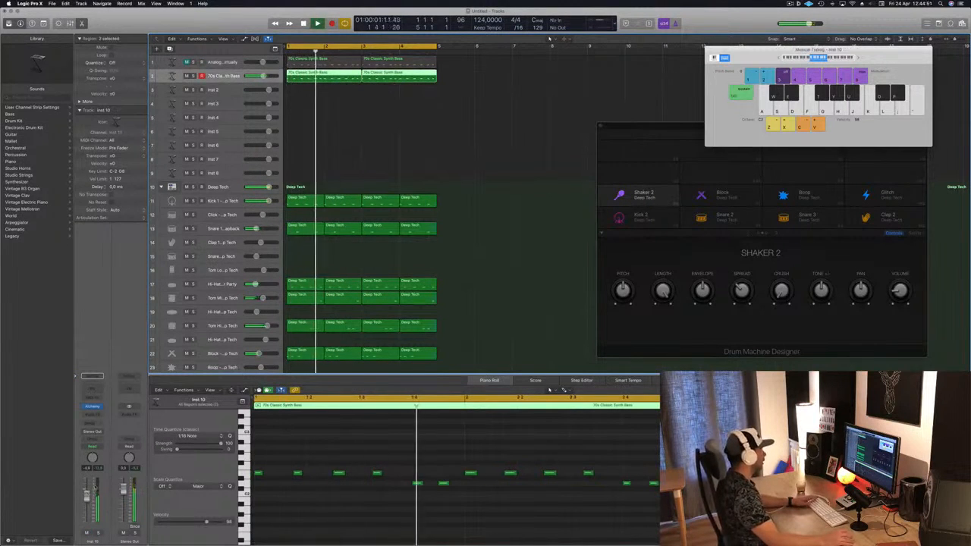
key("Return")
left_click(220, 187)
scroll(220, 228, "down", 5)
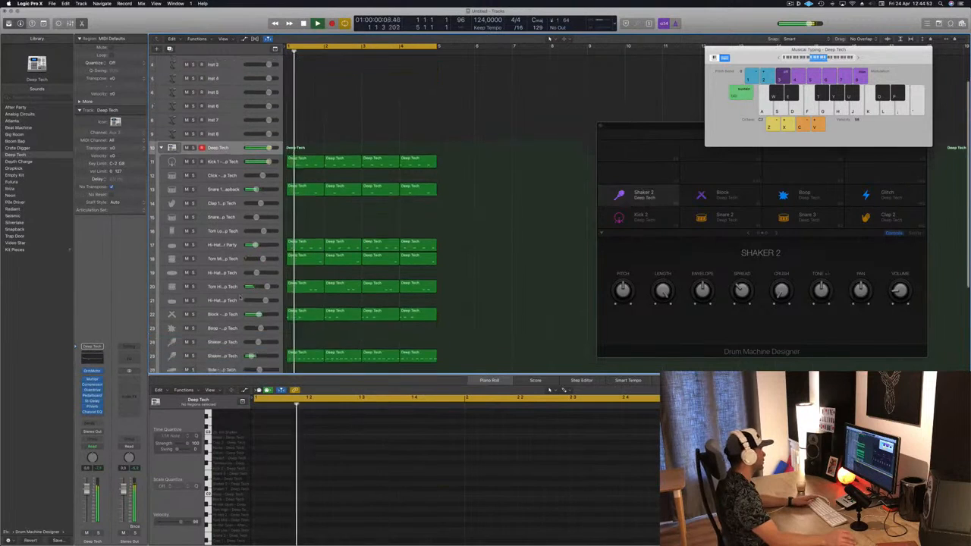
key("Return")
left_click(220, 311)
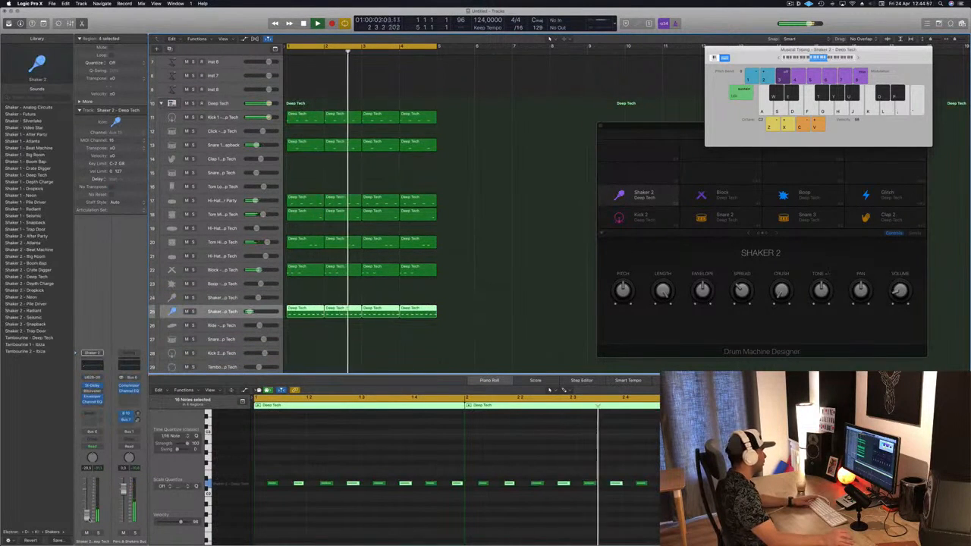
left_click(233, 274)
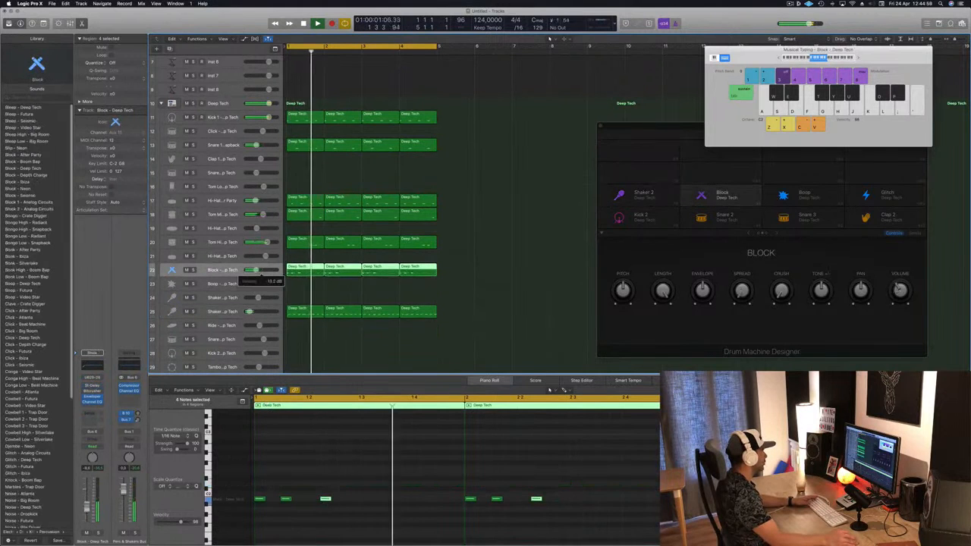
scroll(252, 271, "up", 3)
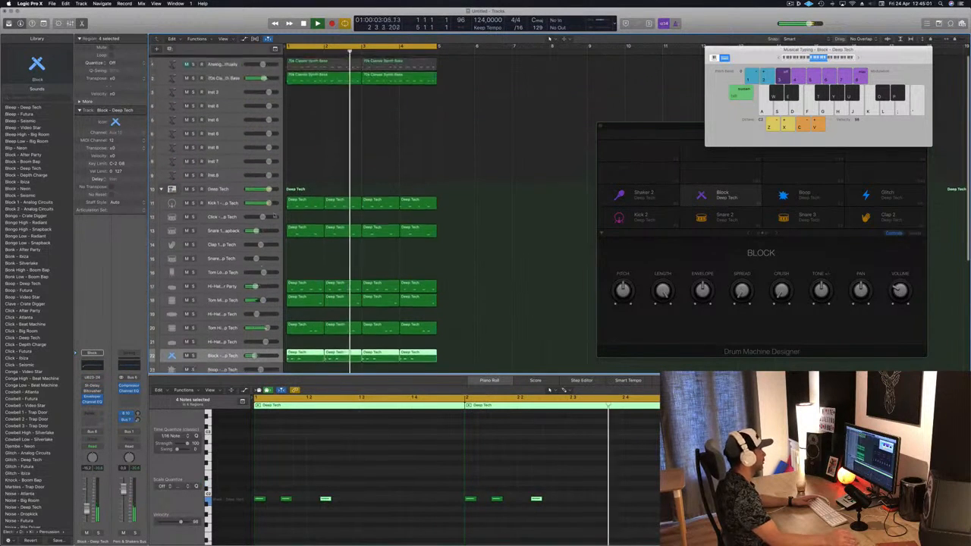
left_click(178, 78)
key("Return")
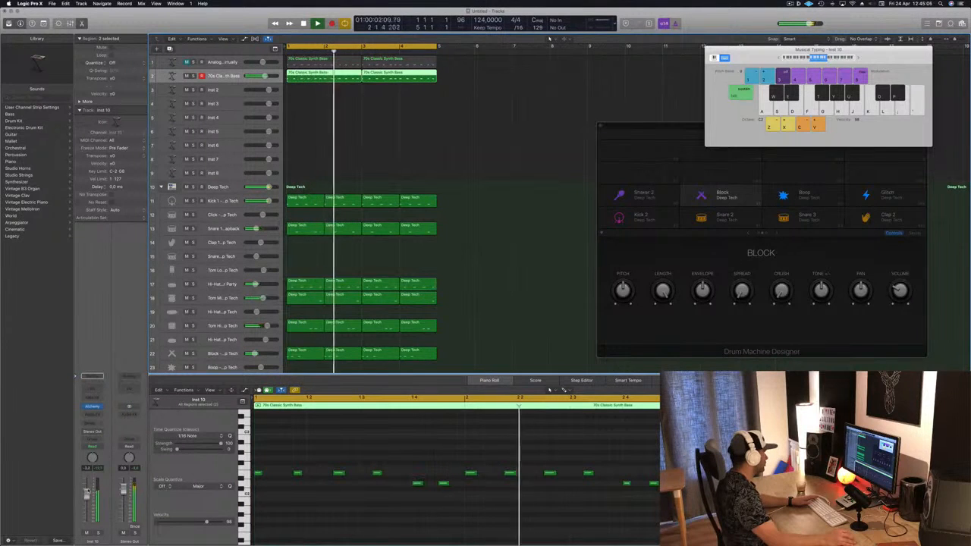
key("Return")
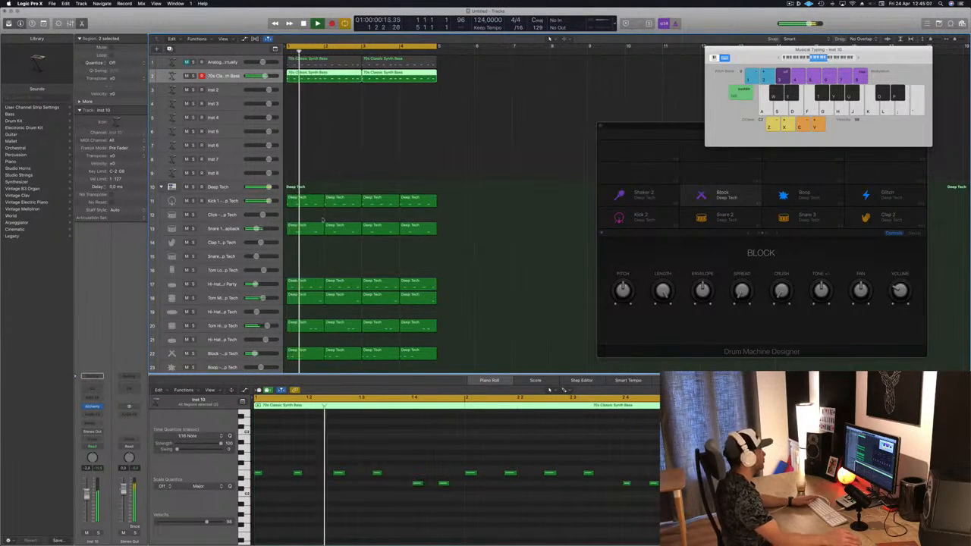
Play the arrangement from the start, duplicate the second bass track, and copy both bass regions onto the new track
key("Return")
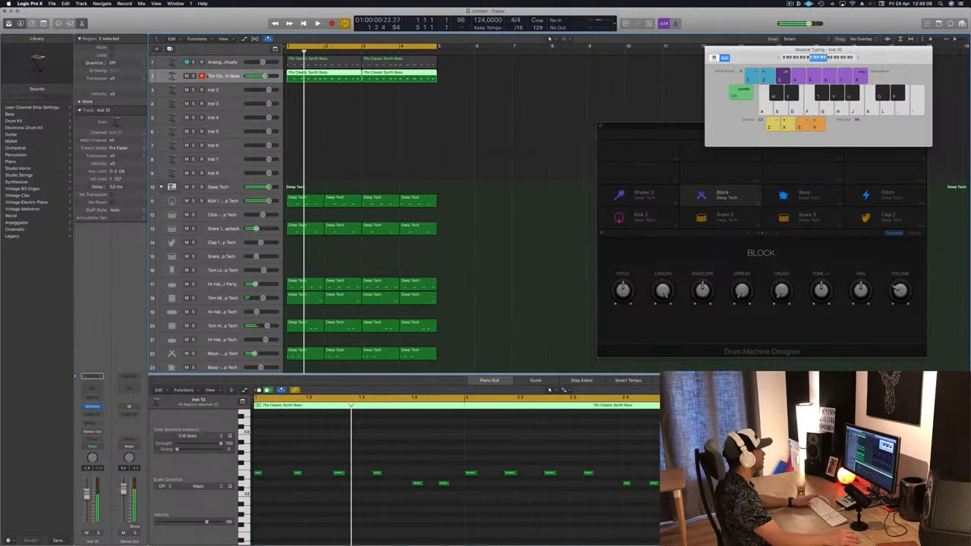
key("space")
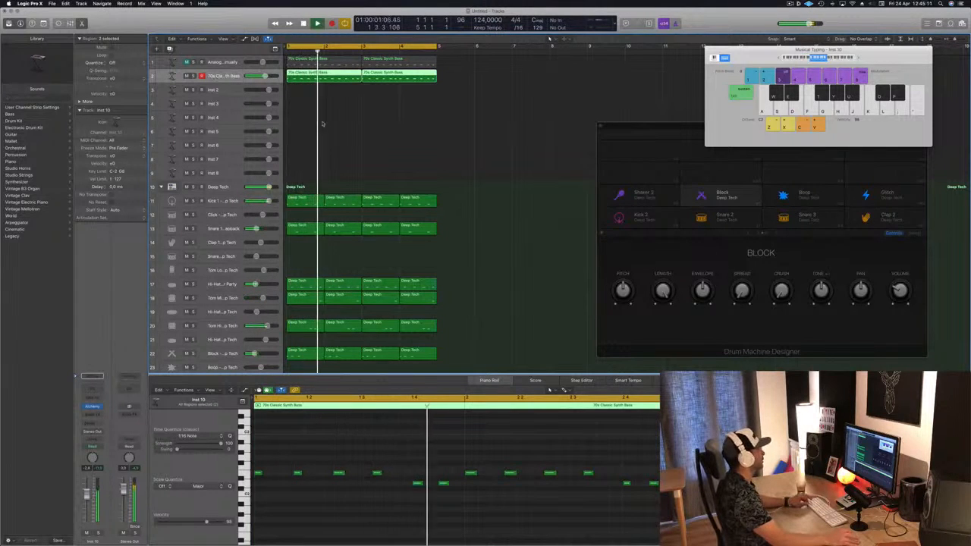
key("super+d")
left_click_drag(313, 76, 312, 91)
left_click_drag(384, 77, 385, 92)
left_click(228, 90)
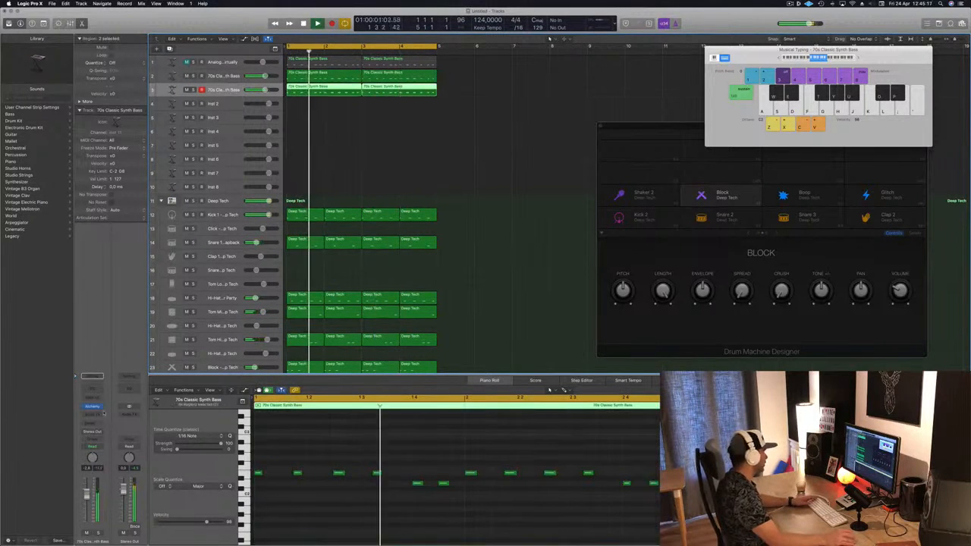
Load Retro Synth on the new bass track and choose the Airbass Synth preset from 03 Synth Bass
left_click(99, 406)
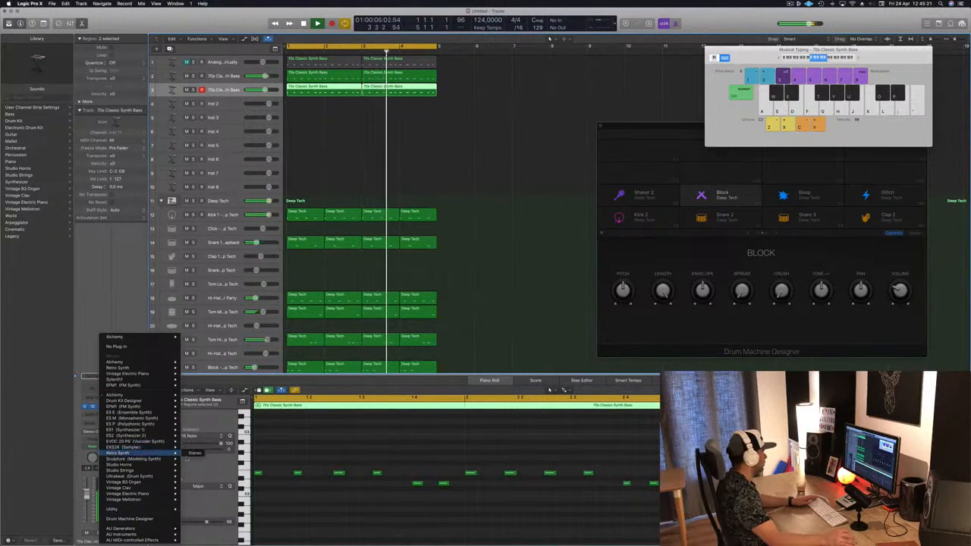
left_click(195, 453)
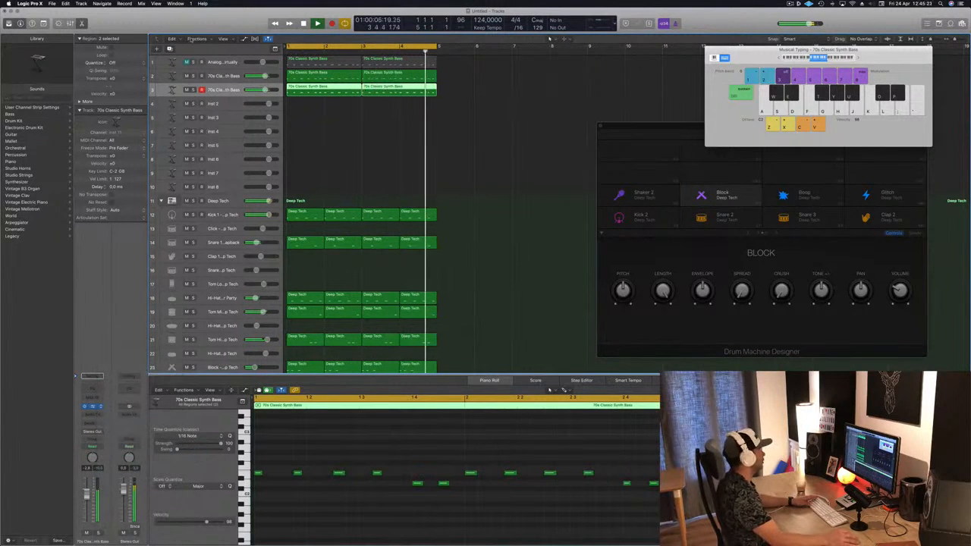
left_click_drag(174, 19, 436, 131)
left_click(356, 139)
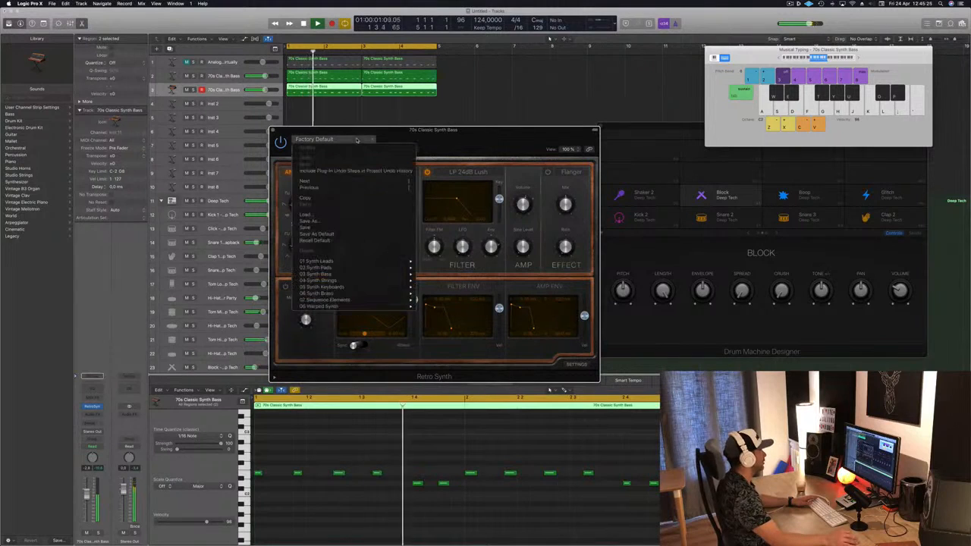
mouse_move(353, 276)
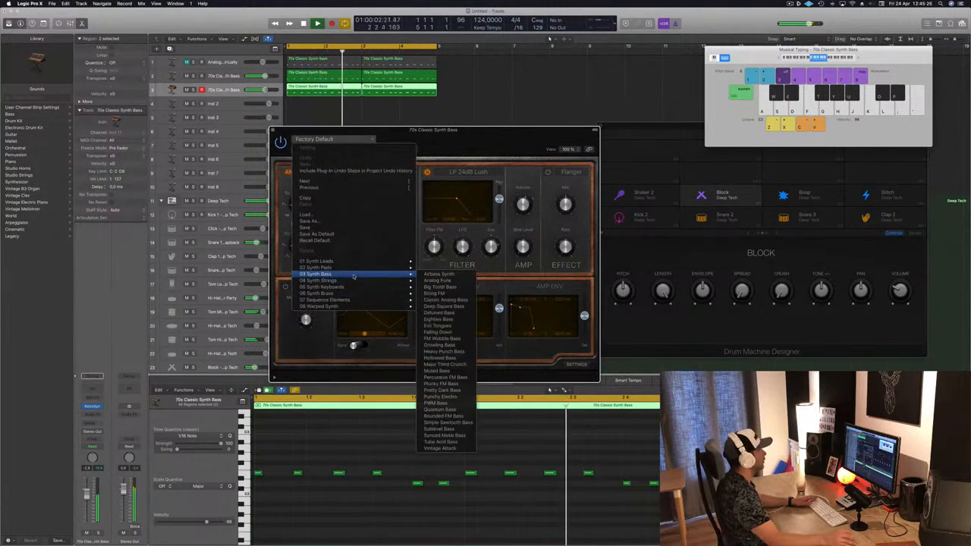
left_click(435, 276)
left_click_drag(500, 151, 633, 141)
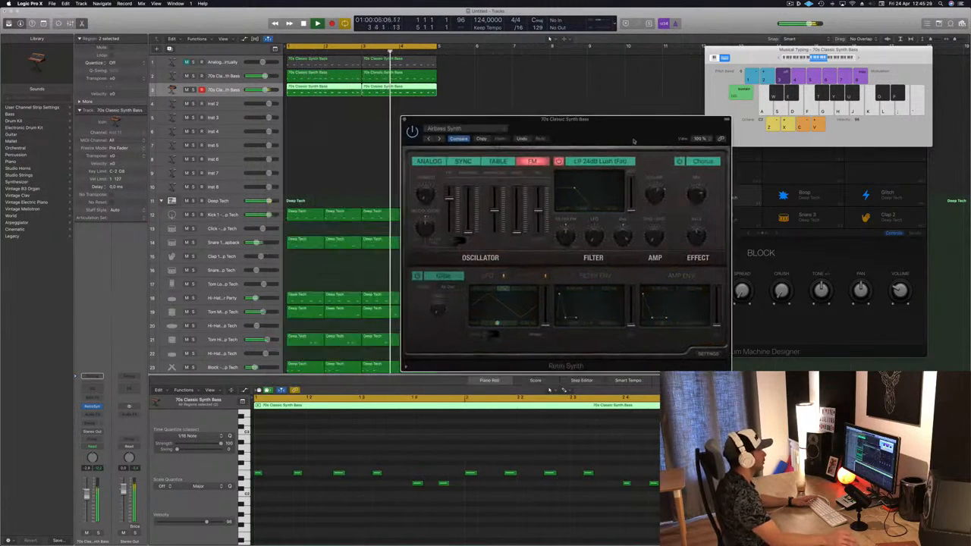
Audition the Analog Funk, Big Tooth Bass and Detuned Bass presets, toggling the track's mute and solo while listening
left_click(439, 138)
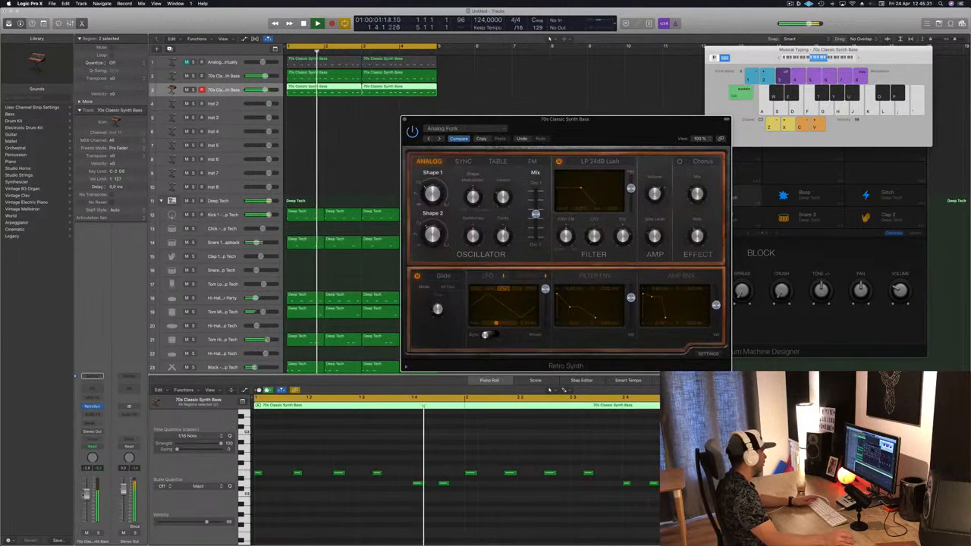
left_click_drag(86, 497, 87, 501)
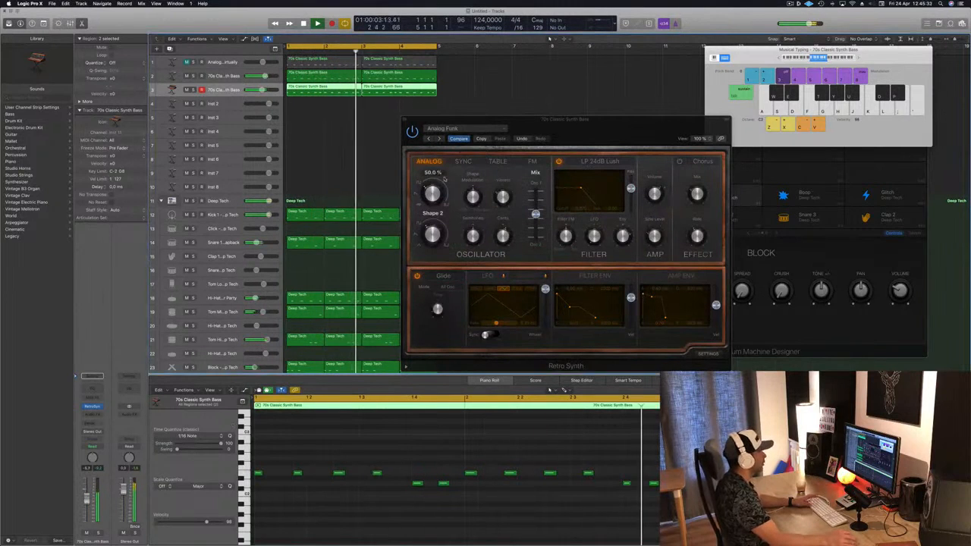
left_click(438, 138)
left_click(438, 139)
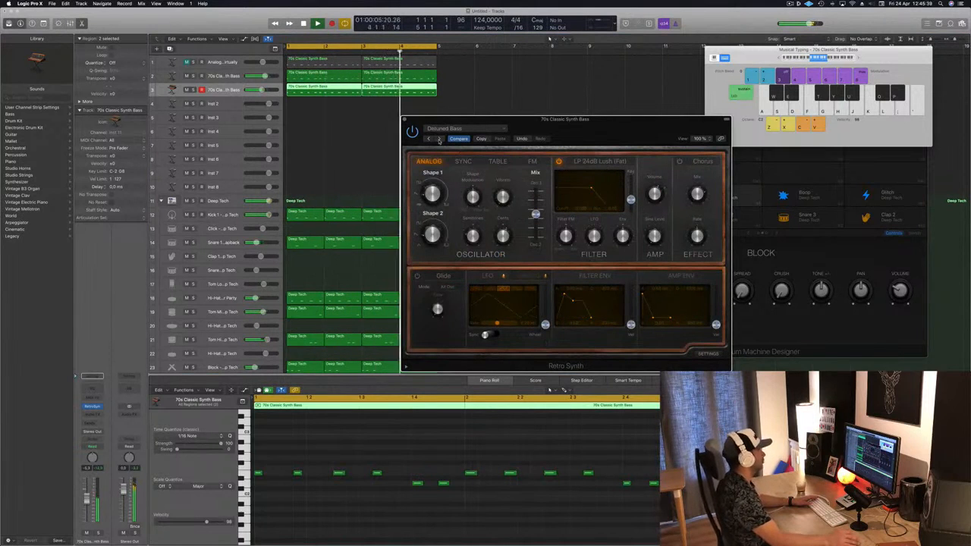
left_click(87, 533)
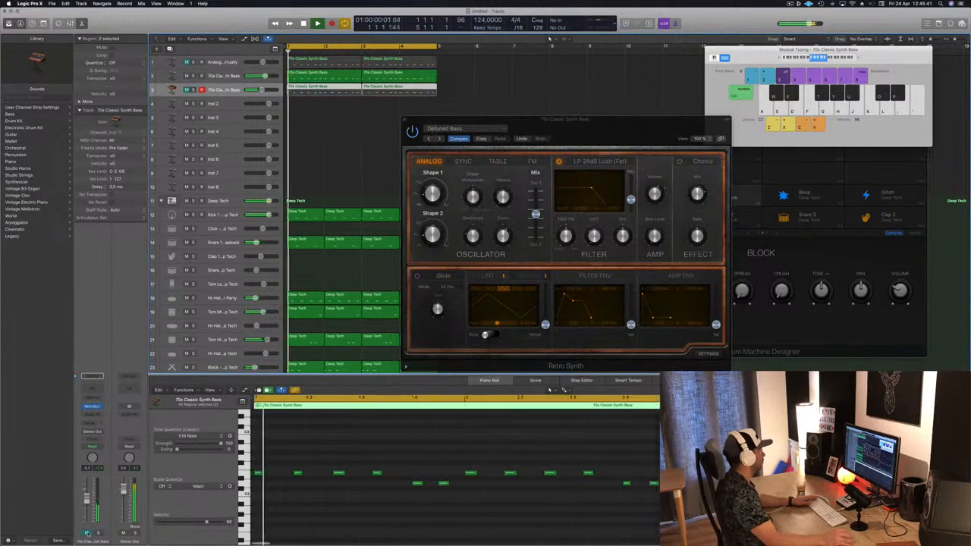
left_click(87, 533)
left_click(98, 533)
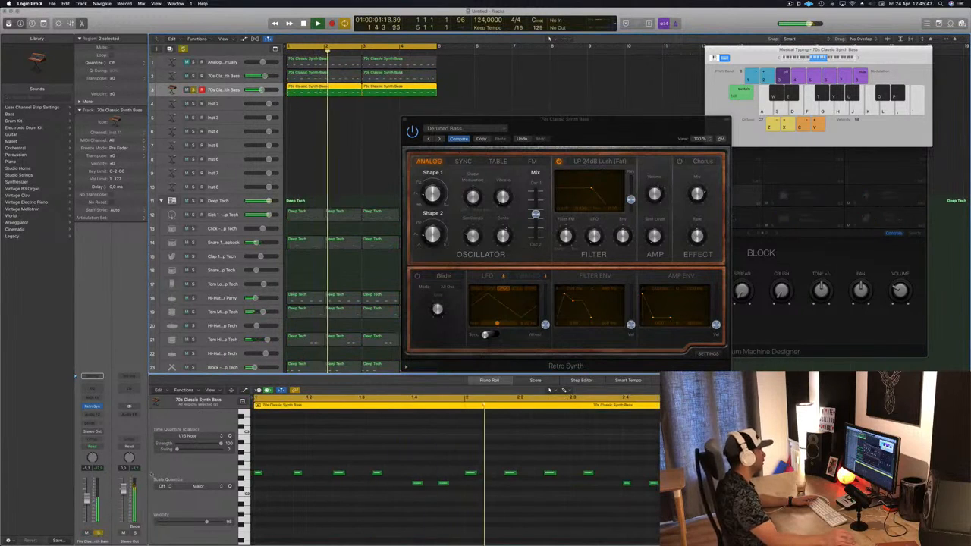
left_click(97, 533)
Step through Eye Tongues and FM Wobble Bass to the Heavy Punch Bass preset, soloing the track briefly
left_click(439, 139)
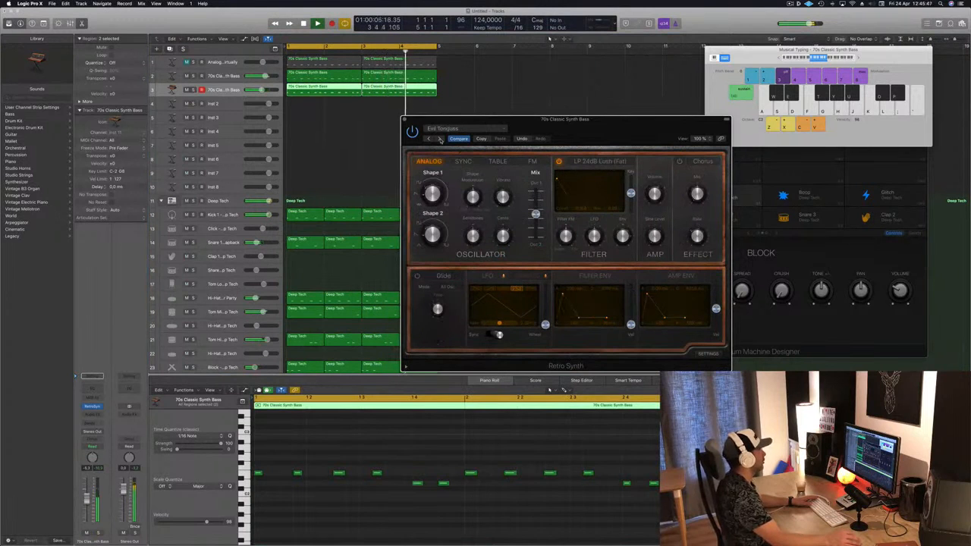
left_click(440, 140)
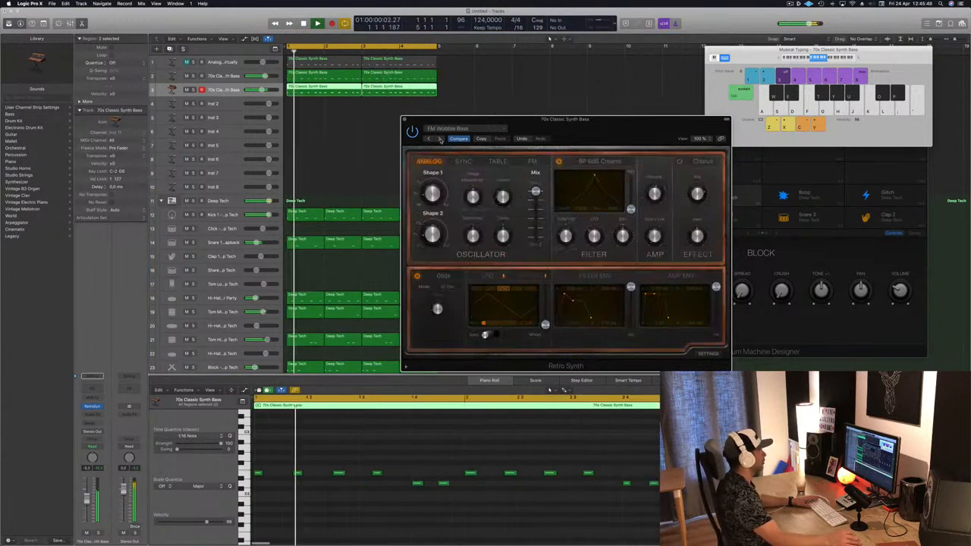
left_click(440, 139)
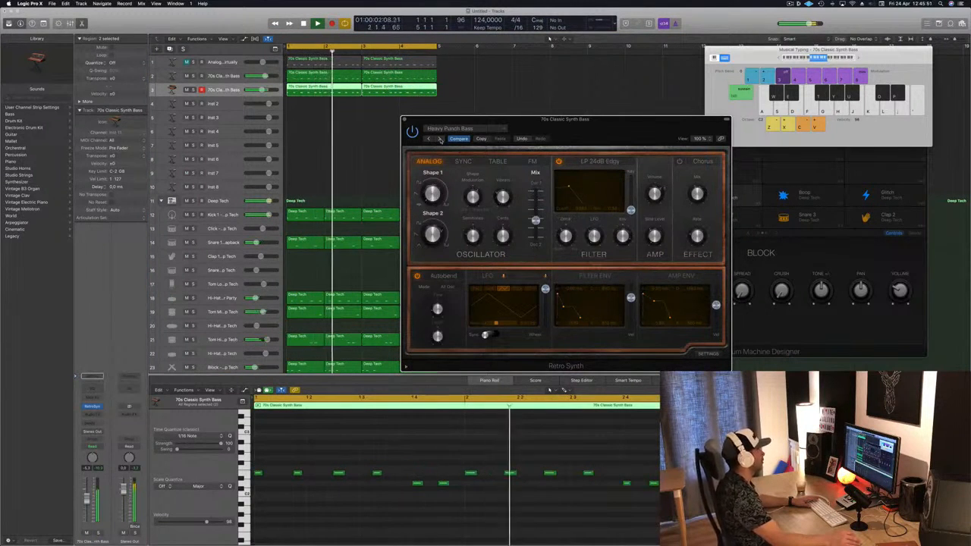
left_click(97, 533)
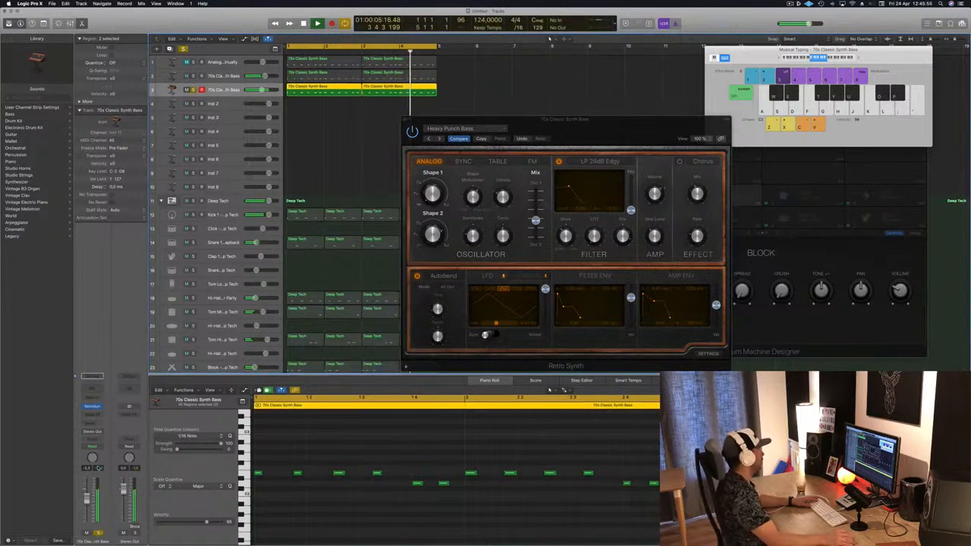
left_click(98, 532)
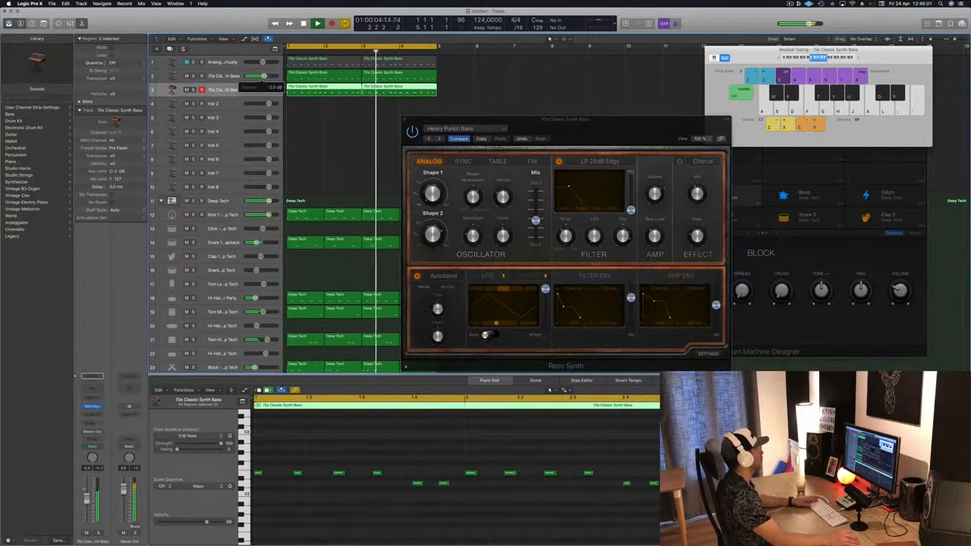
Close the Retro Synth window and deselect the regions
left_click_drag(515, 130, 454, 129)
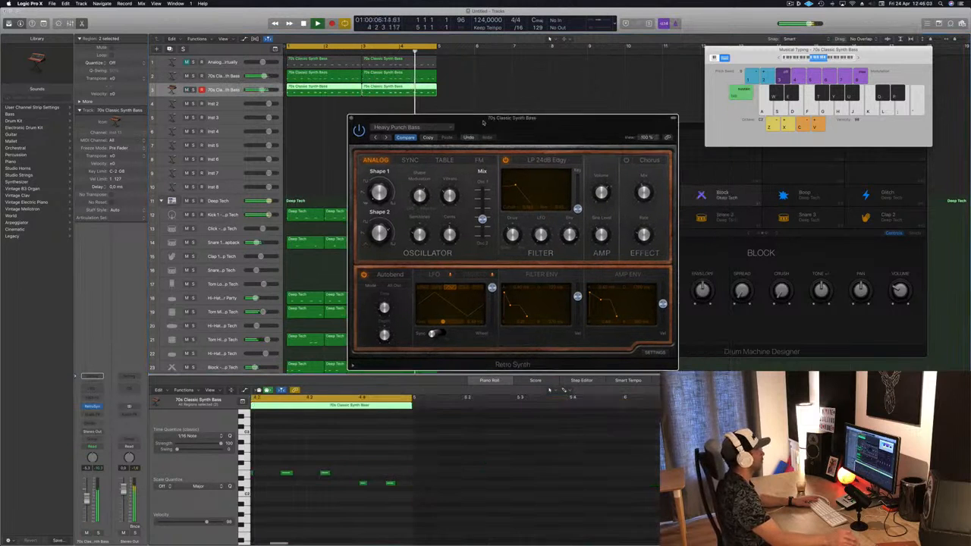
left_click(344, 119)
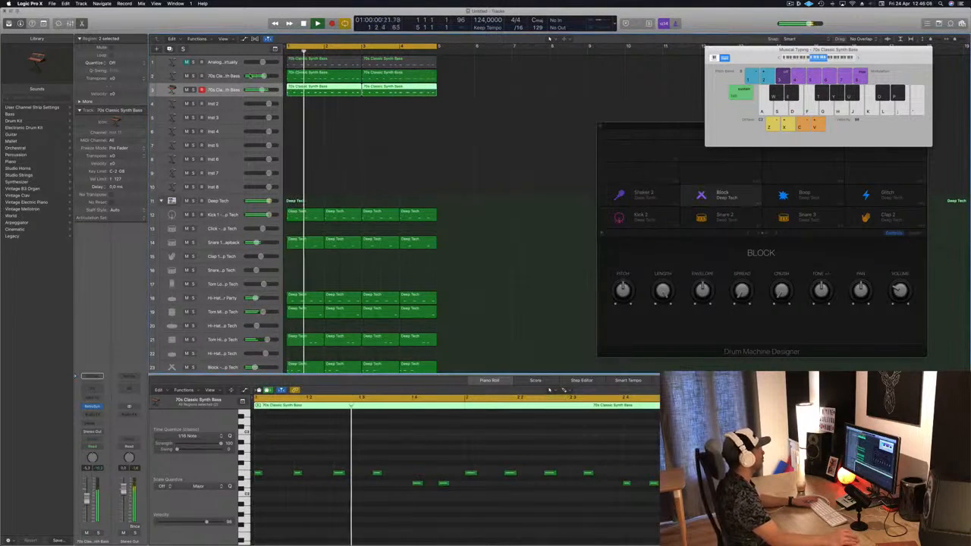
left_click(347, 123)
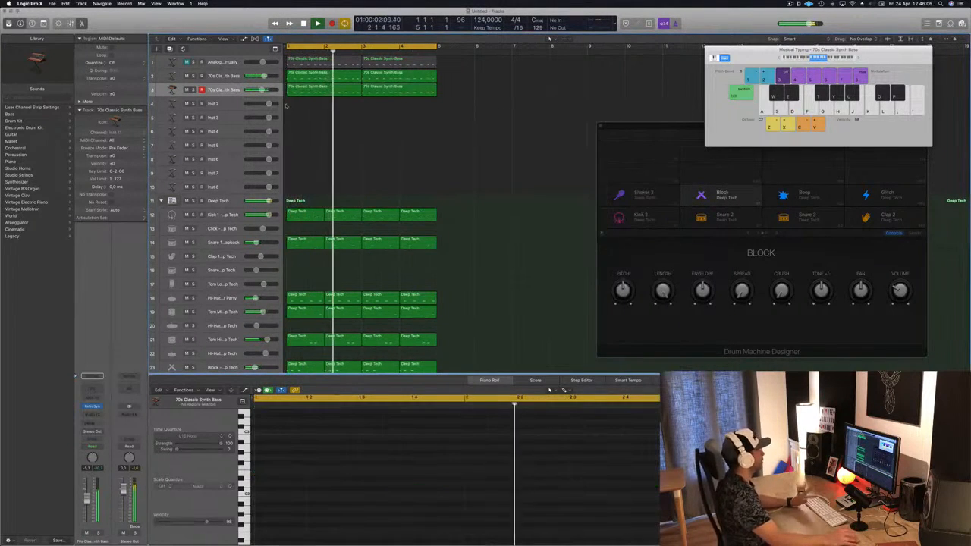
Select the Inst 2 track and enlarge its track height
left_click(219, 104)
left_click(306, 94)
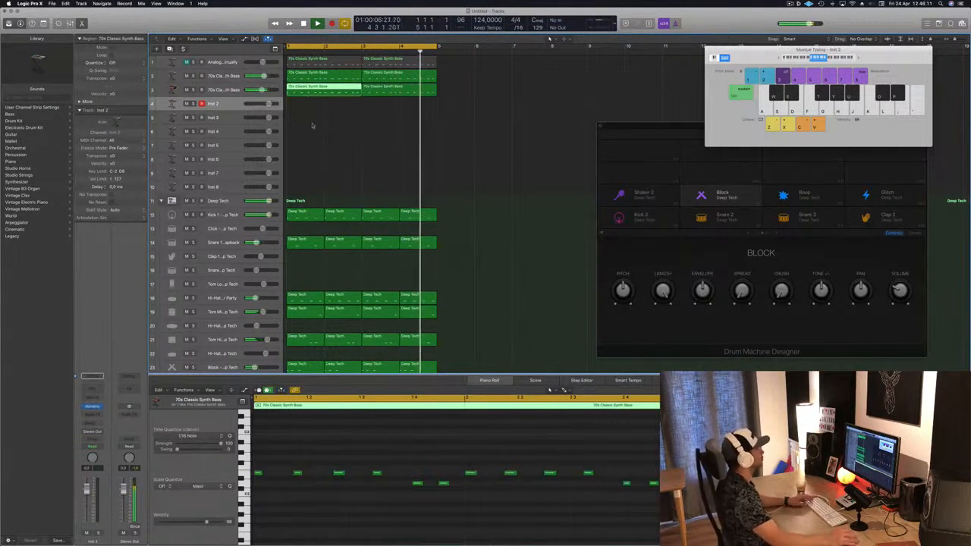
left_click(220, 104)
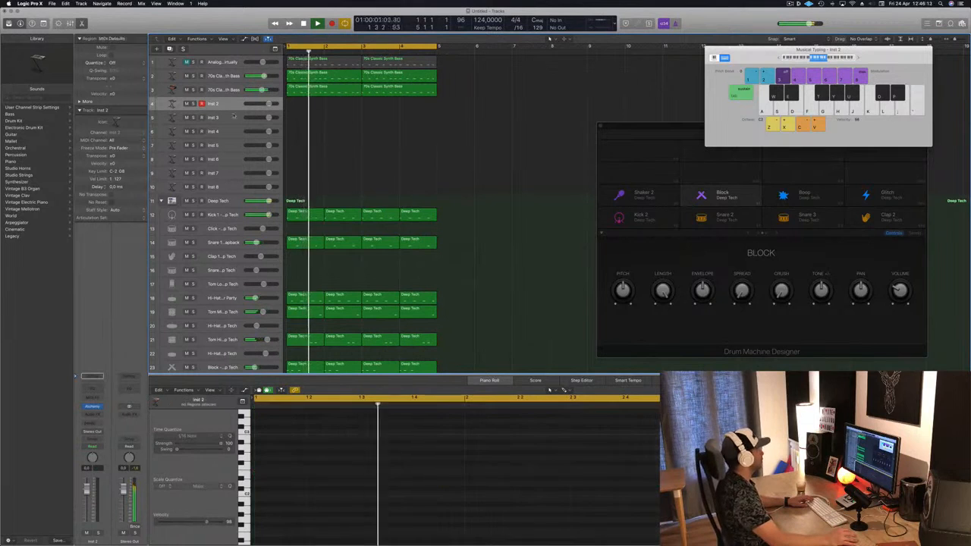
left_click_drag(231, 110, 229, 152)
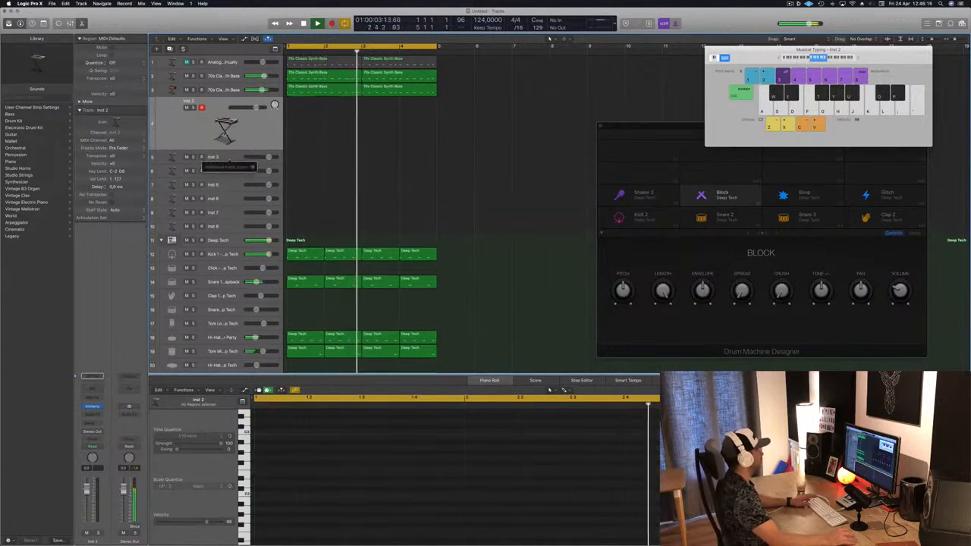
Load Alchemy on Inst 2 and choose the Deeper Emotion preset from the Pads category
left_click(92, 407)
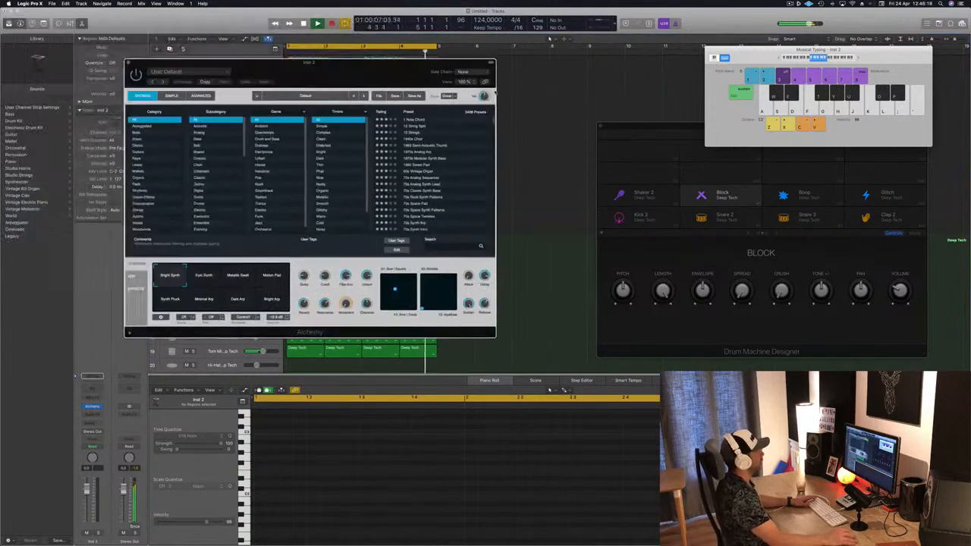
left_click_drag(356, 72, 646, 106)
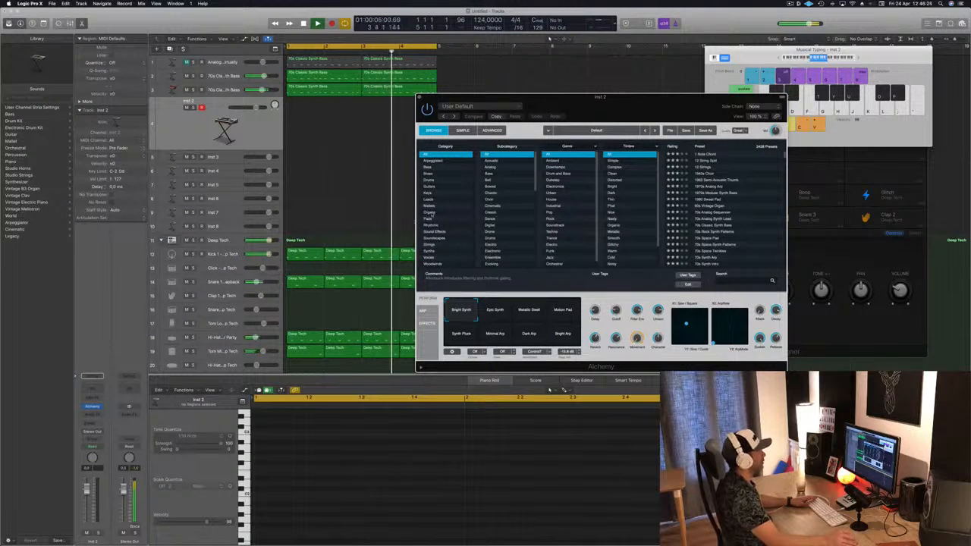
left_click(431, 218)
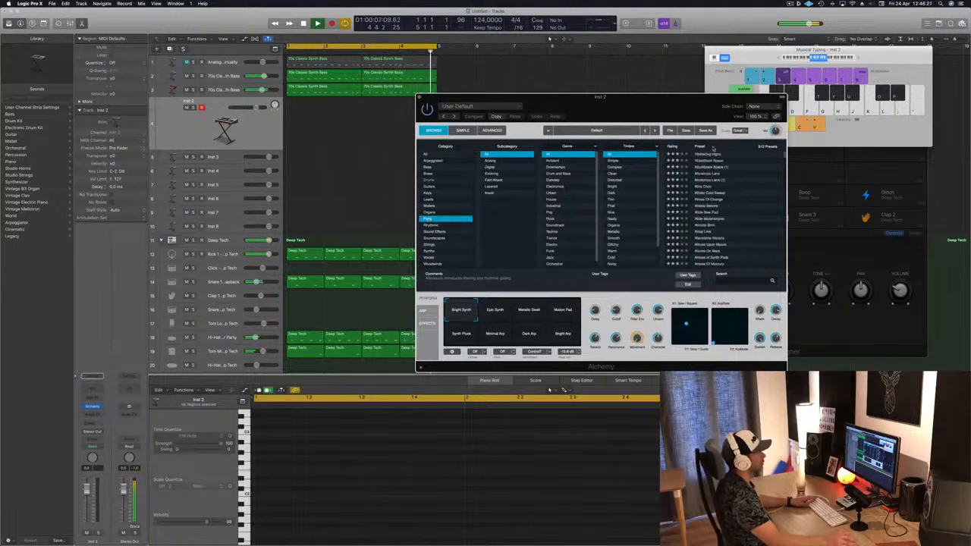
left_click(679, 147)
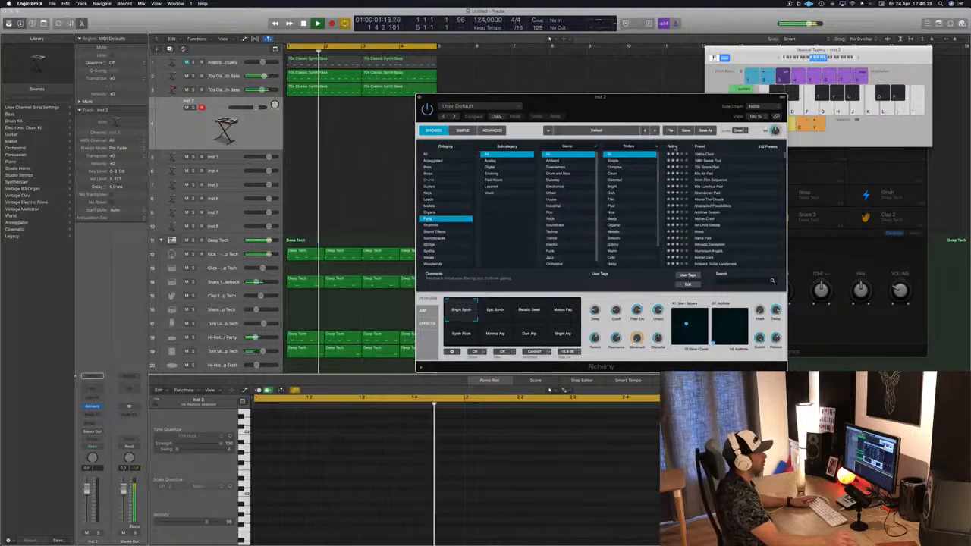
left_click(686, 154)
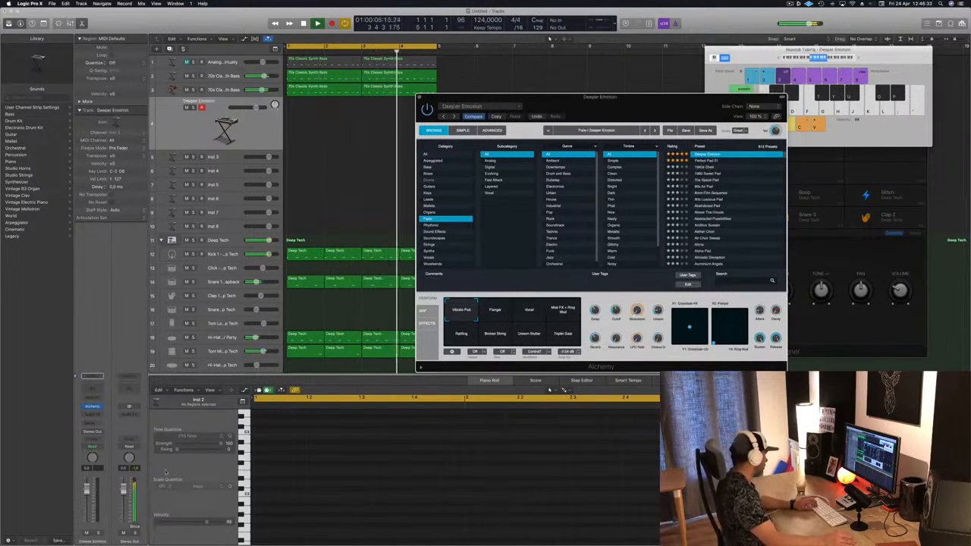
Lower the Deeper Emotion track's volume and record a sustained pad part on it
left_click_drag(86, 491, 86, 500)
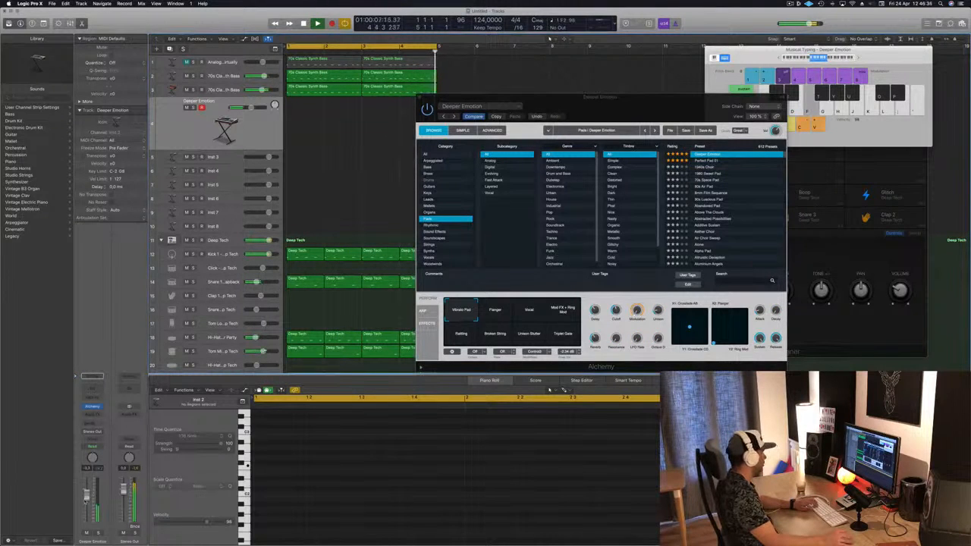
left_click_drag(645, 108, 685, 104)
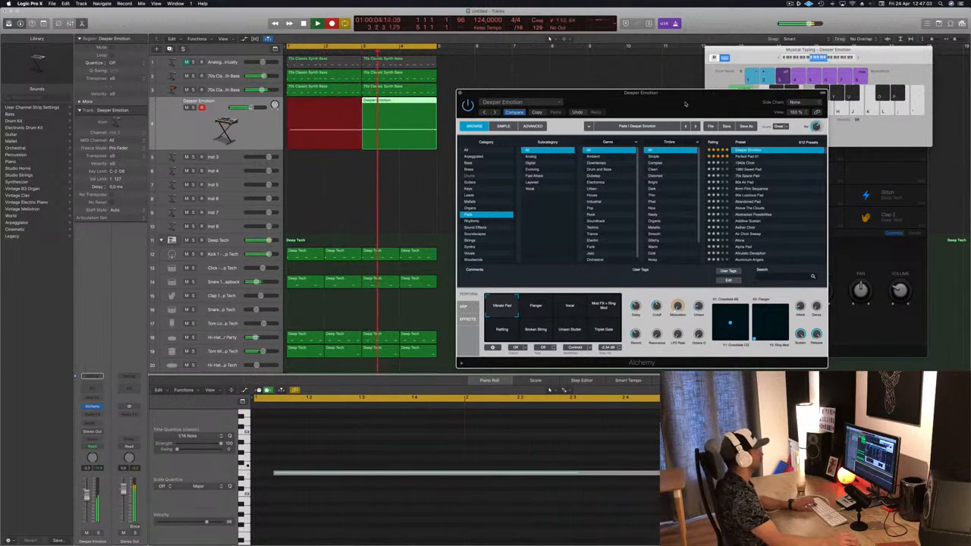
key("space")
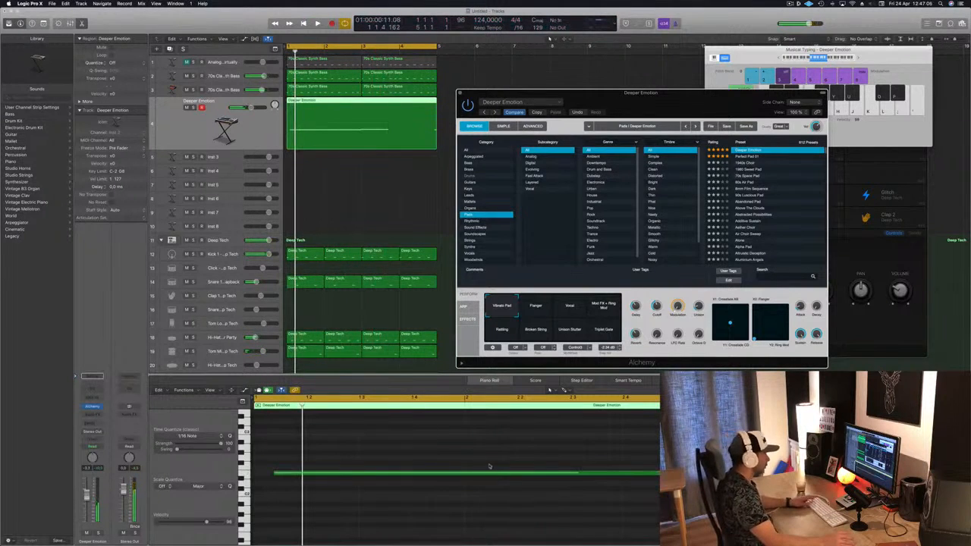
Adjust the start and end points of the recorded pad notes in the Piano Roll
left_click(375, 476)
left_click_drag(300, 477, 295, 479)
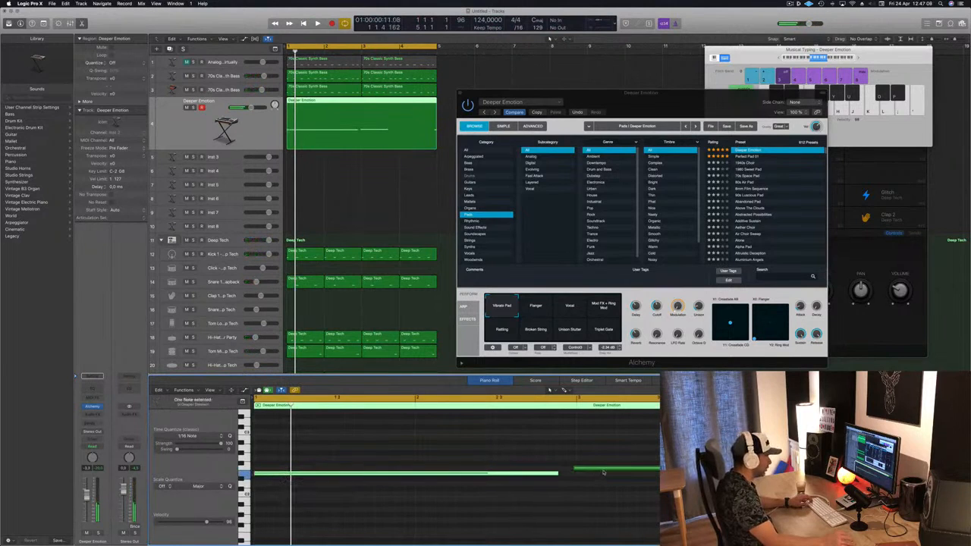
left_click_drag(604, 472, 610, 473)
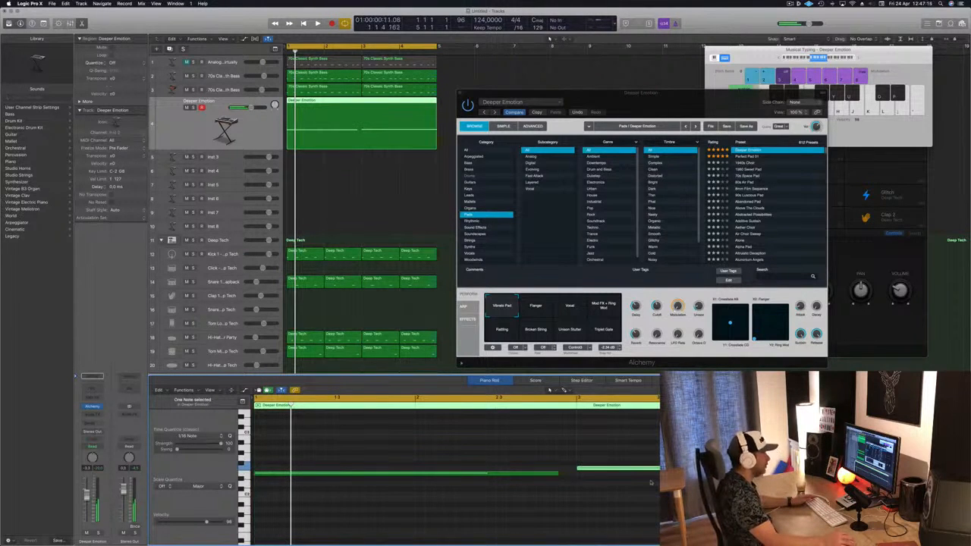
left_click(554, 475)
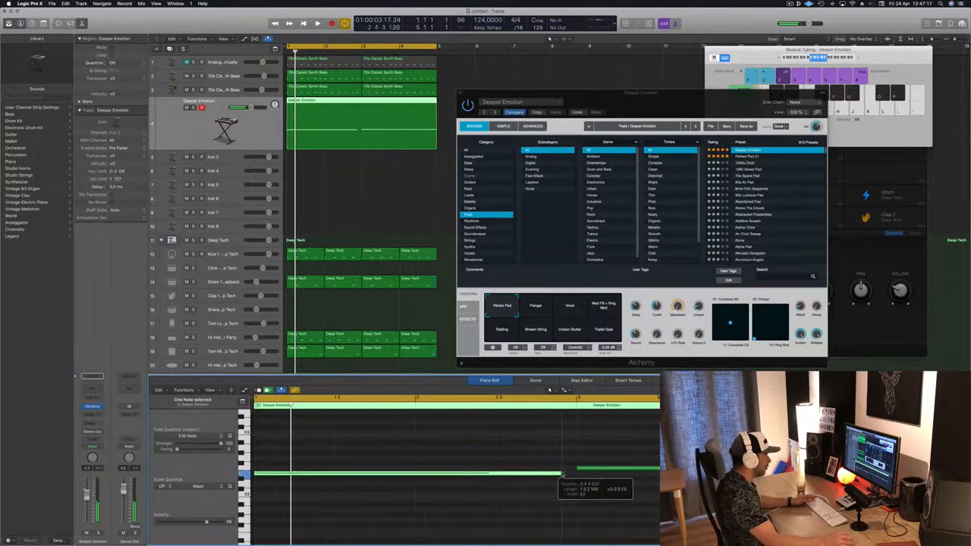
Extend the end of the first pad note slightly and play back the track
left_click_drag(561, 474, 573, 475)
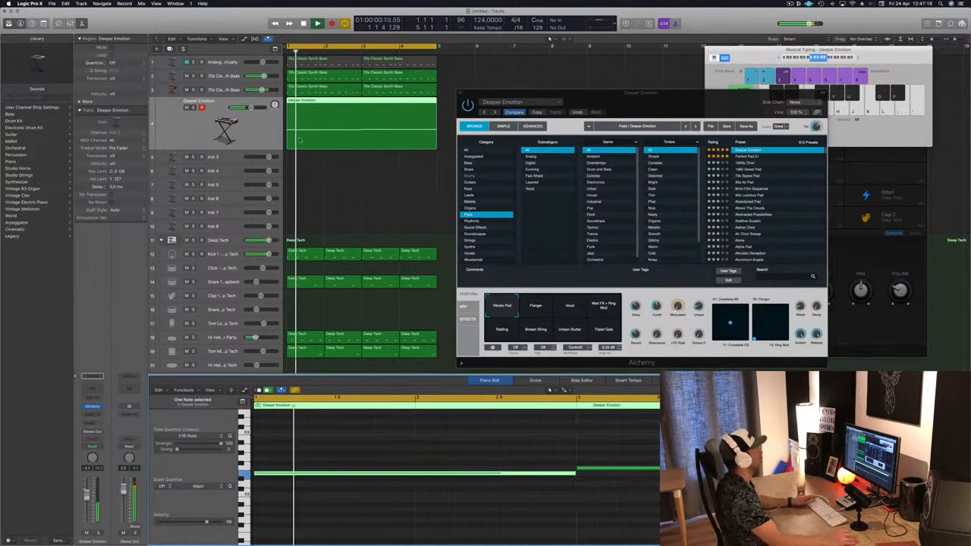
key("space")
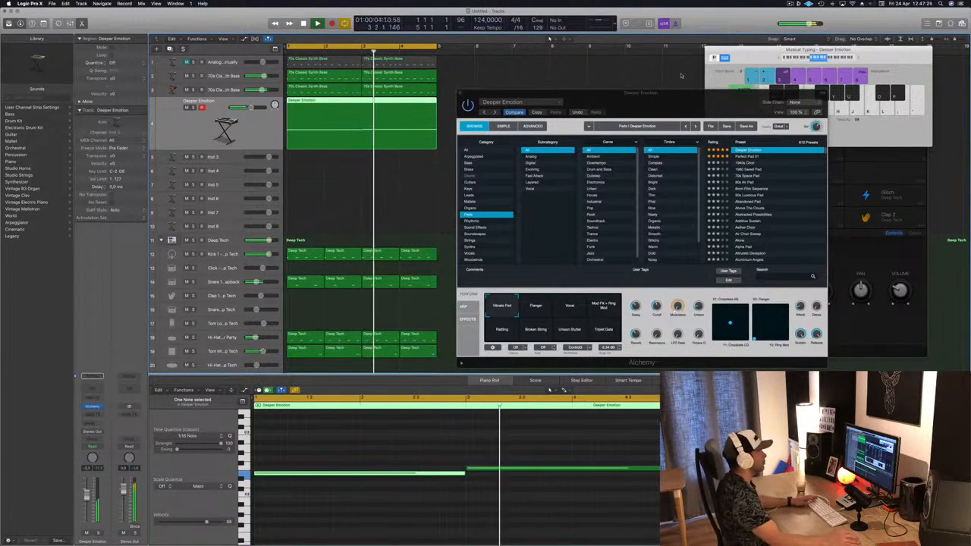
Try Alchemy's Flanger performance pad while playing back the pad track
left_click_drag(539, 241, 610, 217)
key("space")
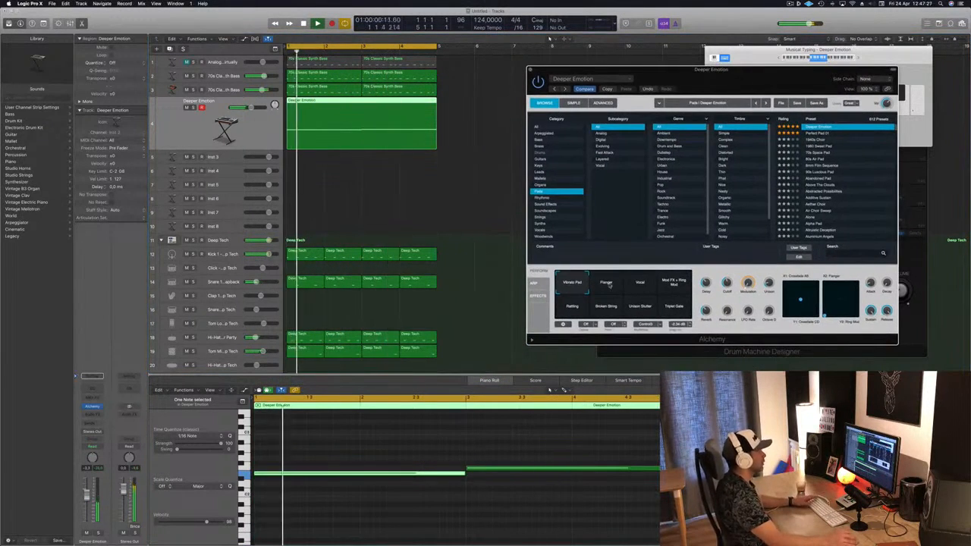
left_click(606, 283)
key("space")
key("space")
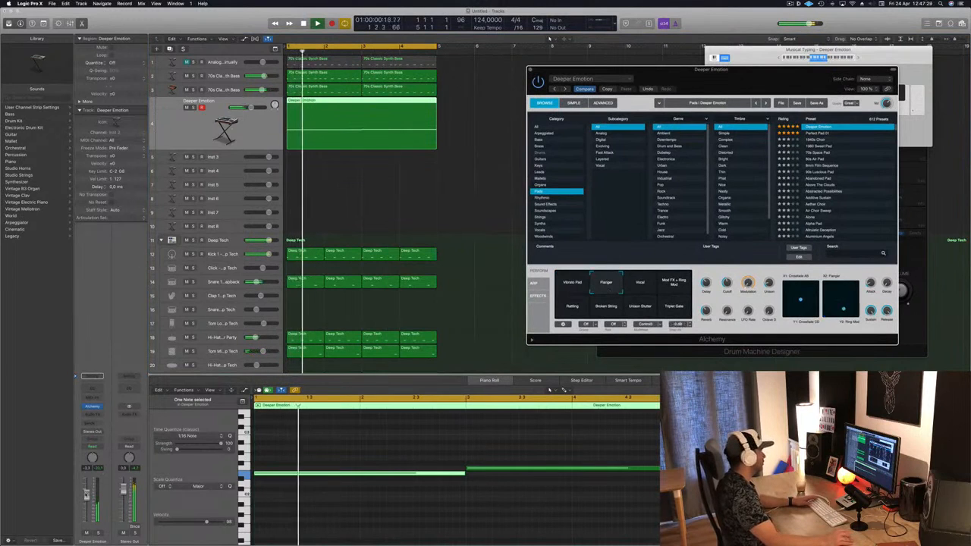
left_click_drag(86, 495, 87, 491)
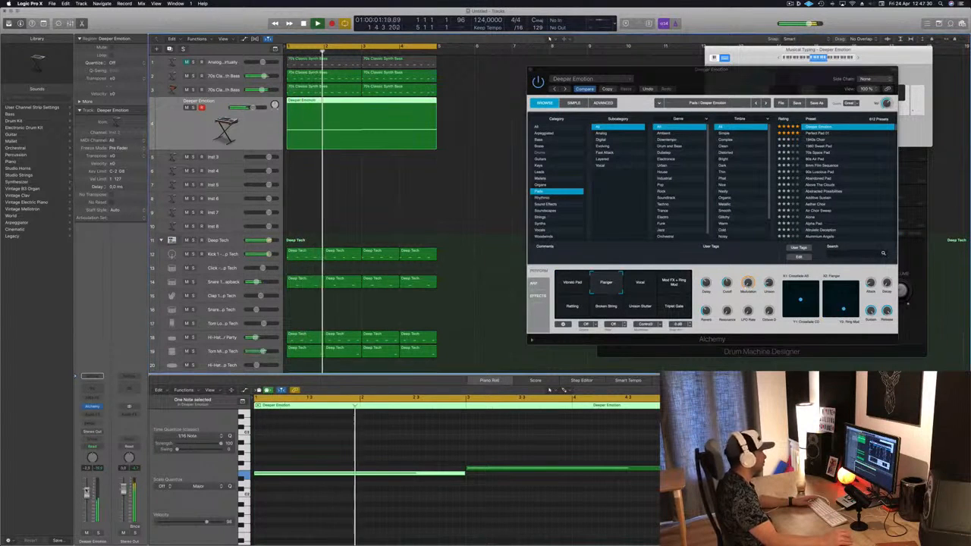
Audition the Vocal, Mod FX + Ring Mod, Broken String and Unison Stutter performance pads during playback
left_click(634, 285)
key("space")
key("space")
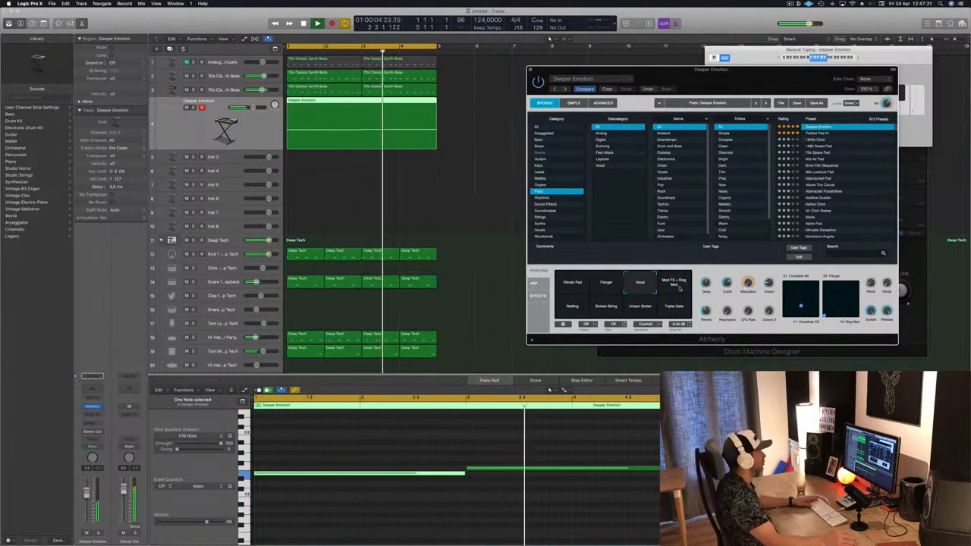
left_click(677, 284)
key("space")
key("space")
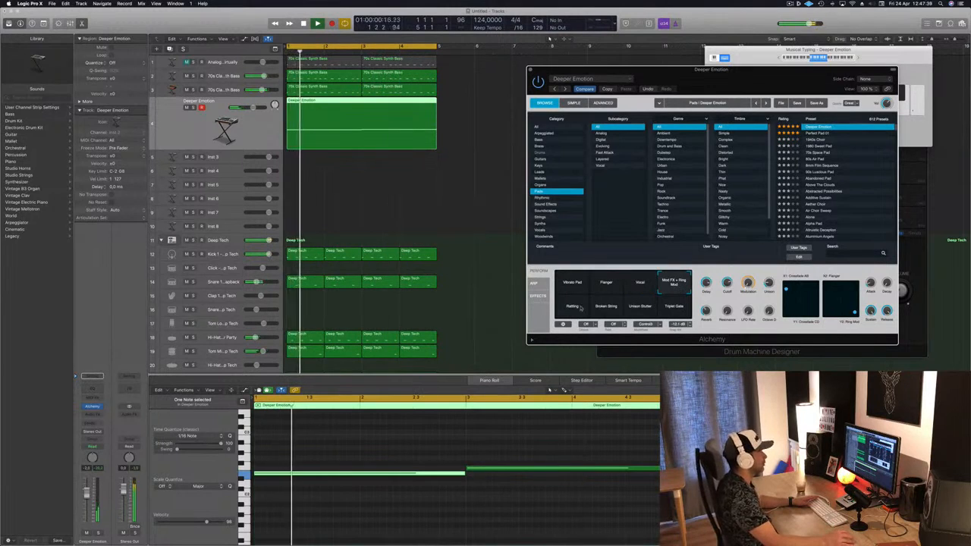
left_click(605, 307)
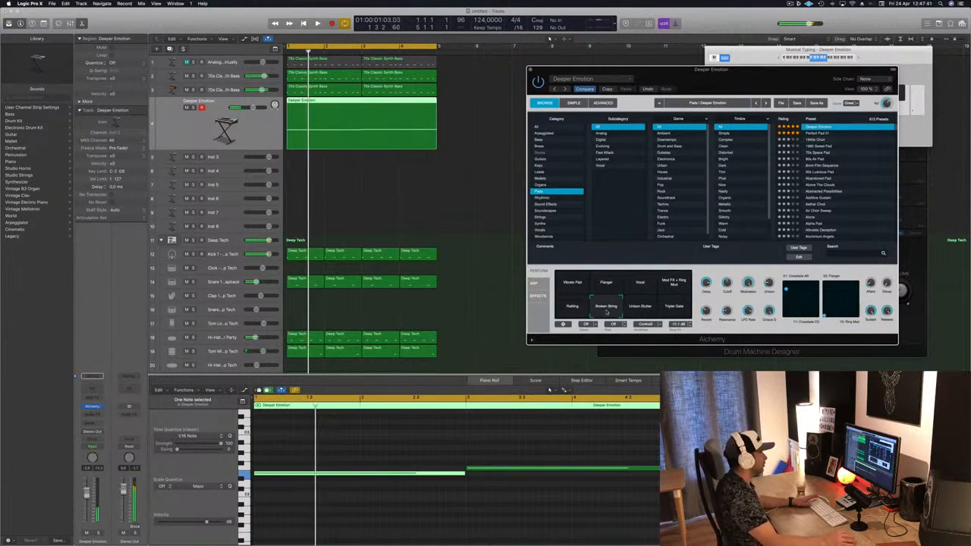
key("space")
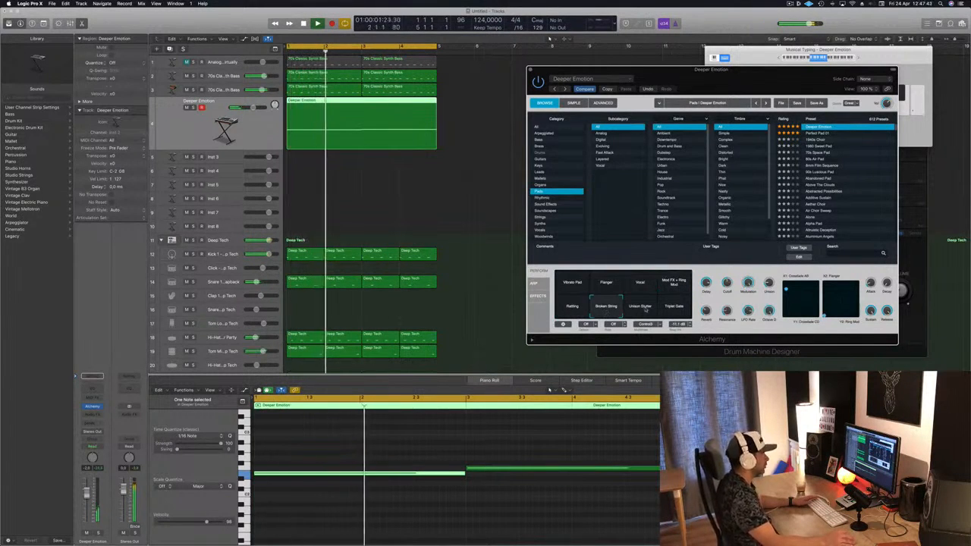
left_click(643, 307)
key("space")
key("space")
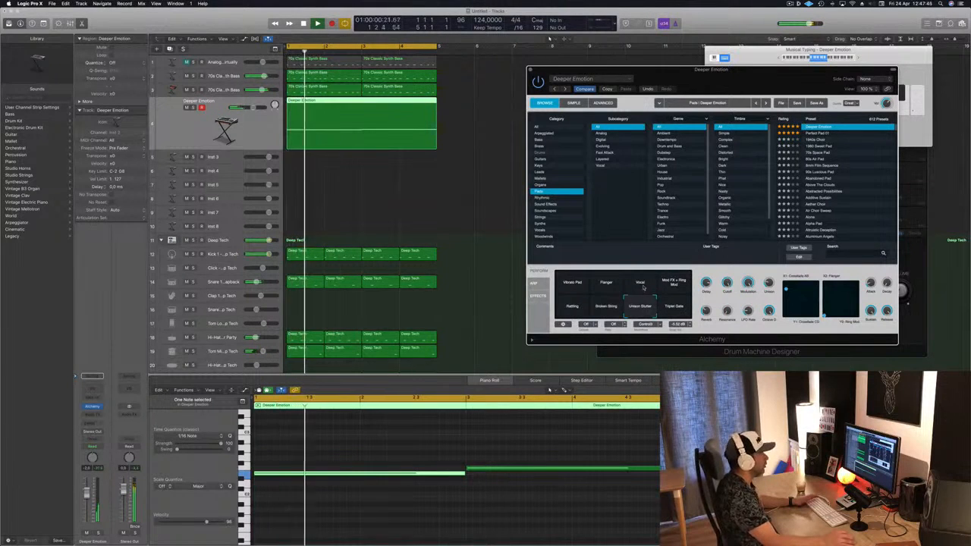
Select the Vocal performance pad in Alchemy, play back, and lower the track's volume slightly
left_click(639, 283)
key("space")
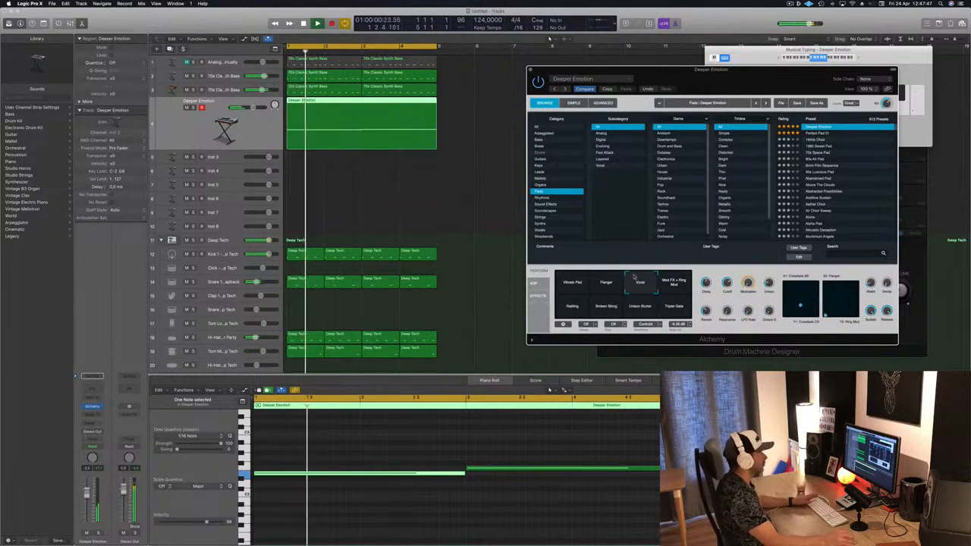
key("space")
key("space")
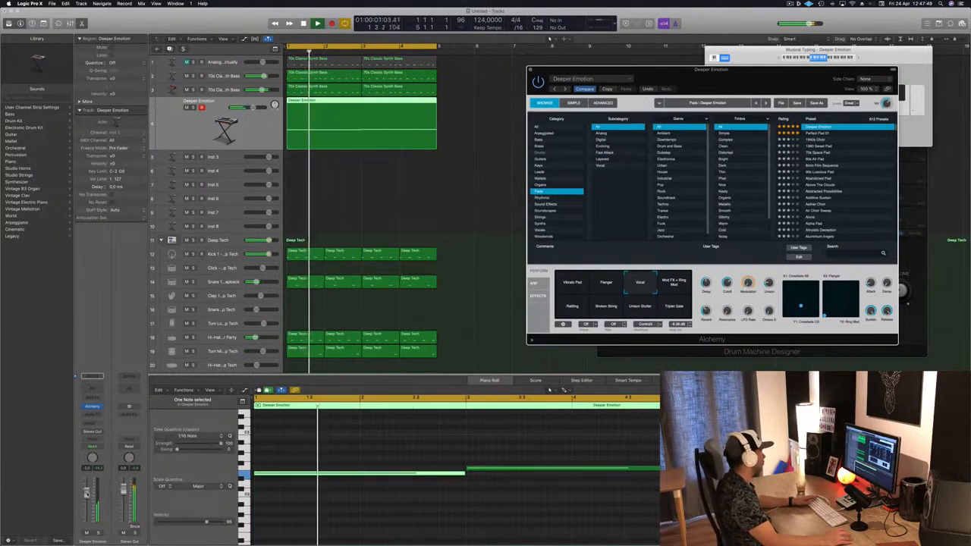
left_click_drag(86, 494, 87, 498)
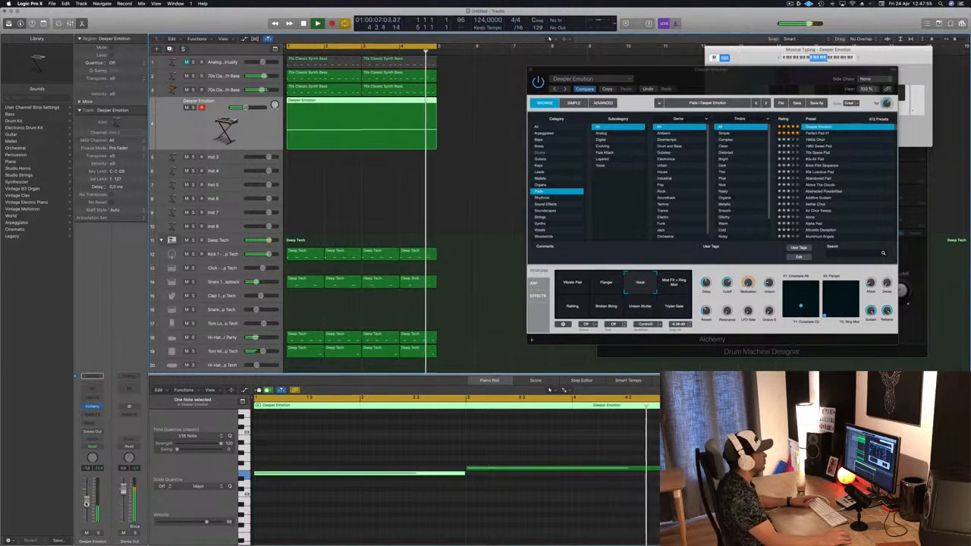
Copy the Deeper Emotion pad region down onto the Inst 3 track
left_click_drag(759, 76, 741, 103)
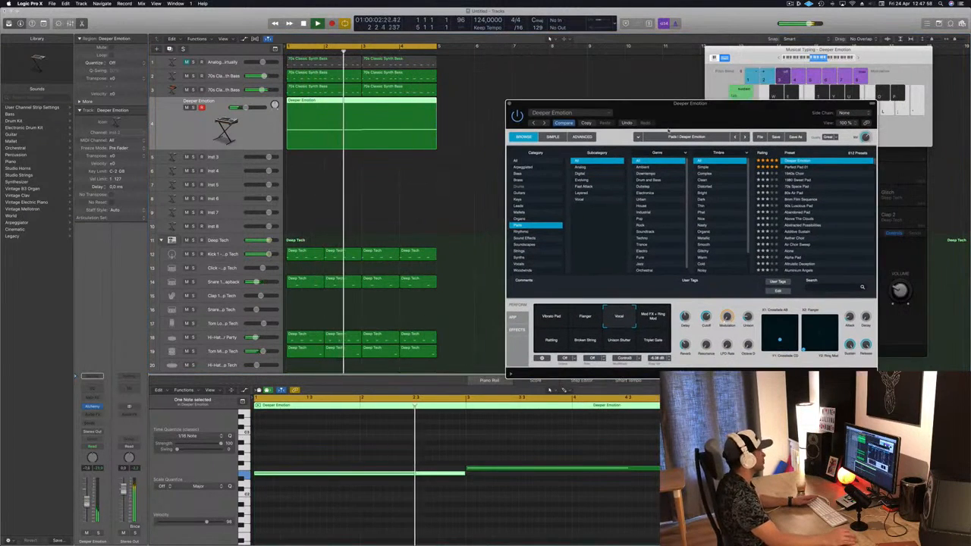
left_click(359, 188)
left_click(328, 119)
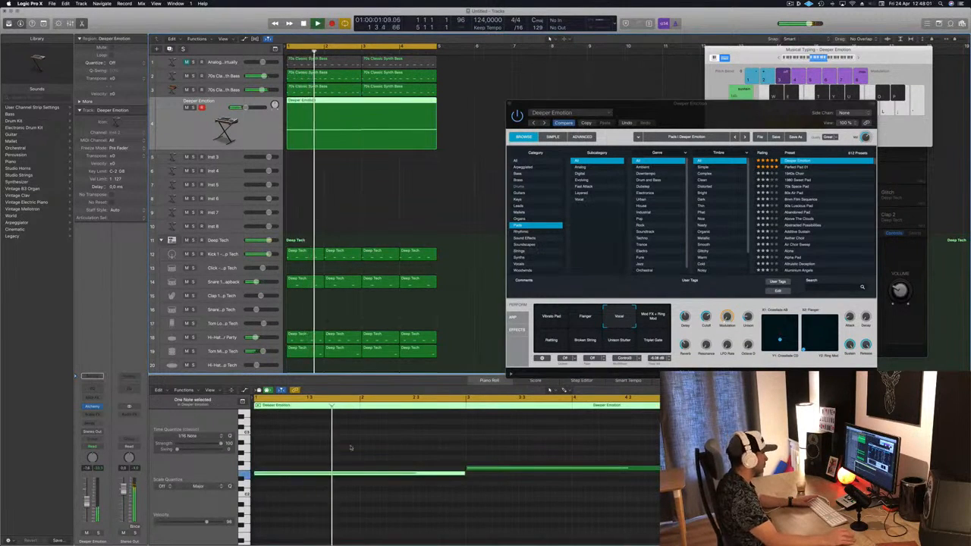
left_click_drag(398, 436, 486, 498)
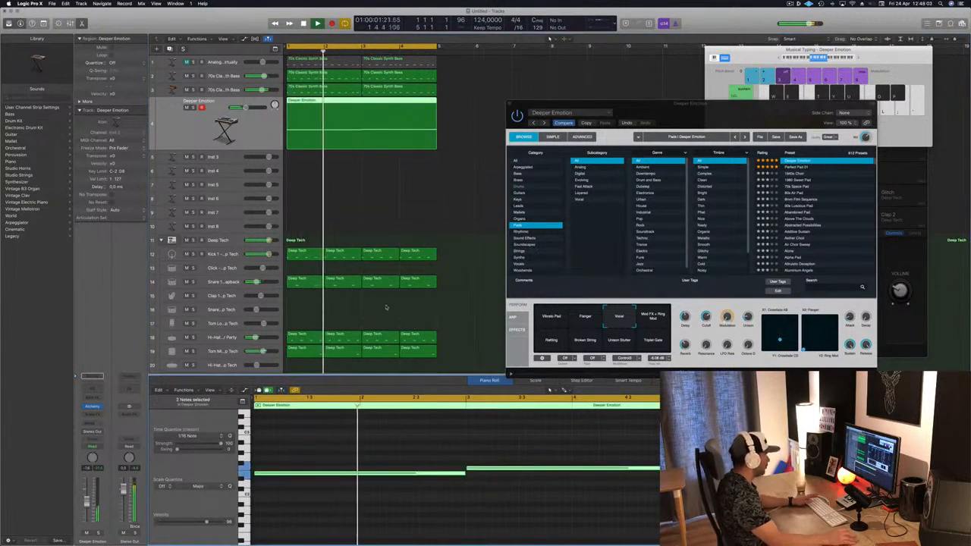
left_click(364, 209)
left_click(385, 123)
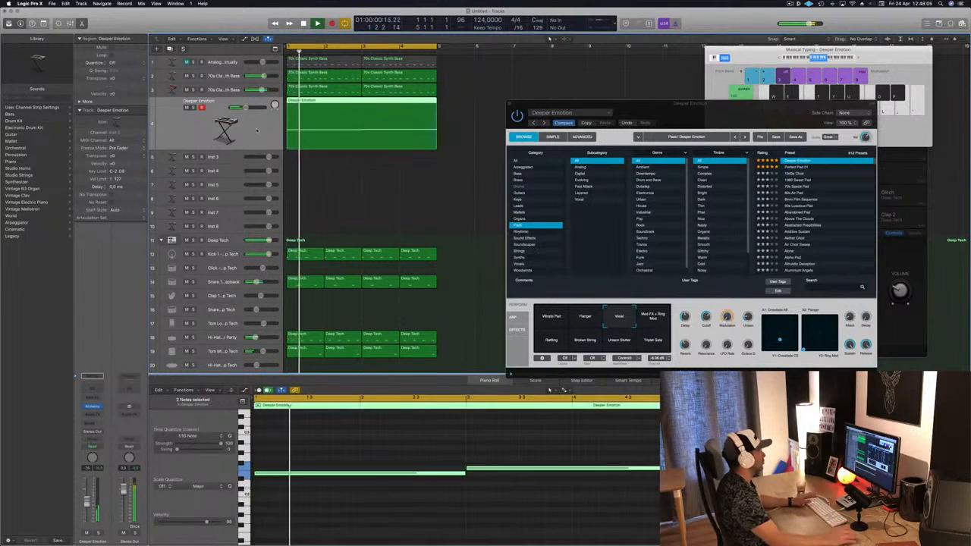
scroll(412, 222, "down", 1)
scroll(412, 222, "down", 1)
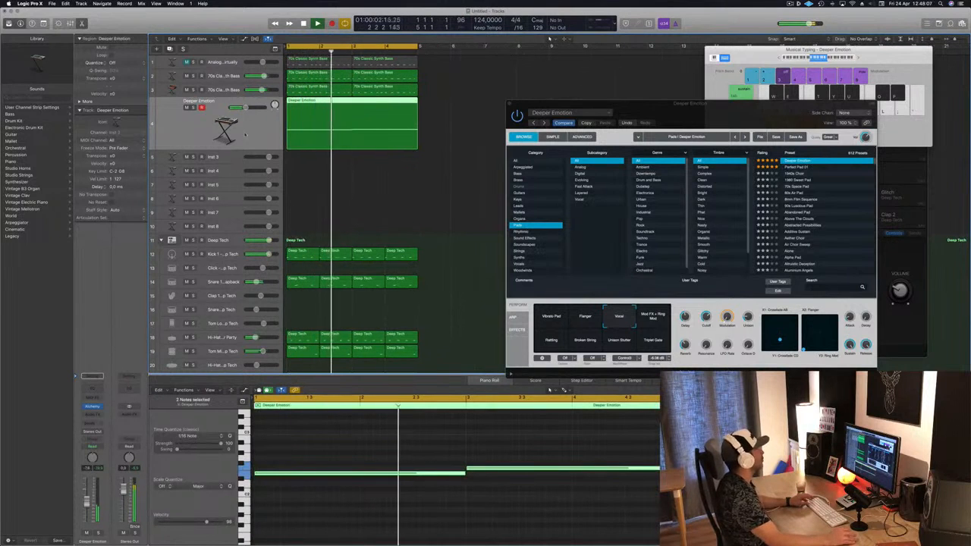
scroll(245, 135, "down", 2)
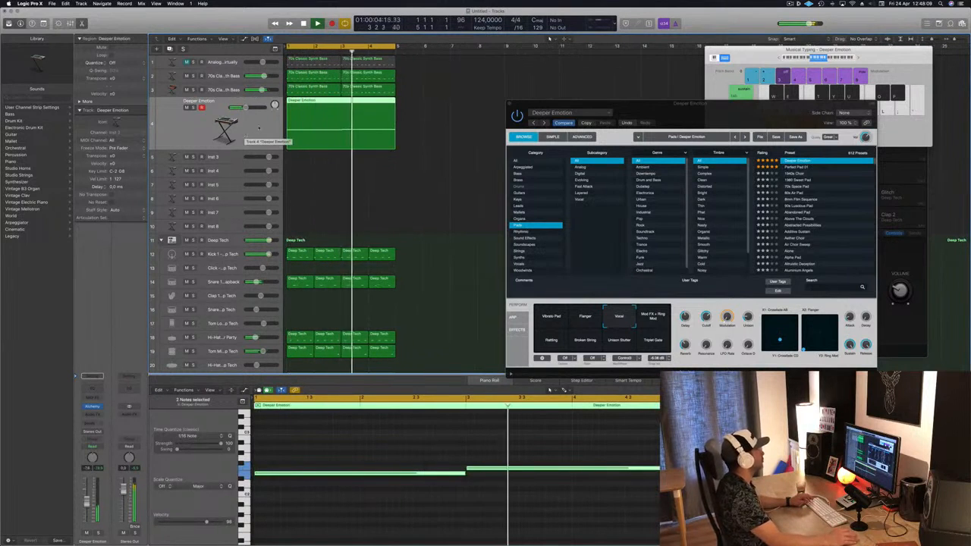
left_click(326, 88)
left_click_drag(403, 94, 385, 113)
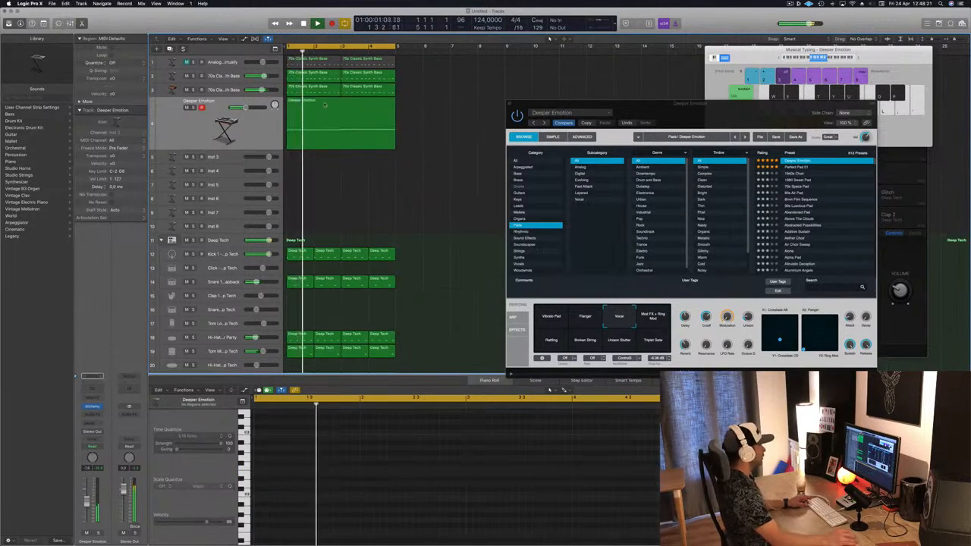
left_click_drag(323, 133, 323, 157)
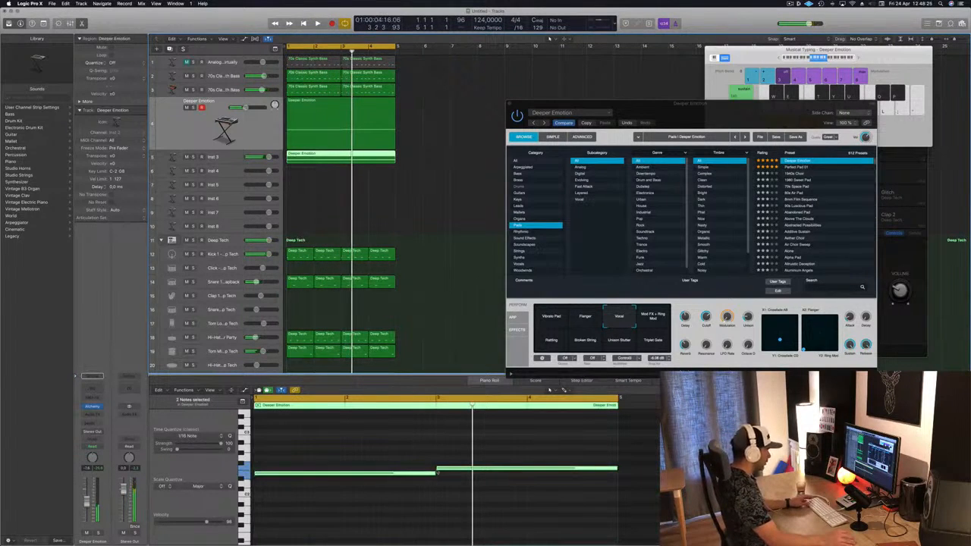
Move the copied pad notes to the region start and stack them into a chord
left_click_drag(449, 470, 266, 470)
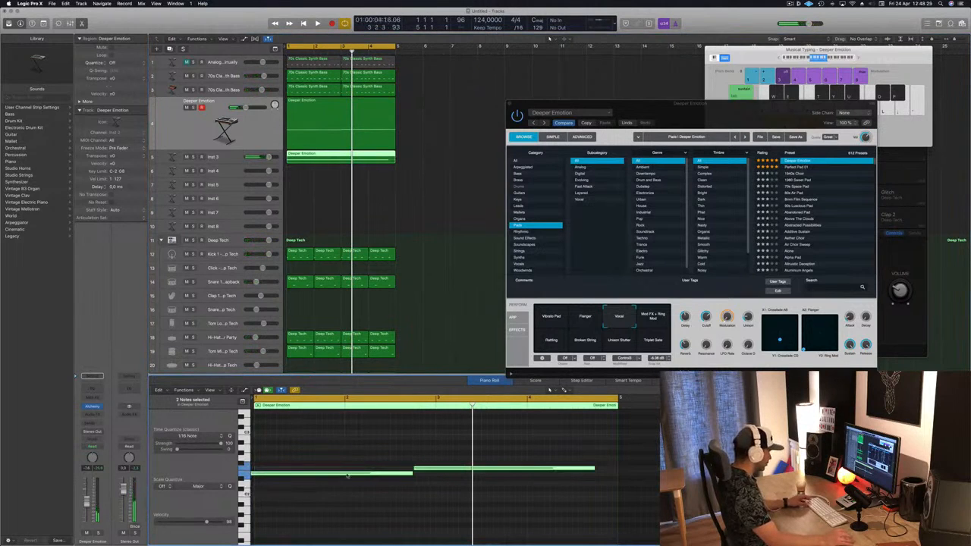
left_click(456, 458)
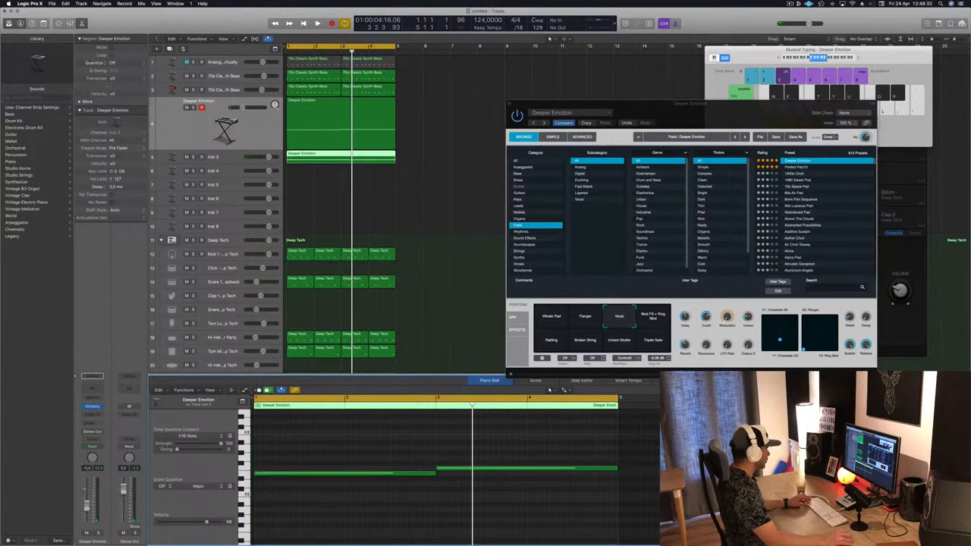
left_click_drag(453, 471, 270, 484)
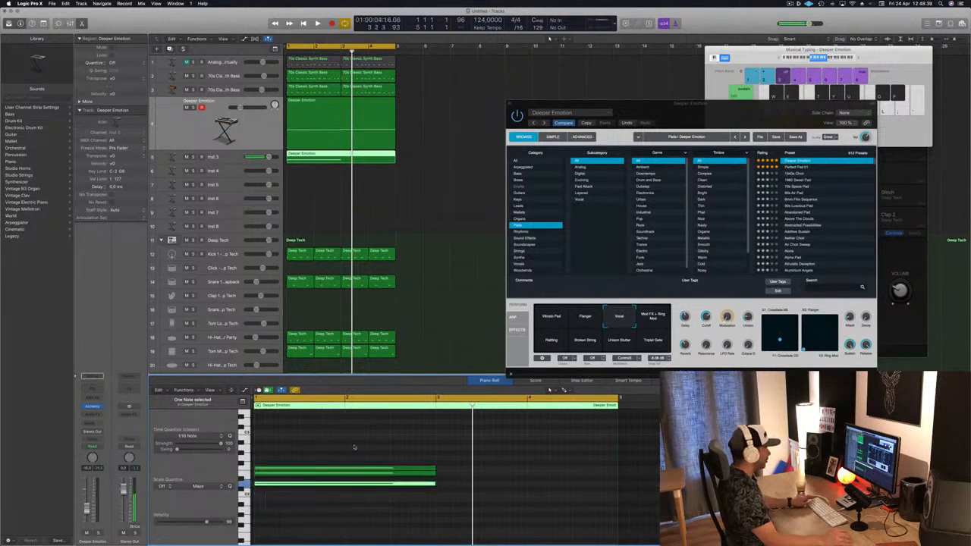
Select all the chord notes, shorten them into short stabs, and copy the chord further along the region
key("super+a")
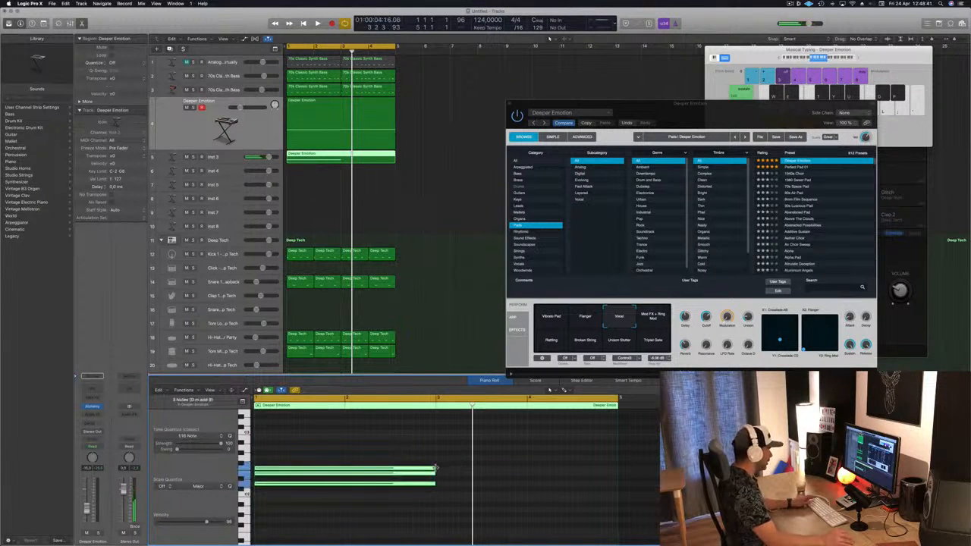
left_click_drag(436, 468, 255, 480)
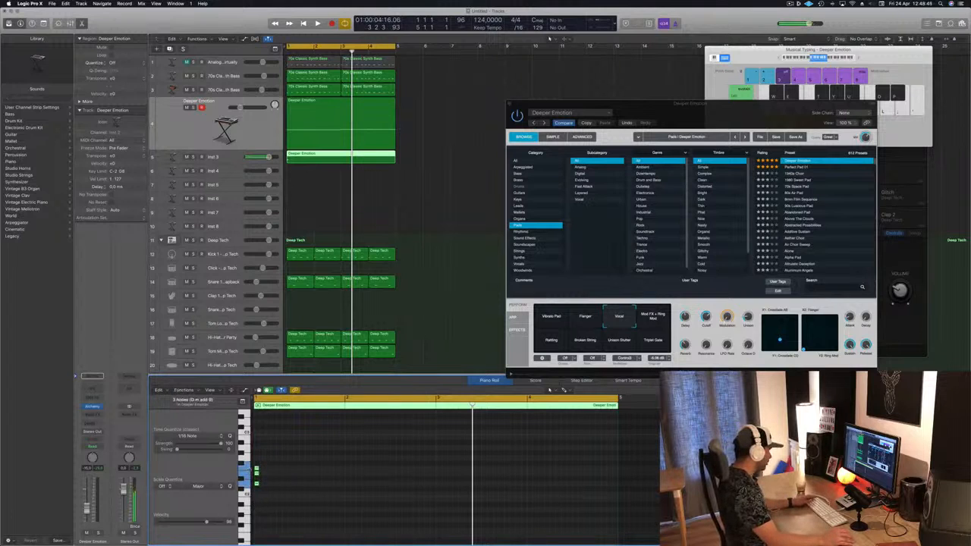
left_click_drag(283, 468, 529, 471)
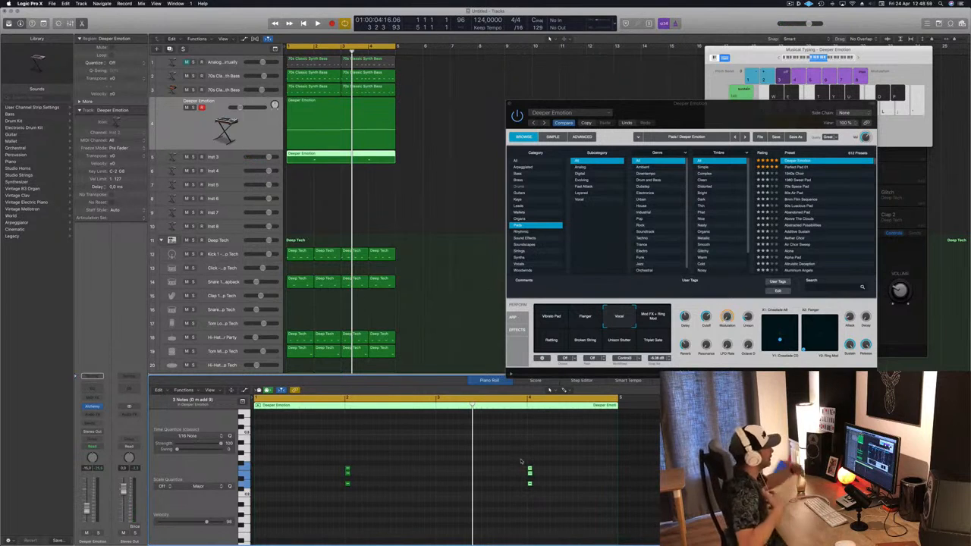
Play back the pad and the new chord stabs together
left_click_drag(677, 103, 612, 63)
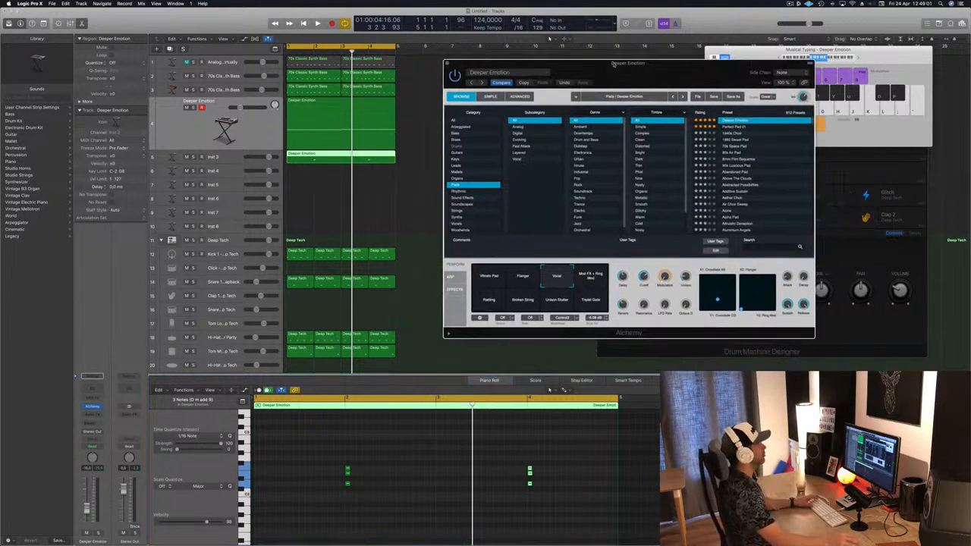
key("space")
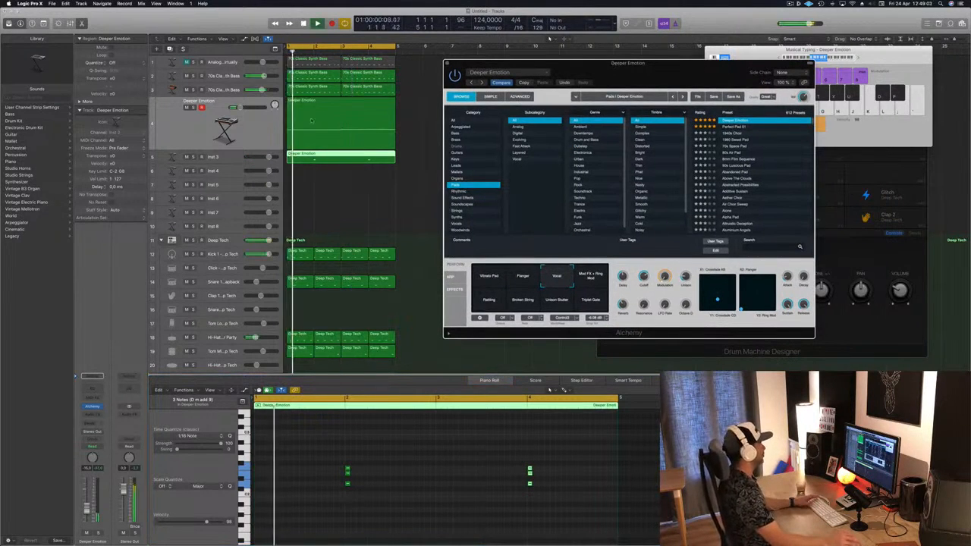
left_click(263, 138)
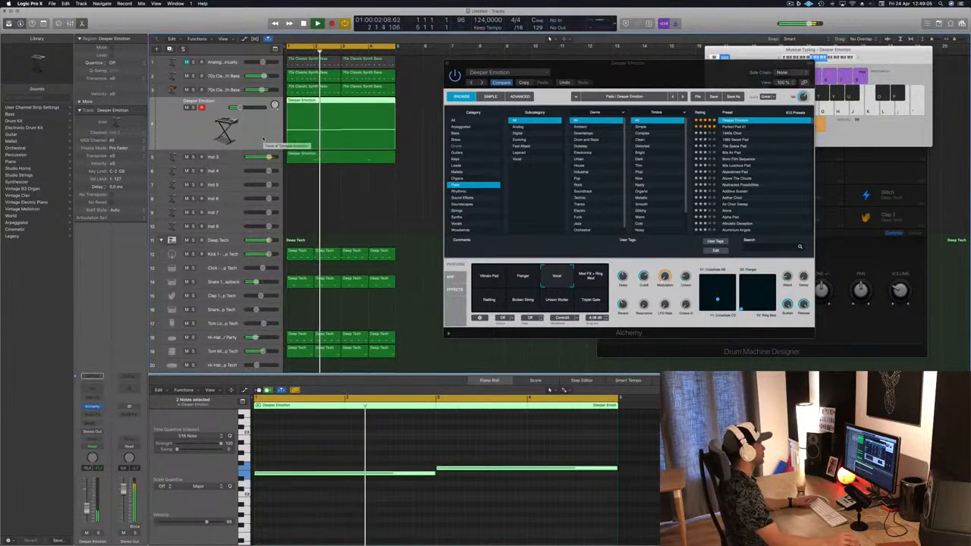
key("space")
Add a send from the Inst 3 track to Bus 3
left_click(233, 158)
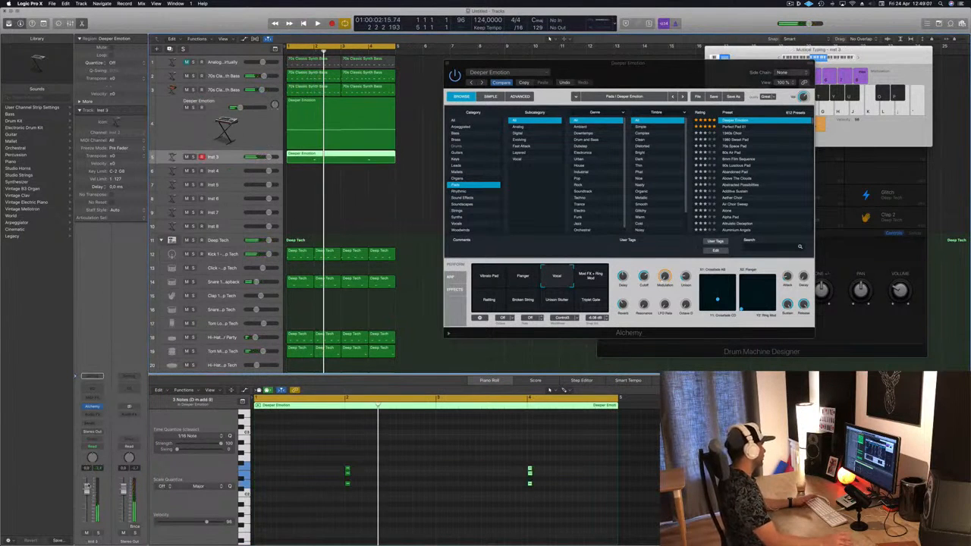
left_click(91, 427)
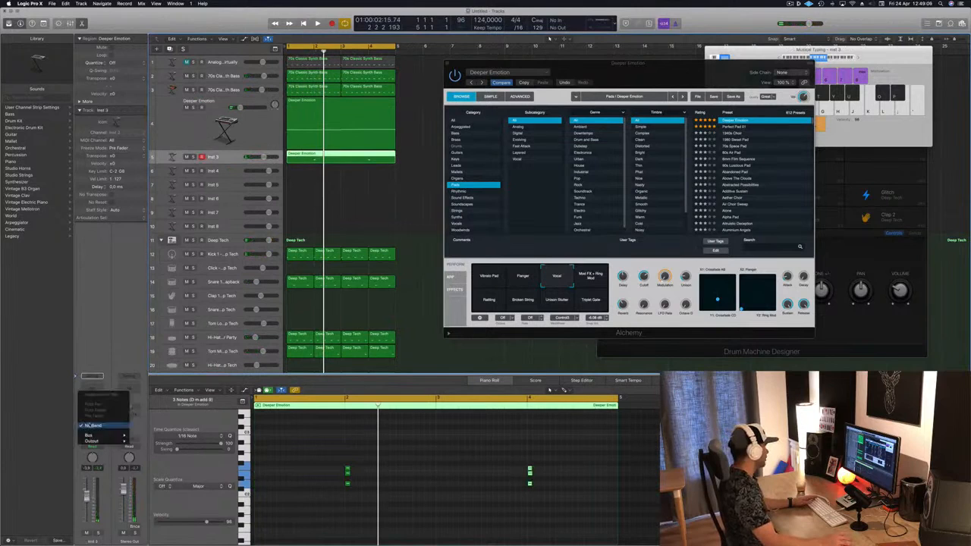
mouse_move(101, 436)
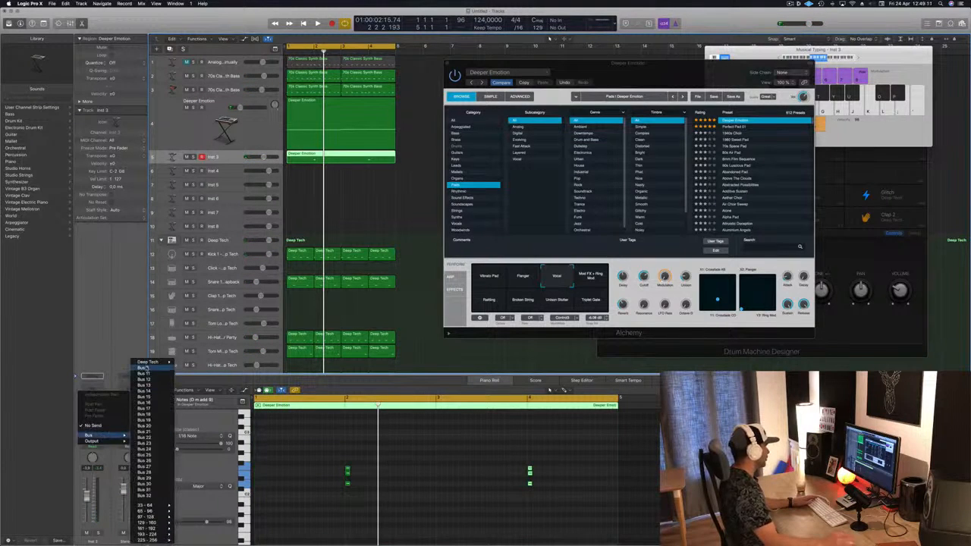
left_click(147, 368)
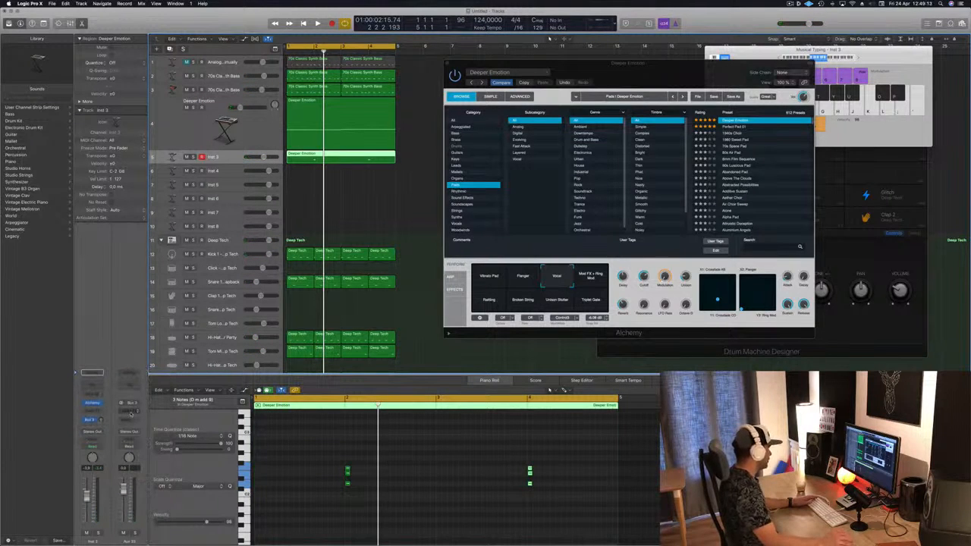
Insert a stereo SilverVerb on the aux bus and load its grandiose preset
left_click(130, 414)
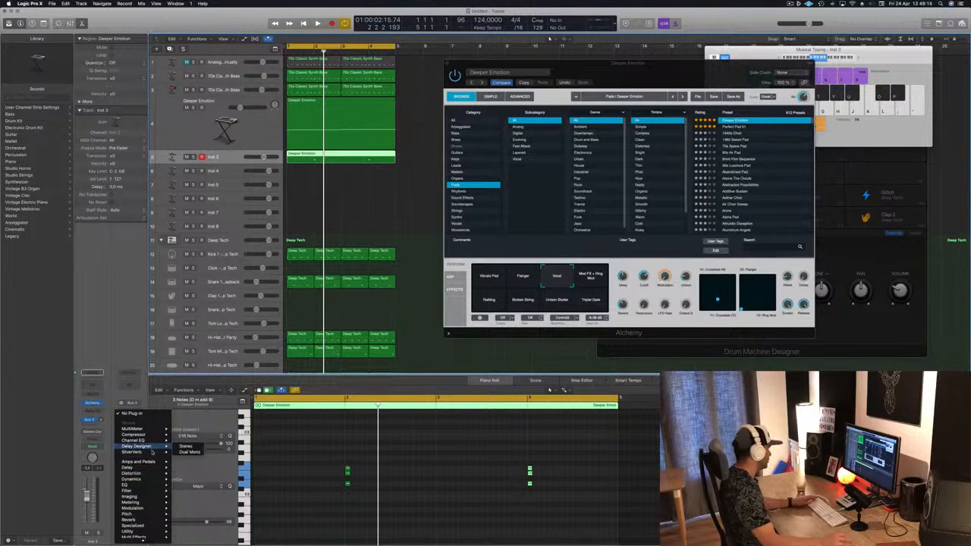
left_click(187, 452)
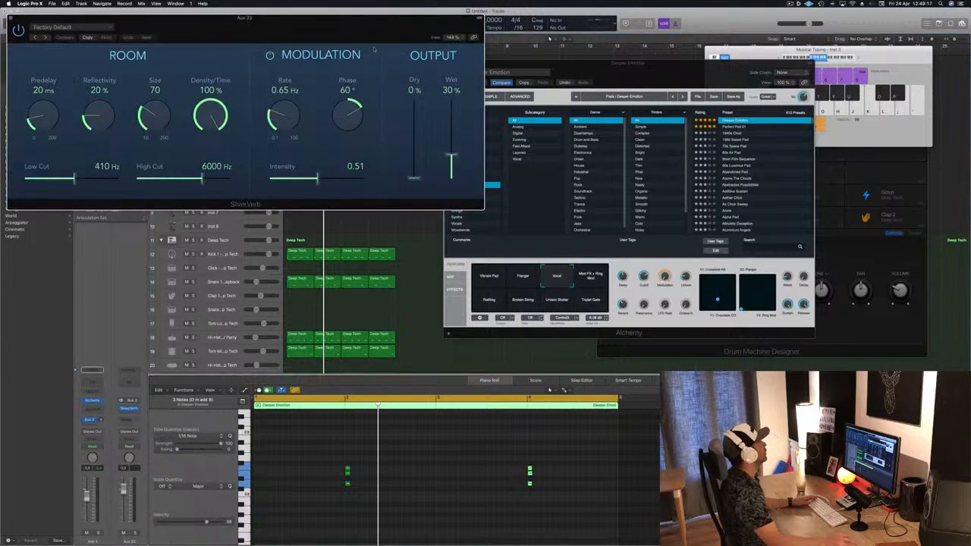
left_click(228, 58)
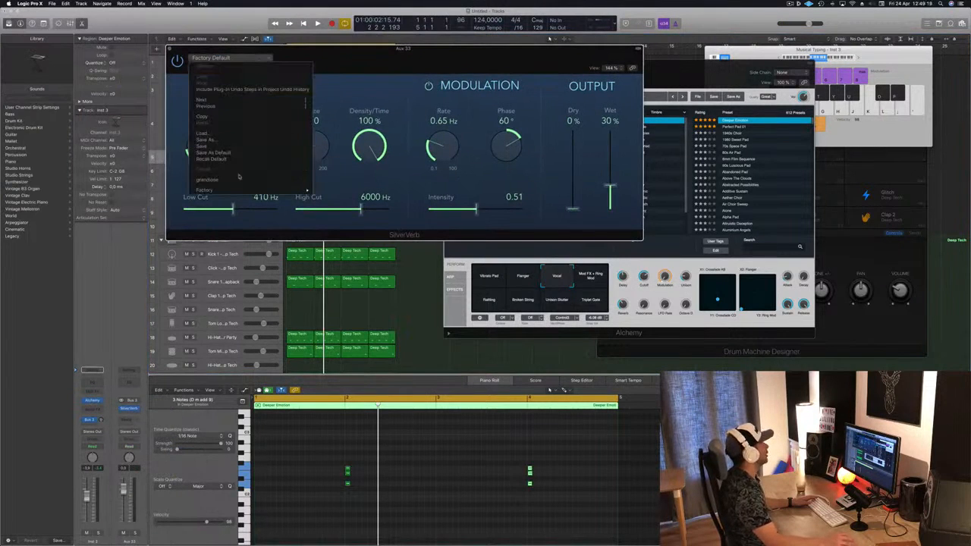
left_click(208, 180)
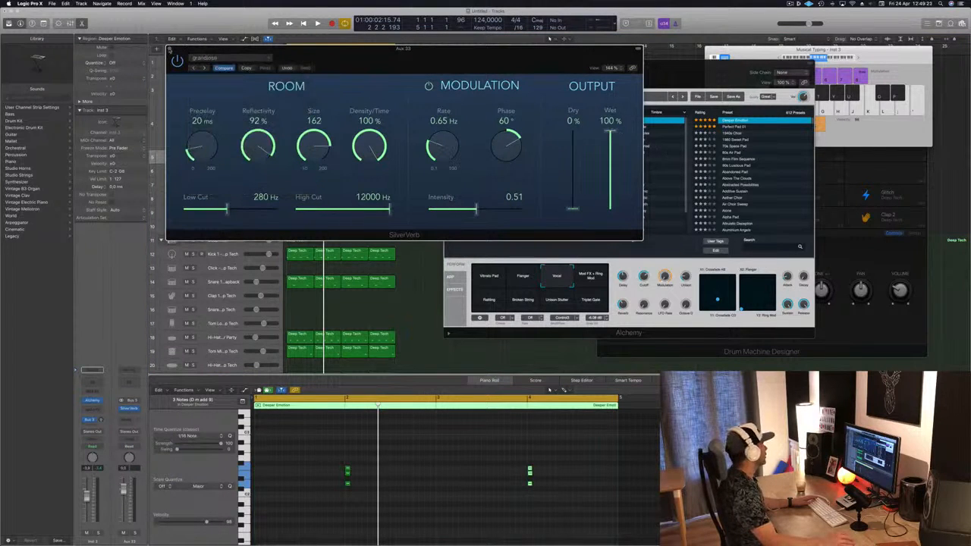
left_click(170, 50)
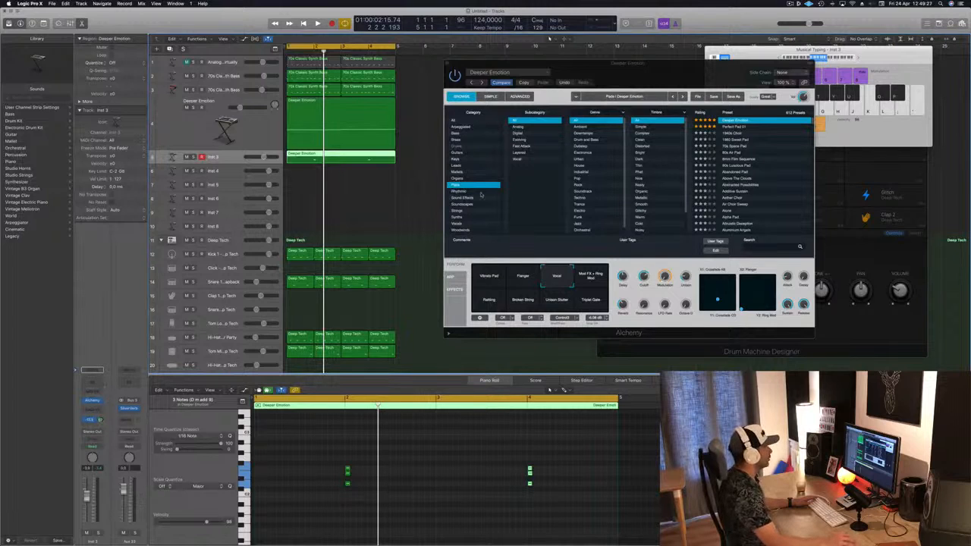
Load the Afterthought preset from Alchemy's Keys category and play it back
left_click(456, 158)
left_click_drag(667, 71, 646, 88)
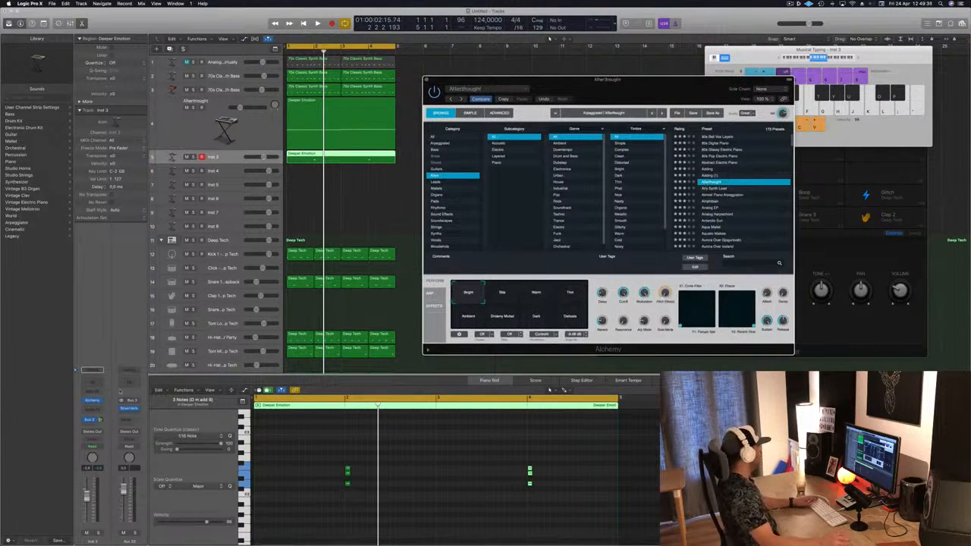
key("space")
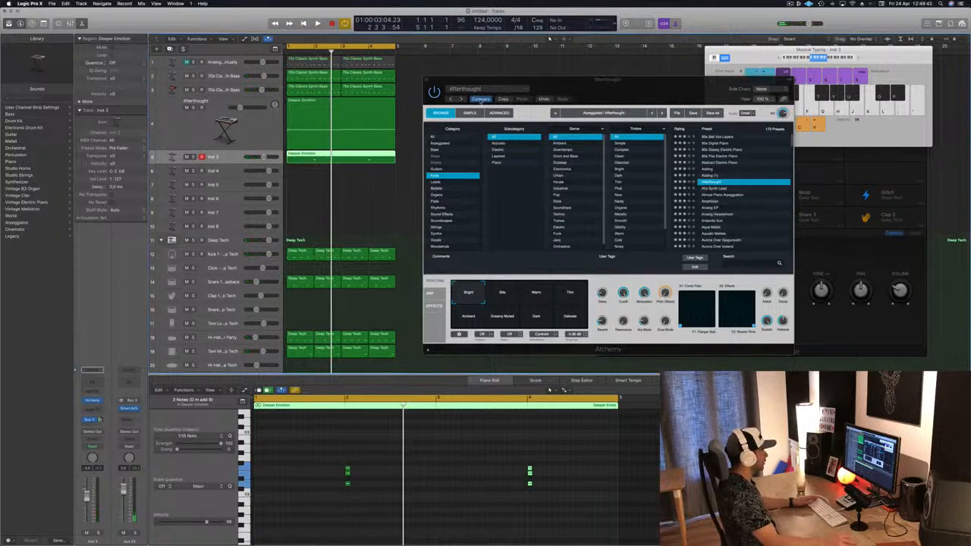
key("space")
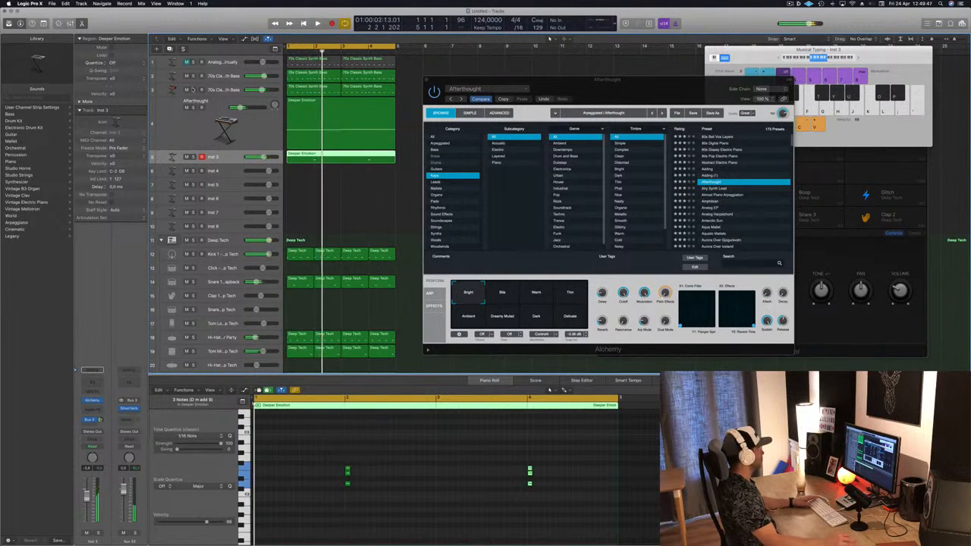
Solo the Afterthought pad track and play it back, comparing the Alchemy patch with its saved version
left_click(194, 90)
left_click(194, 91)
left_click(193, 76)
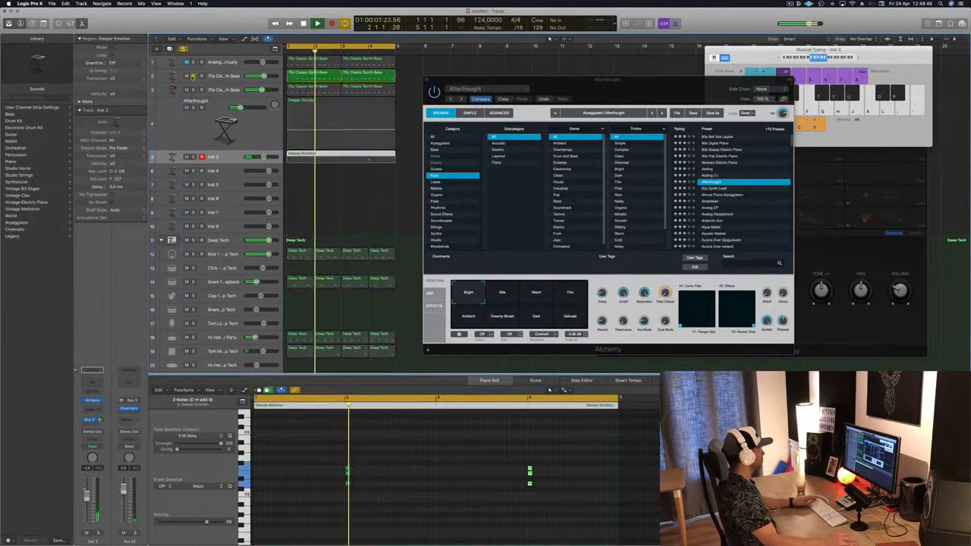
left_click(190, 124)
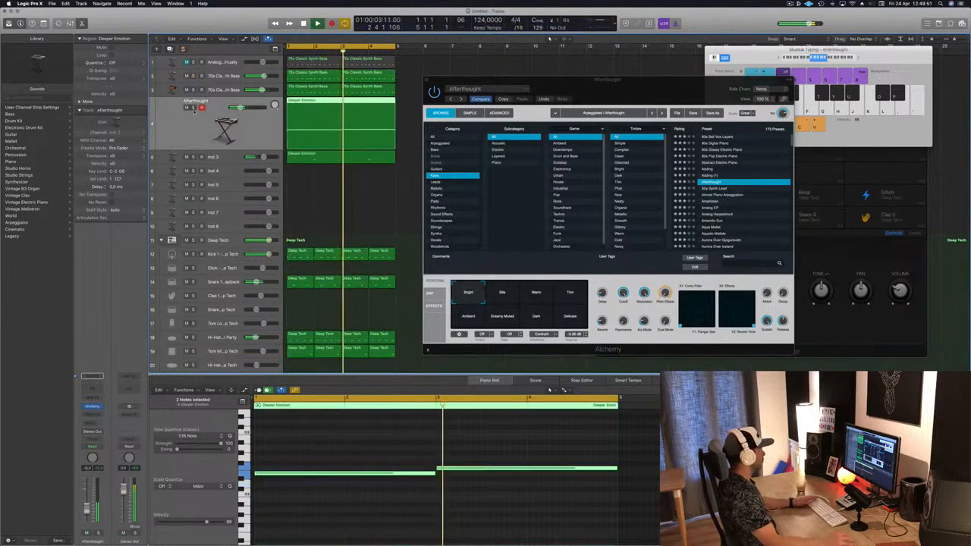
key("space")
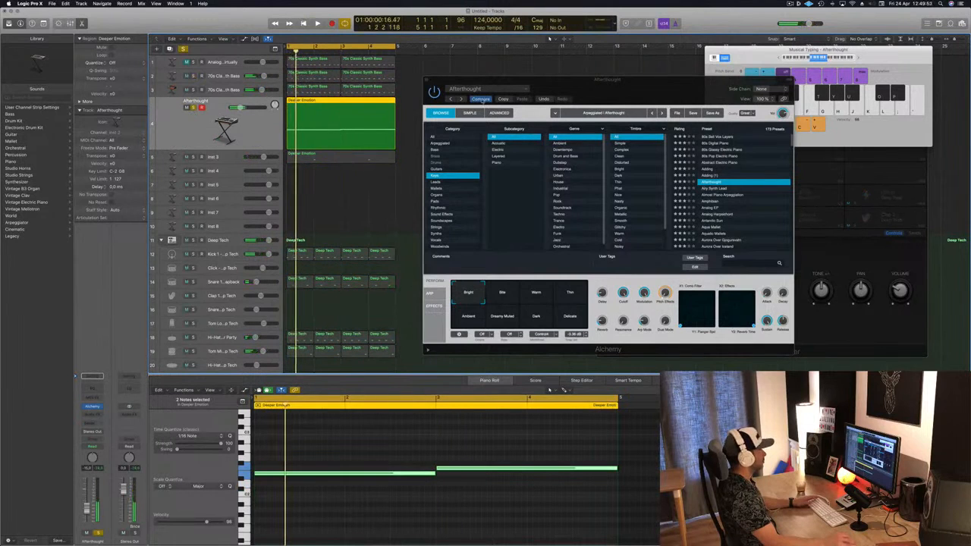
left_click(481, 100)
key("space")
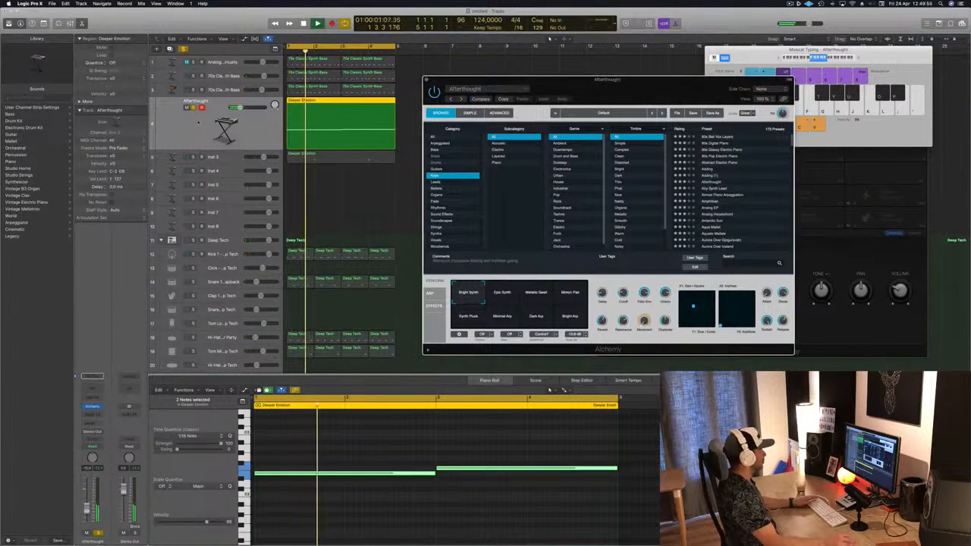
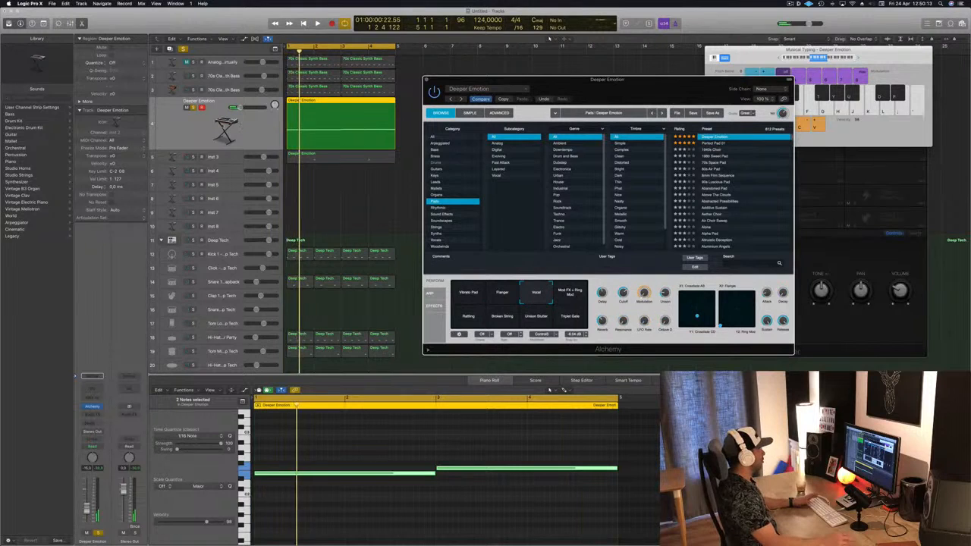
Unsolo the Deeper Emotion pad track, play the arrangement, and close its Alchemy window
left_click(192, 108)
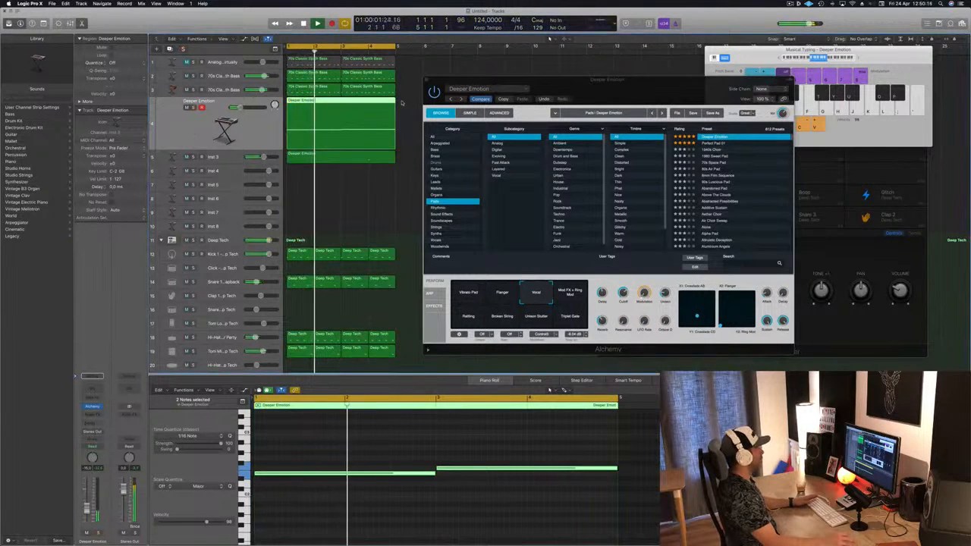
key("space")
left_click_drag(656, 85, 610, 107)
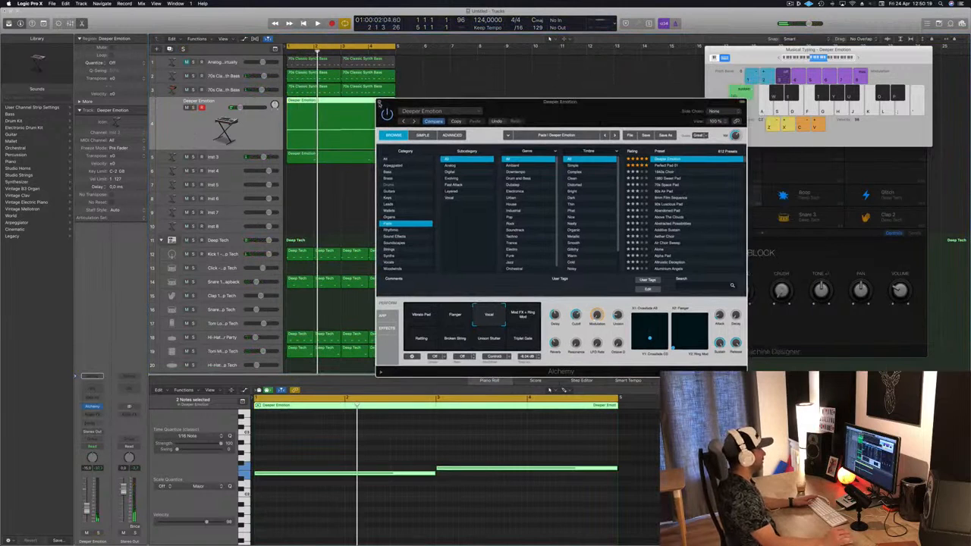
left_click_drag(613, 106, 606, 103)
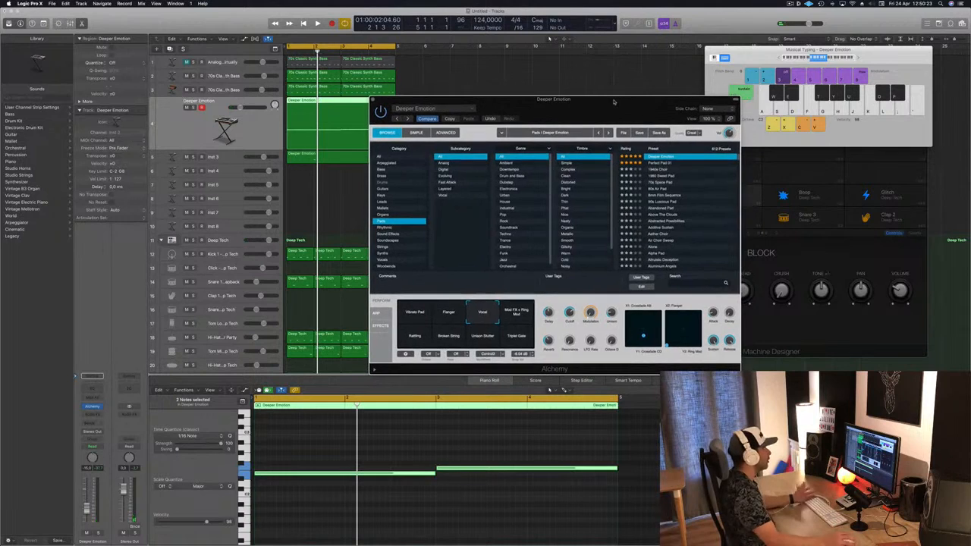
left_click(374, 101)
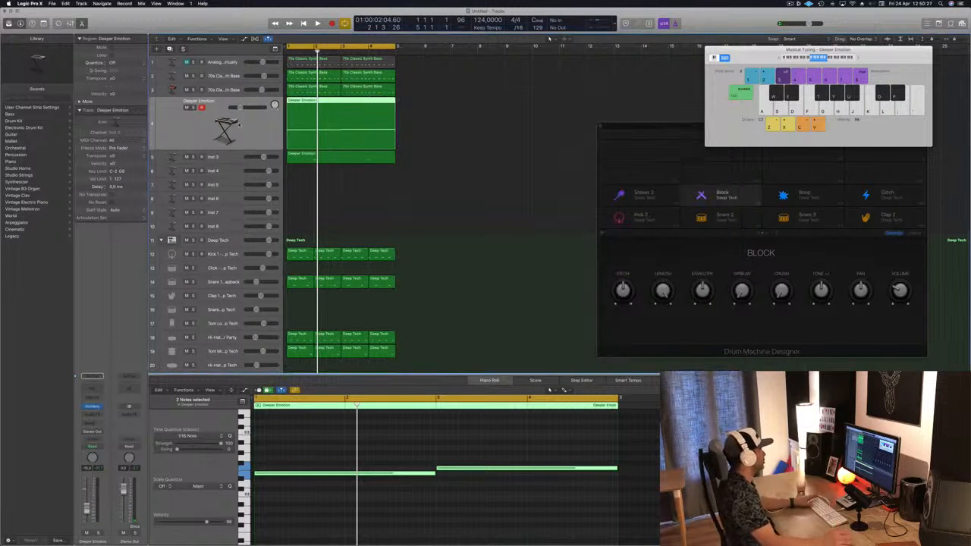
key("space")
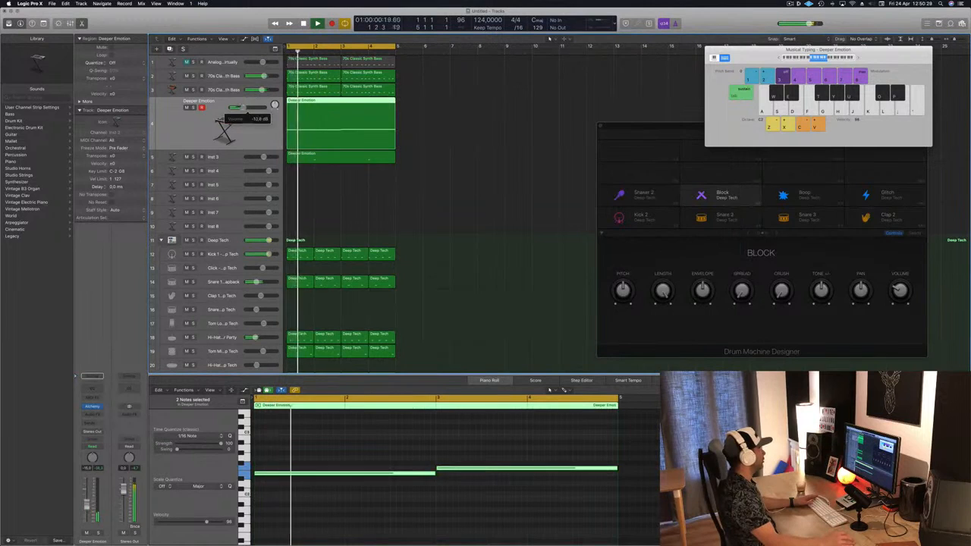
Select the Inst 3 chord track and raise its Bus 3 send level while the loop plays
key("space")
key("space")
left_click(225, 157)
key("space")
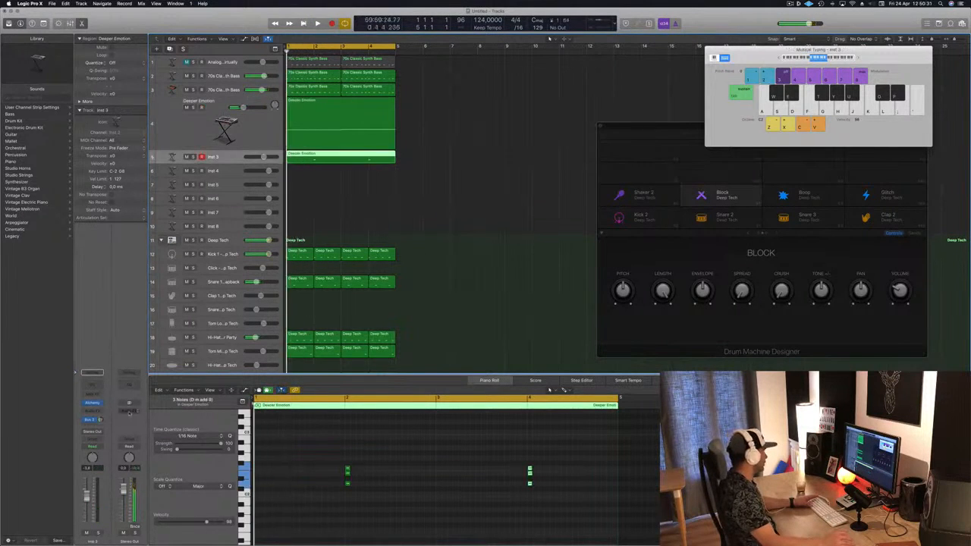
key("space")
left_click_drag(99, 420, 99, 402)
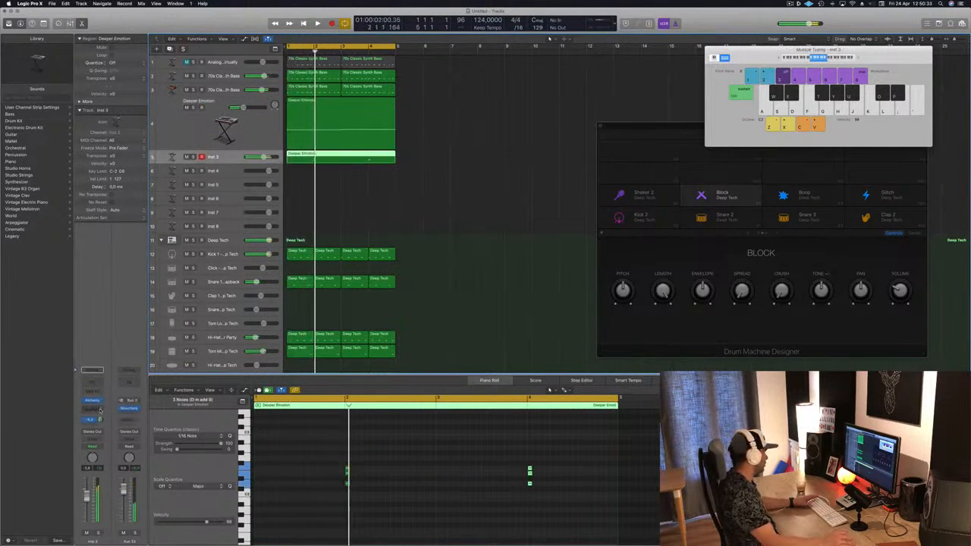
key("space")
key("space")
Open the Inst 3 Alchemy instrument and browse its Keys preset category
left_click(92, 400)
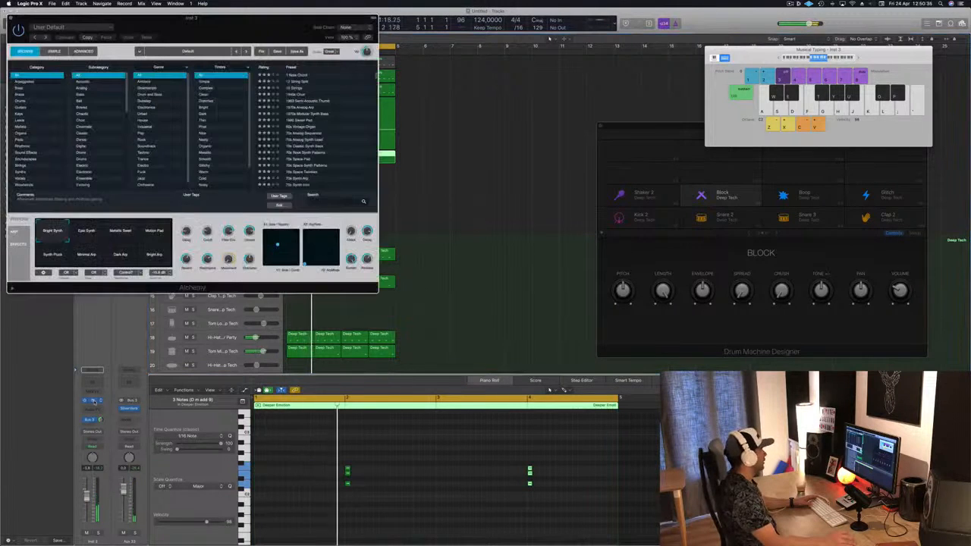
left_click_drag(237, 28, 676, 147)
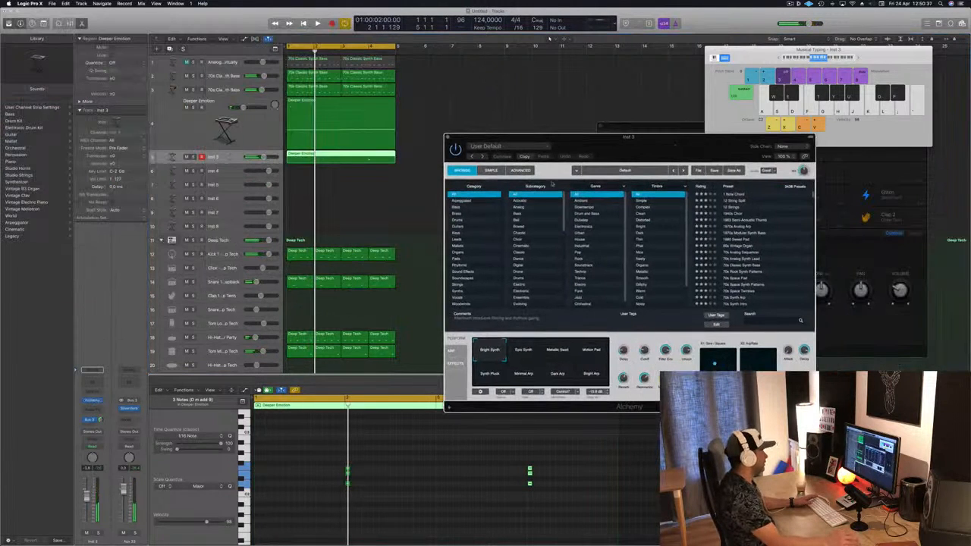
left_click(456, 234)
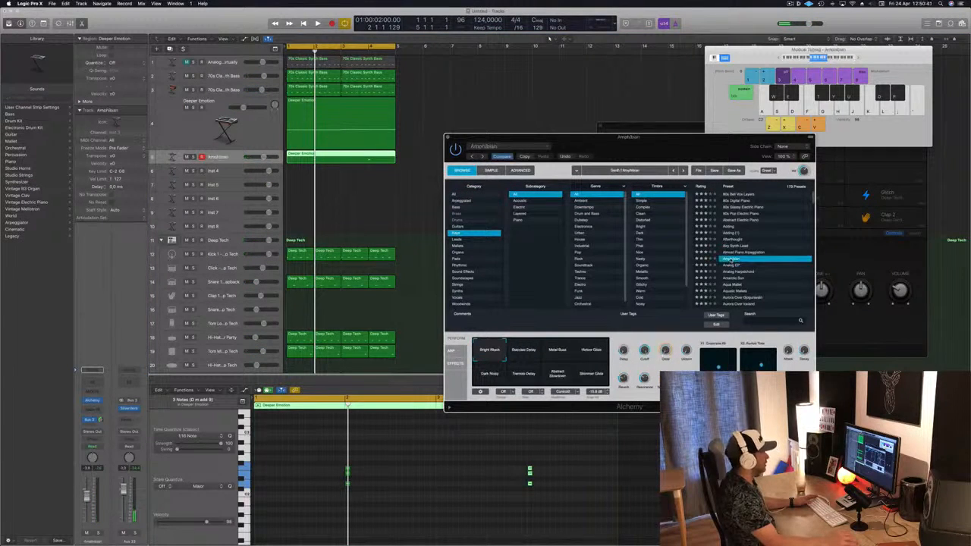
Lower the Inst 3 track's volume and load the Analog Harpsichord preset from Keys
left_click_drag(88, 499, 87, 506)
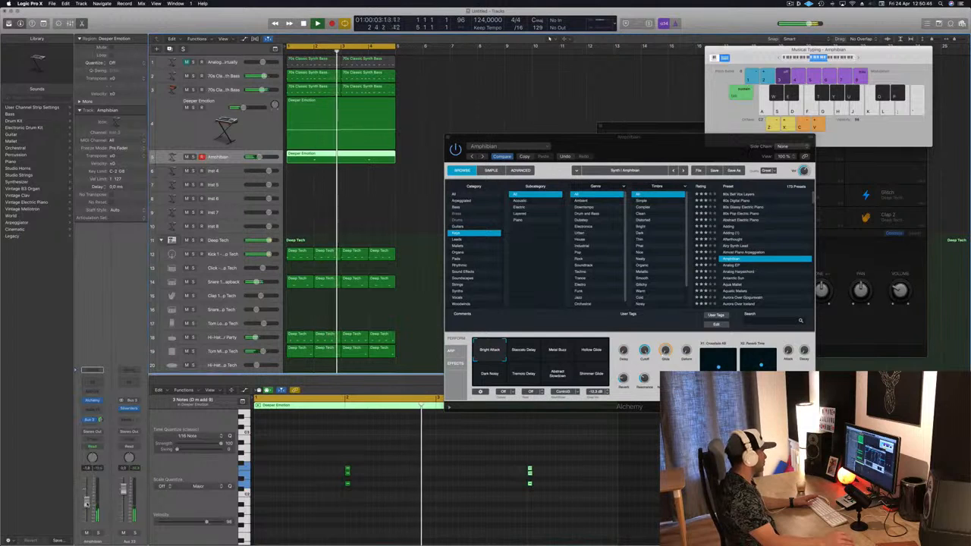
left_click(758, 271)
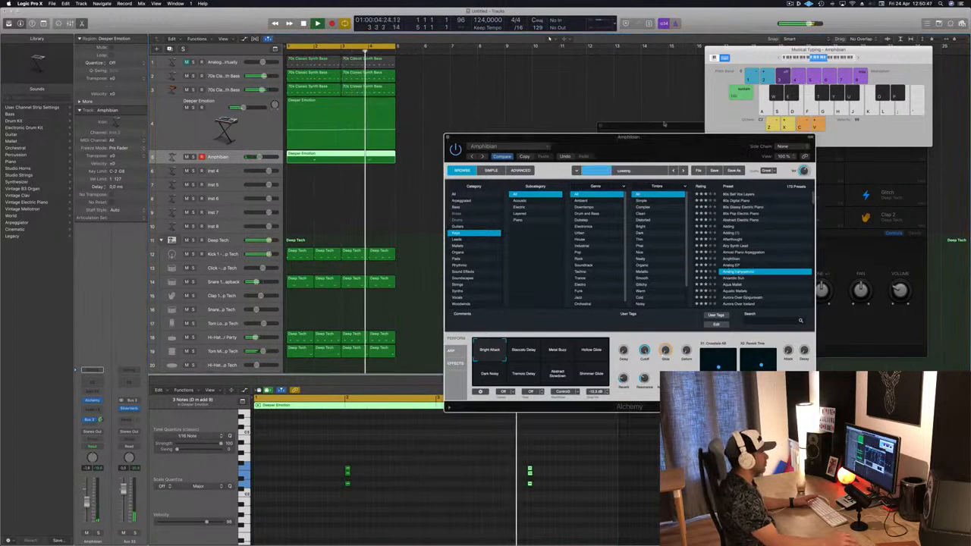
left_click_drag(673, 150, 719, 89)
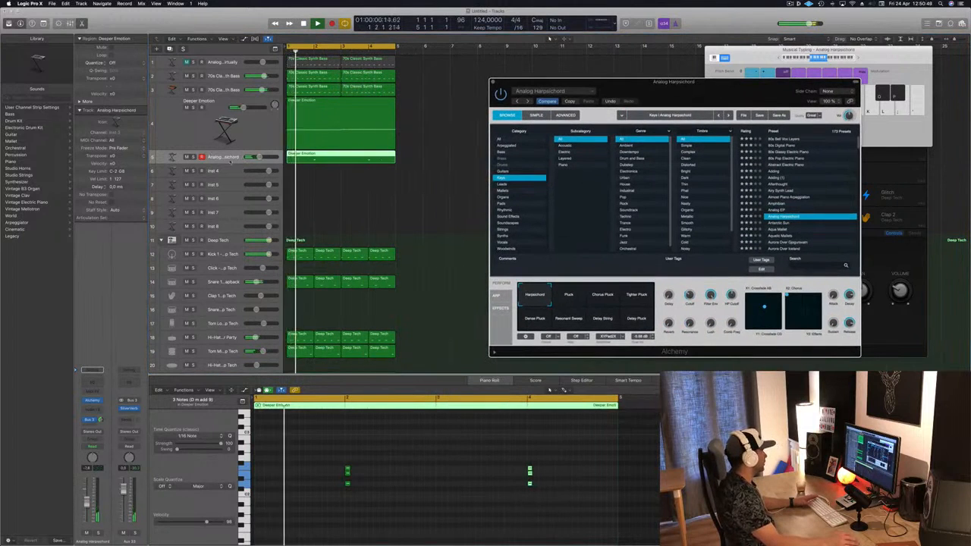
Enlarge the Inst 3 track's height and load the Antarctic Sun preset
left_click(228, 169)
left_click_drag(228, 165, 225, 199)
key("Return")
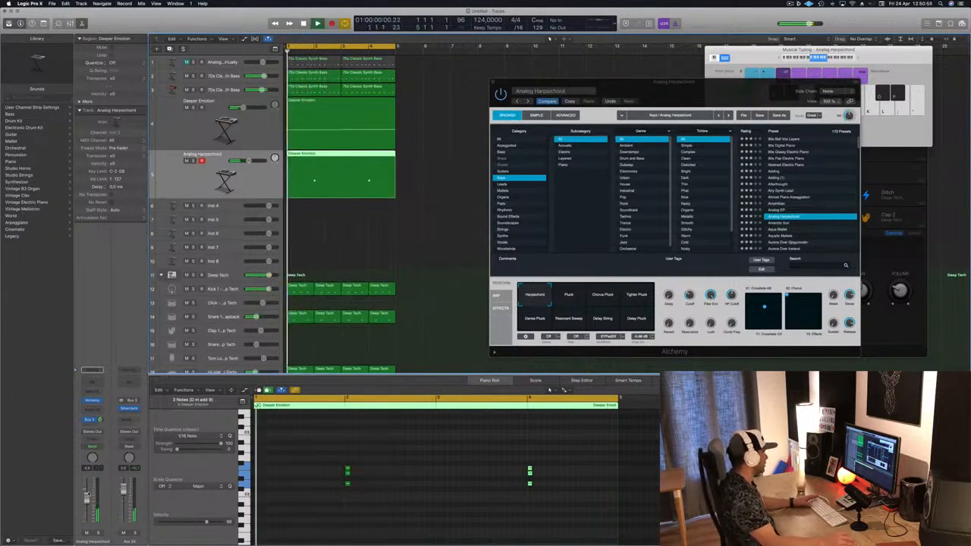
left_click(781, 223)
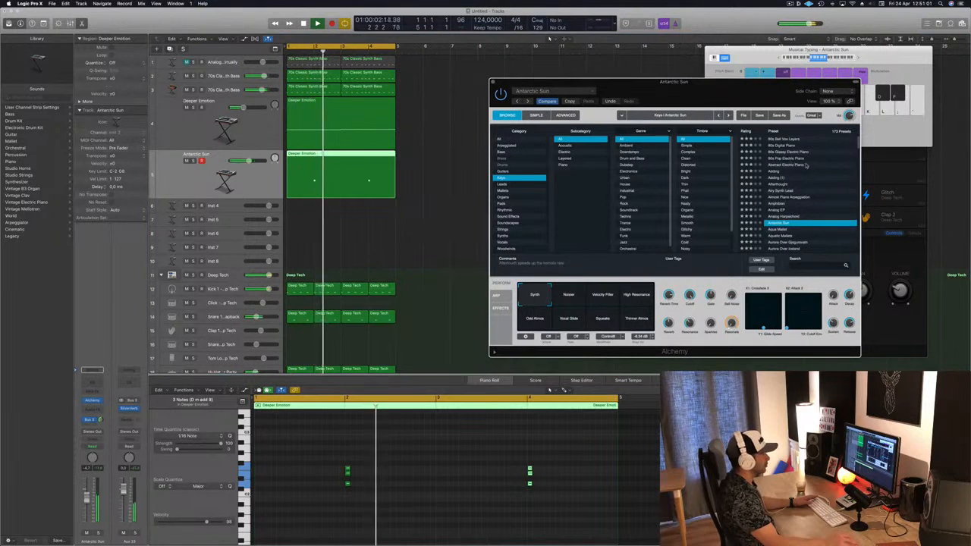
scroll(791, 163, "down", 2)
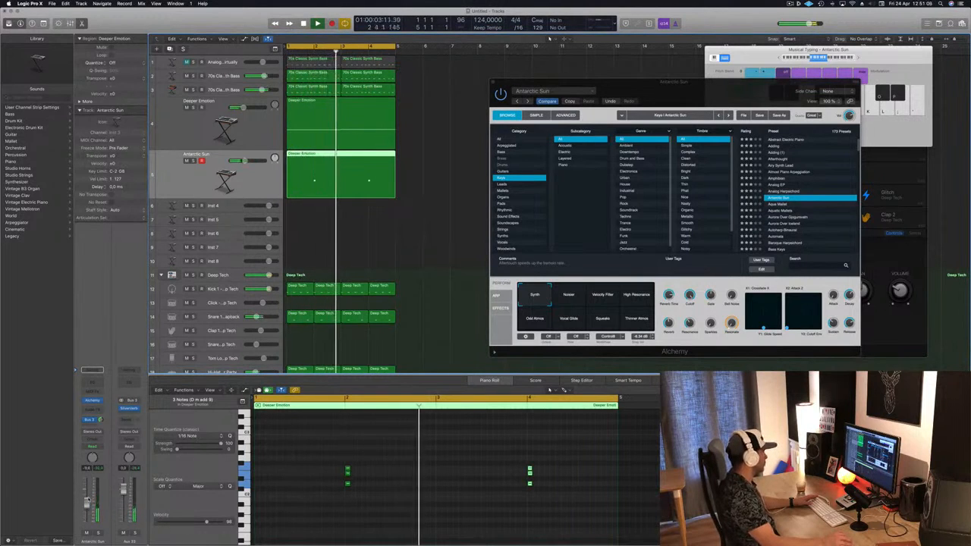
Open the Inst 3 chord region in the piano roll and select the middle notes of both chords
left_click(370, 127)
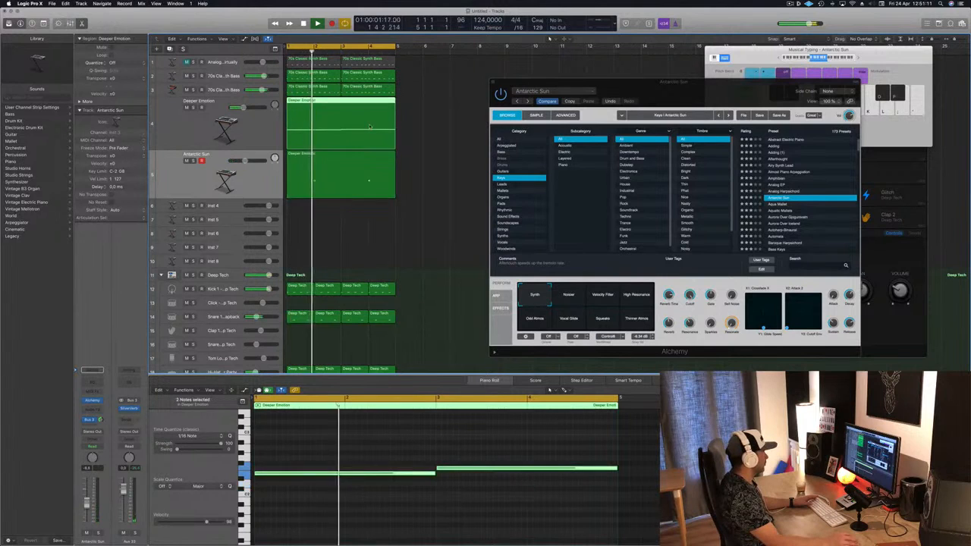
left_click(349, 178)
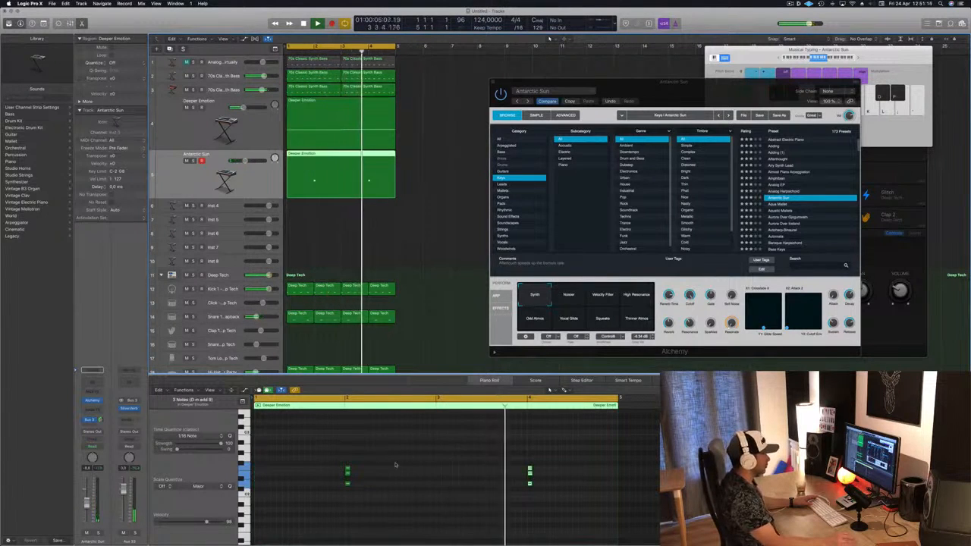
left_click_drag(328, 471, 550, 473)
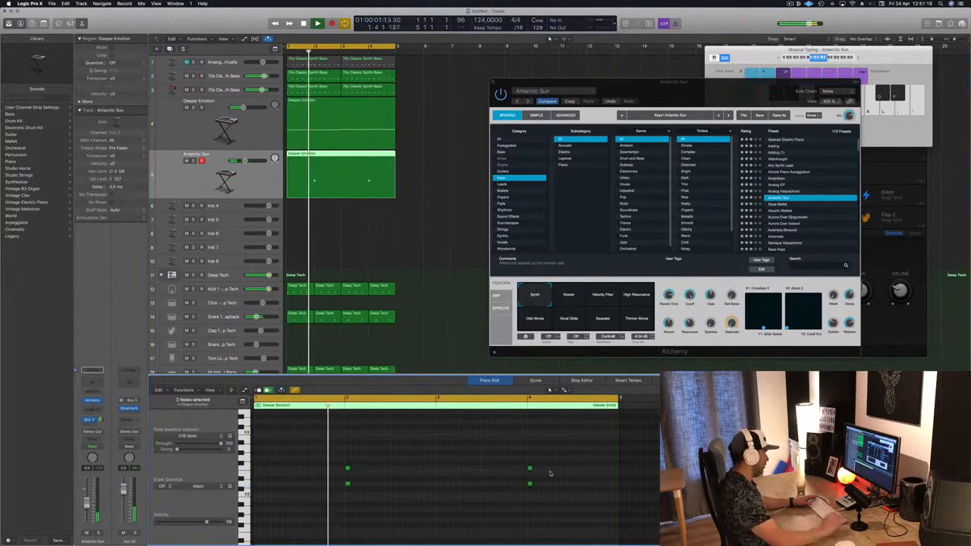
Audition the Aquatic Mallets, Automata and Bubble Bells presets from the Keys list
left_click(779, 211)
left_click_drag(732, 91, 696, 82)
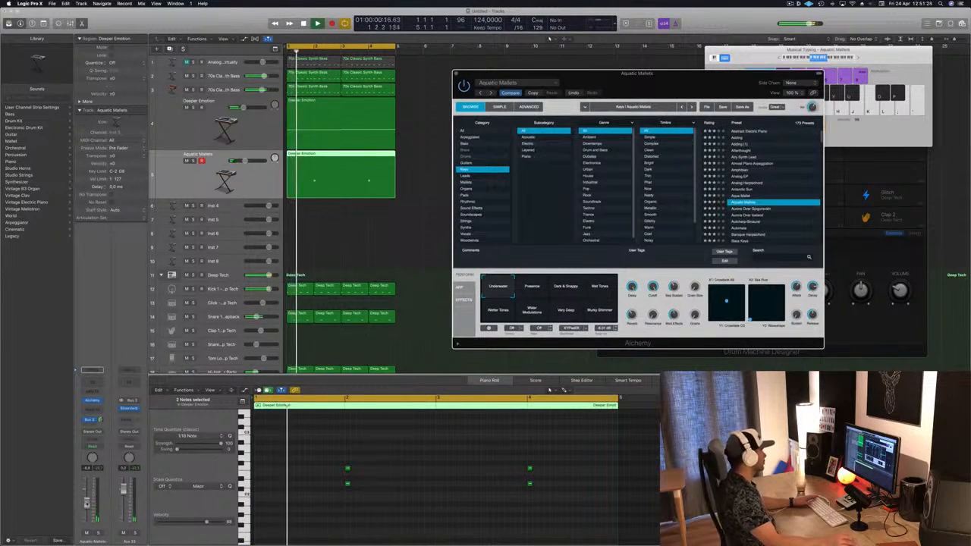
scroll(778, 174, "down", 3)
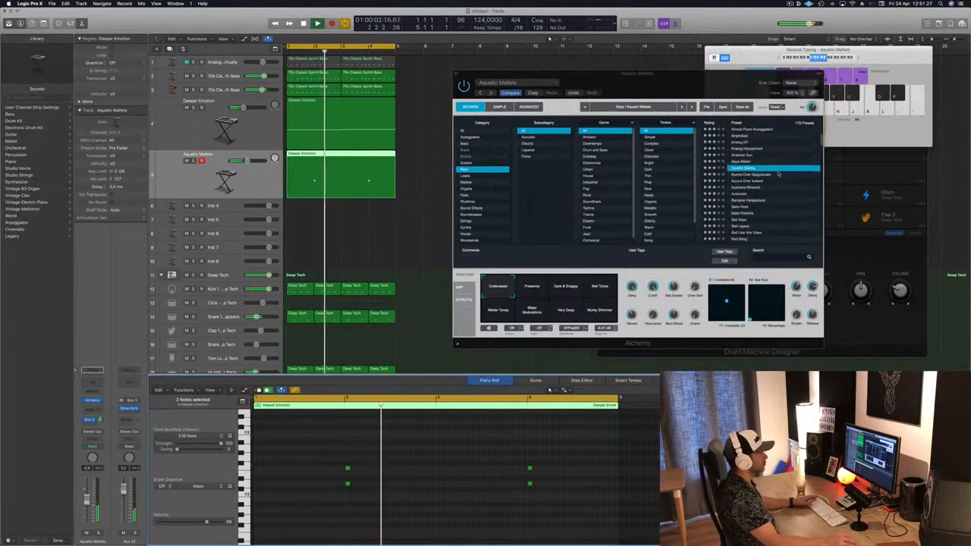
scroll(737, 182, "down", 1)
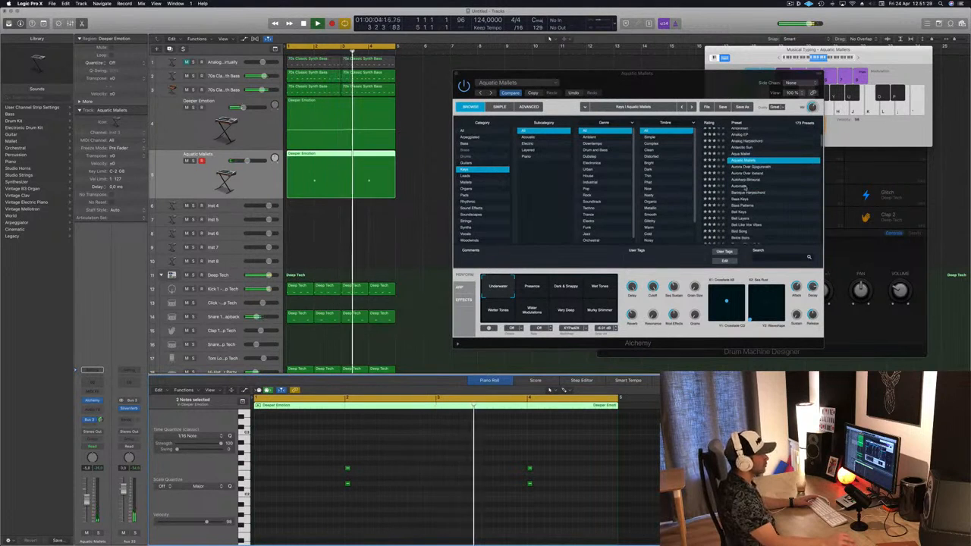
left_click(746, 187)
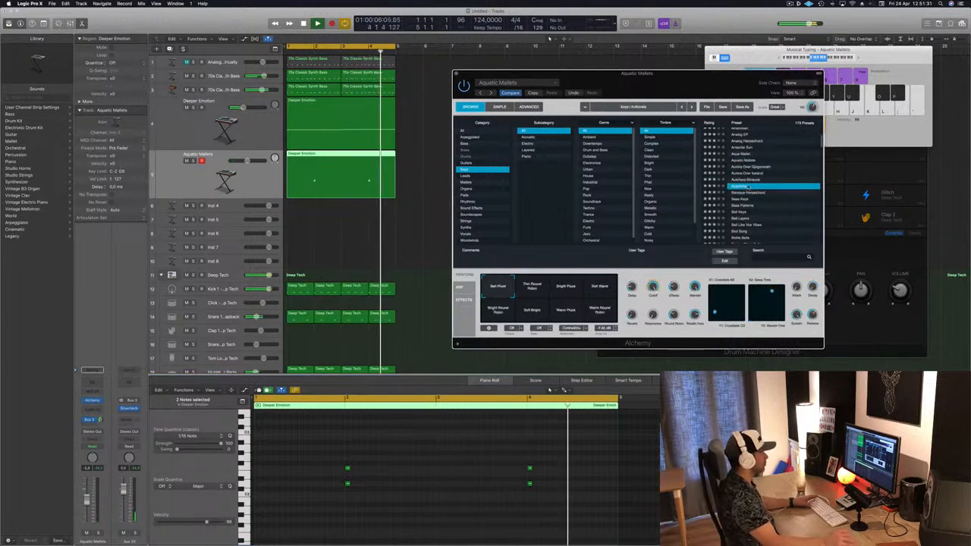
scroll(705, 201, "down", 2)
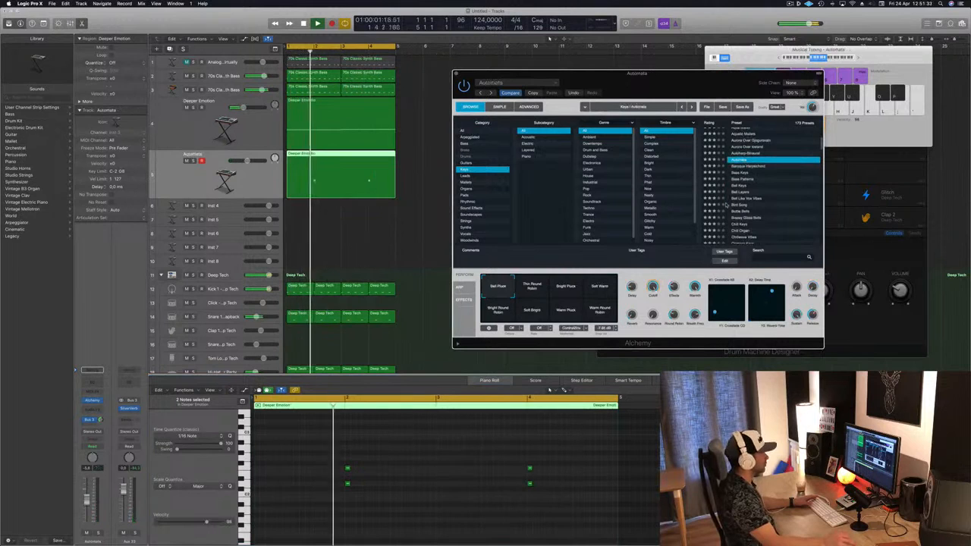
scroll(758, 194, "down", 1)
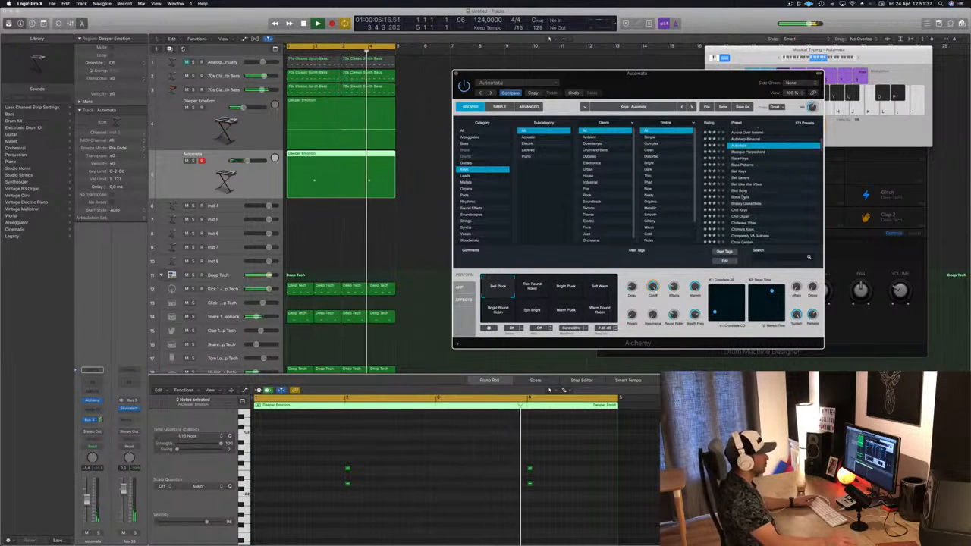
left_click(746, 197)
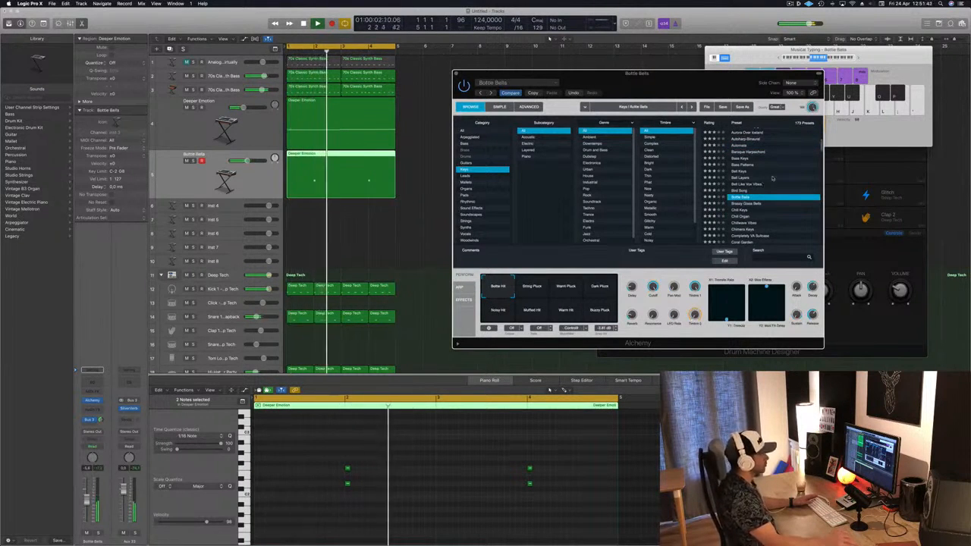
Load the Chill Keys preset and lower the track's volume
scroll(771, 191, "down", 2)
left_click(745, 182)
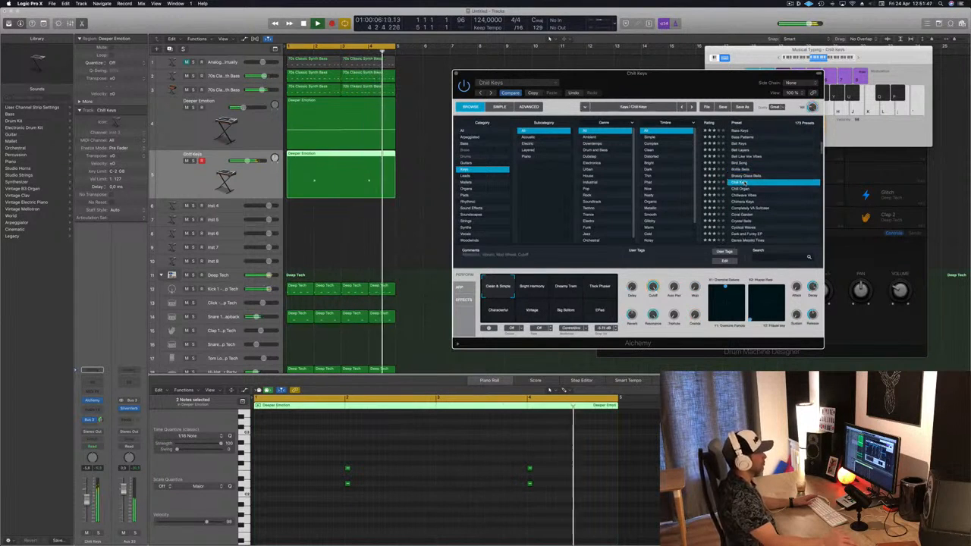
left_click_drag(86, 501, 86, 517)
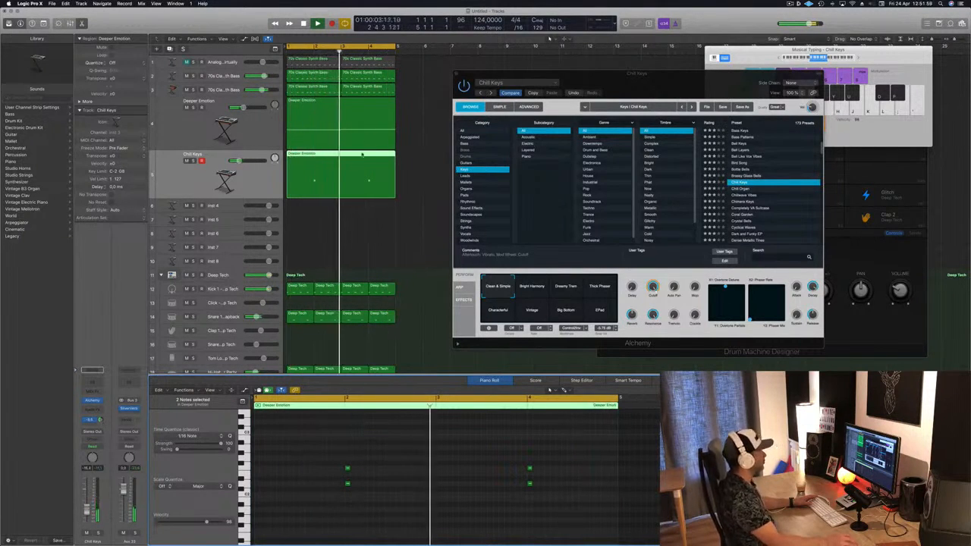
Close the Alchemy window and create a new track duplicating the Chill Keys track's settings
left_click(456, 74)
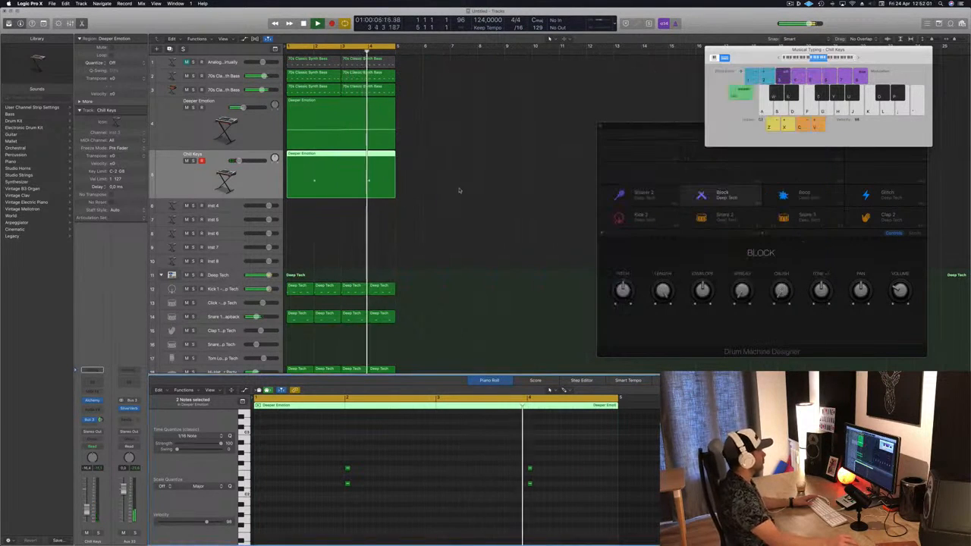
left_click(459, 190)
left_click(230, 171)
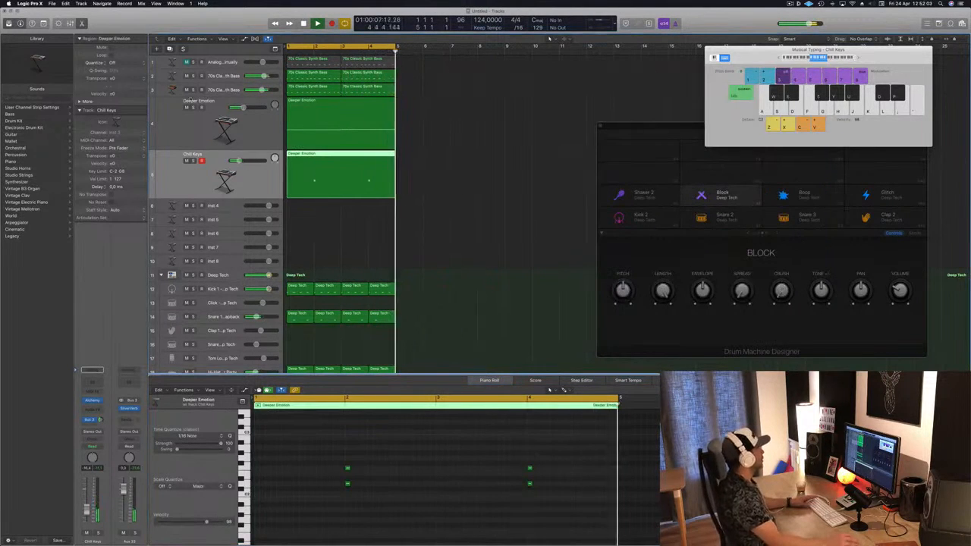
left_click(170, 48)
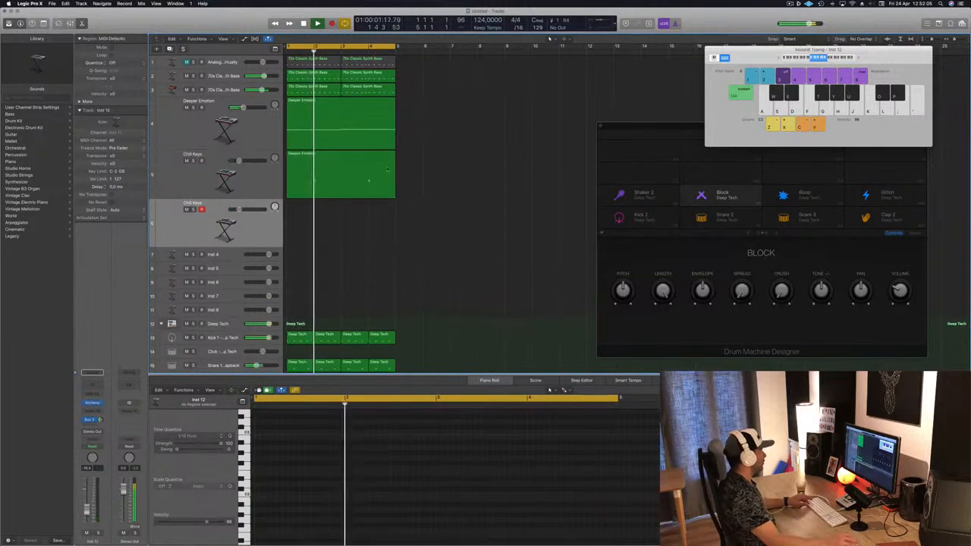
Move the chord region onto the new track and shift all its notes half a bar later
left_click_drag(343, 166, 343, 214)
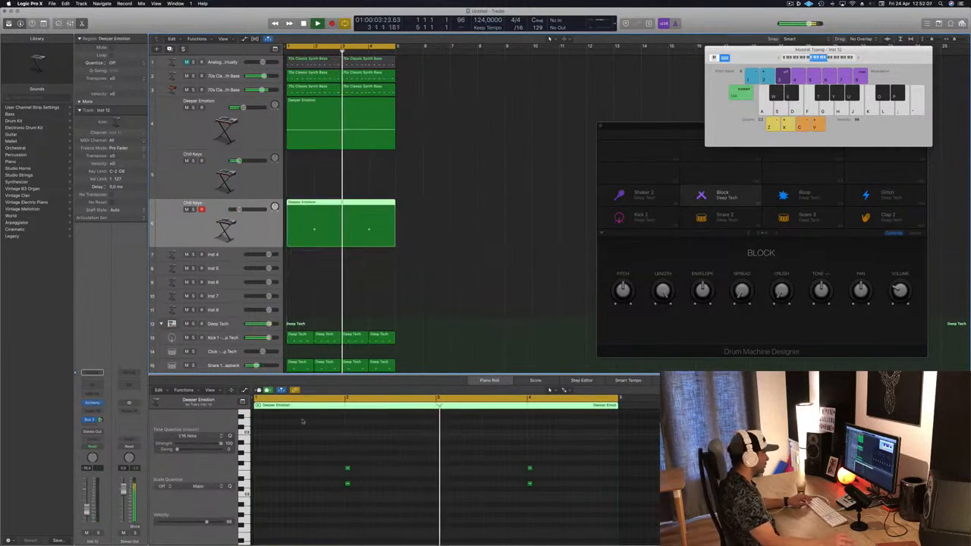
left_click_drag(299, 445, 568, 499)
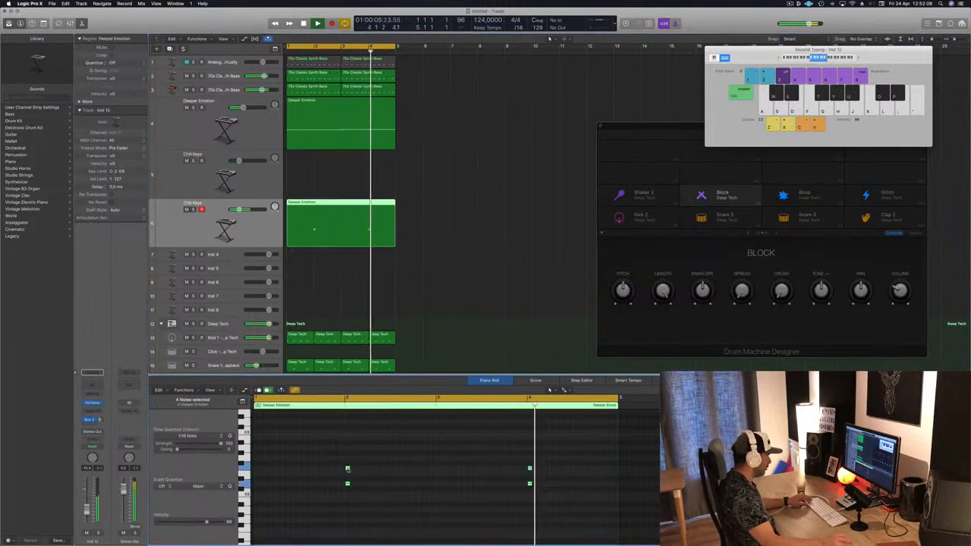
left_click_drag(348, 469, 392, 469)
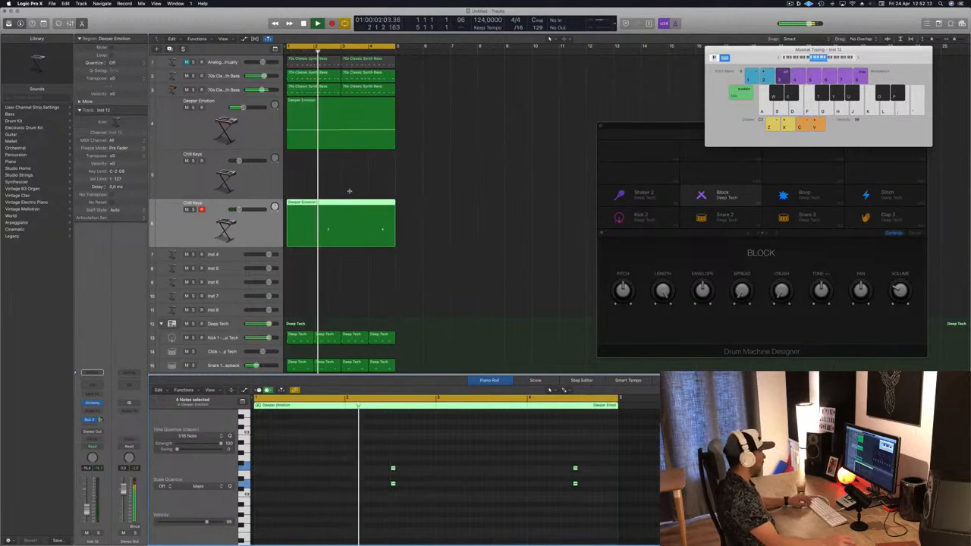
Audition playback and reposition the offset chord notes on the new track in the piano roll
left_click_drag(330, 202, 331, 182, "alt")
key("space")
left_click_drag(309, 446, 560, 521)
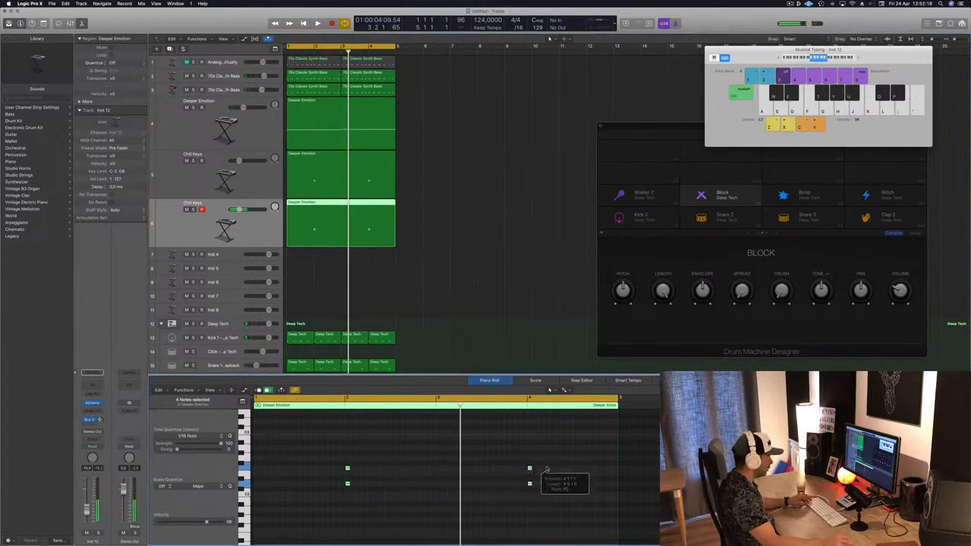
left_click_drag(546, 470, 575, 469)
key("space")
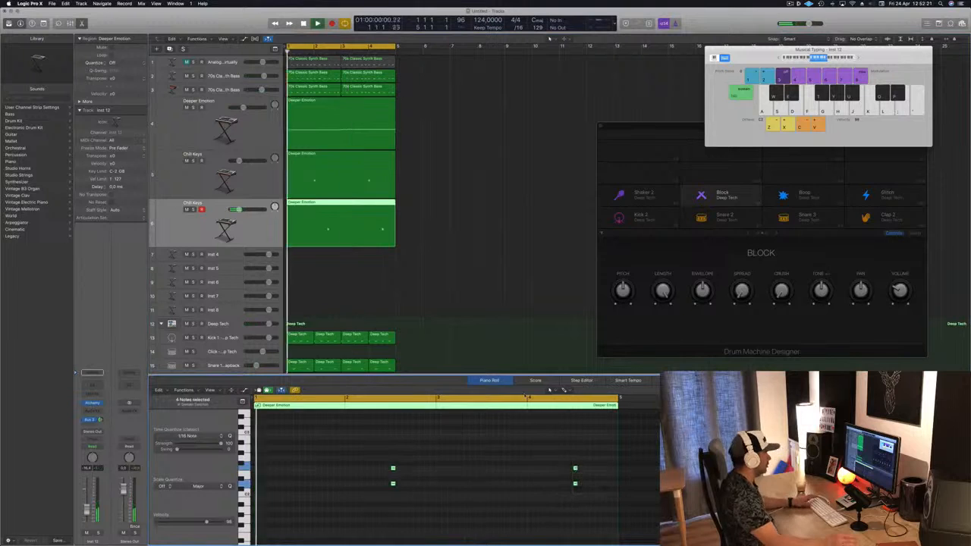
left_click_drag(372, 456, 577, 500)
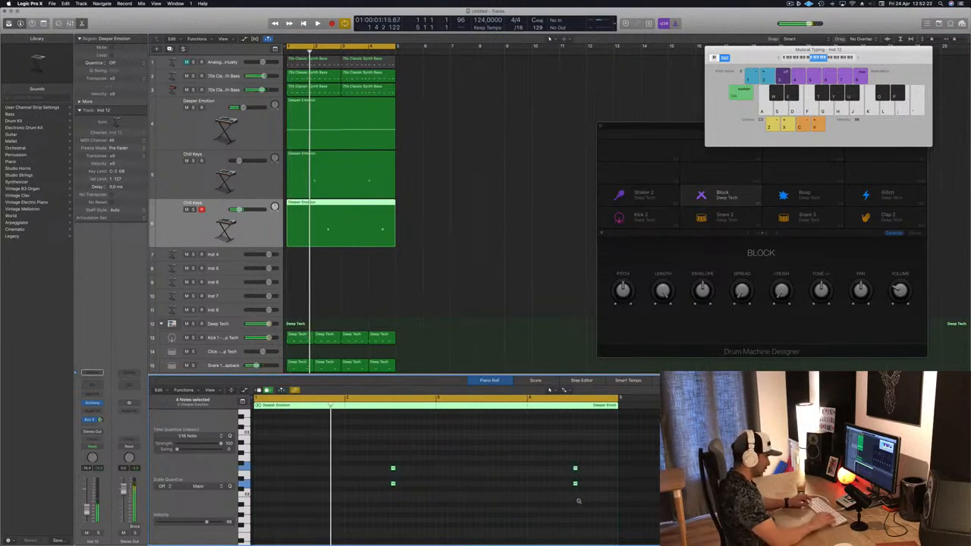
key("space")
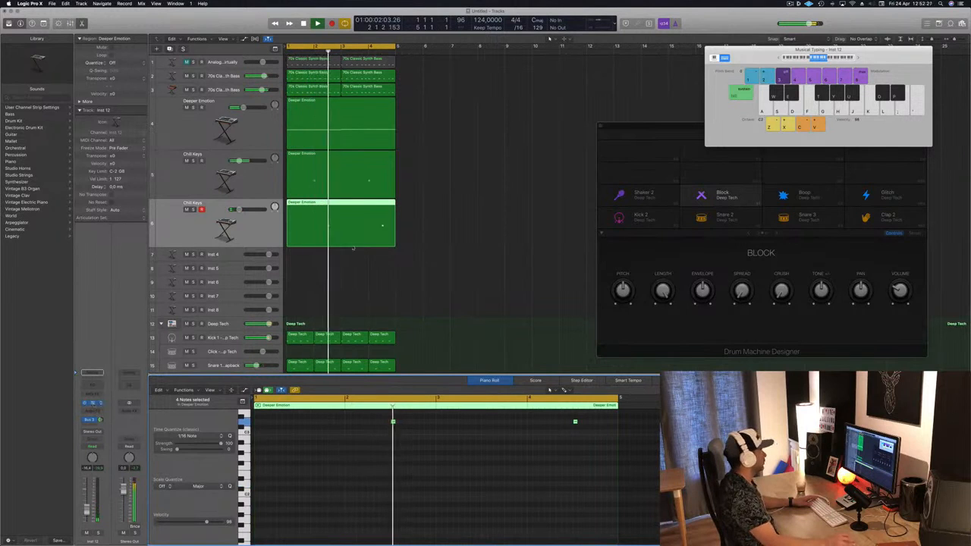
Open the new track's Alchemy instrument and audition Keys presets such as Dirty House Organ, Electric Piano Vox Layers and Fizzy Funk Synth
left_click_drag(275, 22, 684, 110)
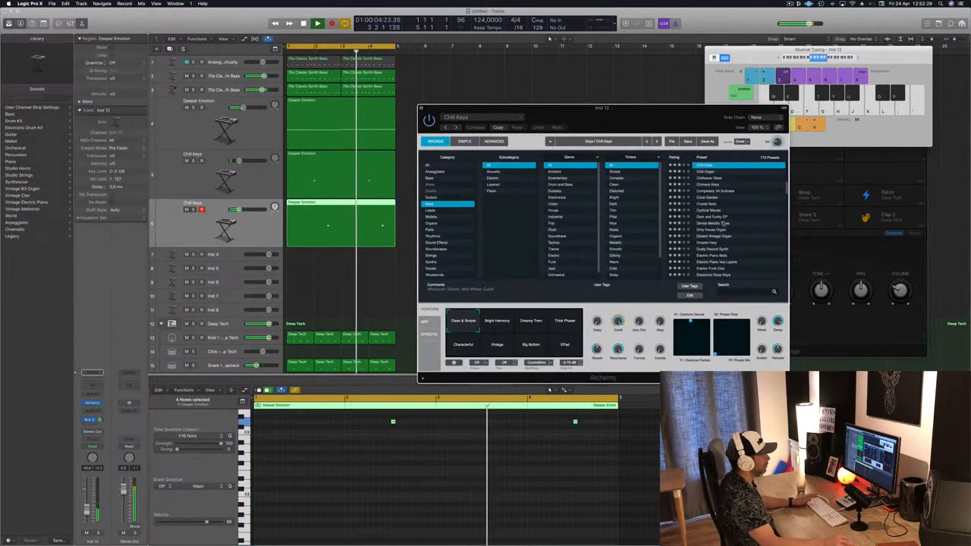
scroll(763, 204, "down", 2)
left_click(723, 206)
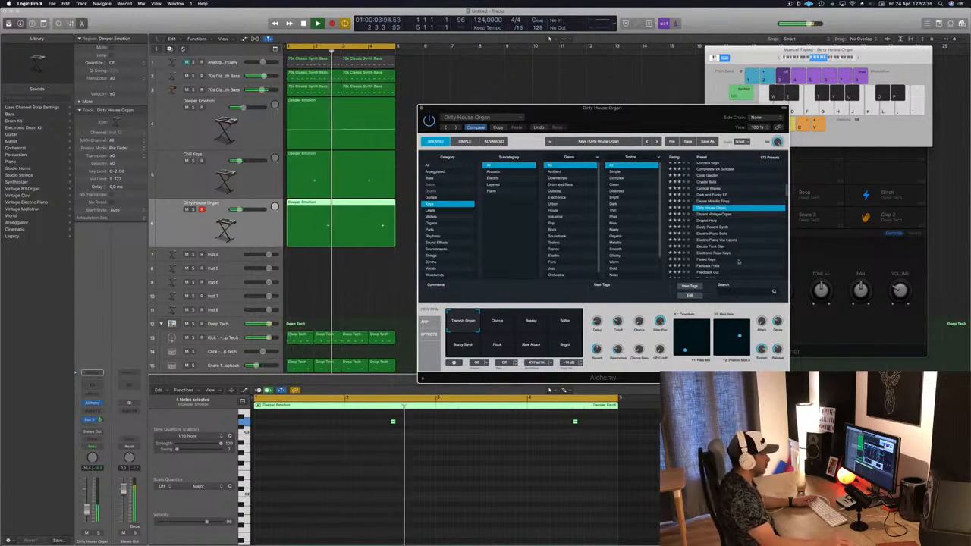
scroll(750, 242, "down", 2)
left_click(713, 219)
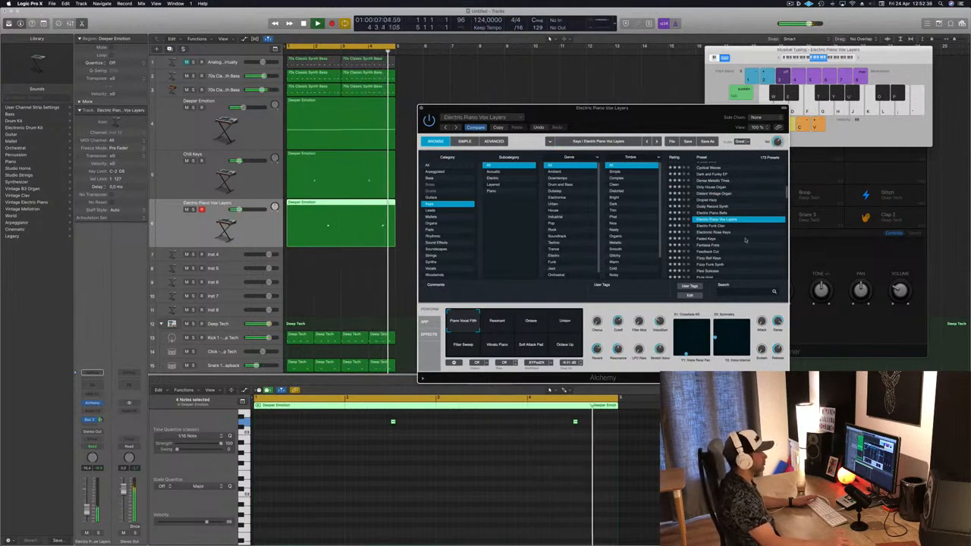
scroll(739, 237, "down", 2)
left_click(728, 241)
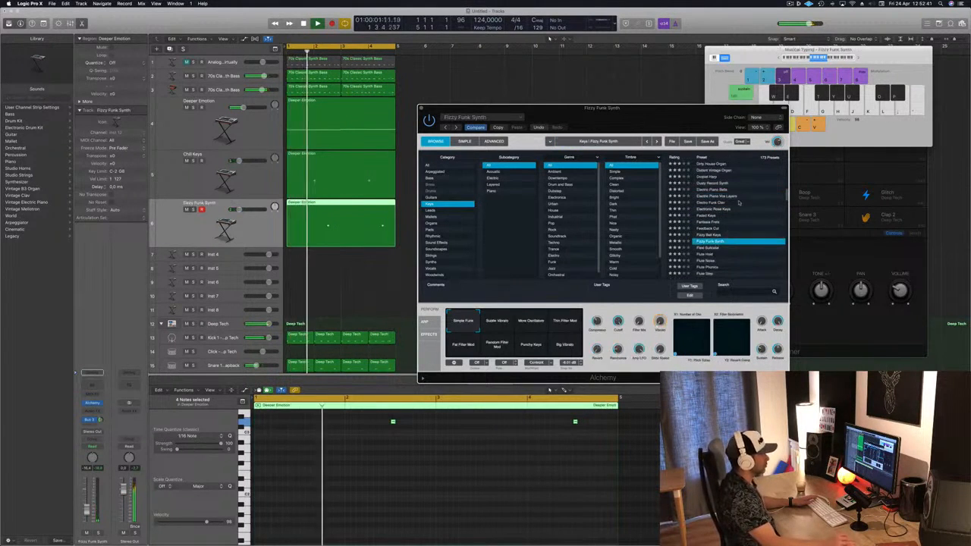
scroll(739, 216, "down", 6)
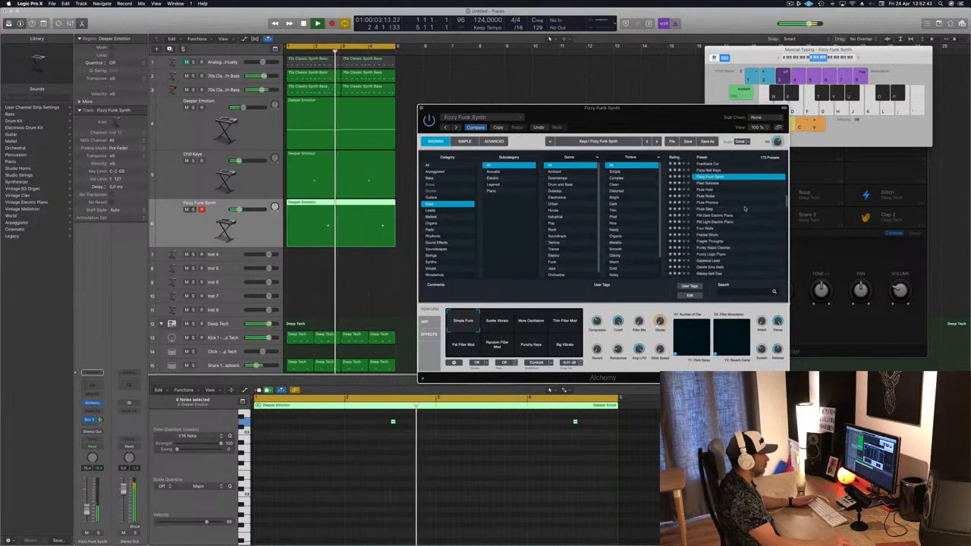
left_click(728, 231)
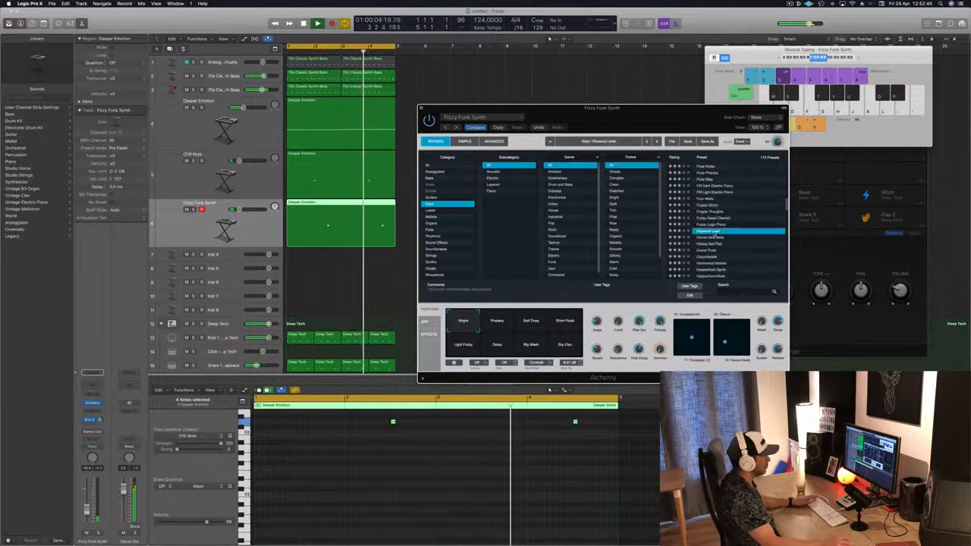
scroll(742, 214, "down", 3)
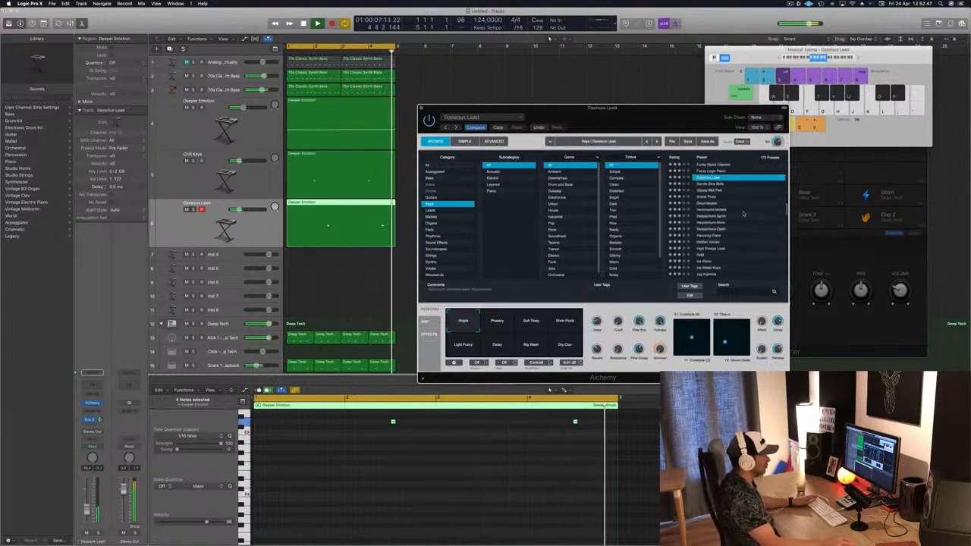
Browse the Organs category, auditioning Clean Organ, Organ Harmonia and Spiritual Downpour, and load The Lost Chord preset
left_click(431, 223)
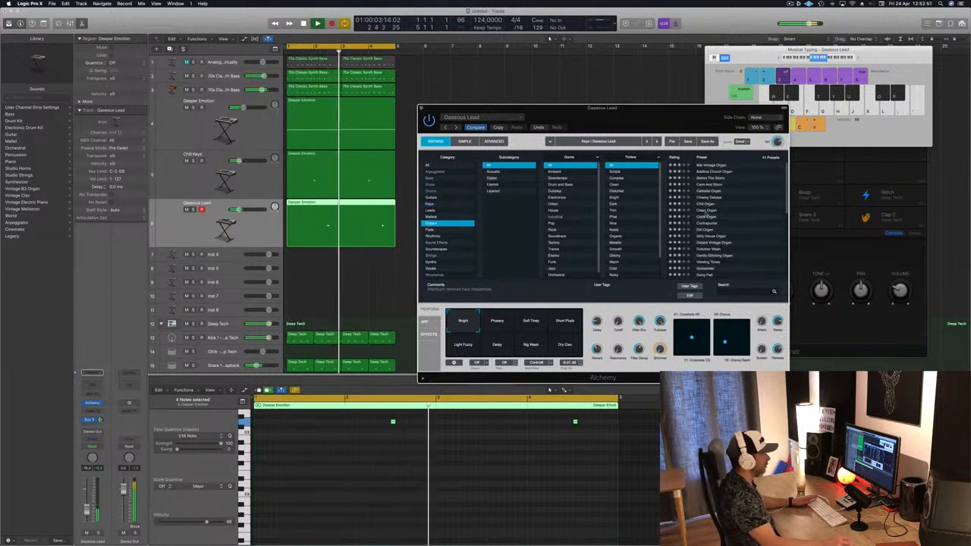
left_click(713, 210)
scroll(735, 225, "down", 3)
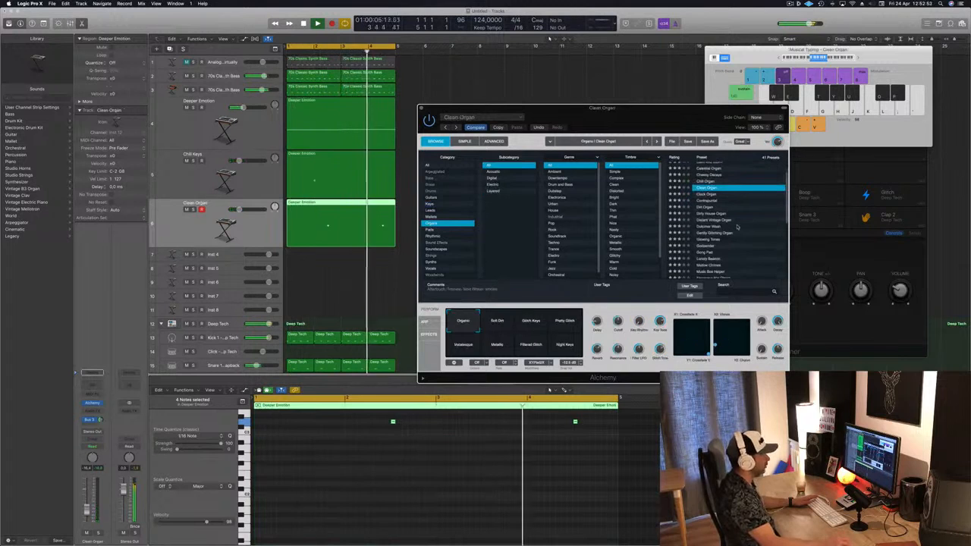
scroll(740, 227, "down", 2)
scroll(738, 227, "down", 2)
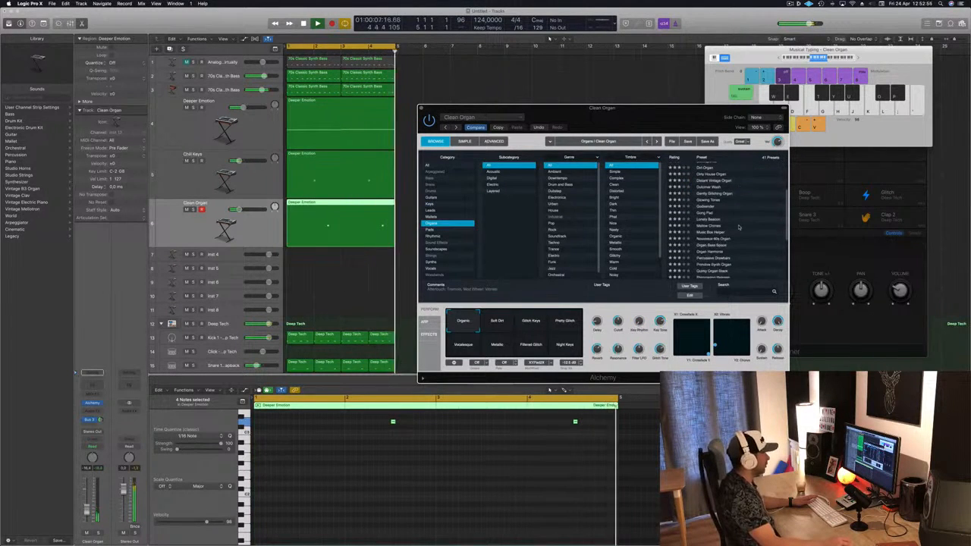
left_click(713, 244)
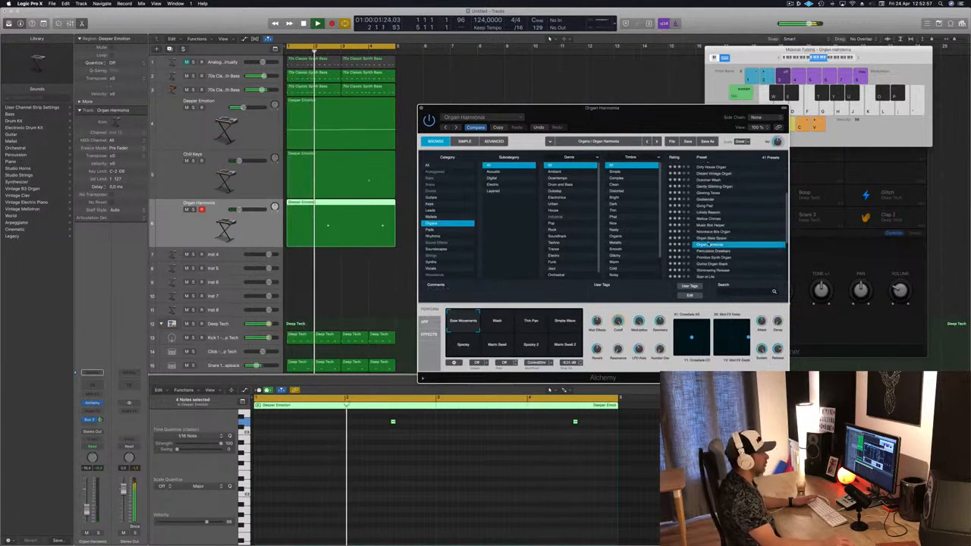
left_click(647, 142)
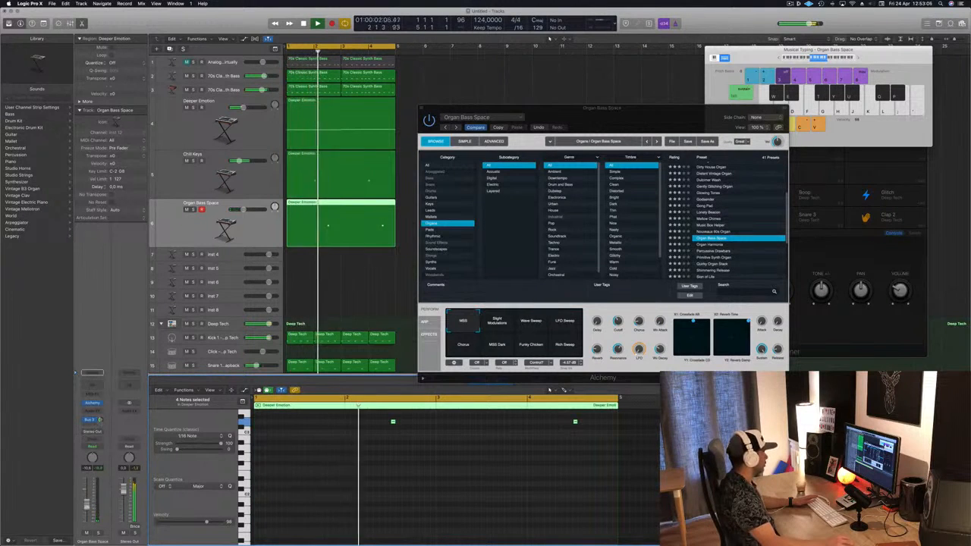
left_click_drag(101, 420, 100, 425)
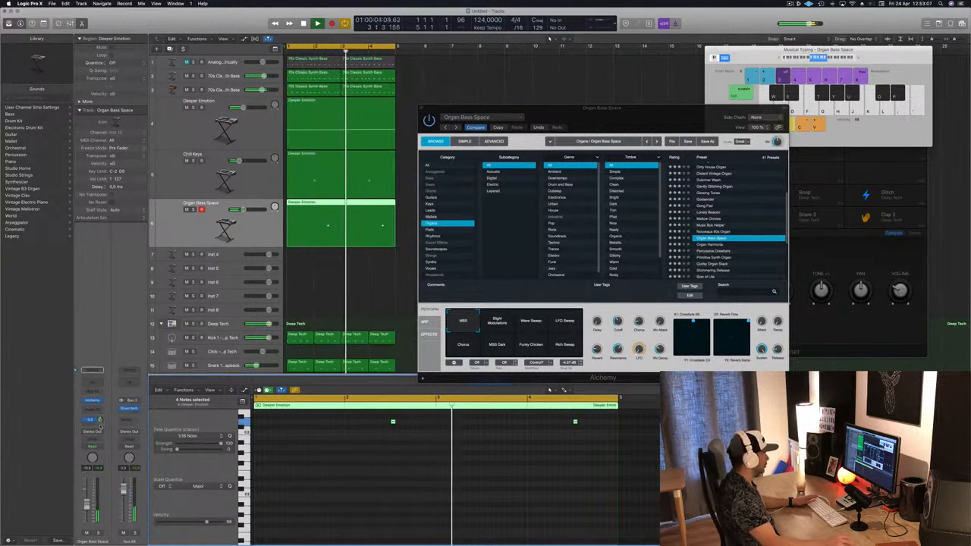
scroll(705, 228, "down", 5)
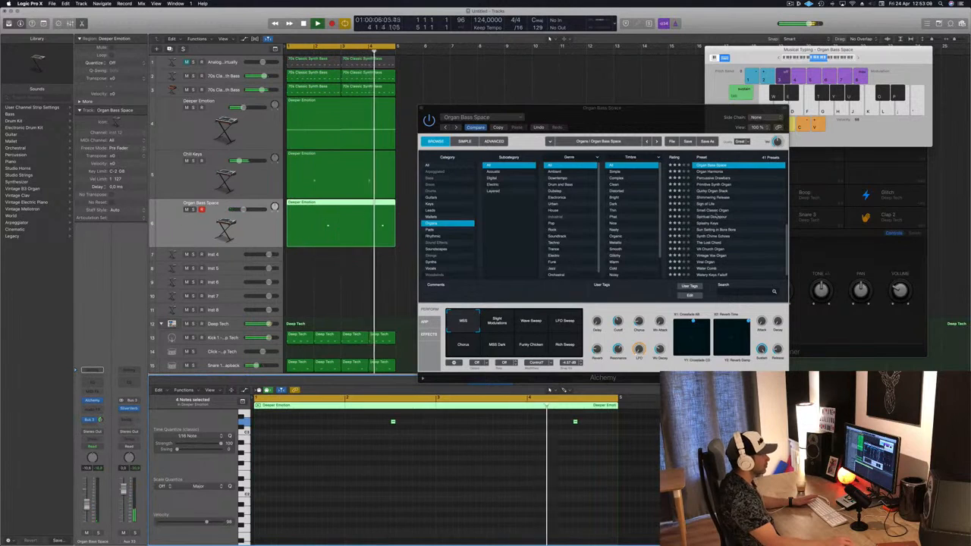
left_click(713, 217)
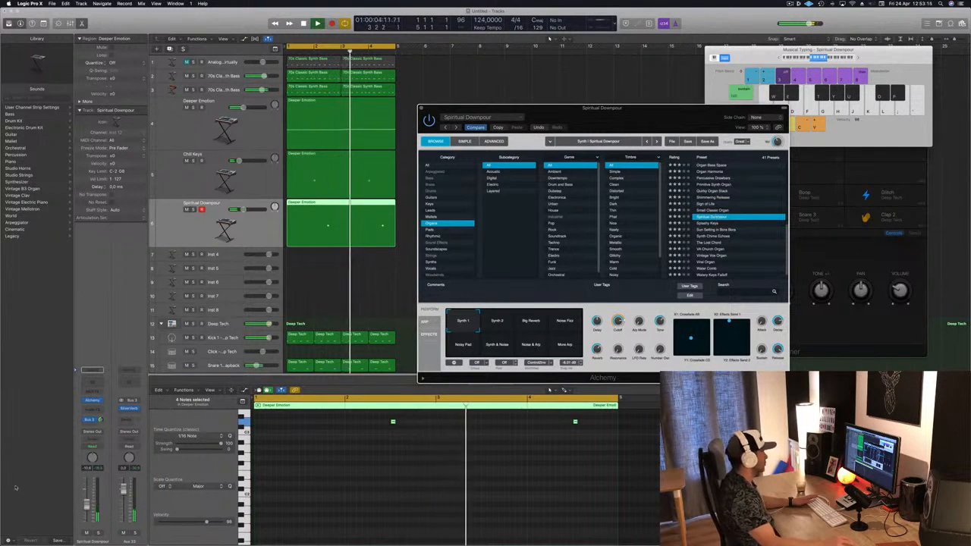
left_click_drag(87, 505, 88, 500)
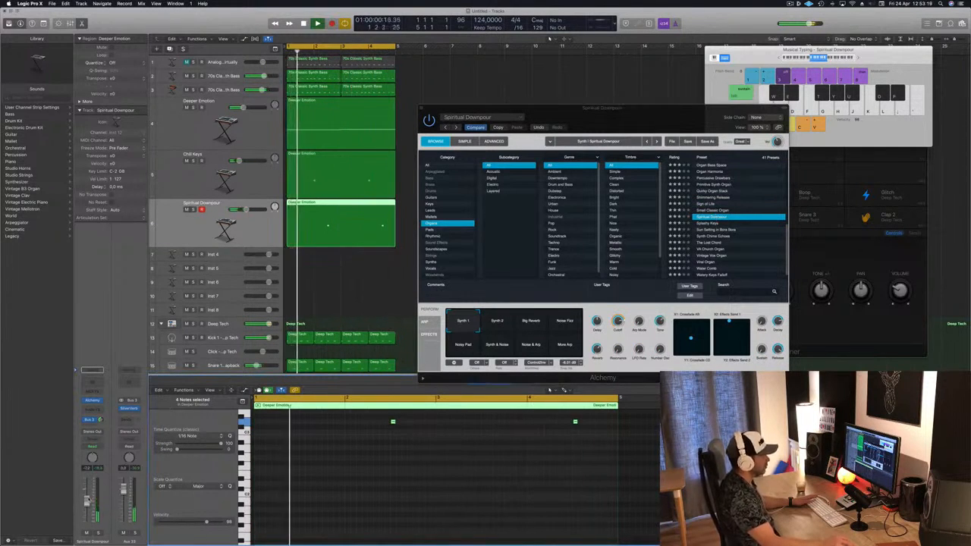
left_click(709, 242)
left_click_drag(643, 116, 709, 98)
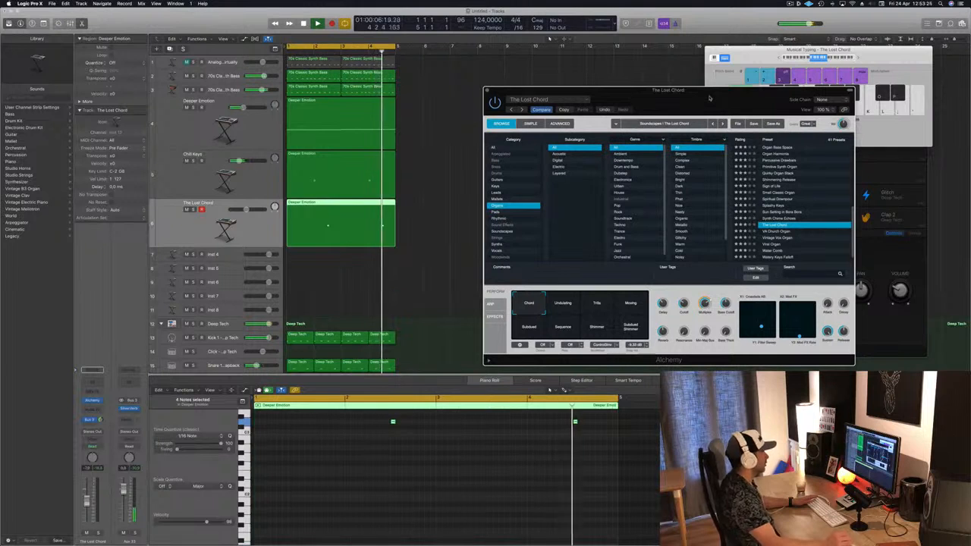
Add a send from The Lost Chord track to Bus 11
left_click(97, 432)
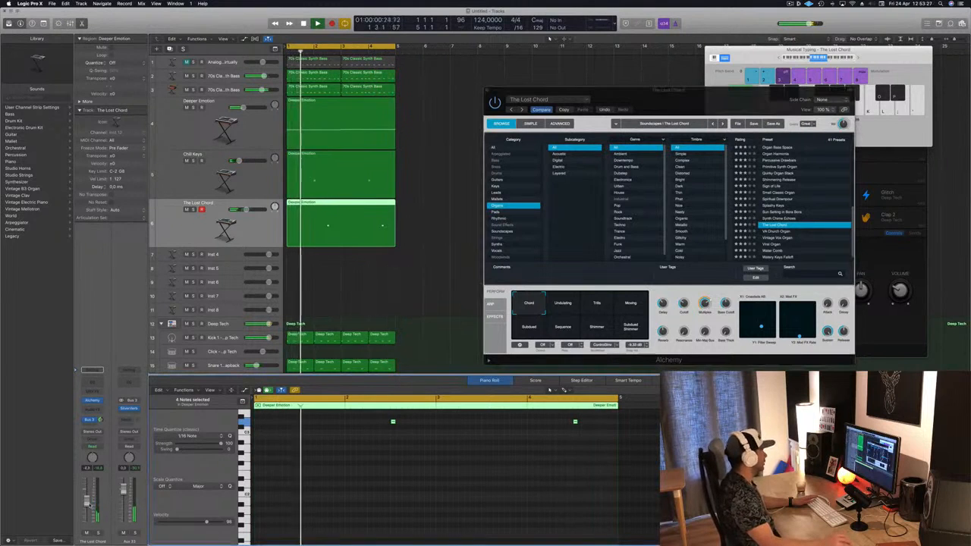
left_click(93, 426)
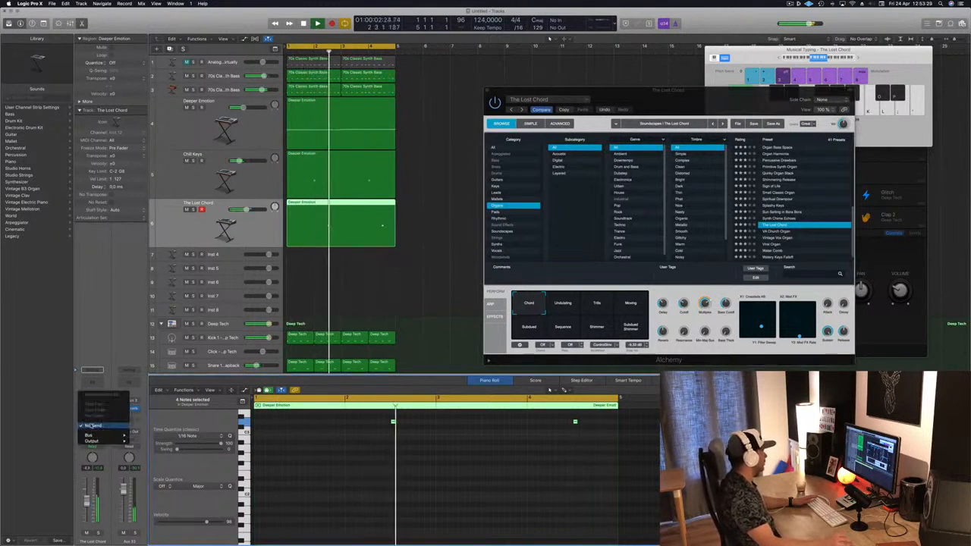
mouse_move(89, 435)
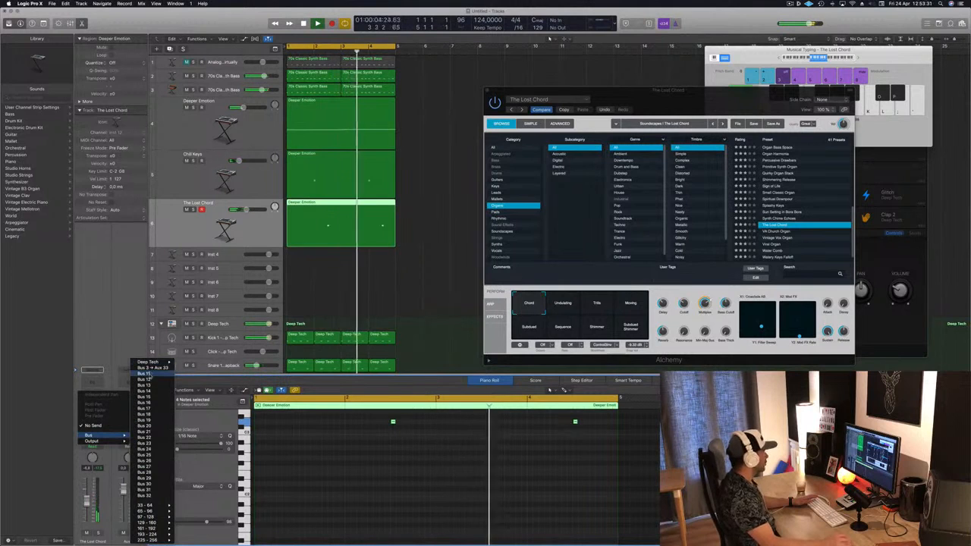
left_click(151, 368)
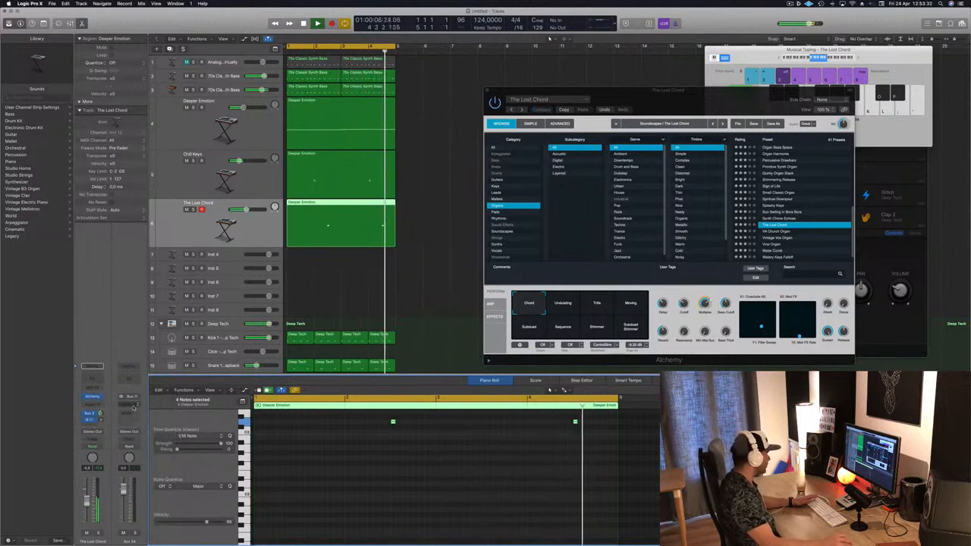
Insert a Stereo Delay plug-in on the new aux channel fed by Bus 11
left_click(127, 407)
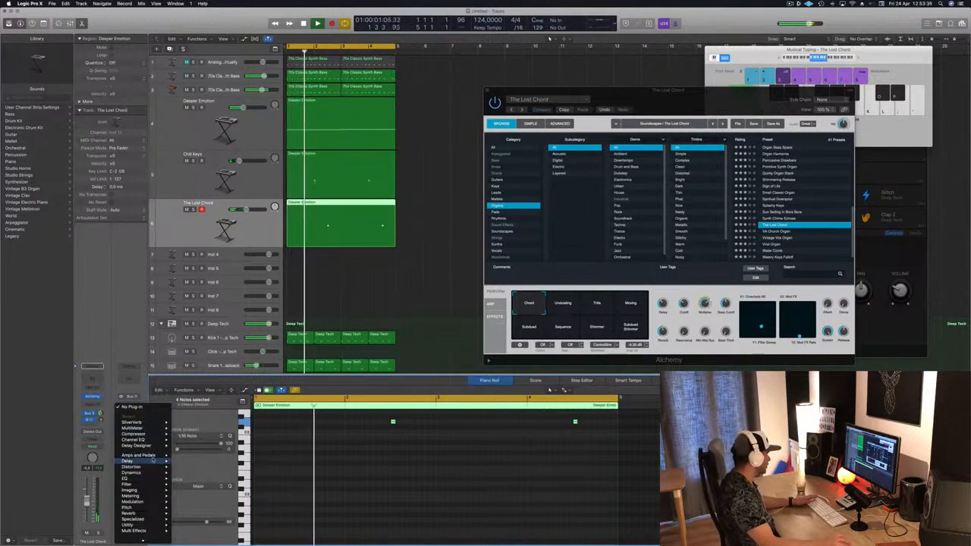
mouse_move(154, 455)
mouse_move(185, 466)
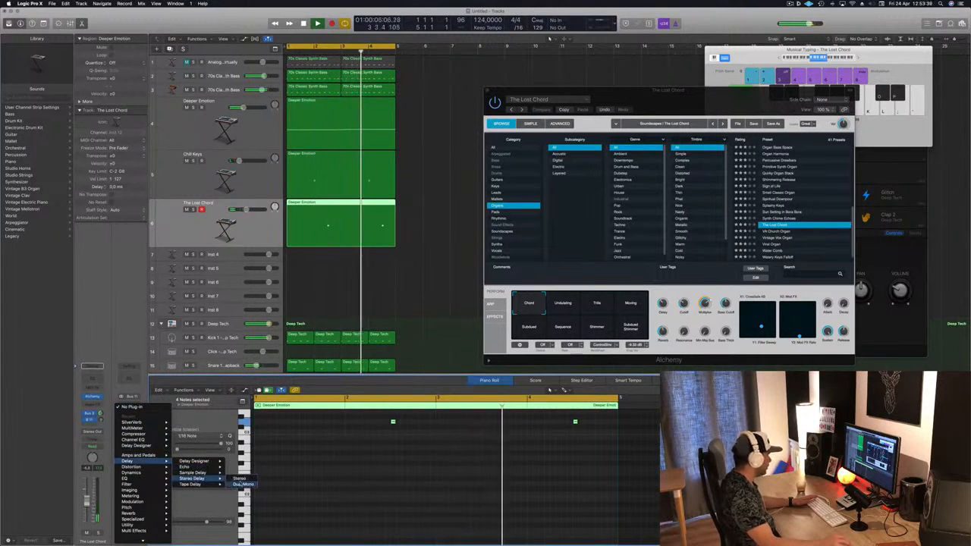
left_click(239, 478)
Load the Dual 1/2 Note Dotted preset in the Stereo Delay
left_click_drag(14, 36, 426, 121)
left_click(466, 108)
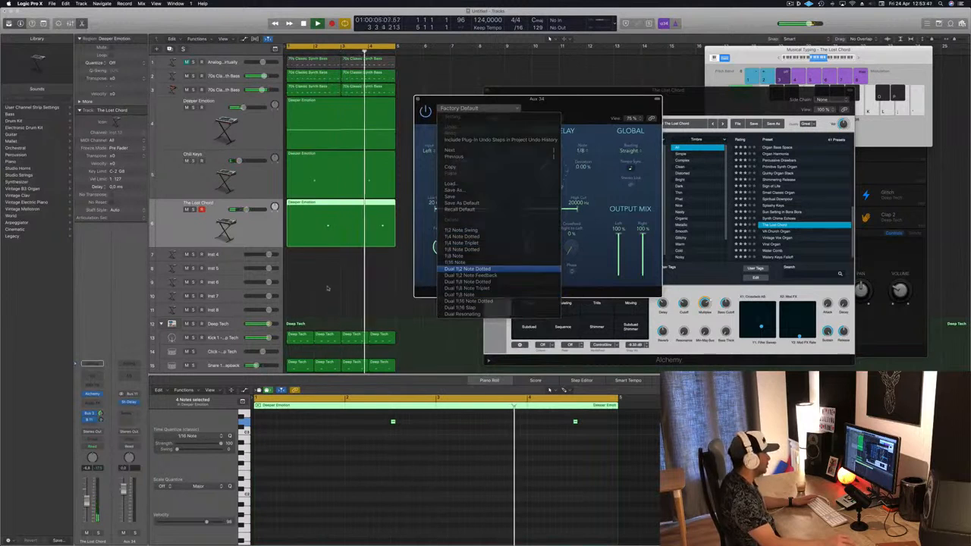
left_click(486, 307)
Raise the track's send level and close the Stereo Delay window
left_click_drag(100, 420, 104, 393)
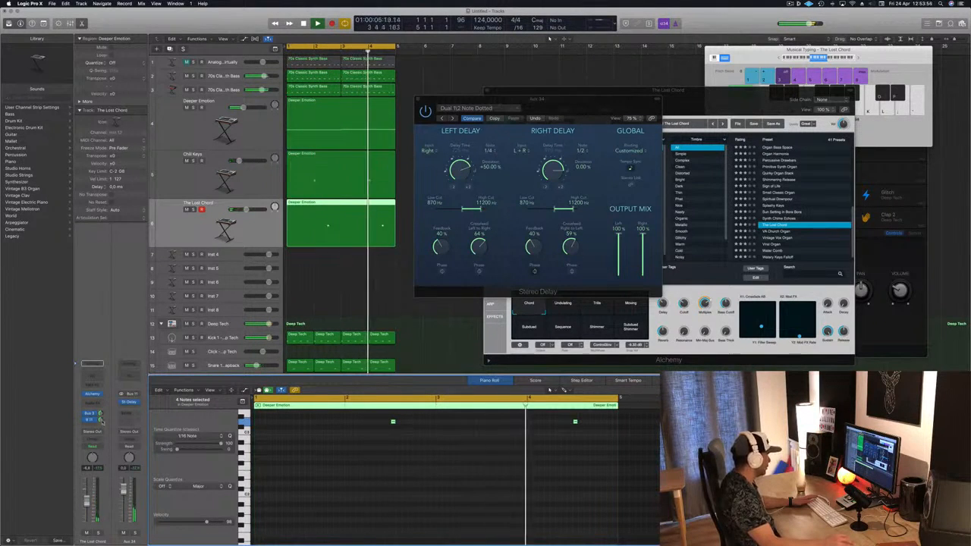
left_click(417, 99)
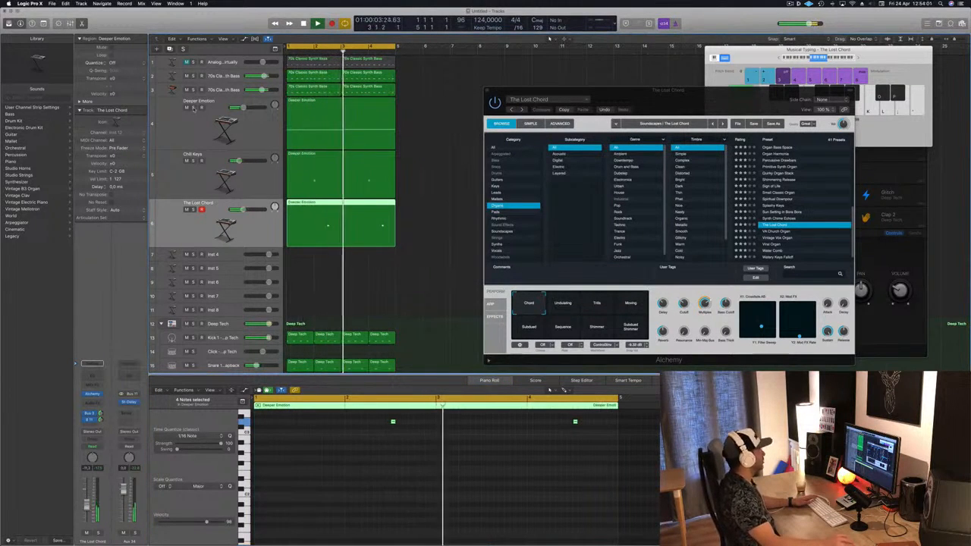
Save the project and close the Alchemy window
key("ctrl+s")
key("ctrl+s")
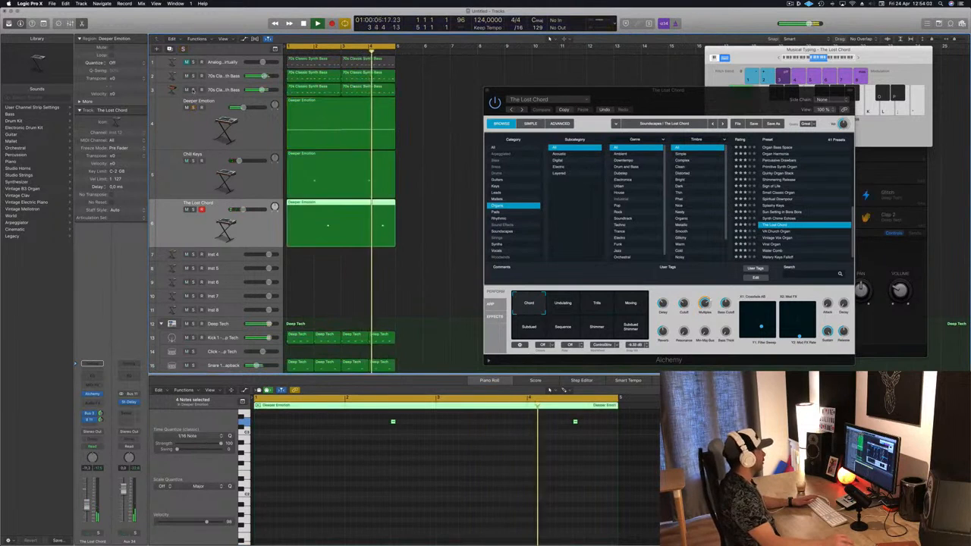
key("ctrl+s")
key("ctrl+s")
left_click_drag(687, 94, 626, 91)
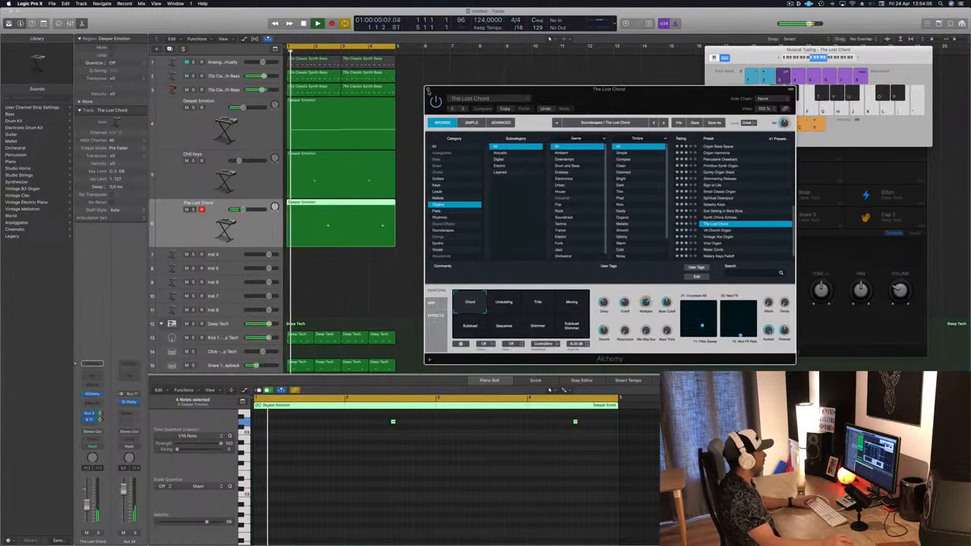
left_click(426, 87)
Repeat all regions to extend the arrangement to 16 bars
scroll(454, 131, "down", 10)
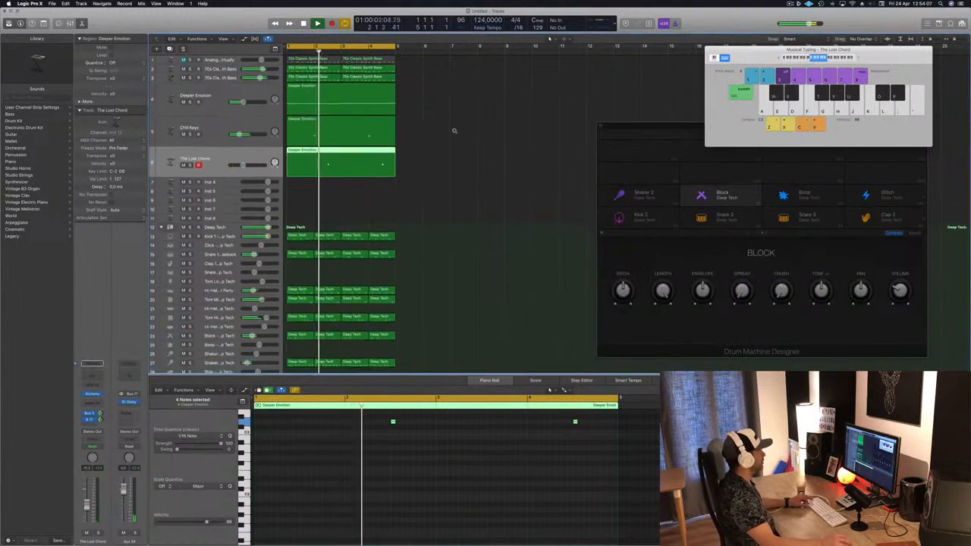
left_click(219, 168)
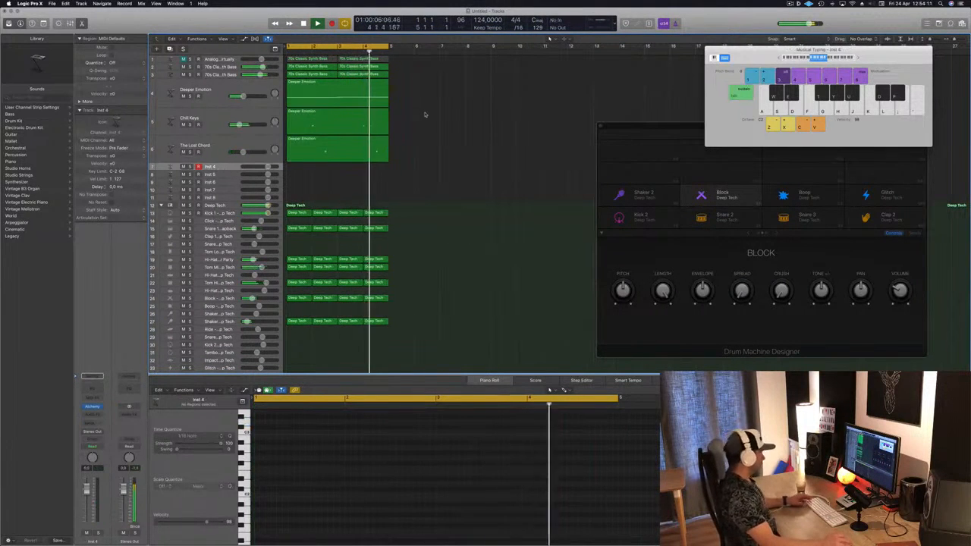
key("ctrl+super+r")
key("ctrl+super+r")
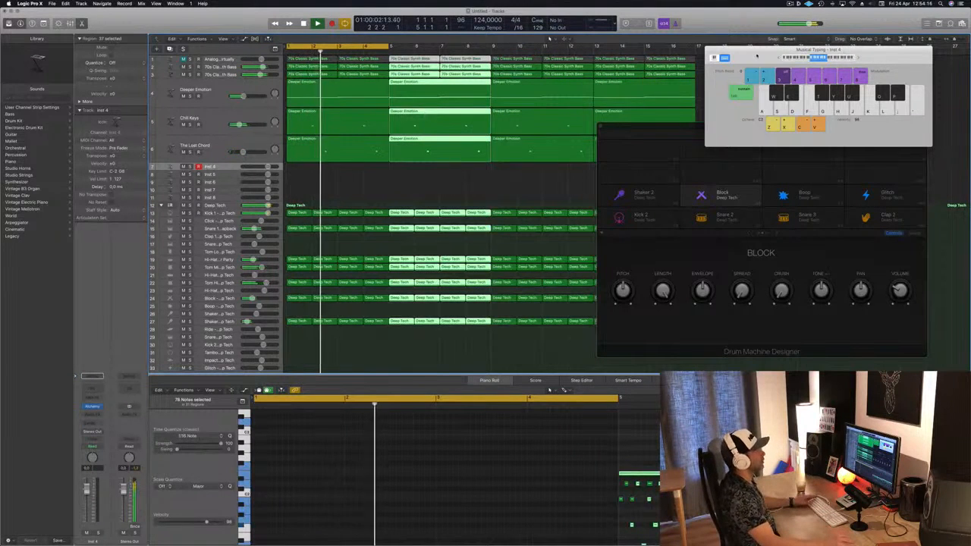
Set the cycle range to cover the 16 bars from bar 1 to bar 17 and return to the start
left_click_drag(760, 52, 697, 73)
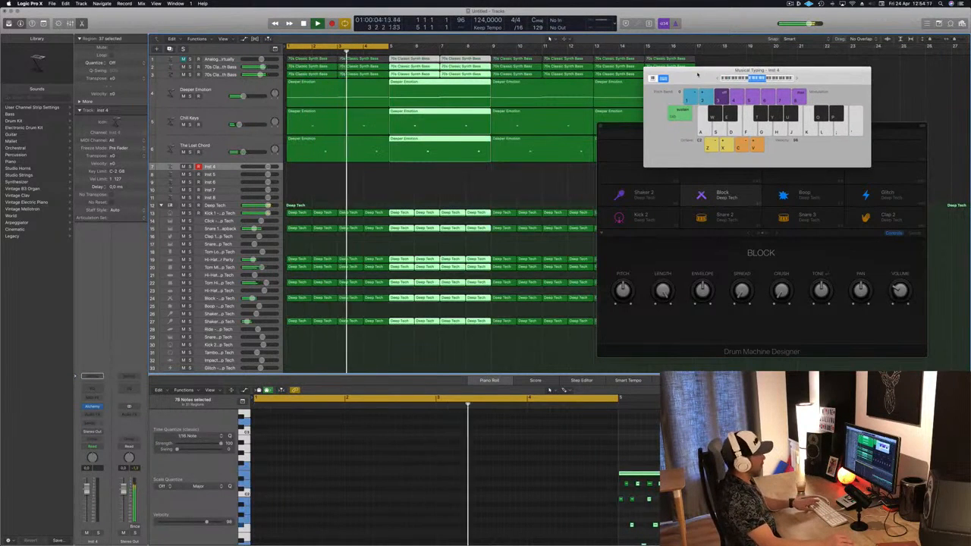
left_click_drag(698, 74, 732, 157)
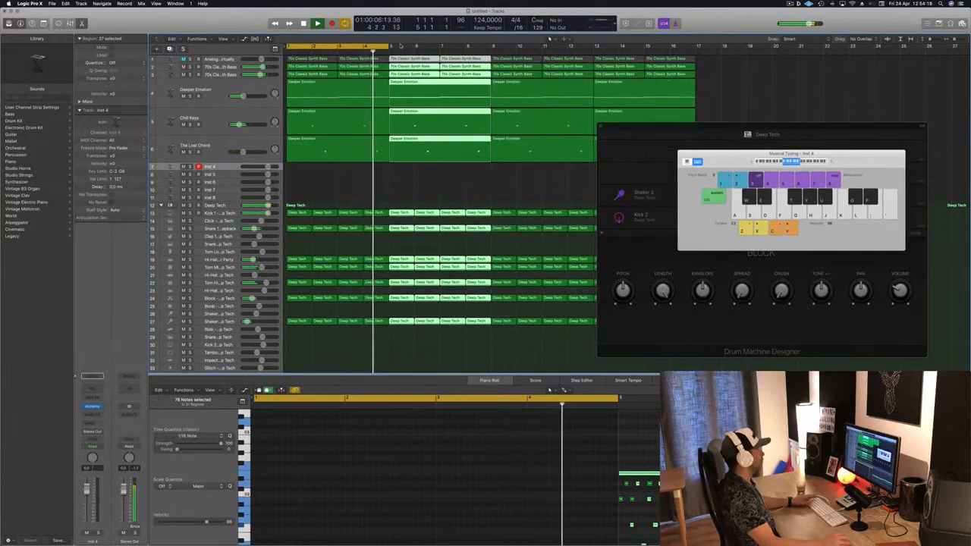
left_click_drag(389, 47, 694, 47)
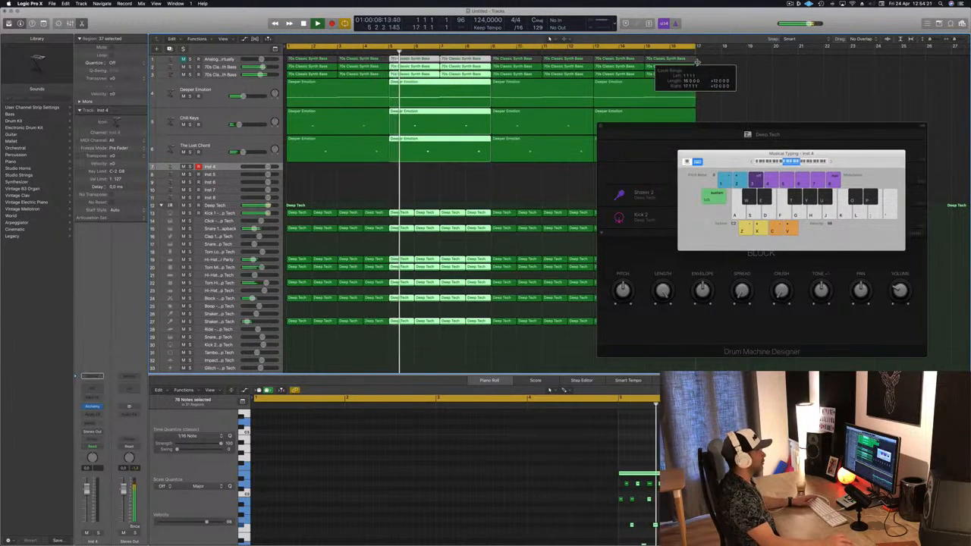
key("Return")
Open Alchemy on the empty Inst 4 track and load the Cistern Strings preset from the Strings category
left_click(501, 166)
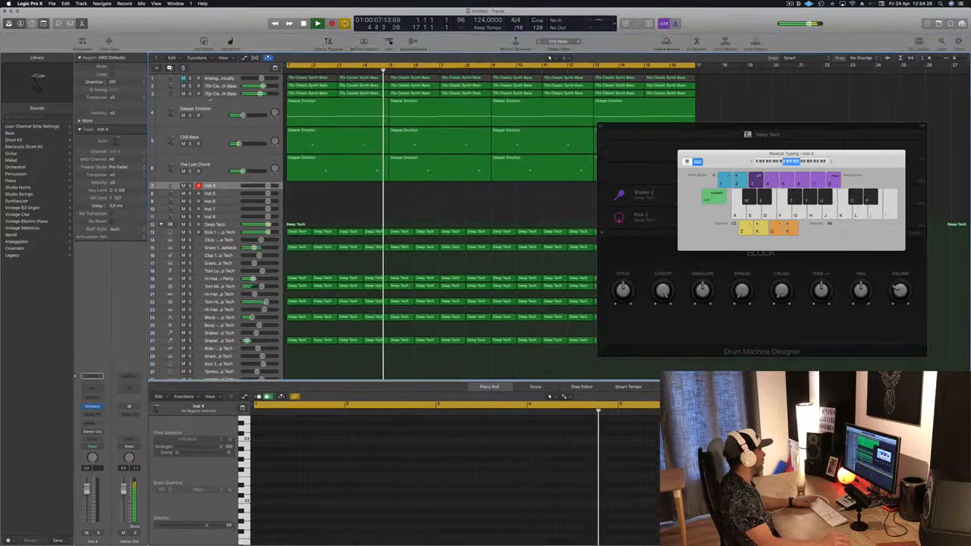
key("ctrl+alt+super+t")
key("ctrl+z")
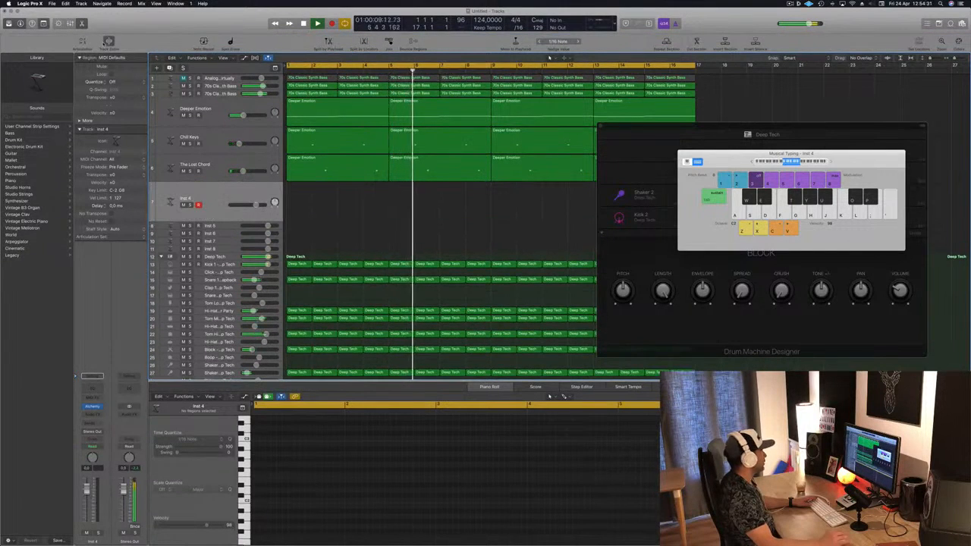
left_click(92, 407)
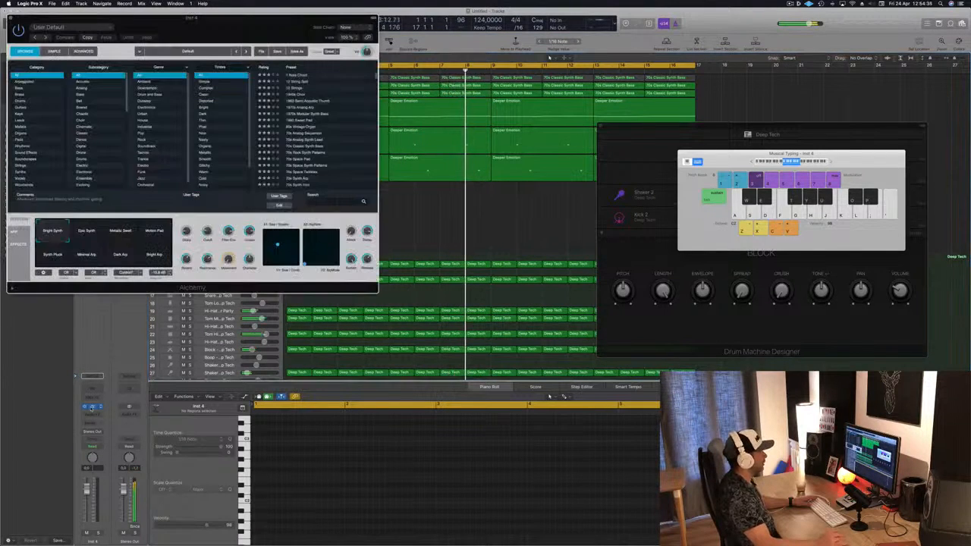
left_click_drag(233, 23, 570, 123)
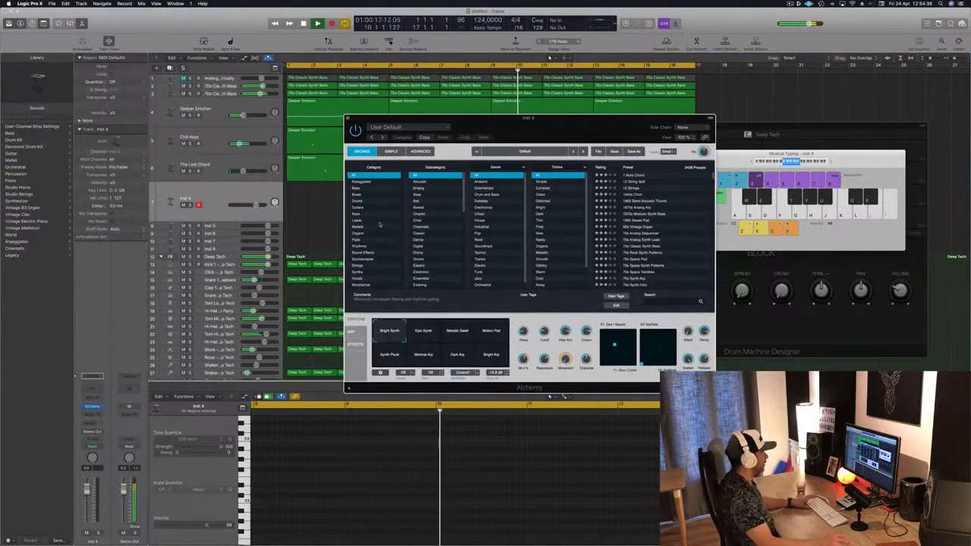
left_click(364, 265)
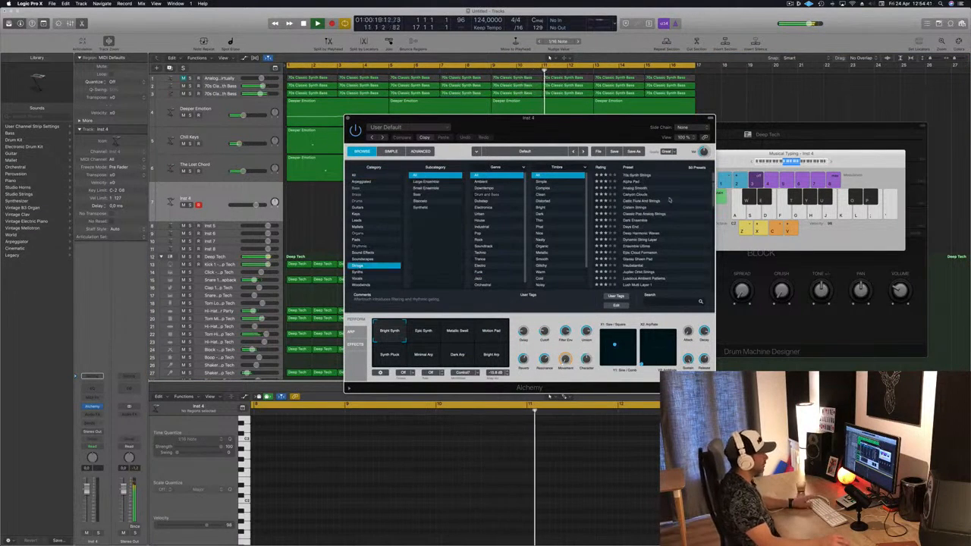
left_click(643, 208)
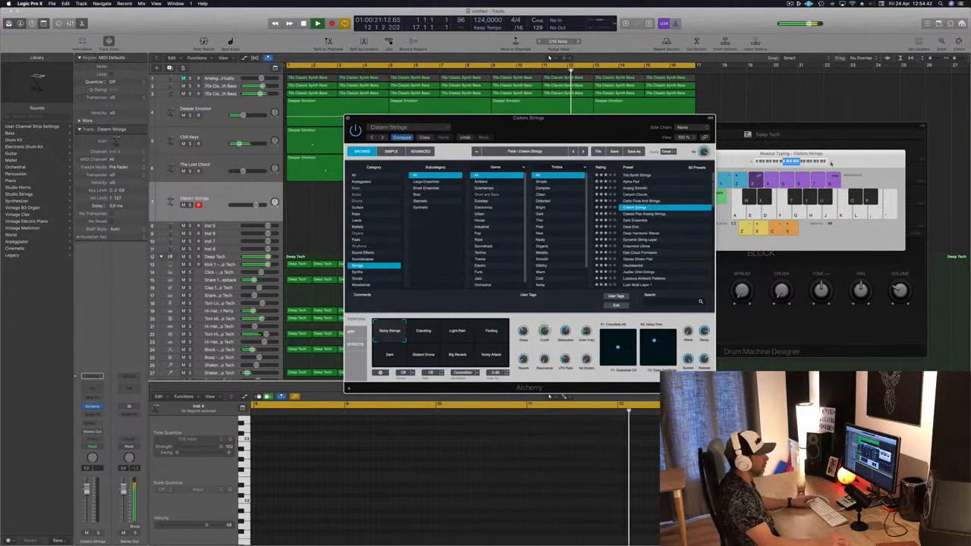
Audition Alchemy performance pads and load the Classic Pop Analog Strings preset during playback
left_click(830, 163)
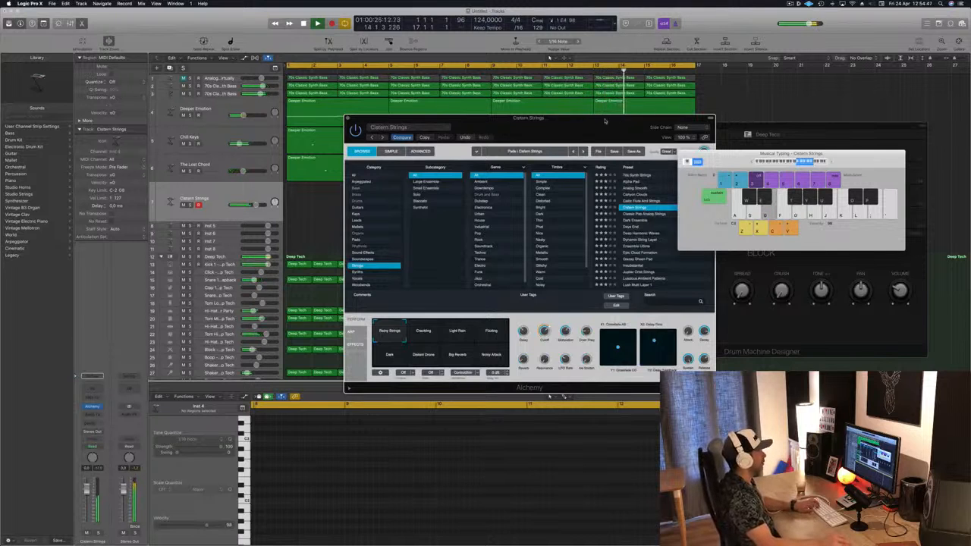
left_click_drag(604, 121, 569, 188)
left_click(85, 502)
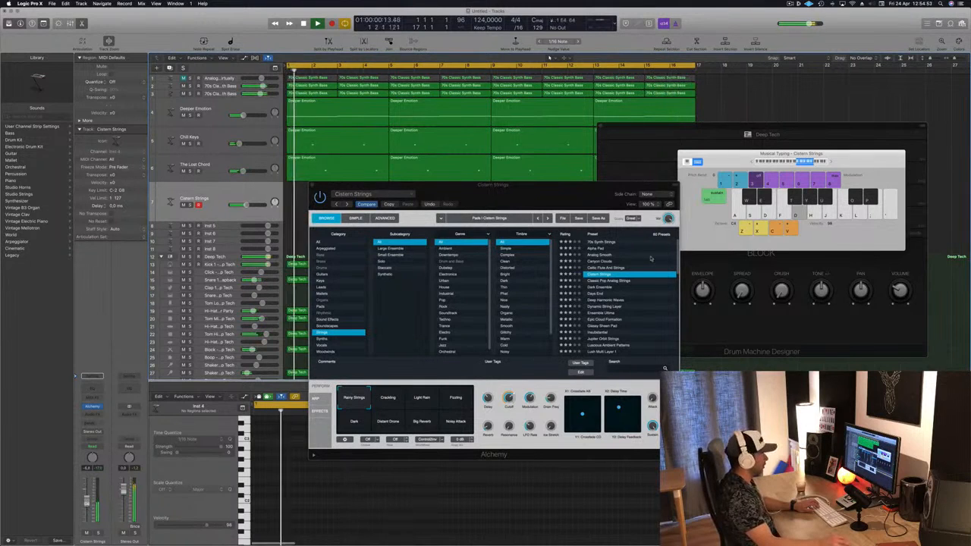
left_click(388, 399)
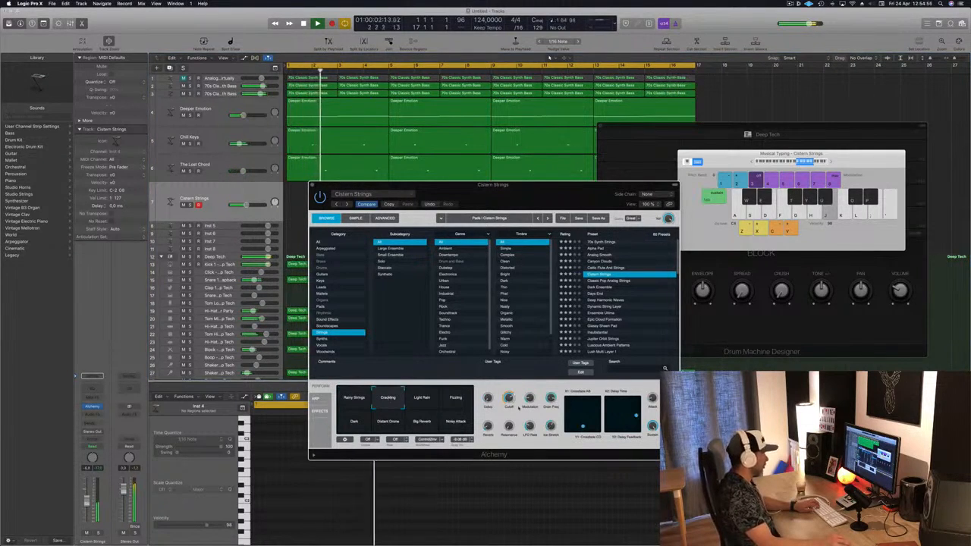
left_click(429, 423)
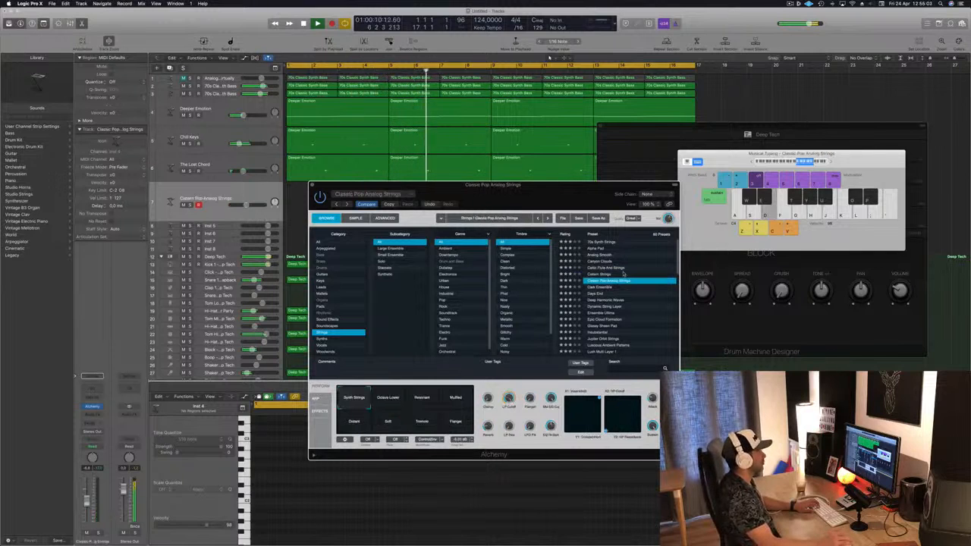
left_click_drag(538, 219, 597, 201)
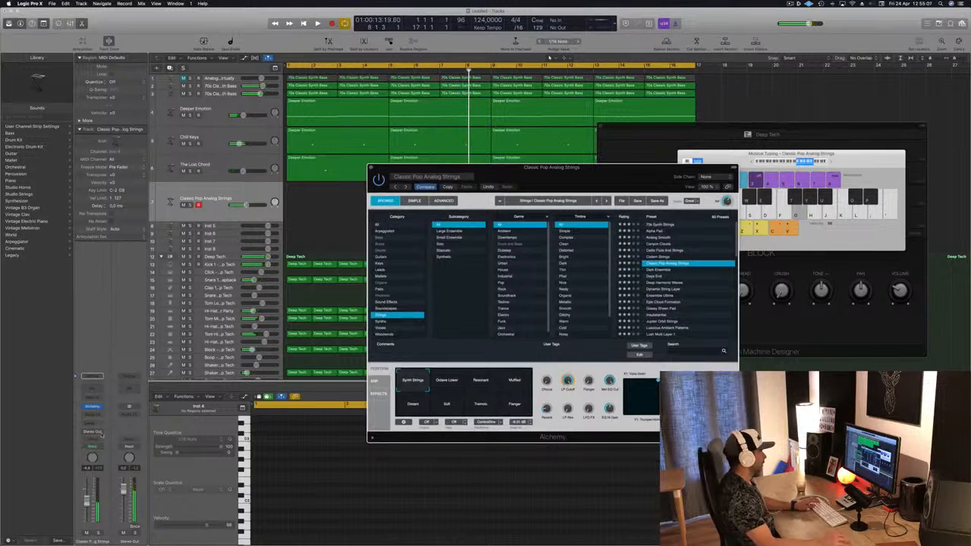
key("space")
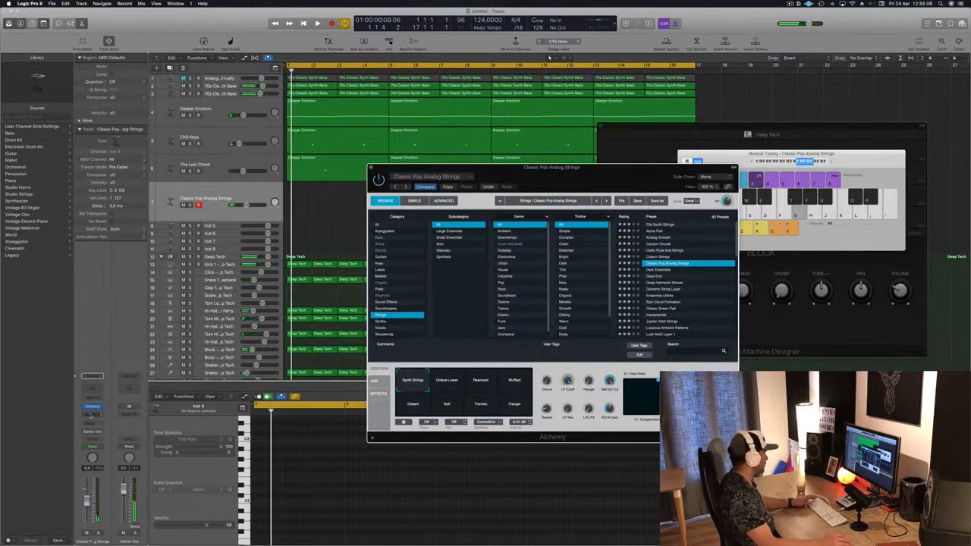
Route the strings track's send to Bus 11, the stereo delay aux
left_click(90, 426)
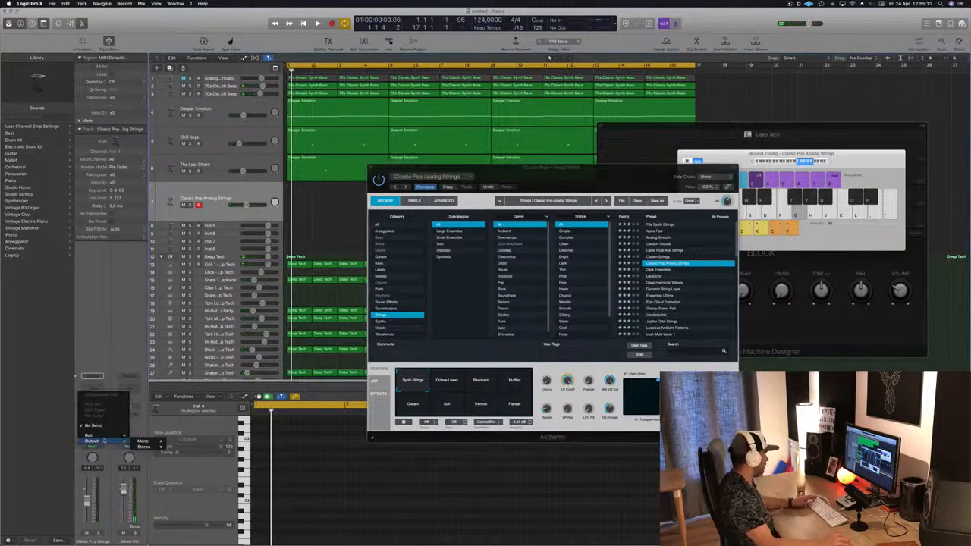
mouse_move(106, 438)
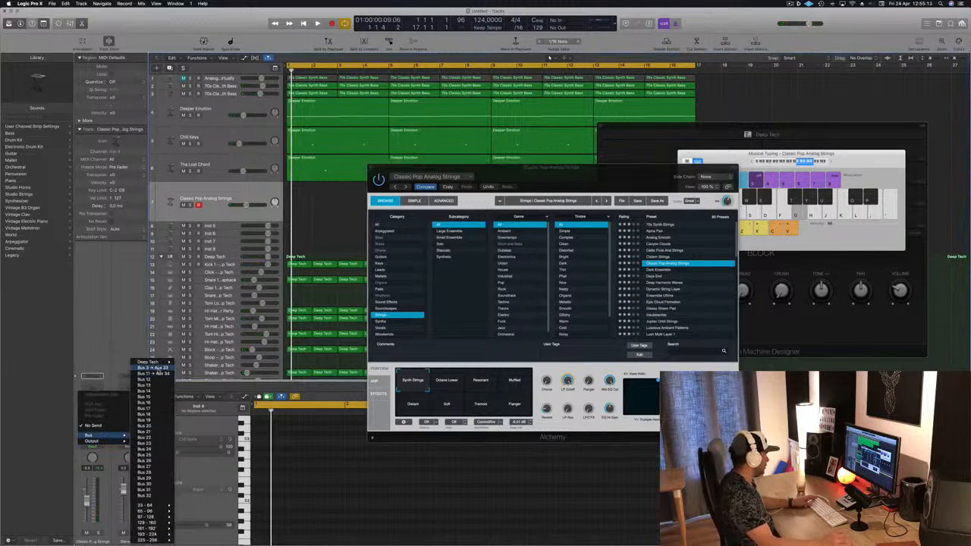
left_click(156, 367)
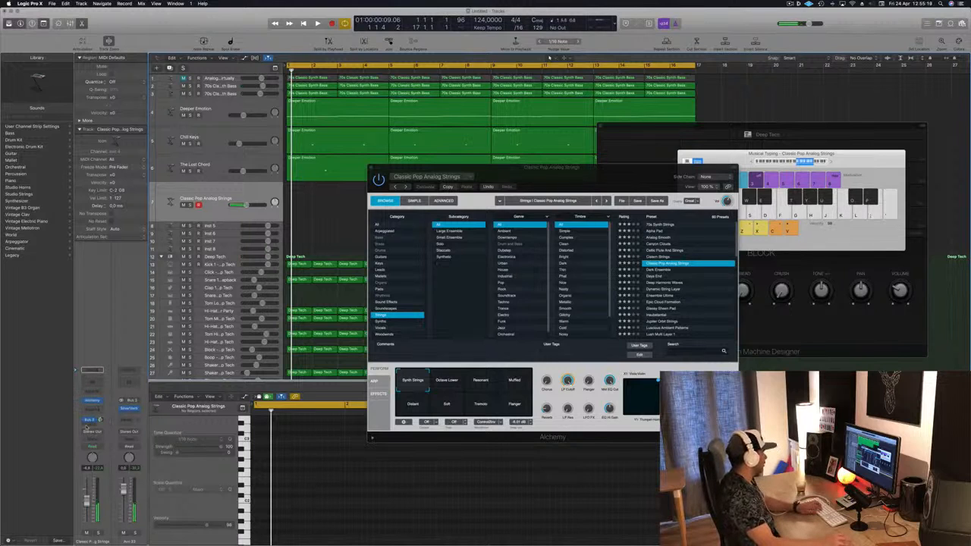
left_click(89, 419)
mouse_move(91, 436)
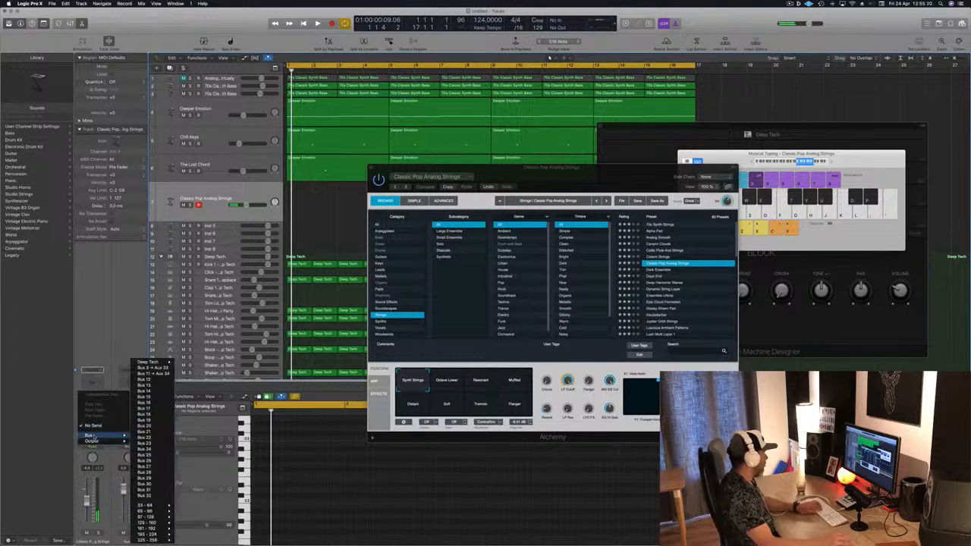
left_click(144, 374)
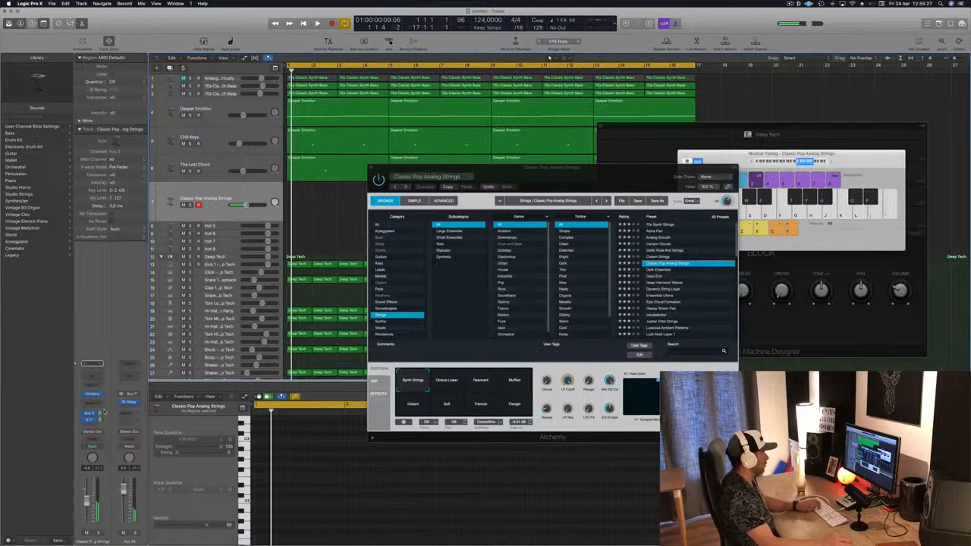
Load the Dark Ensemble preset and try its Flanger, High String, Resonant Pluck and Delayed Pluck pads
key("space")
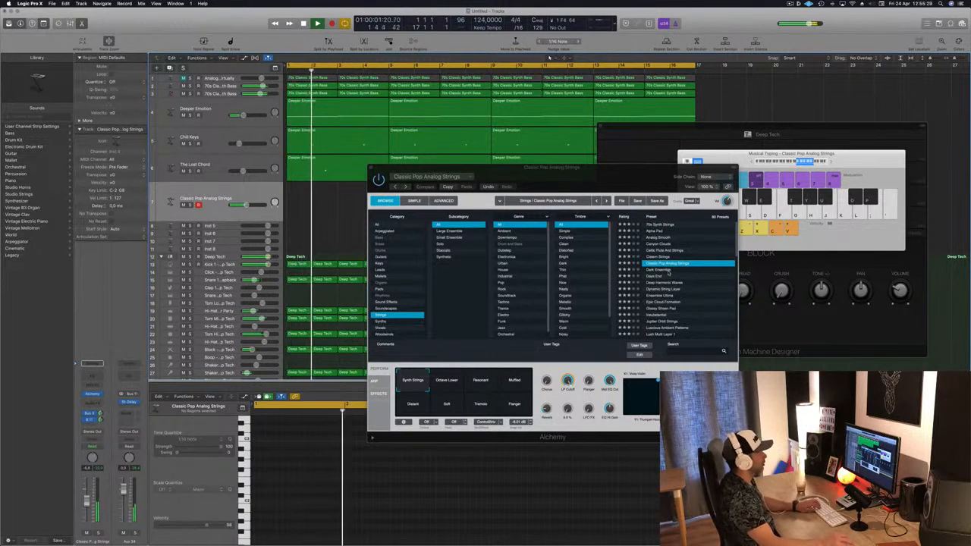
left_click(668, 271)
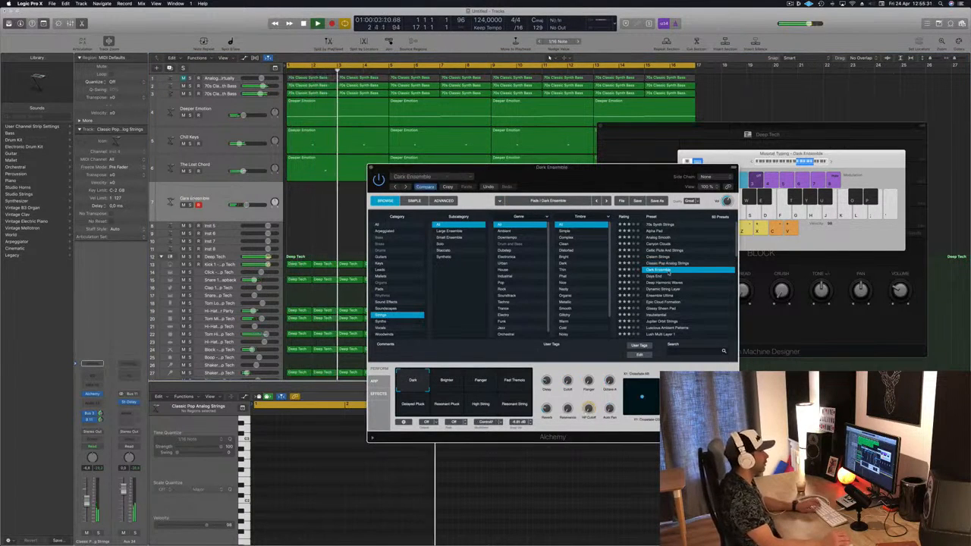
left_click_drag(599, 178, 634, 198)
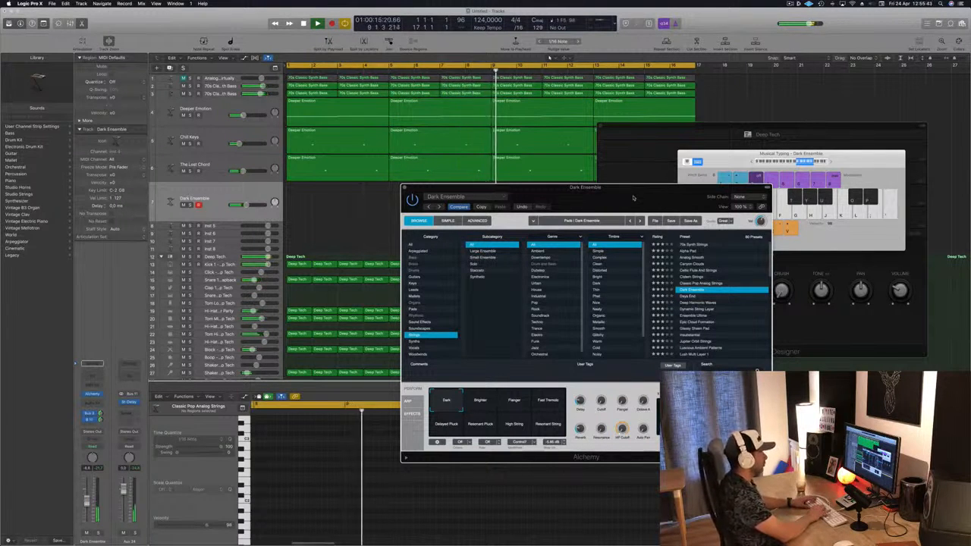
left_click(480, 400)
left_click(503, 425)
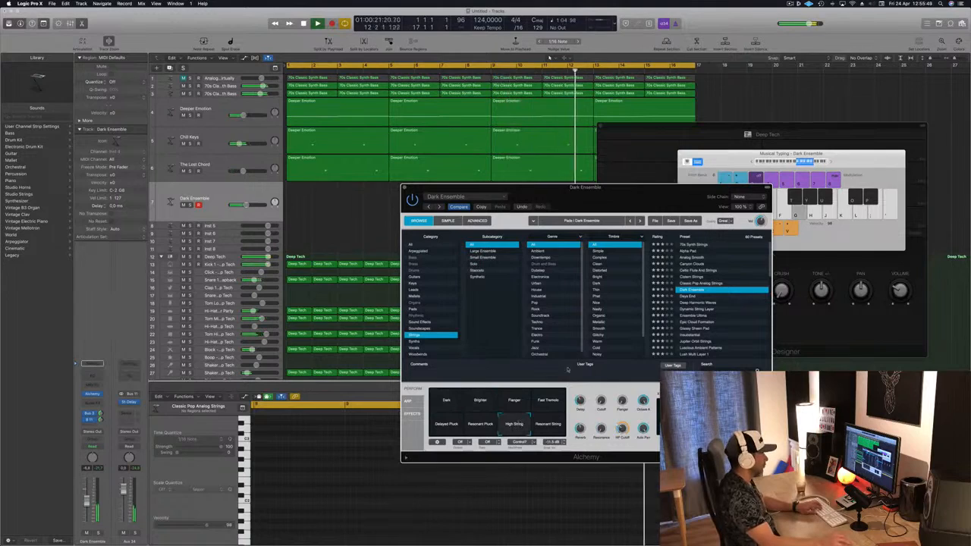
left_click(477, 424)
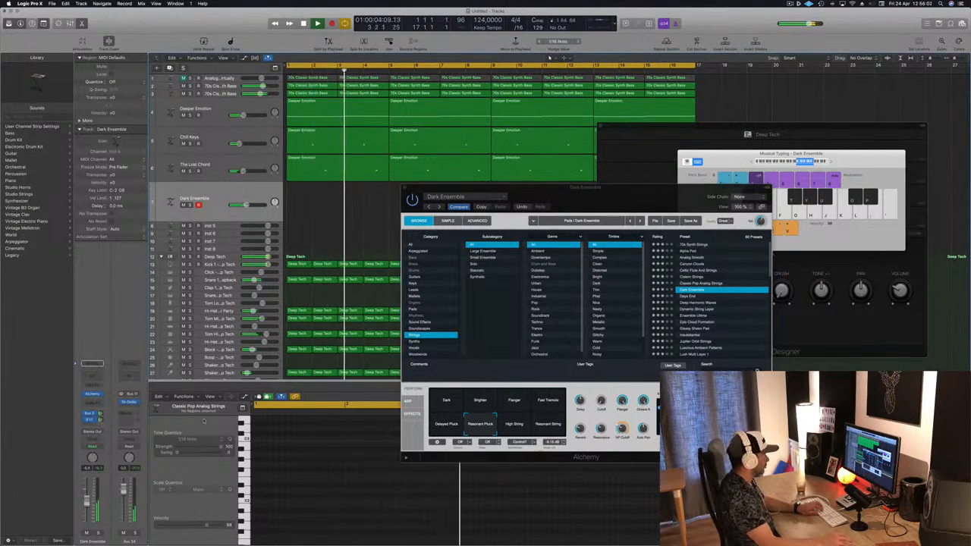
left_click(447, 425)
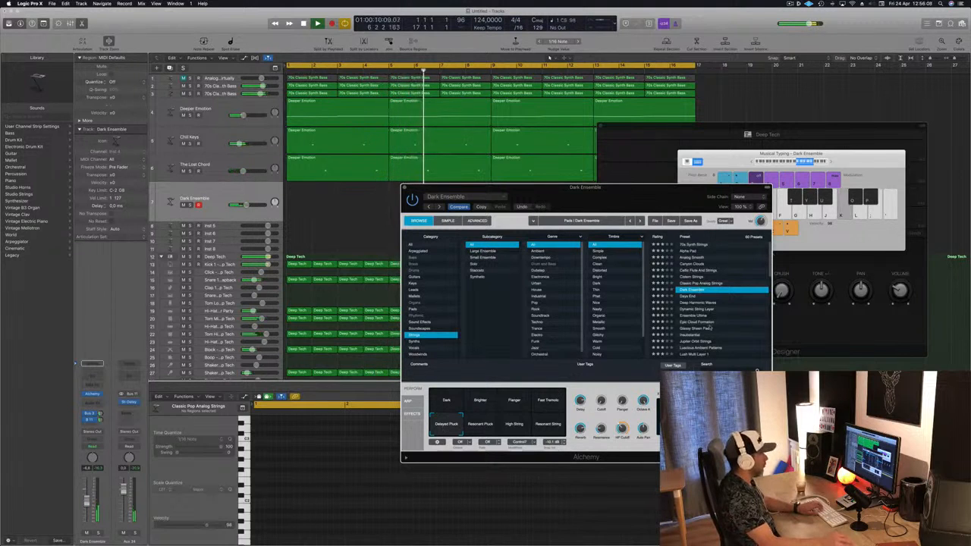
Load the Epic Cloud Formation preset, select its Soft performance pad and raise the track volume slightly
left_click(695, 324)
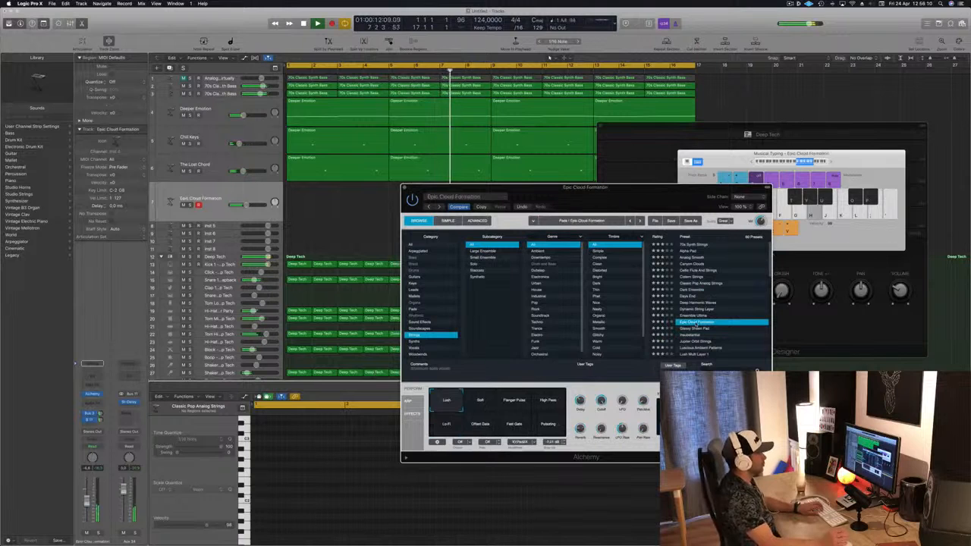
scroll(734, 294, "down", 3)
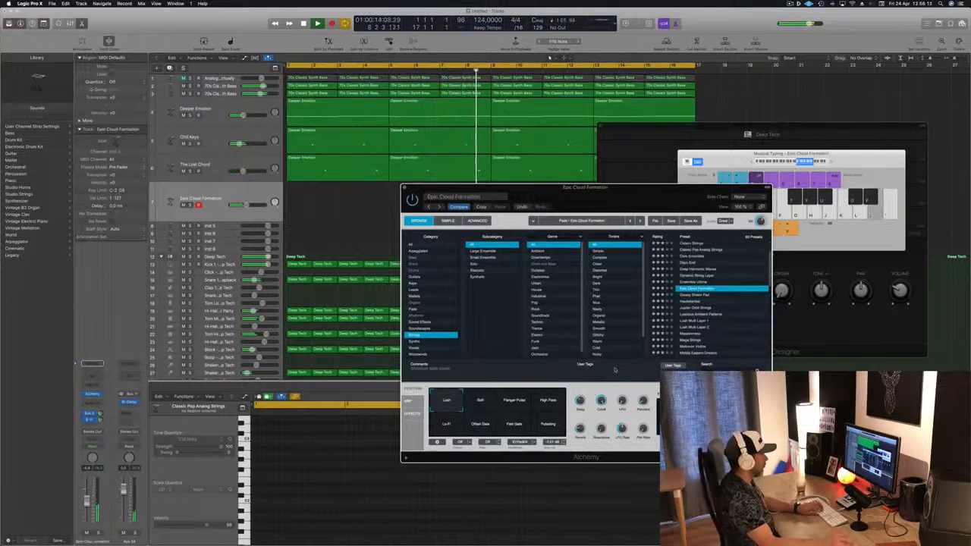
left_click(484, 405)
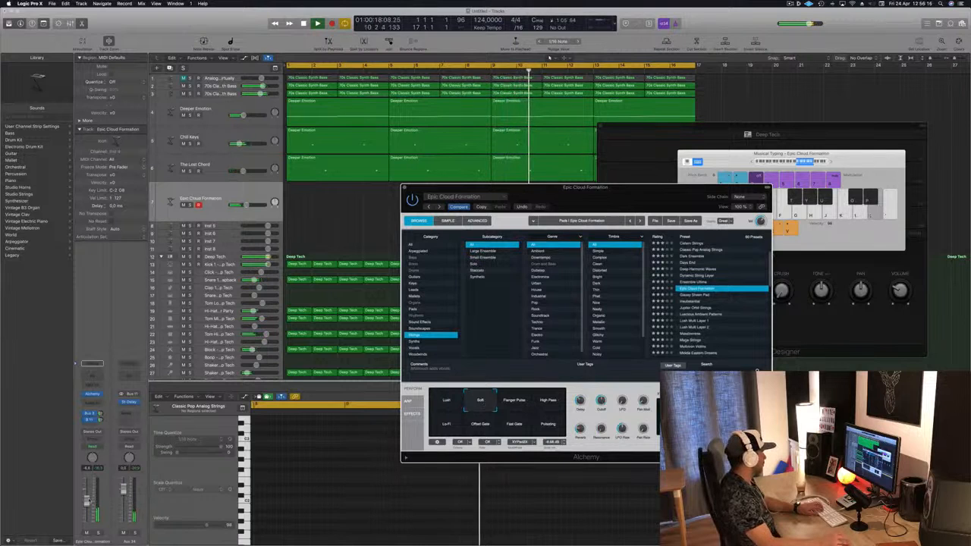
left_click_drag(86, 499, 87, 491)
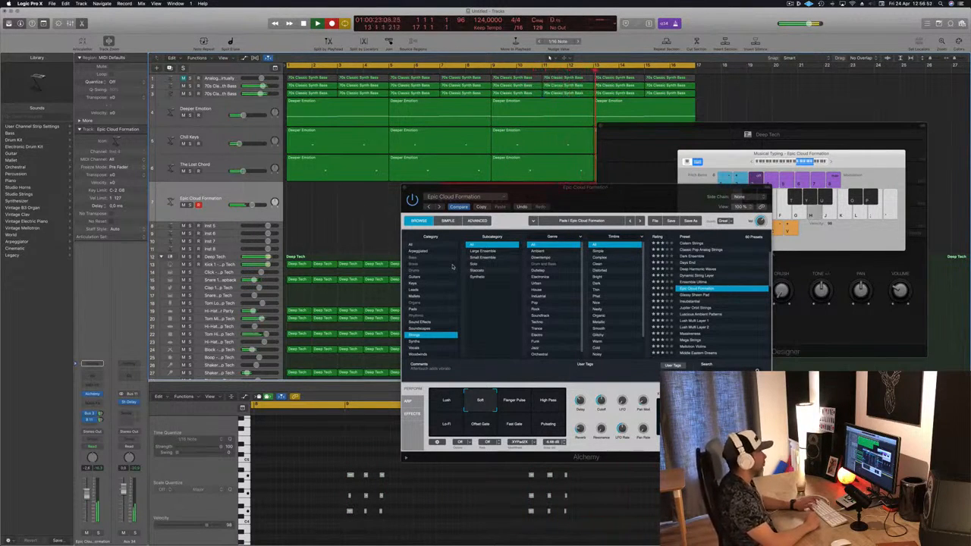
Move the recorded Epic Cloud Formation region to the start of the song at bar 1
key("space")
key("space")
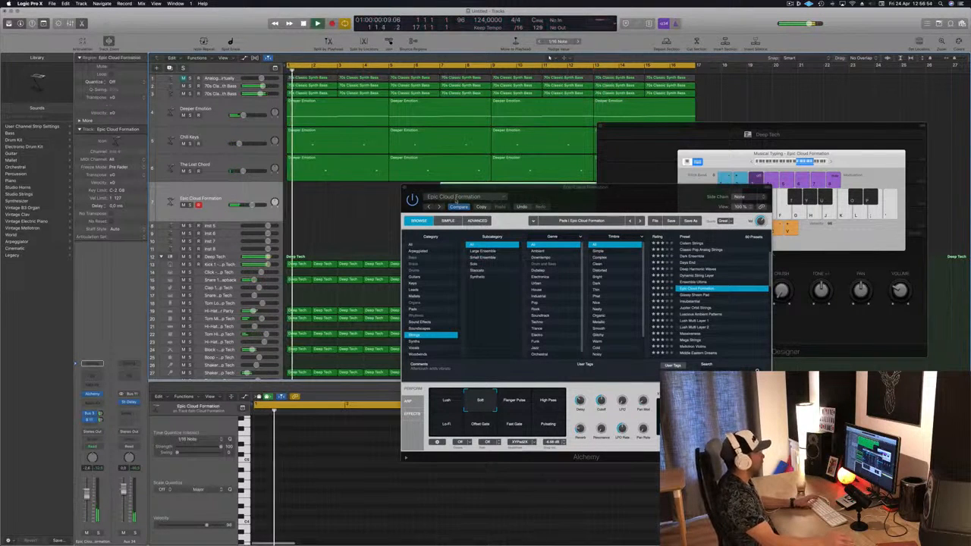
key("space")
left_click_drag(582, 200, 923, 213)
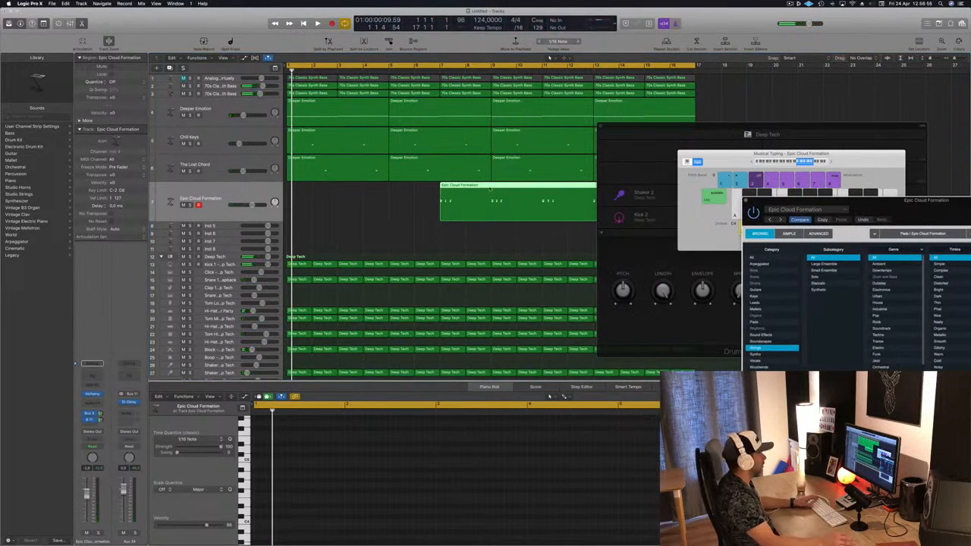
left_click_drag(501, 185, 358, 189)
Select all notes in the Epic Cloud Formation region and quantize them to 1/16 notes
key("space")
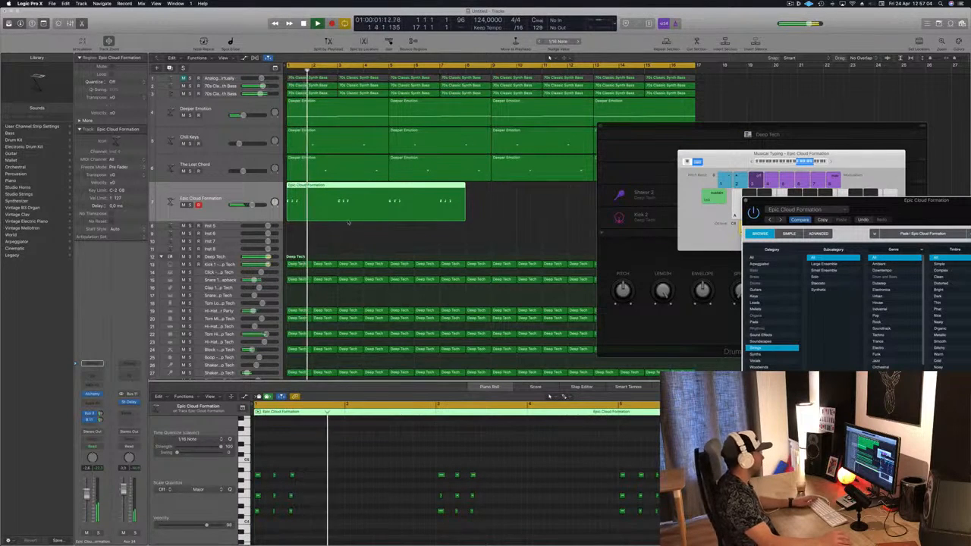
key("Return")
left_click(343, 469)
key("super+a")
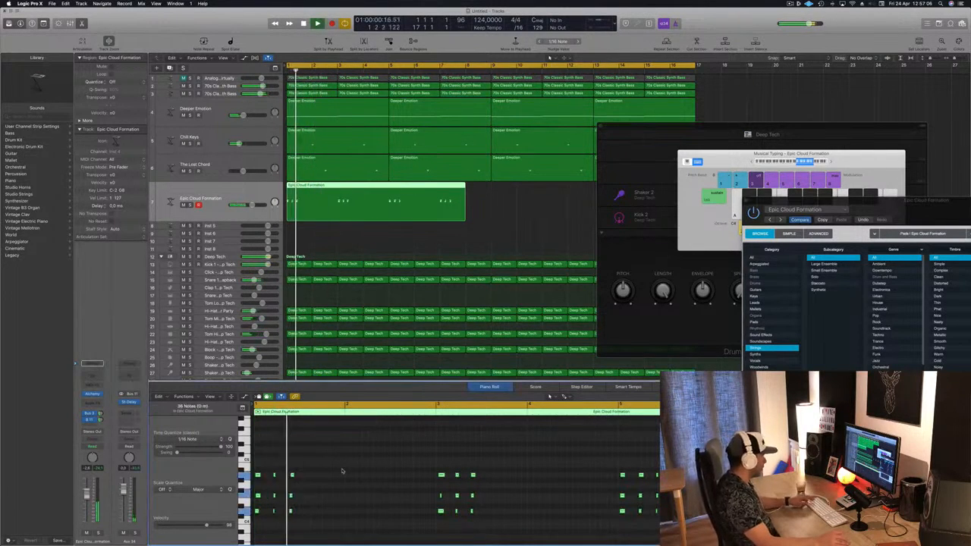
key("q")
key("Return")
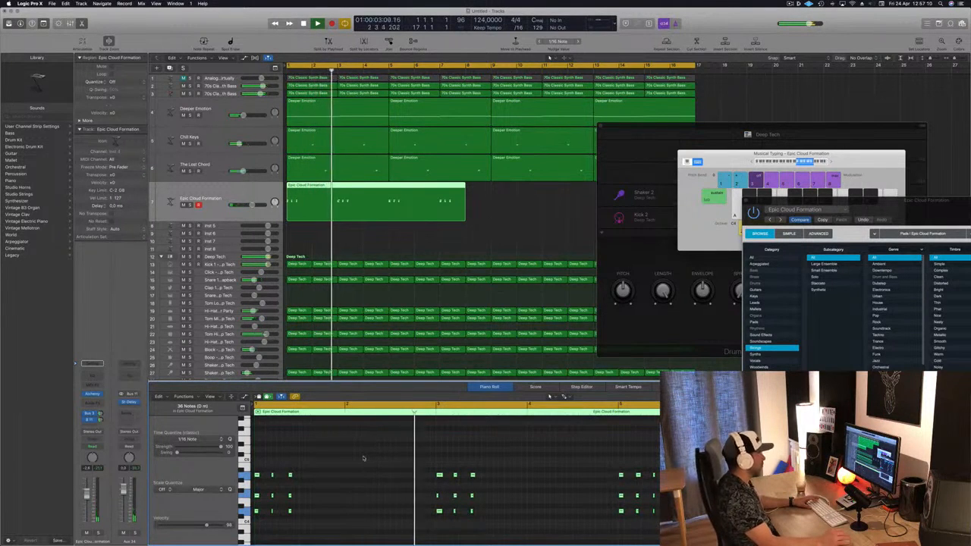
Reposition the Alchemy window, switch the pad to Lush and lower the track volume slightly
key("space")
left_click_drag(891, 205, 610, 137)
key("space")
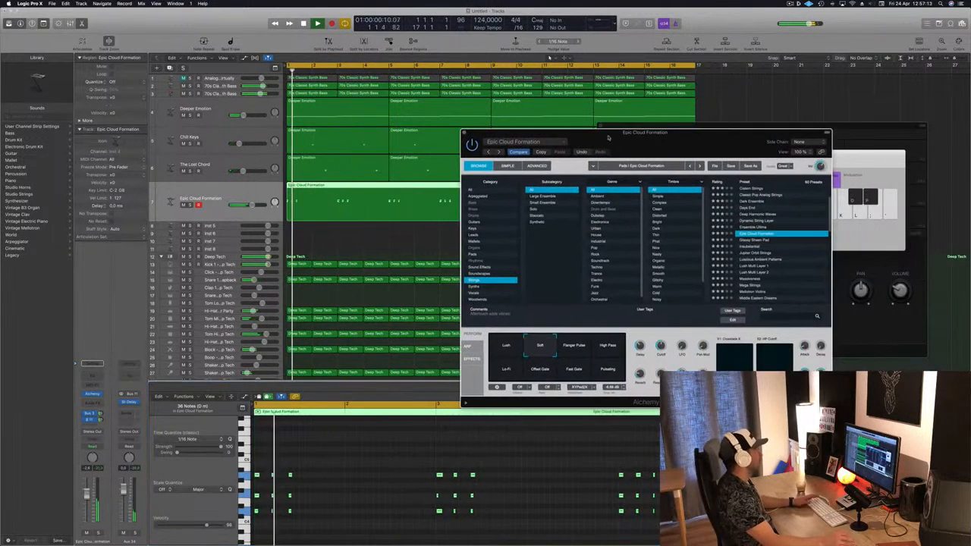
left_click(504, 345)
left_click_drag(87, 493, 87, 502)
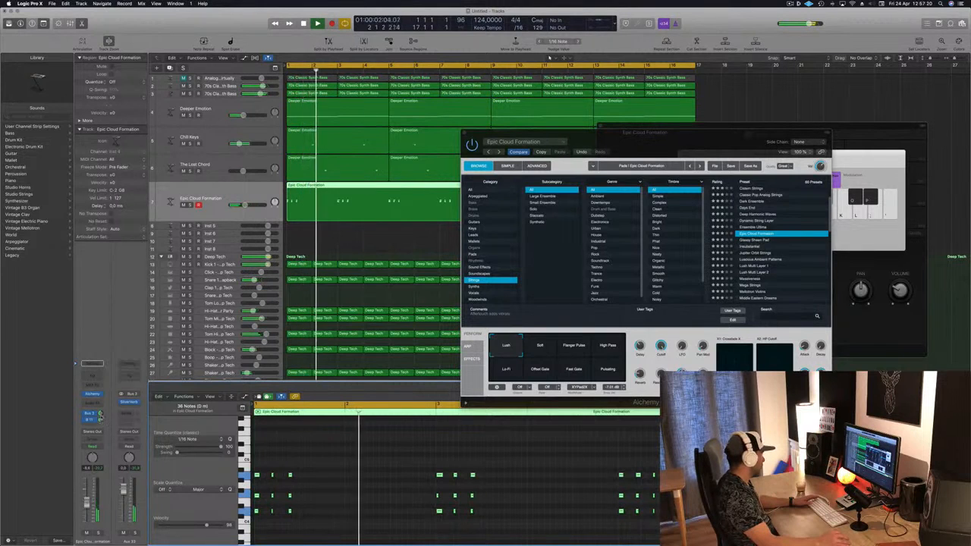
key("Return")
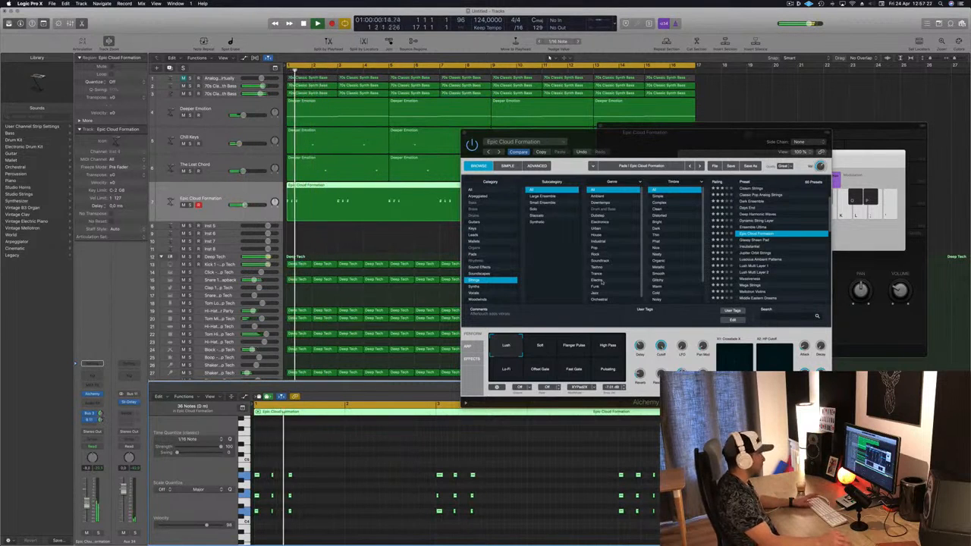
Audition the Flanger Pulse, High Pass, Lo-Fi, Offset Gate, Fast Gate and Pulsating pads, ending on Soft
left_click(578, 343)
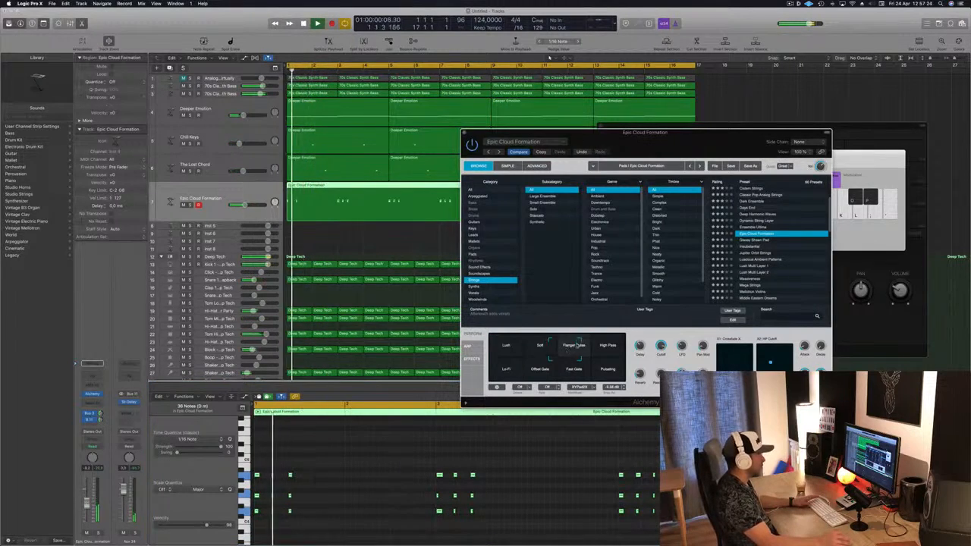
left_click(616, 343)
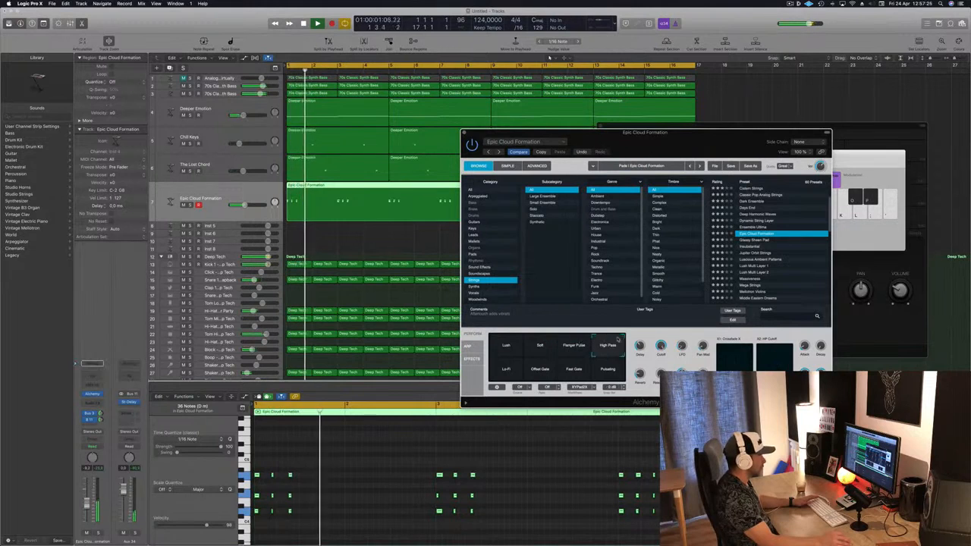
left_click(507, 369)
left_click(540, 369)
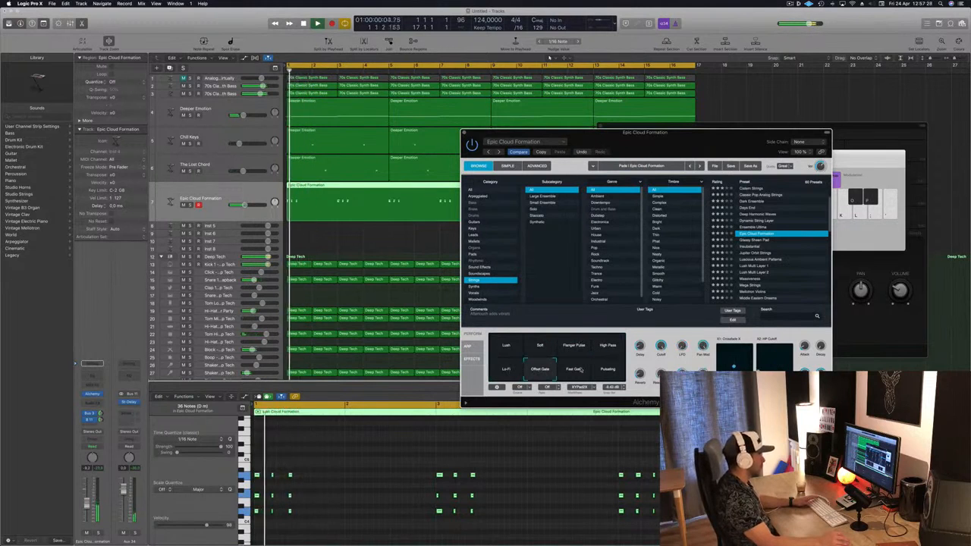
left_click(574, 369)
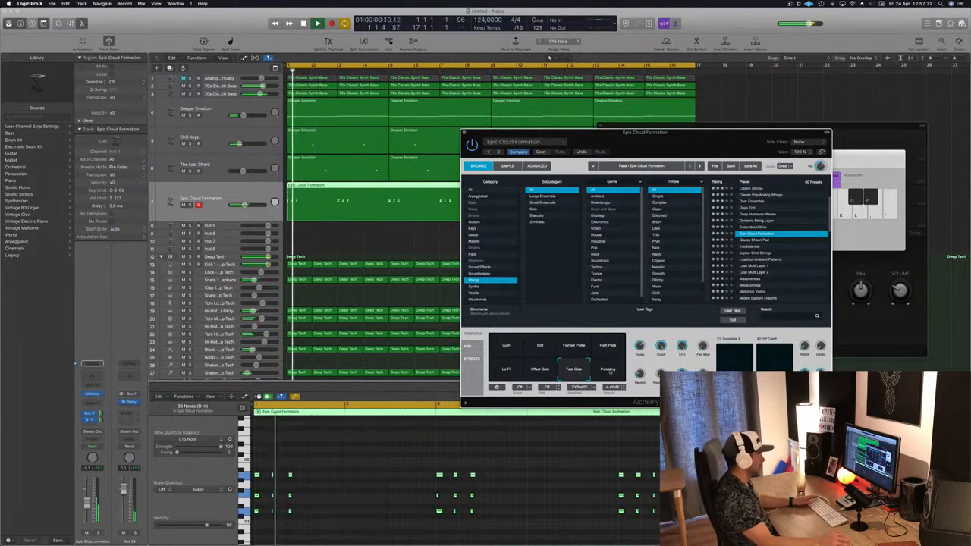
left_click(609, 370)
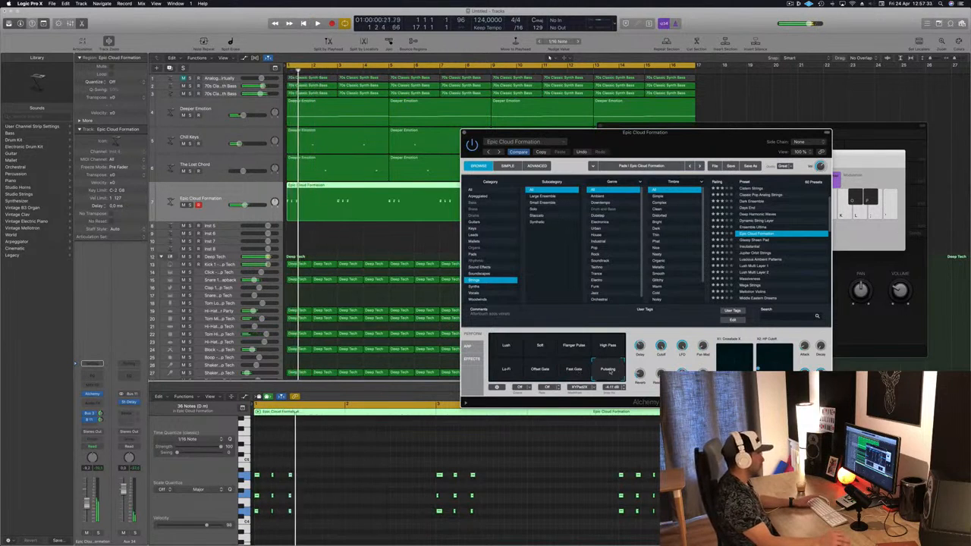
left_click(541, 345)
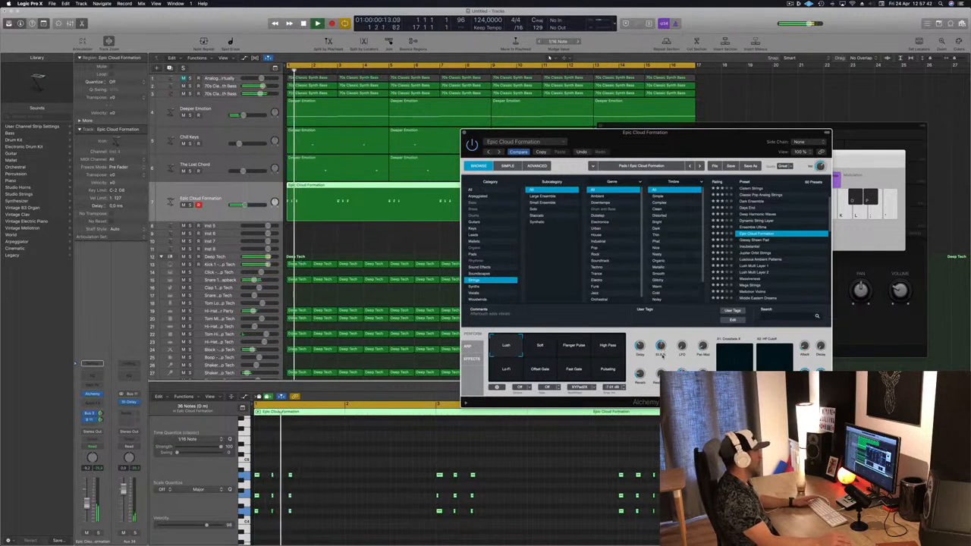
Load the Jupiter Orbit Strings preset and try its Clear, Tiny, Crystalline and Chaotic pads
left_click_drag(722, 137, 704, 94)
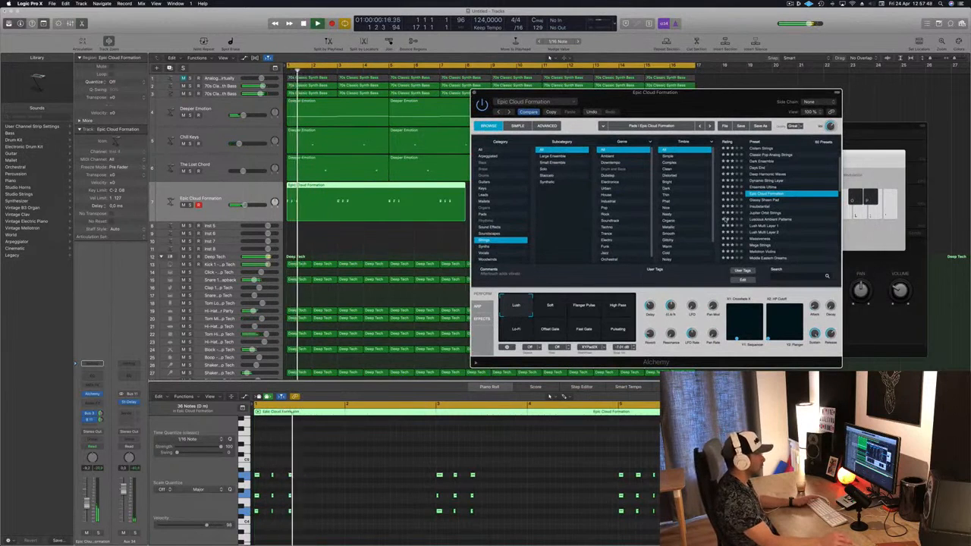
key("Return")
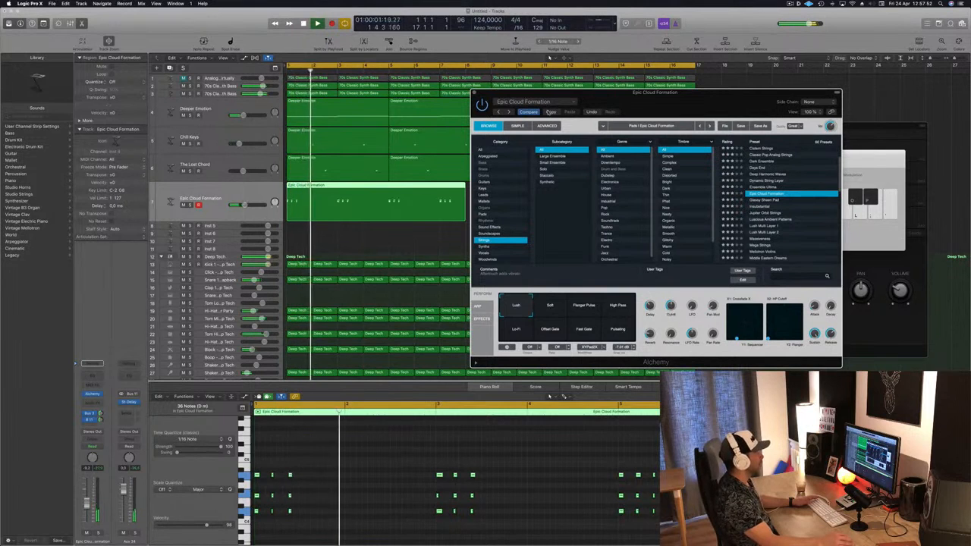
key("Return")
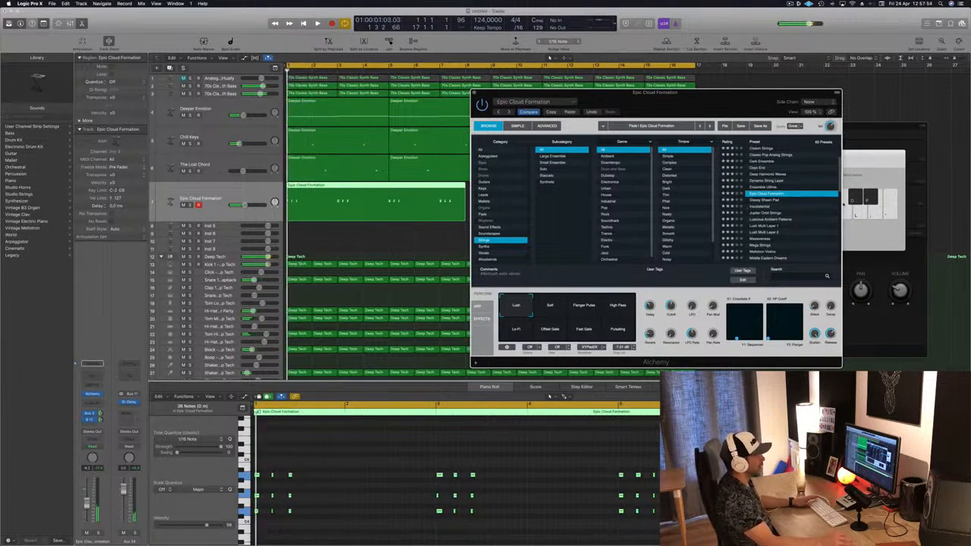
left_click(772, 214)
key("Return")
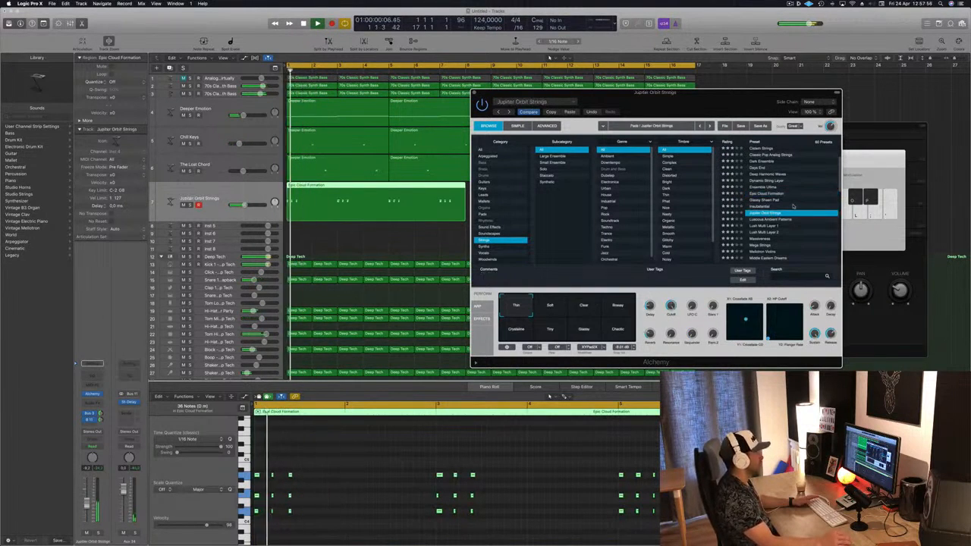
left_click(583, 306)
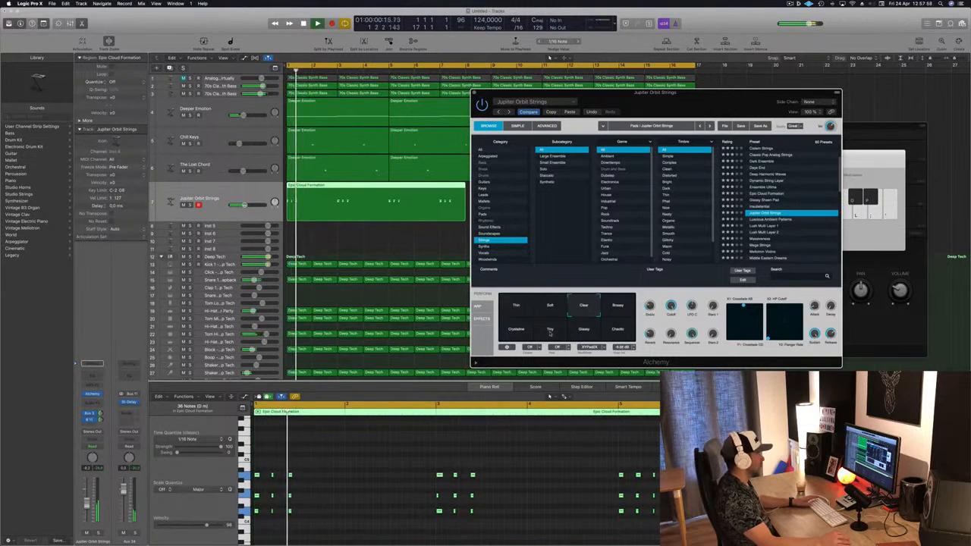
left_click(550, 328)
left_click(521, 332)
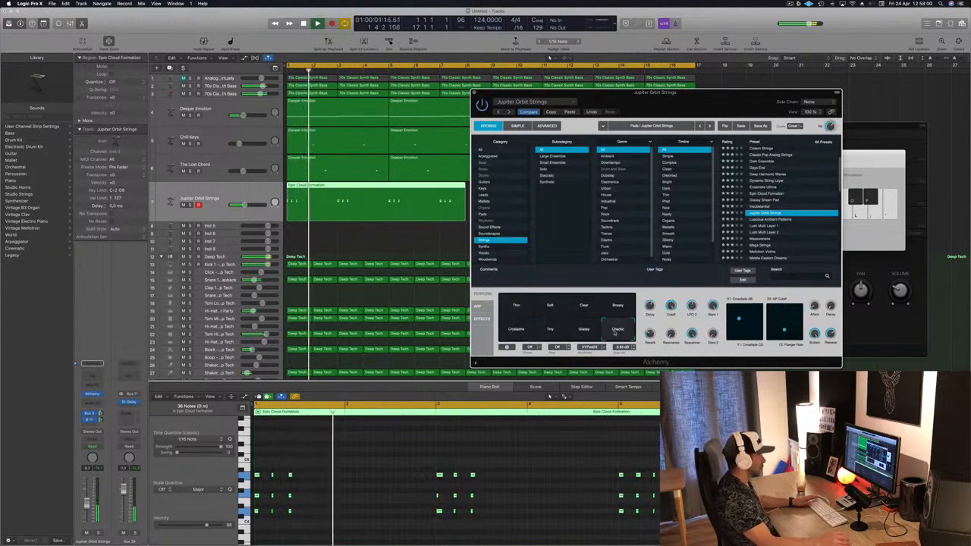
left_click(617, 328)
Load the Massiveness preset and try its Flanger, Gated, Swimming and Gated Square pads
scroll(788, 224, "down", 3)
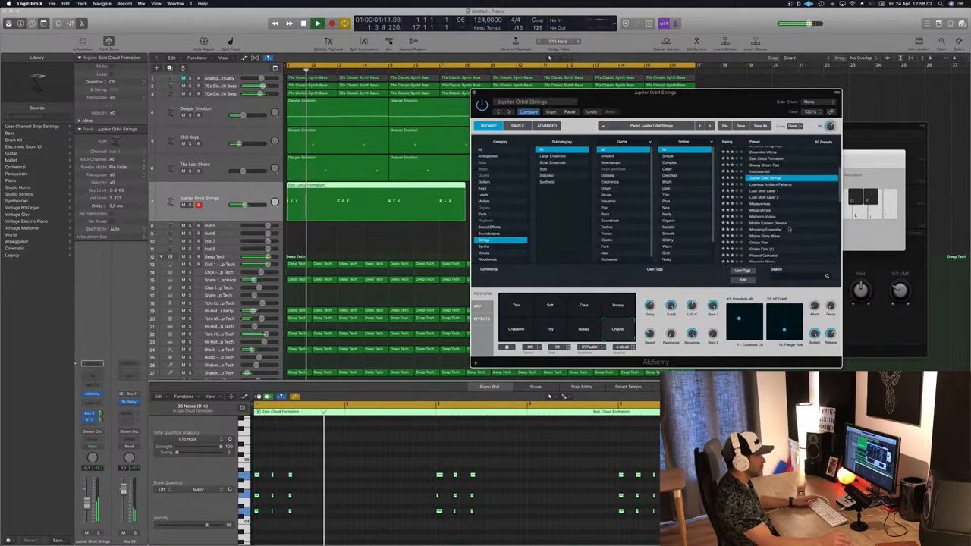
key("Down")
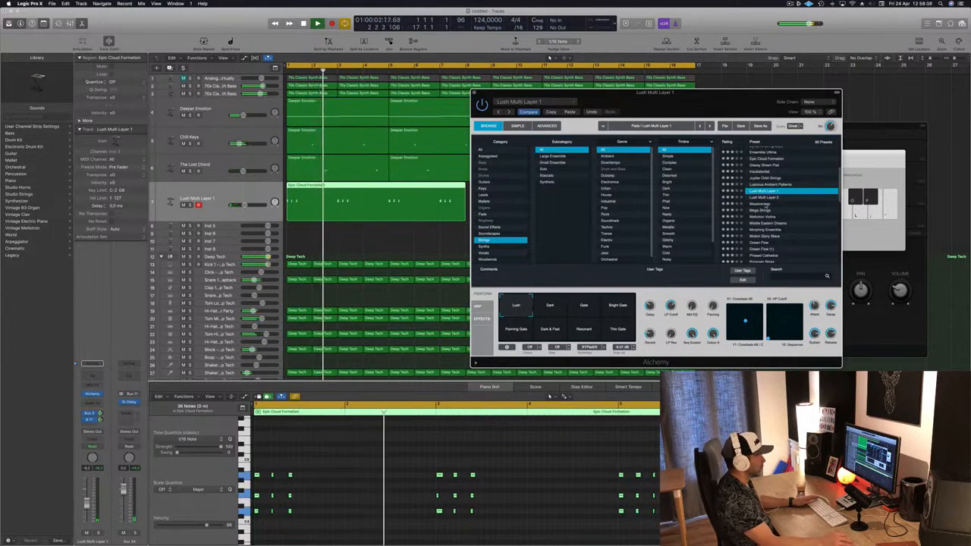
left_click(767, 205)
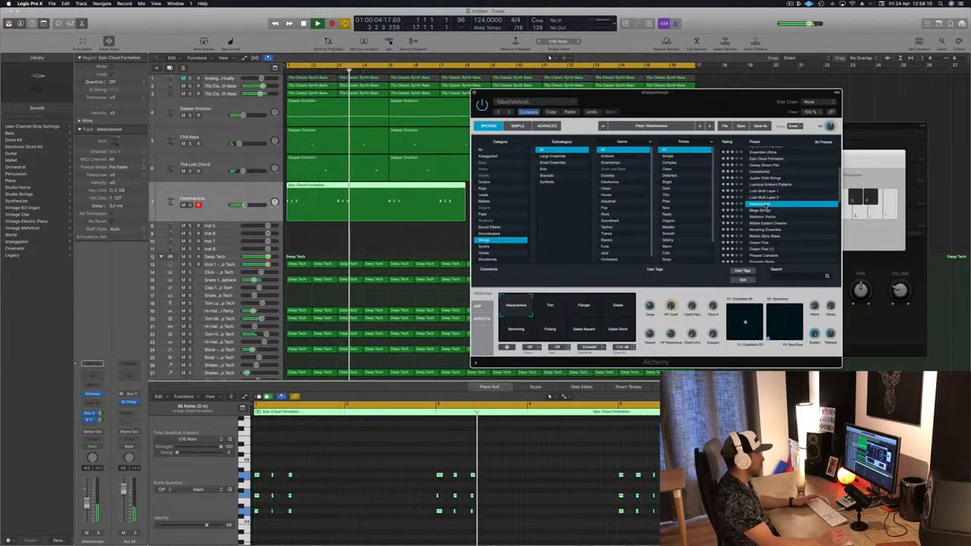
left_click(580, 311)
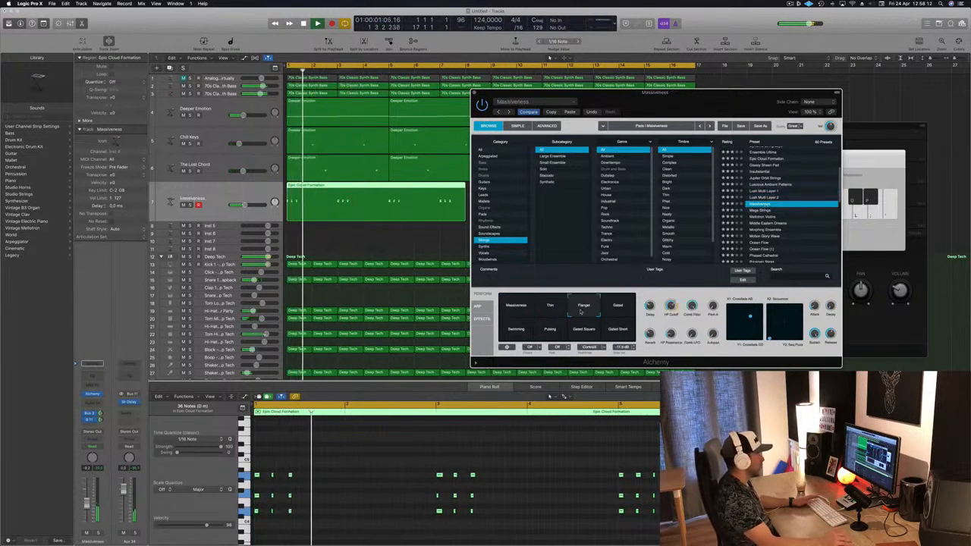
left_click(621, 306)
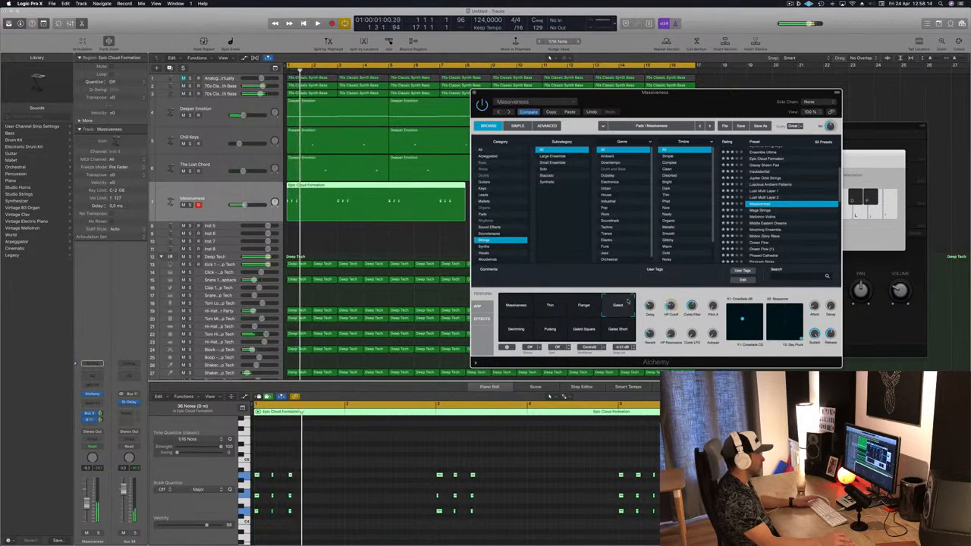
left_click(527, 330)
left_click(586, 330)
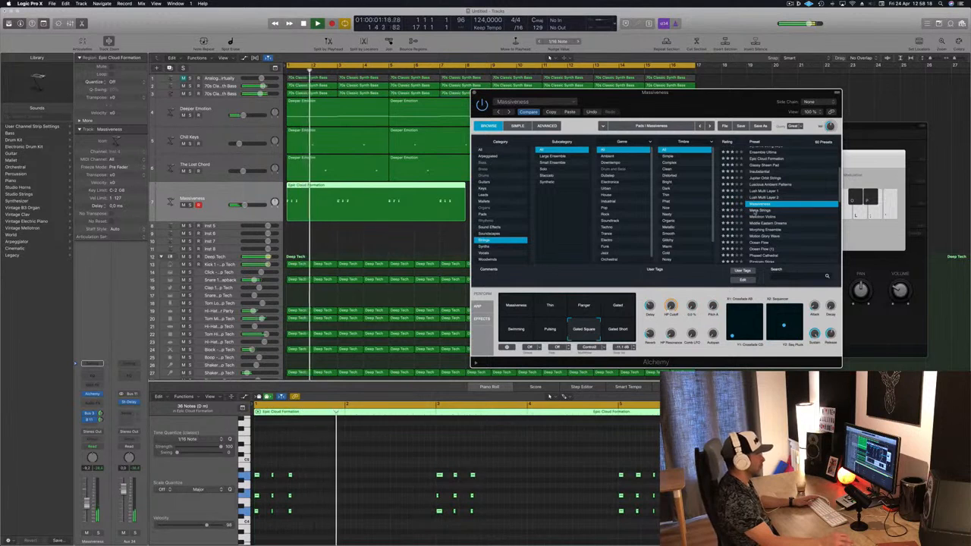
Load the Mega Strings preset and try its Airy, Octave and Ring Mod pads
left_click(759, 210)
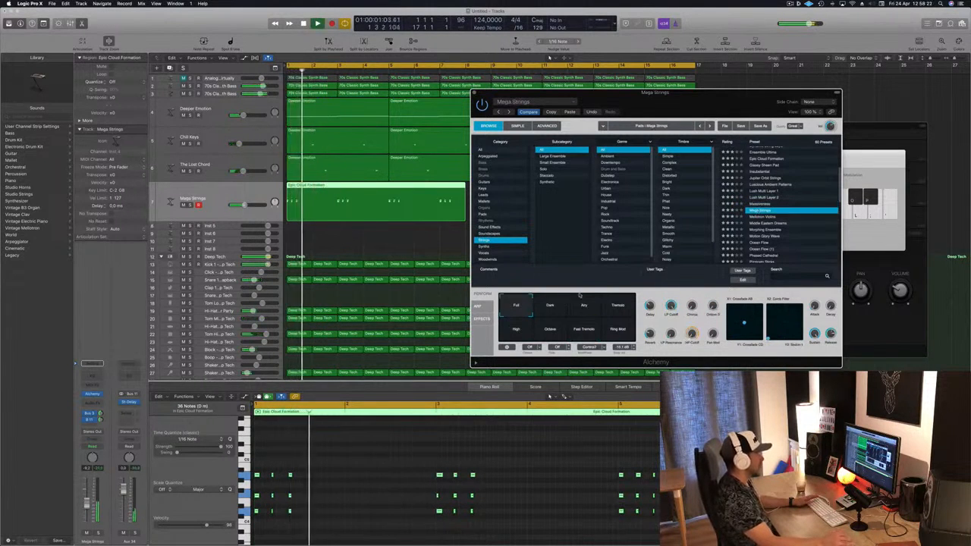
left_click(584, 305)
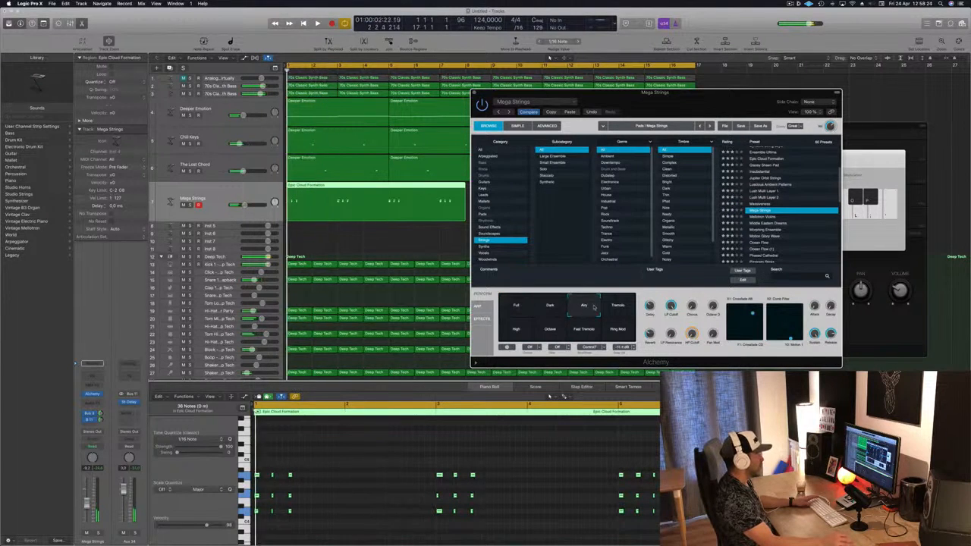
left_click(548, 331)
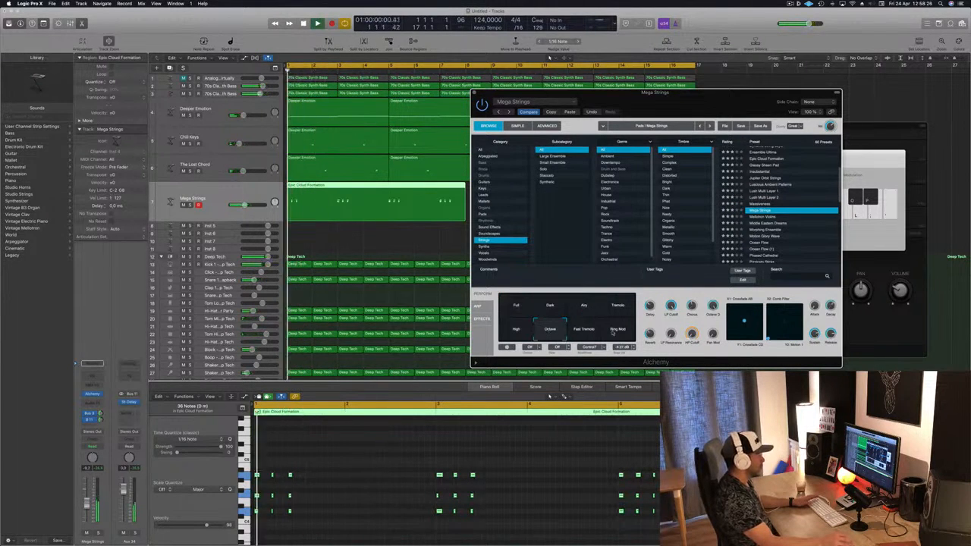
left_click(613, 330)
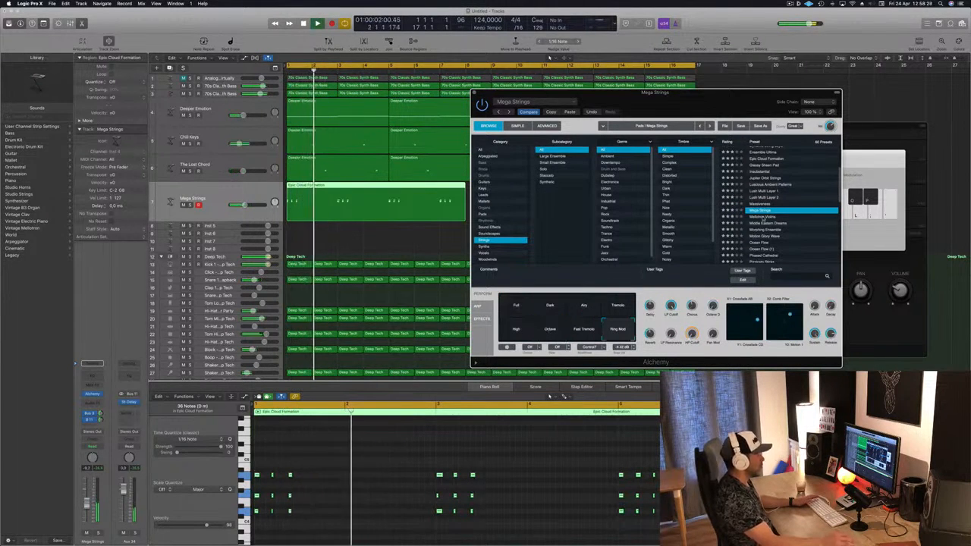
Browse past Mellotron Violins and load the Middle Eastern Dreams strings preset
left_click(763, 218)
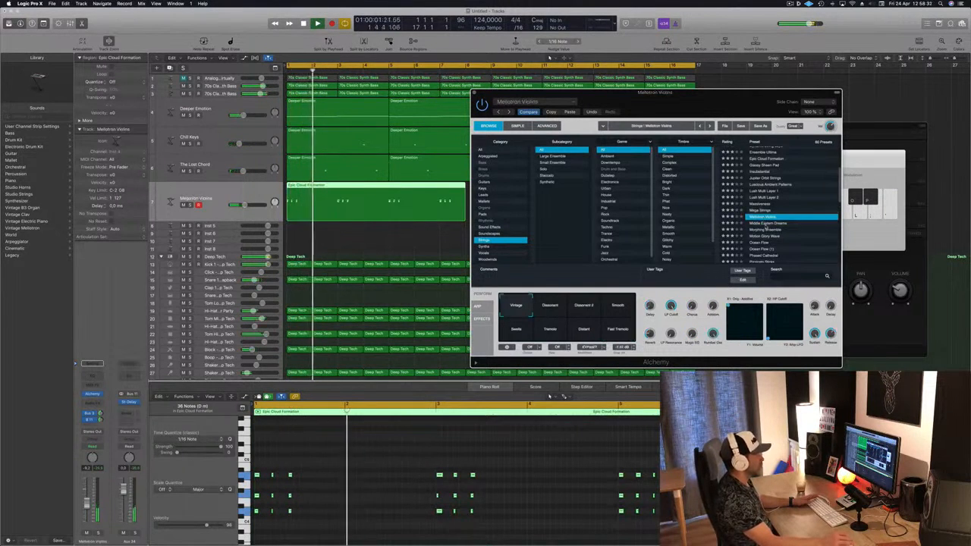
left_click(766, 224)
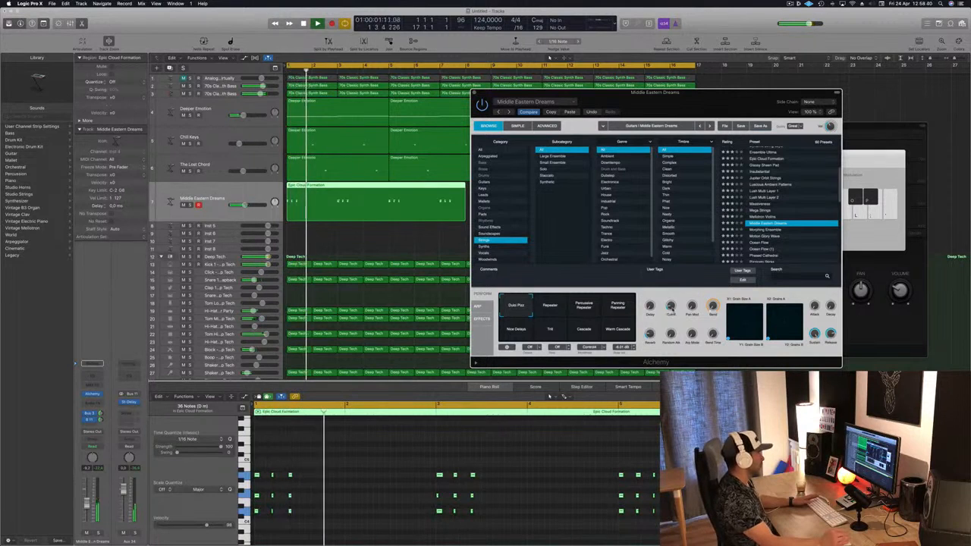
key("space")
key("space")
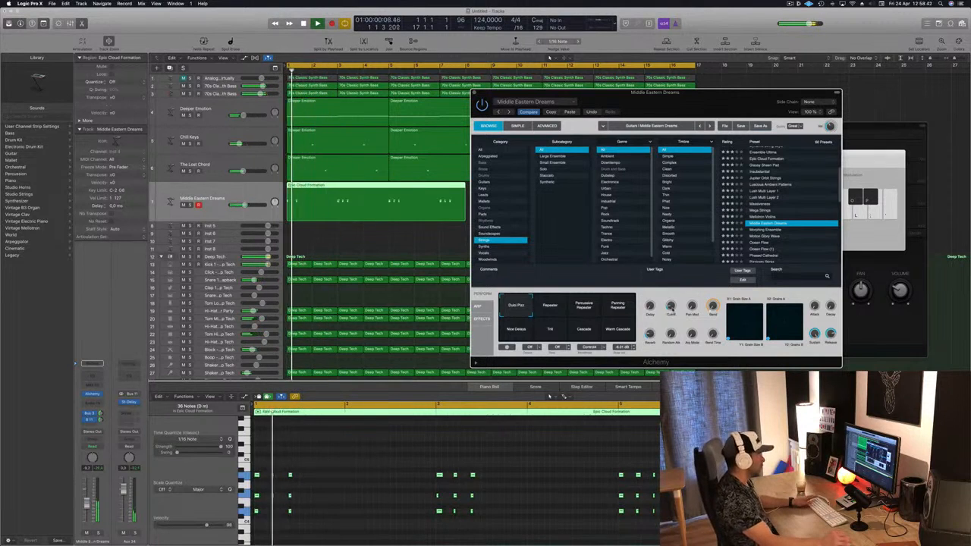
Select all notes in the Epic Cloud Formation region and transpose them down one octave
left_click_drag(671, 308, 672, 310)
left_click(385, 466)
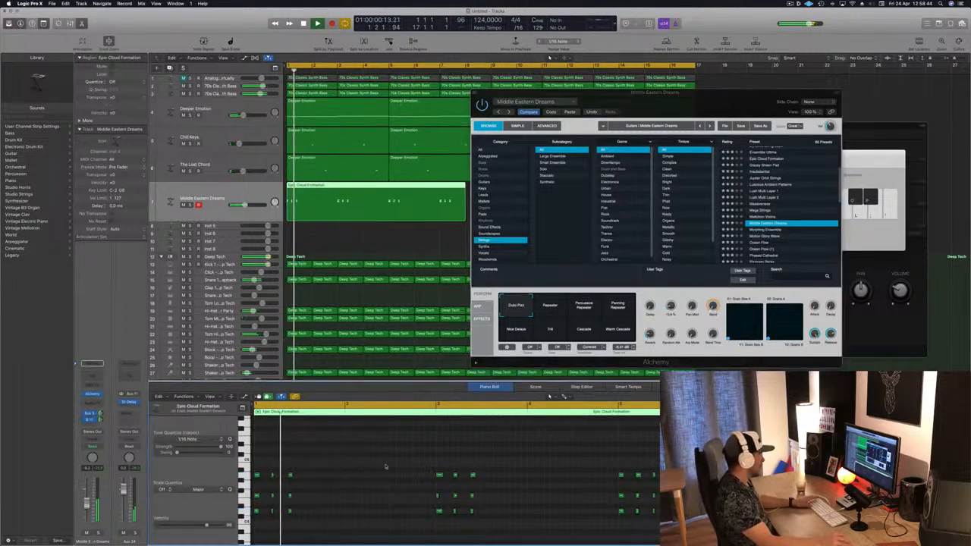
key("super+a")
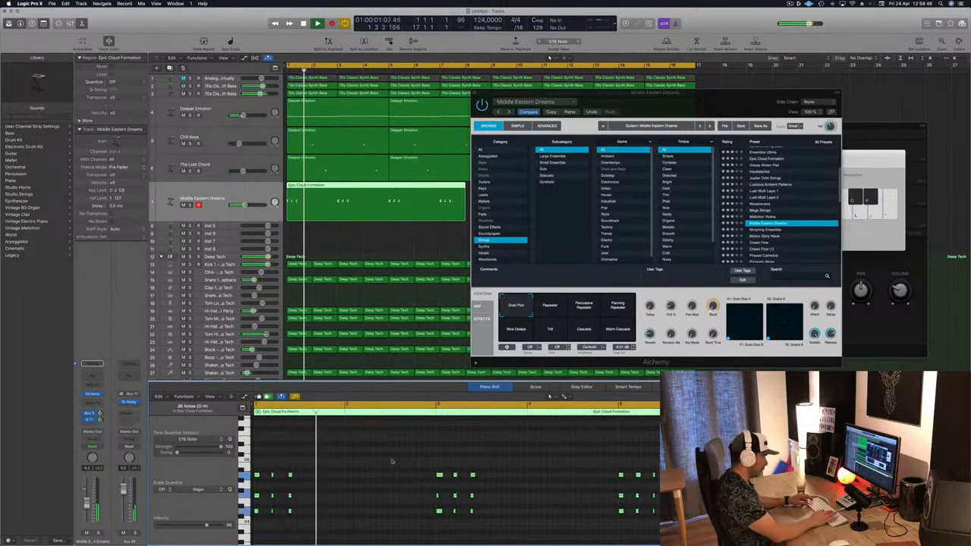
key("alt+shift+Down")
key("space")
key("space")
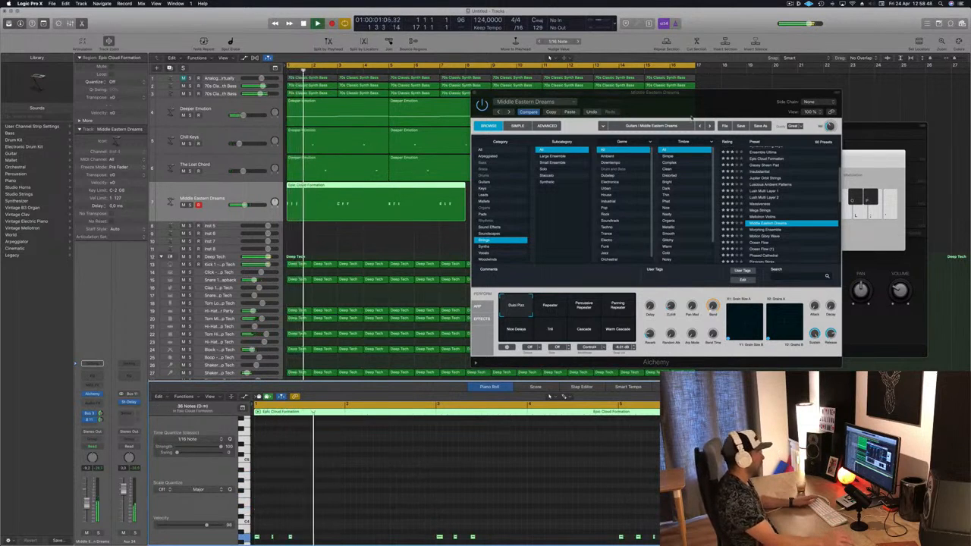
Move the Alchemy window aside and transpose all the region's notes down one more octave
left_click_drag(682, 95, 697, 116)
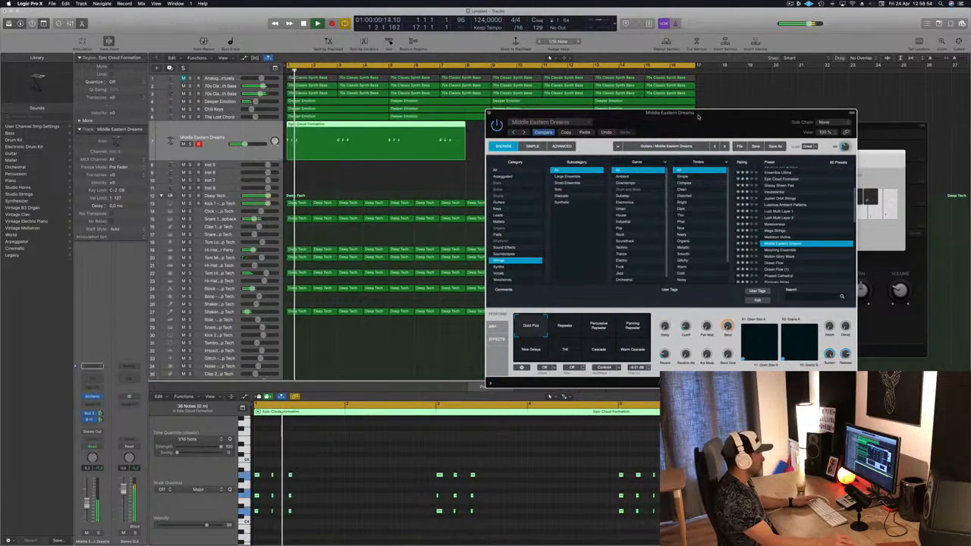
left_click_drag(698, 116, 667, 163)
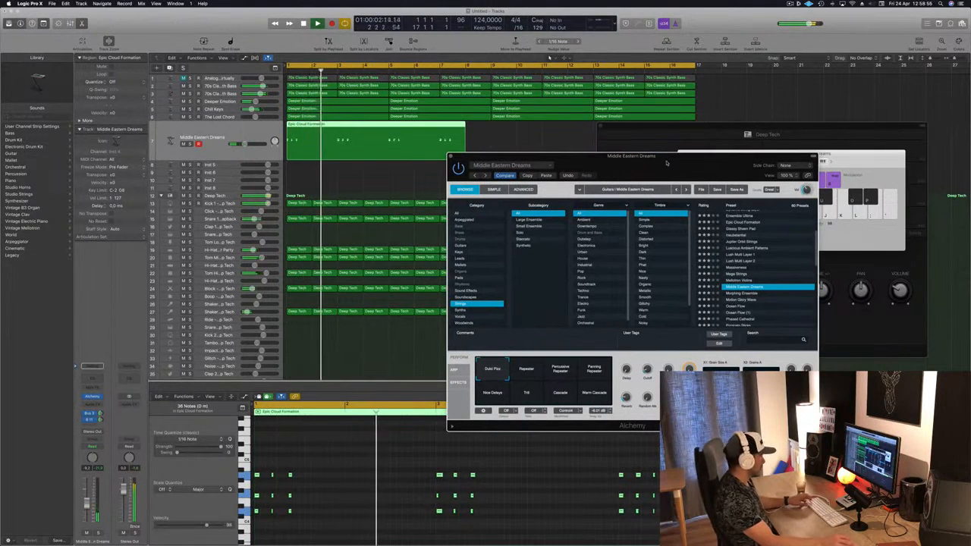
left_click(347, 471)
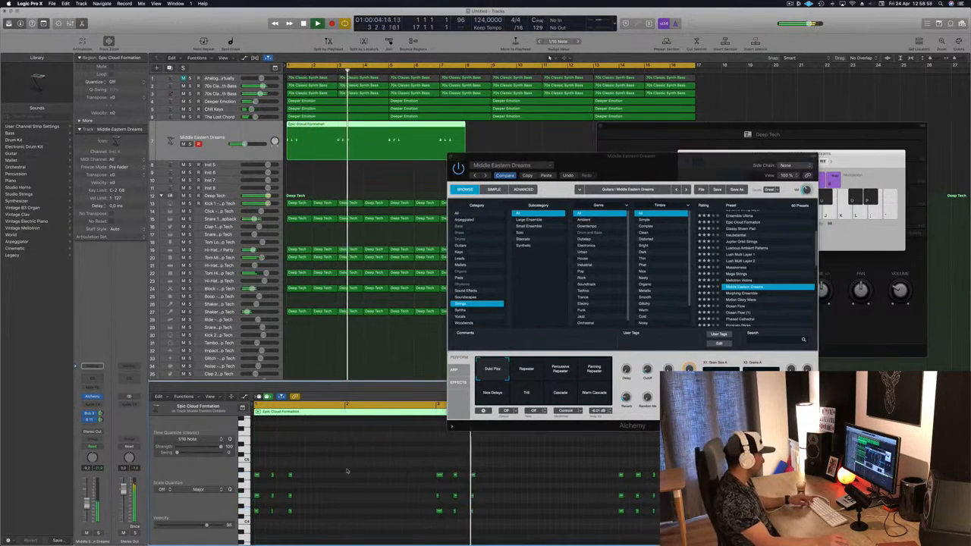
key("super+a")
key("alt+shift+Down")
key("Return")
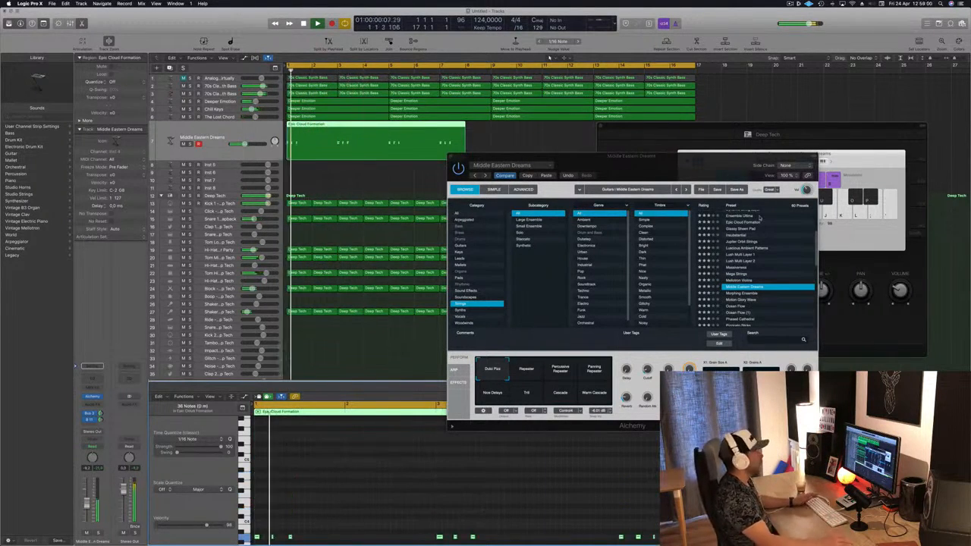
Audition the Repeater, Panning Repeater, Trill, Cascade and Warm Cascade performance snapshots, settling on Percussive Repeater
left_click_drag(759, 155, 777, 111)
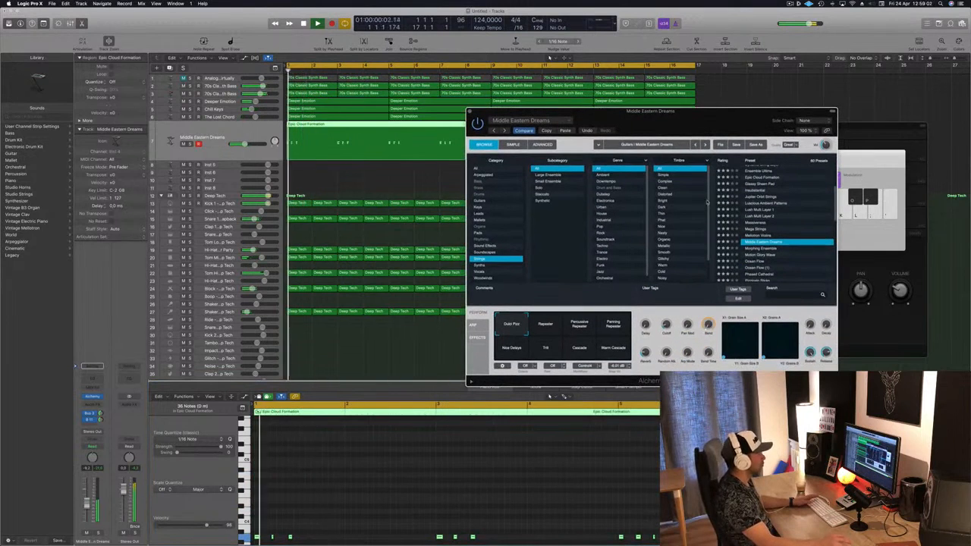
left_click(546, 325)
left_click(586, 327)
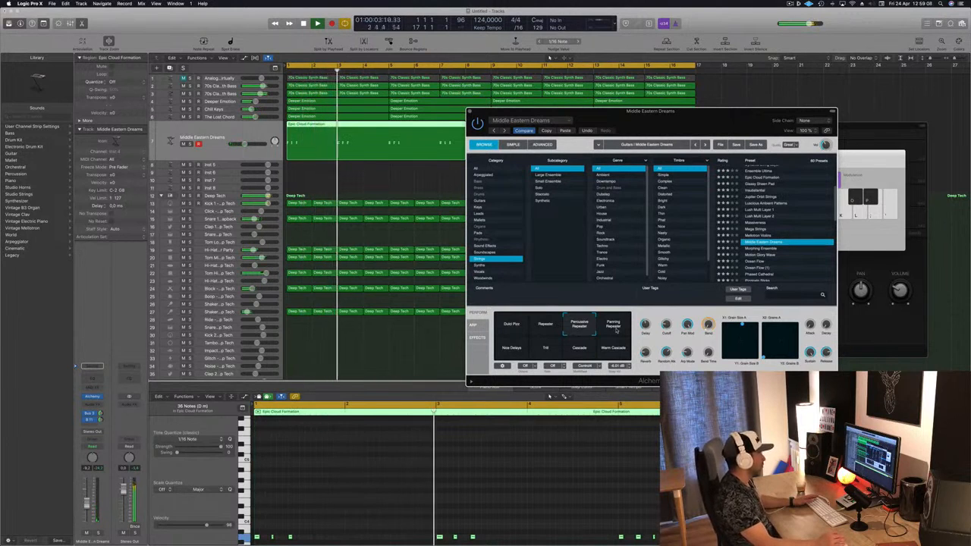
left_click(615, 328)
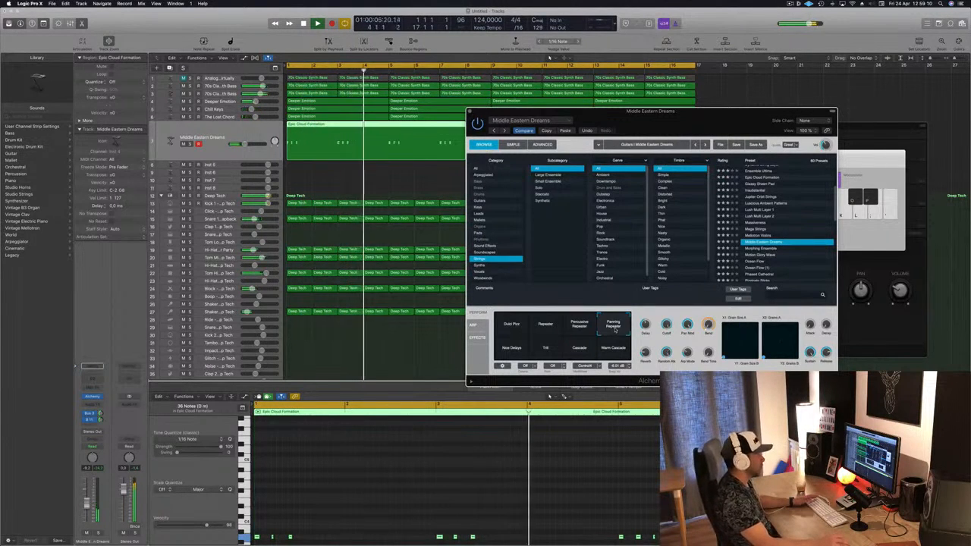
left_click(523, 352)
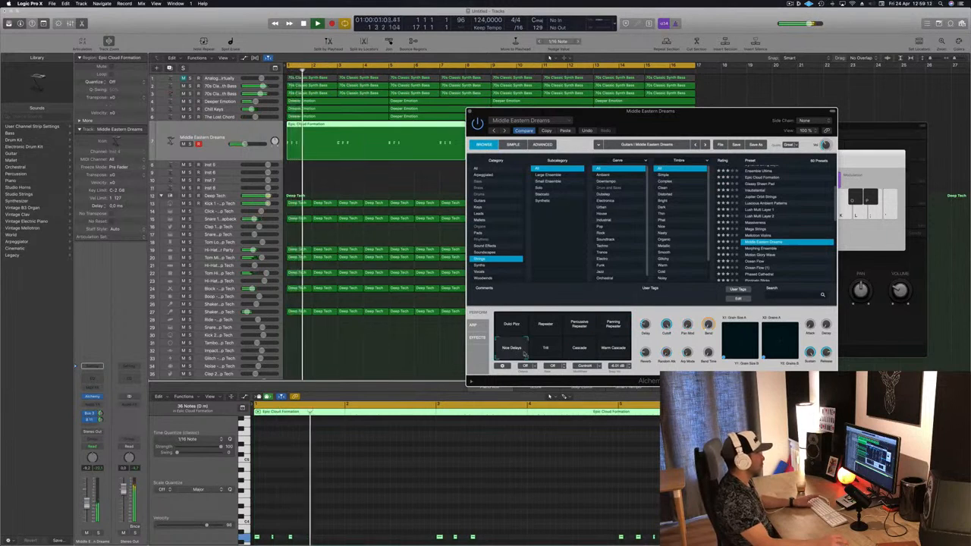
left_click(546, 349)
left_click(580, 350)
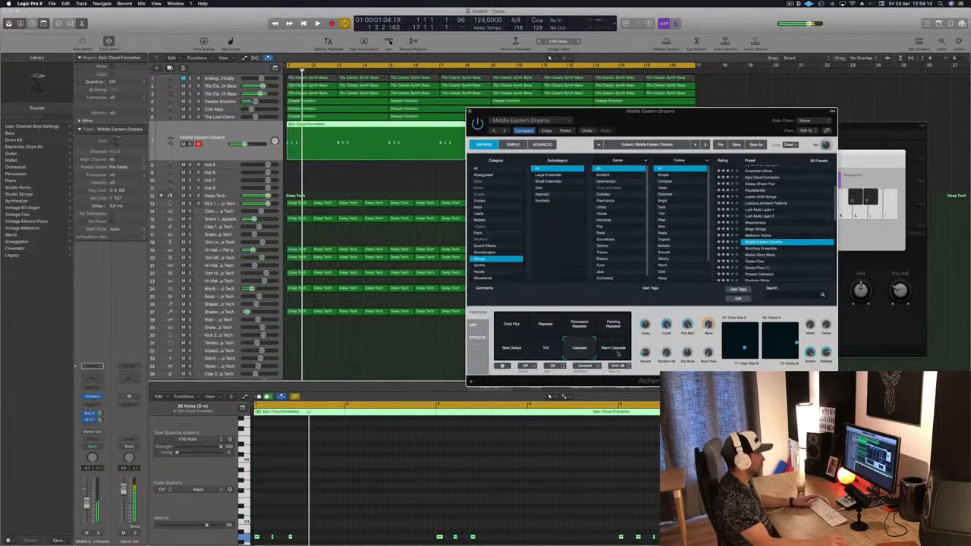
key("Return")
left_click(612, 349)
key("Return")
left_click(583, 326)
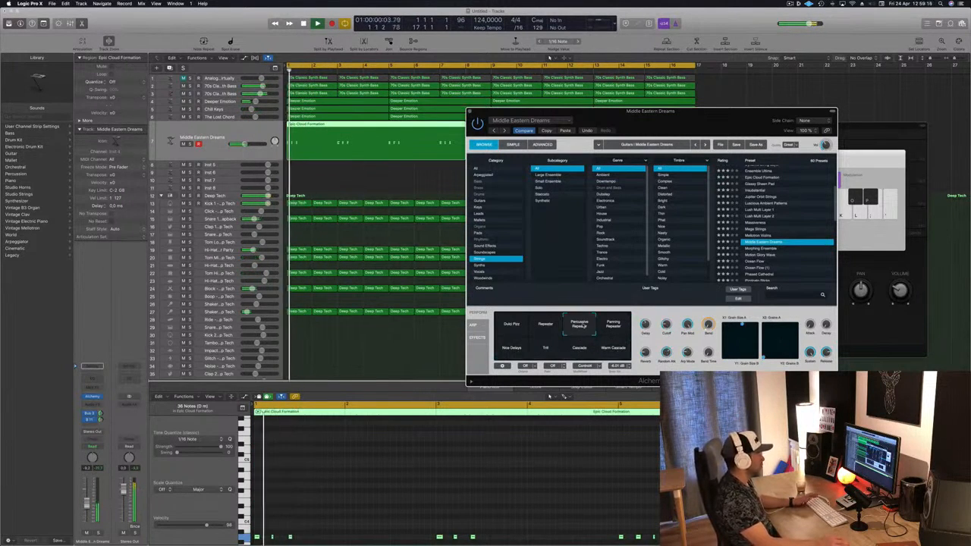
Cut the Epic Cloud Formation region back to its first four bars and play it back
left_click_drag(725, 106, 659, 116)
left_click_drag(729, 124, 617, 137)
left_click(359, 125)
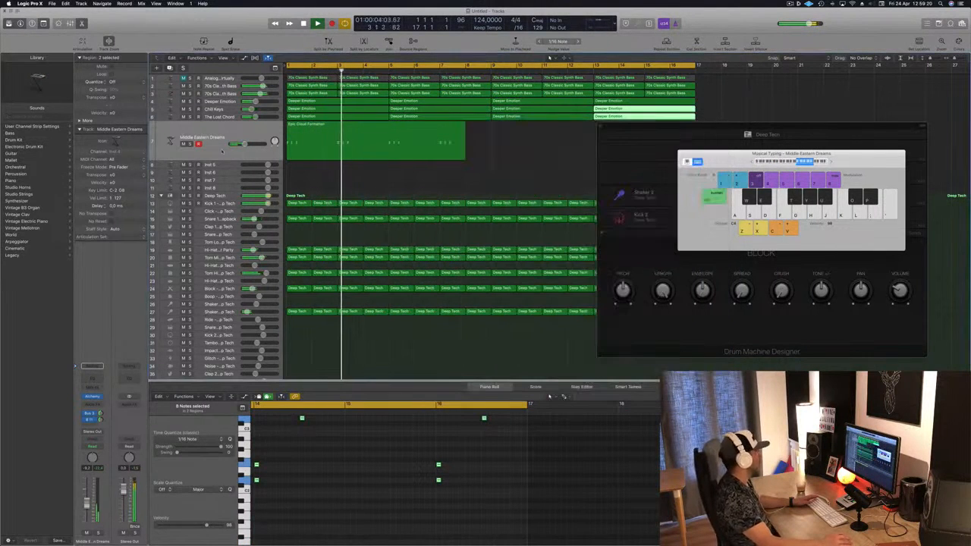
left_click(324, 143)
key("Return")
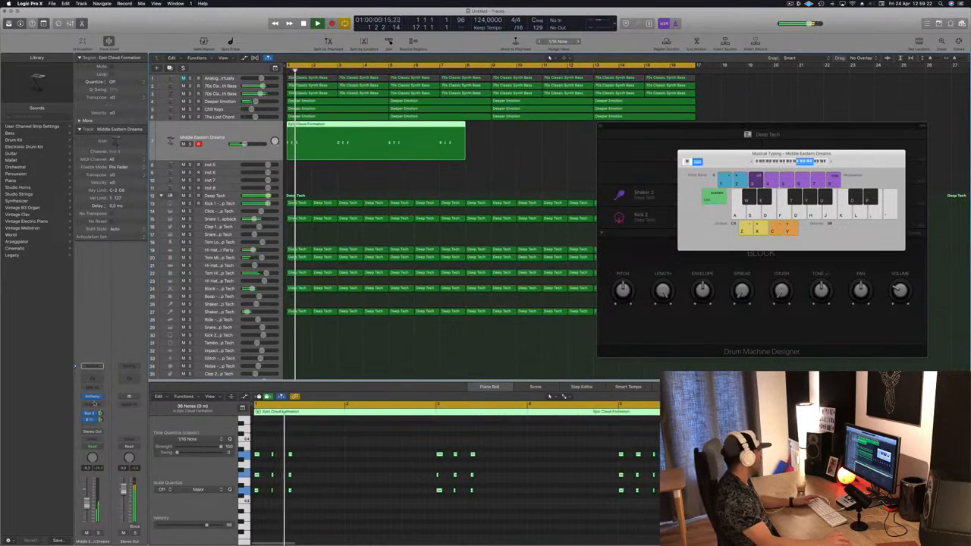
key("Return")
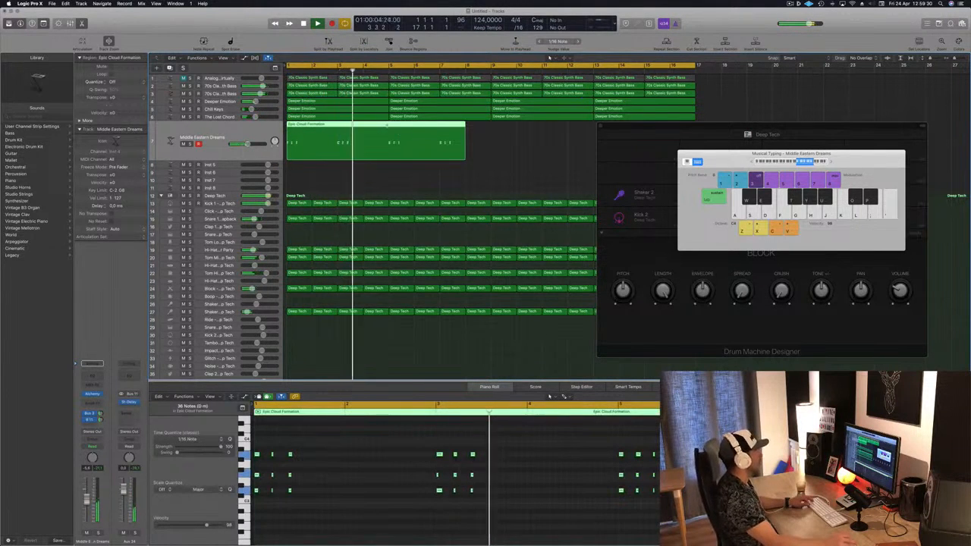
left_click(390, 142)
key("BackSpace")
left_click(356, 144)
key("Return")
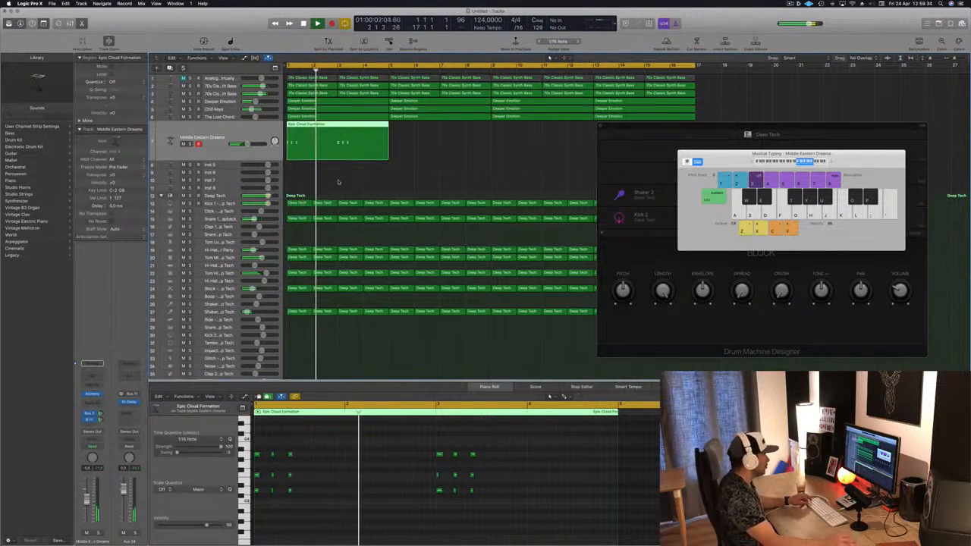
Copy the four-bar Epic Cloud Formation region along the strings track to fill bars 5 through 16
left_click_drag(353, 137, 451, 134)
left_click_drag(510, 149, 569, 131)
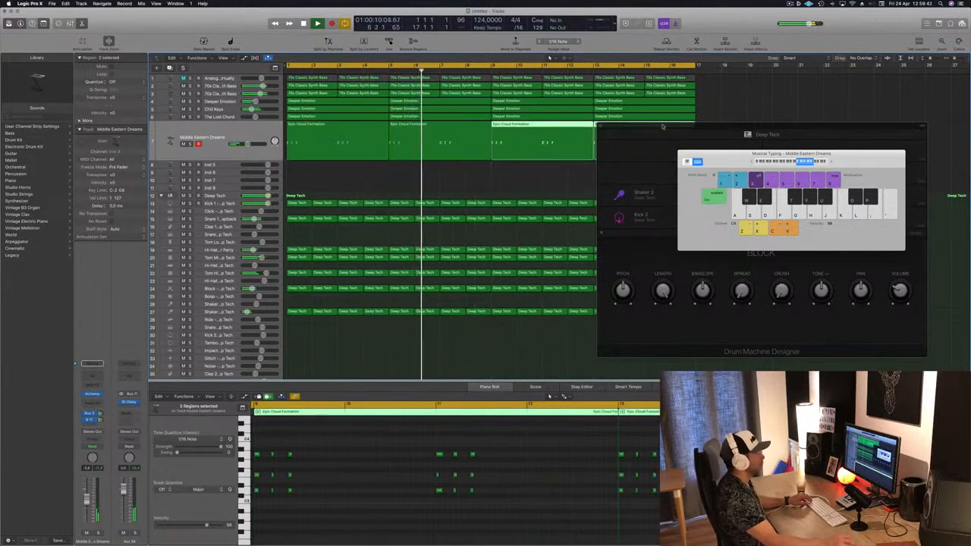
Move and close the Drum Machine Designer window
left_click_drag(659, 129, 618, 182)
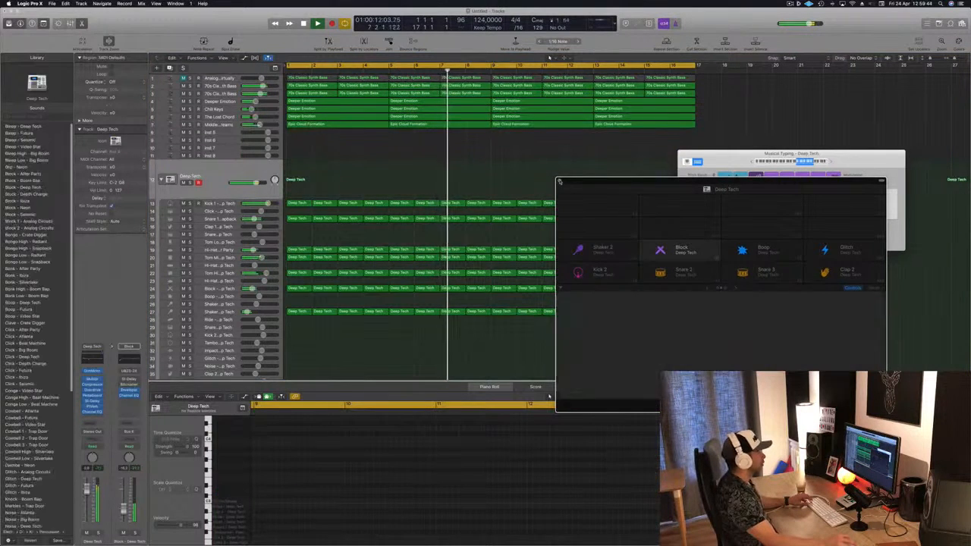
left_click(560, 182)
key("Return")
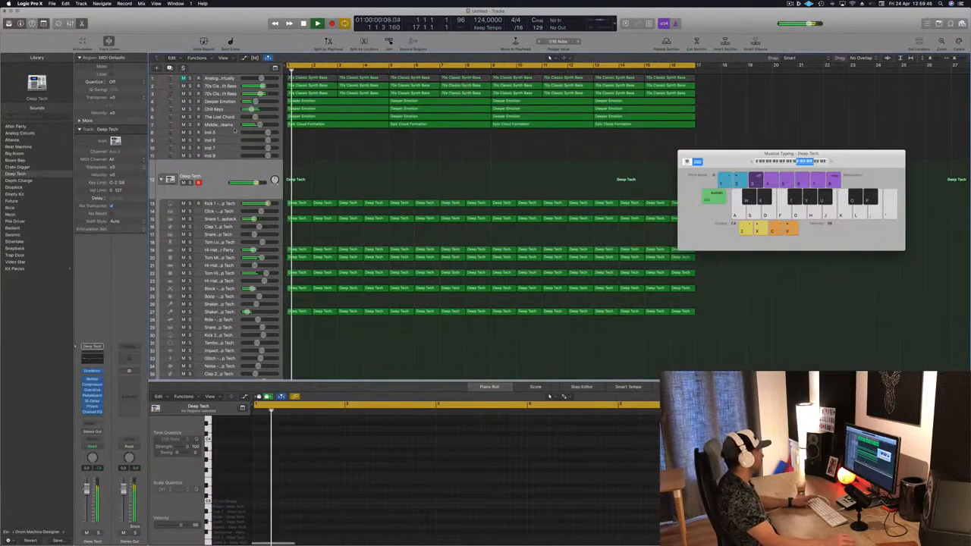
Select the empty Inst 5 track and play back the arrangement
left_click(199, 135)
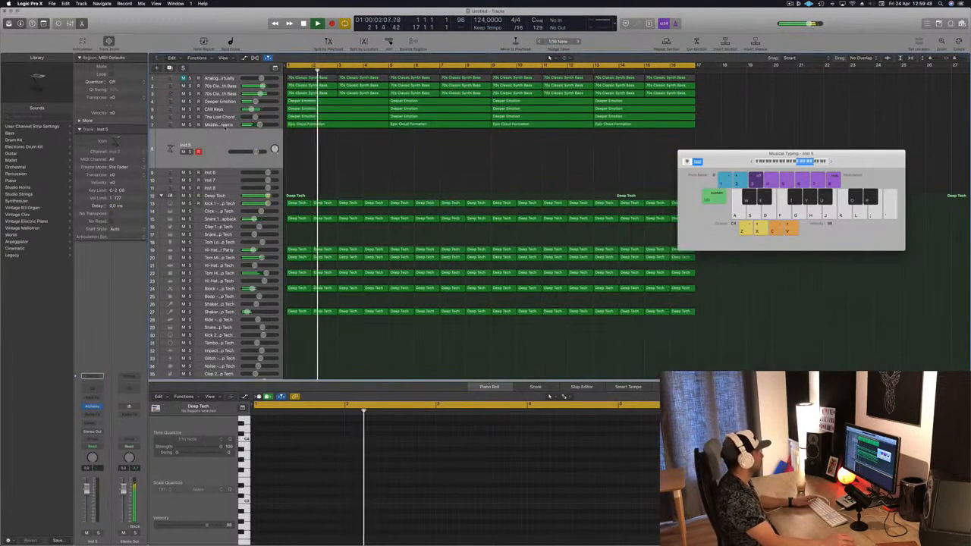
left_click(218, 125)
key("Return")
left_click_drag(249, 144, 243, 144)
key("Return")
key("Return")
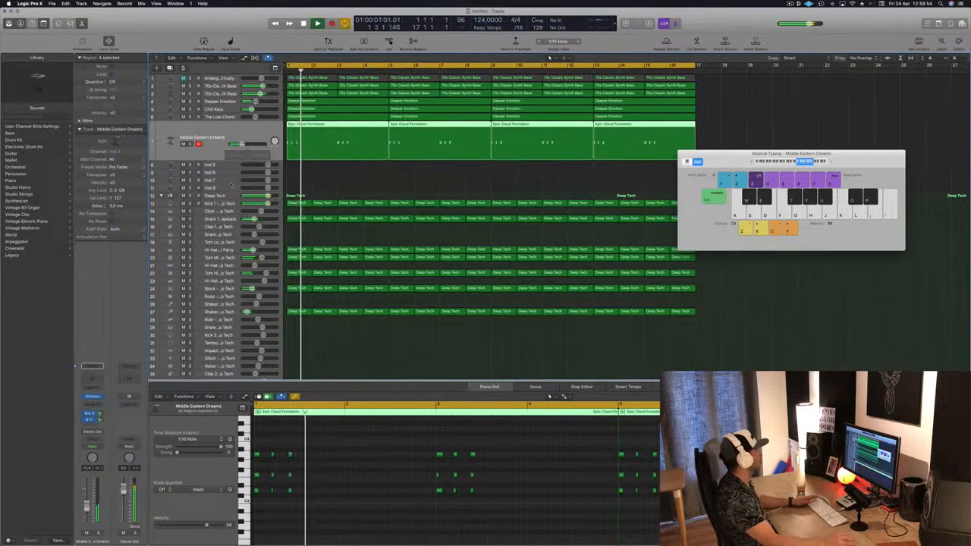
key("Down")
key("Return")
key("space")
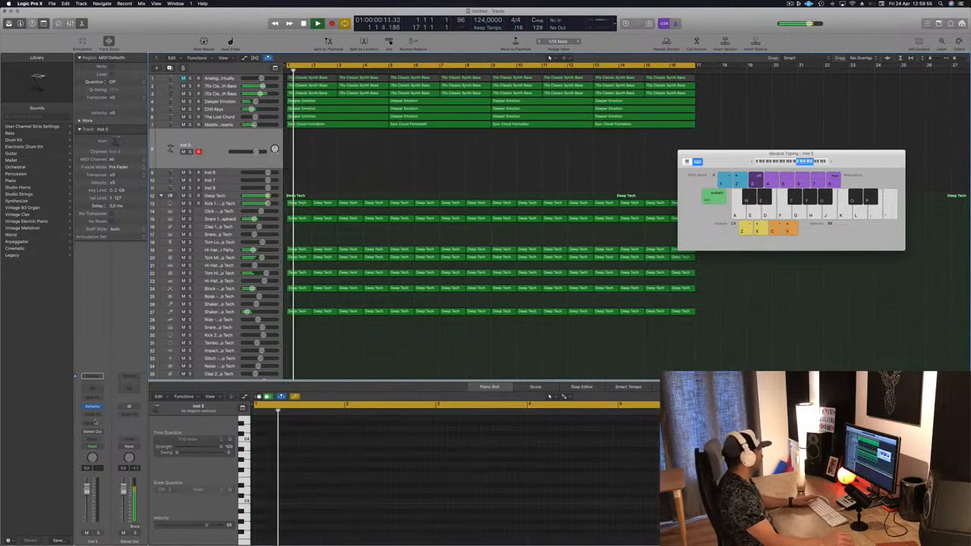
Open Alchemy on Inst 5 and load the Primitive Synth Organ preset from the Organs category
left_click(92, 407)
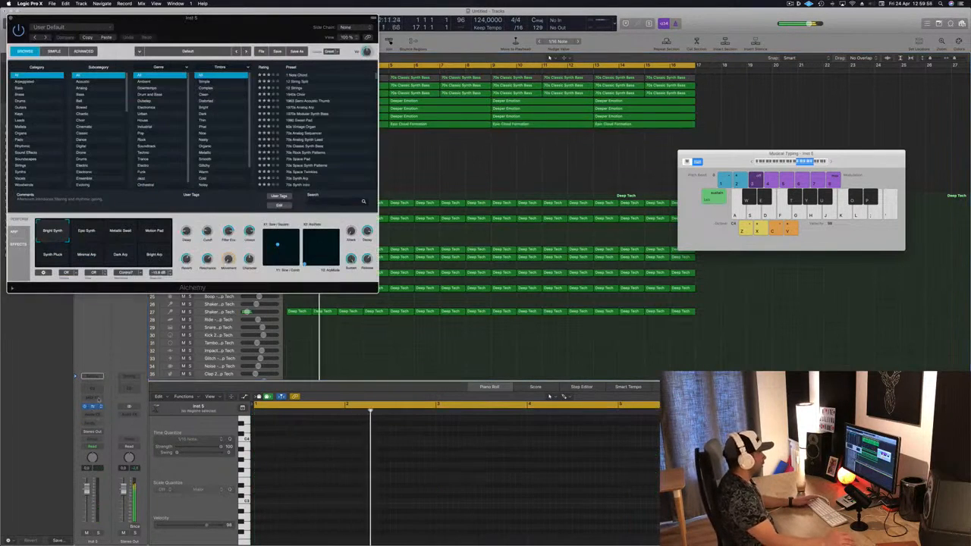
left_click_drag(259, 29, 531, 161)
left_click(790, 4)
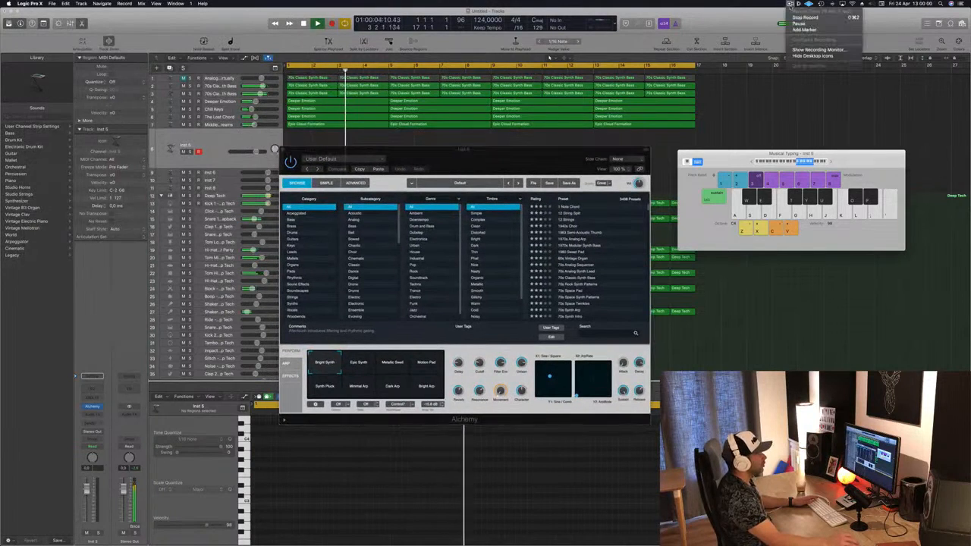
left_click(552, 163)
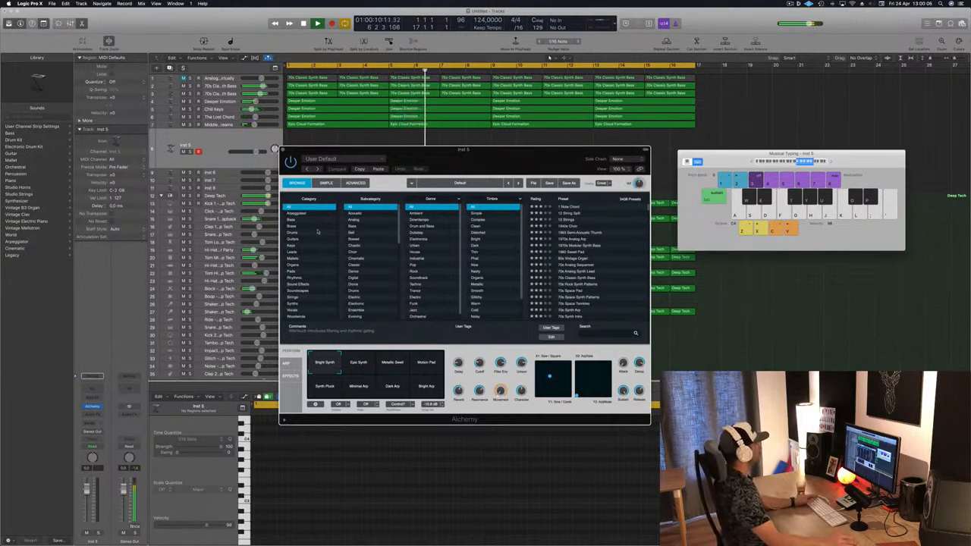
left_click(294, 266)
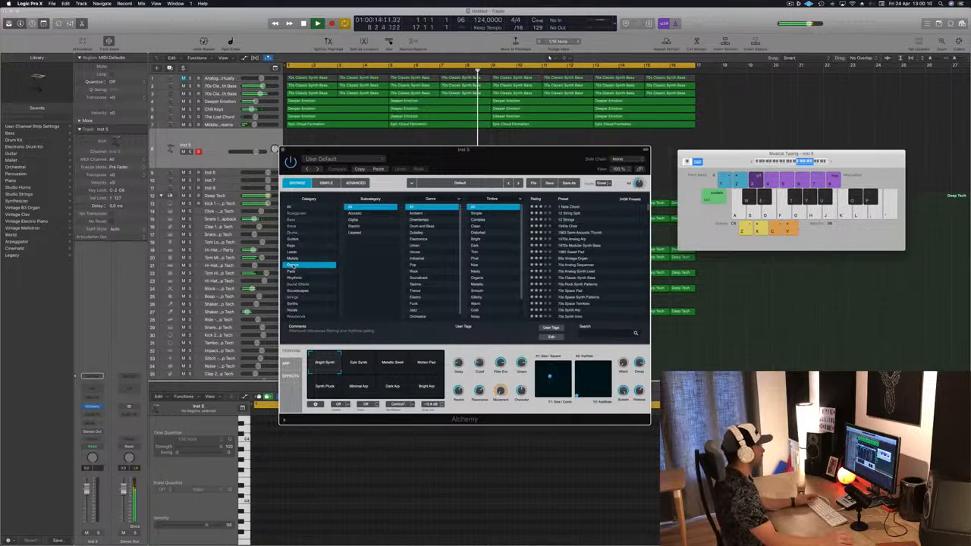
scroll(558, 258, "down", 3)
left_click(576, 260)
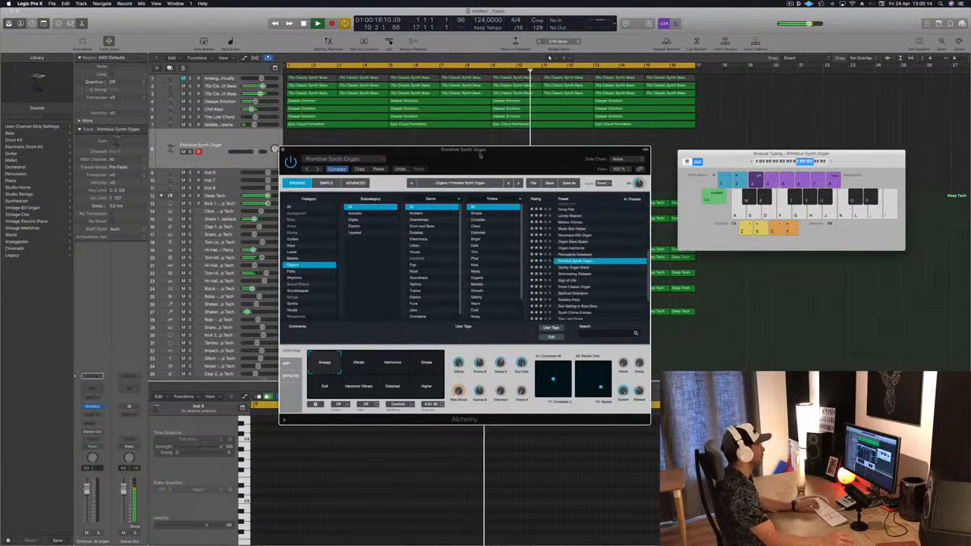
Create a new track with the Middle Eastern Dreams track's settings and open its Alchemy instrument
left_click_drag(479, 154, 581, 154)
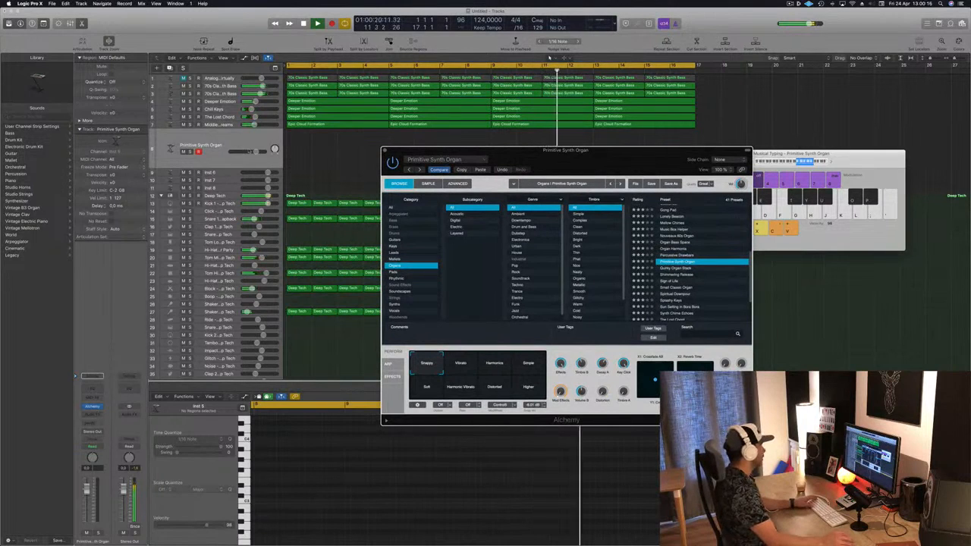
left_click(224, 125)
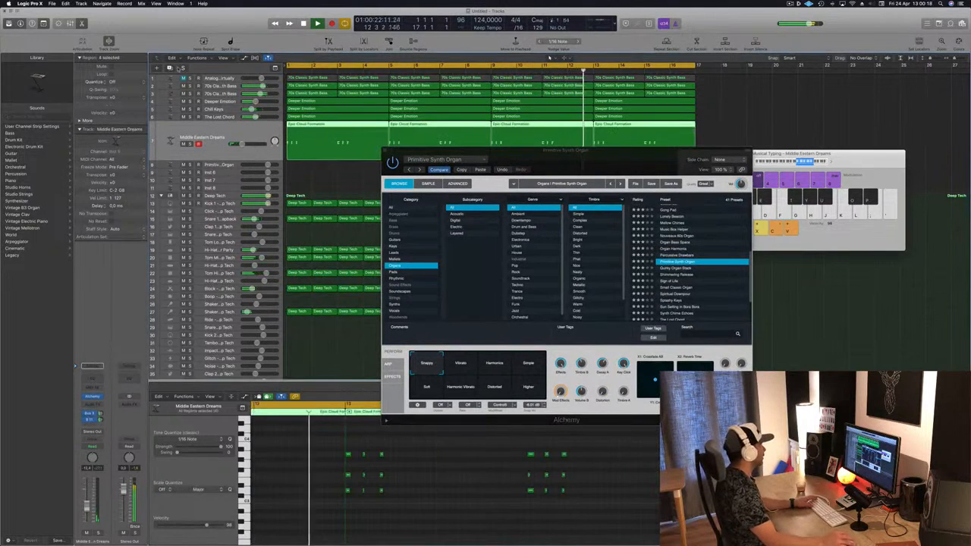
left_click(170, 69)
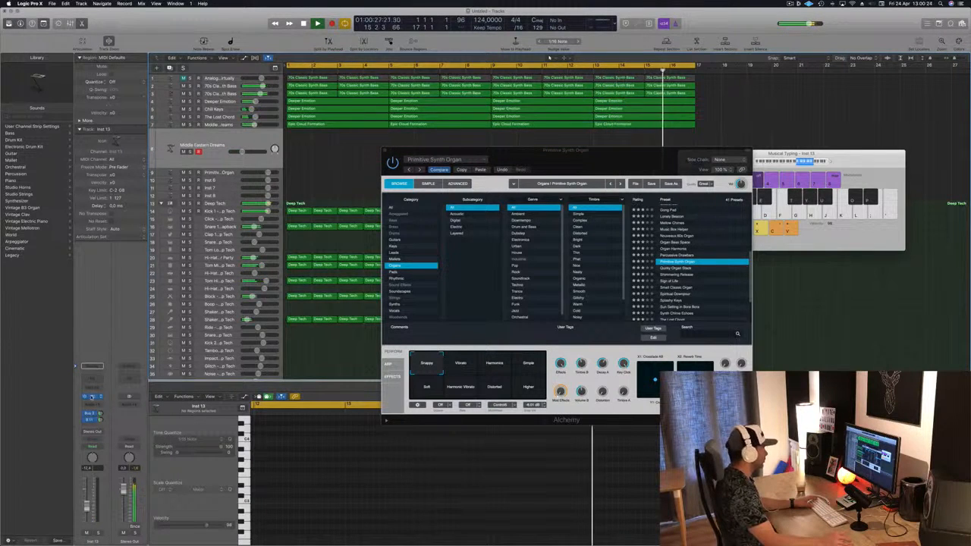
left_click(91, 396)
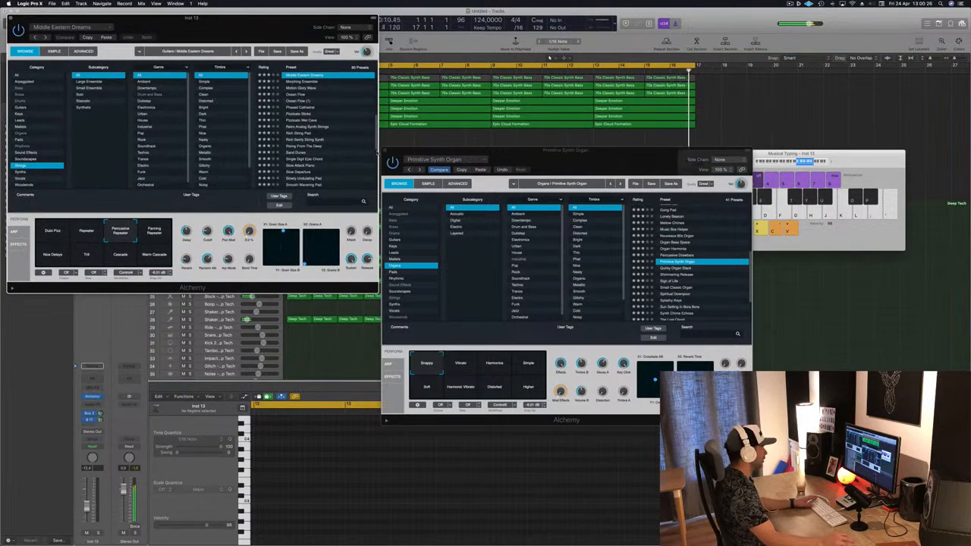
left_click(384, 150)
Load the Spiritual Downpour preset from the Organs category on the new track
left_click_drag(263, 33, 622, 147)
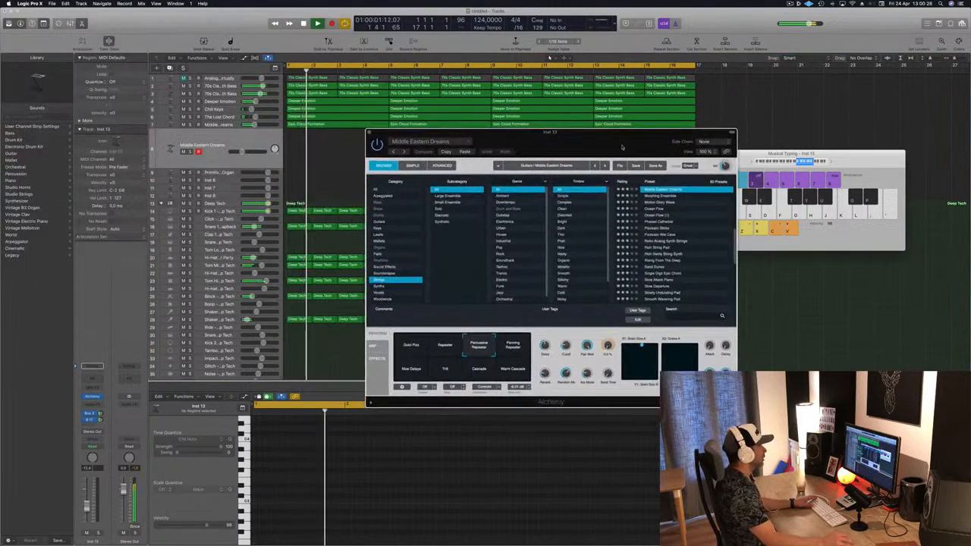
left_click(382, 247)
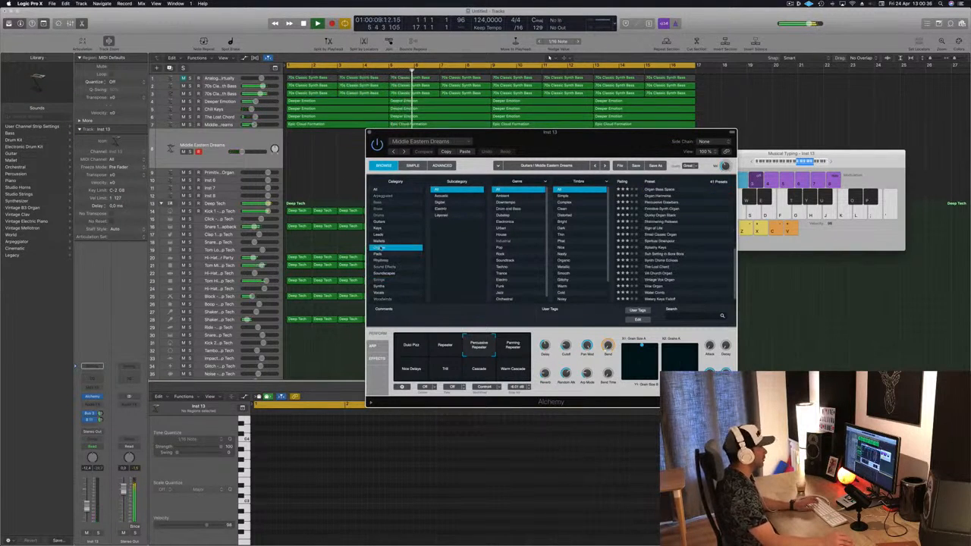
left_click(662, 241)
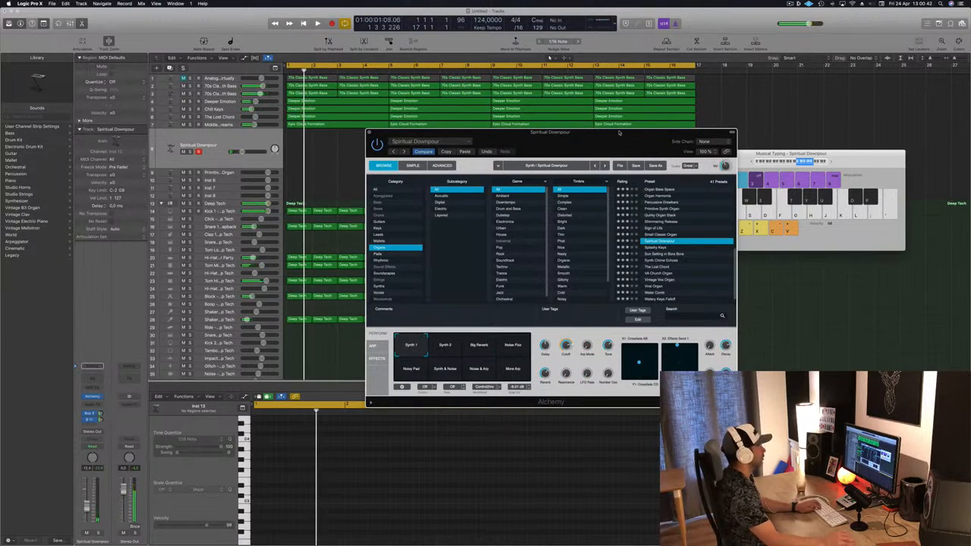
left_click_drag(619, 132, 570, 136)
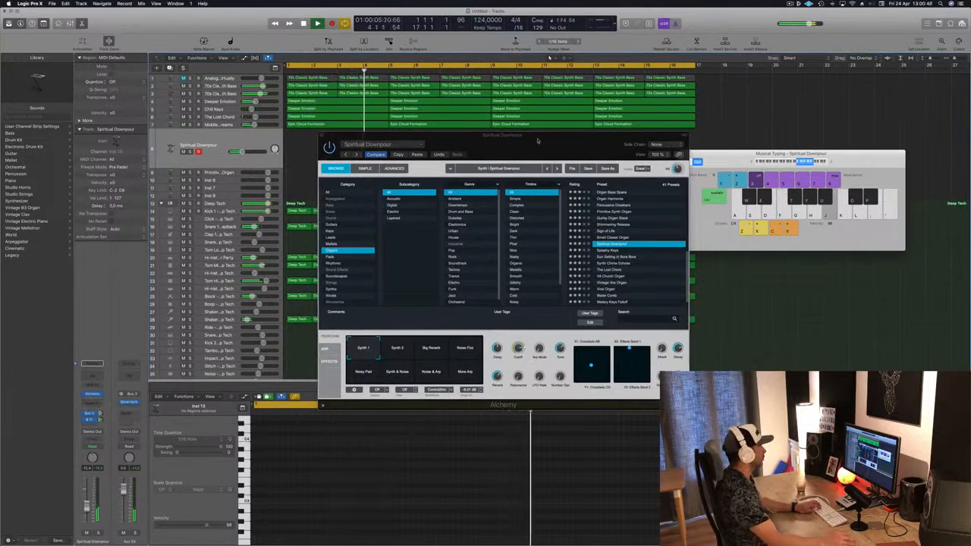
left_click_drag(539, 144, 551, 237)
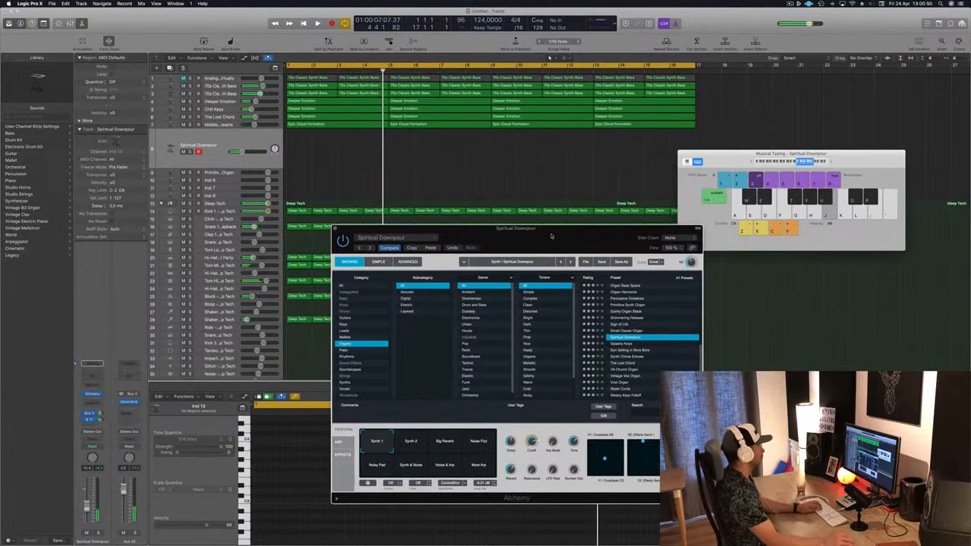
key("Return")
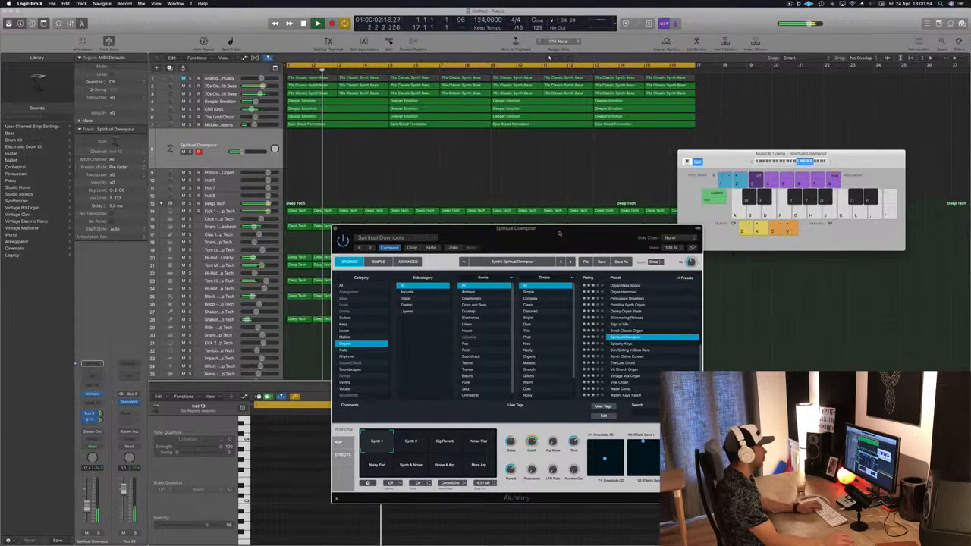
left_click_drag(551, 237, 535, 161)
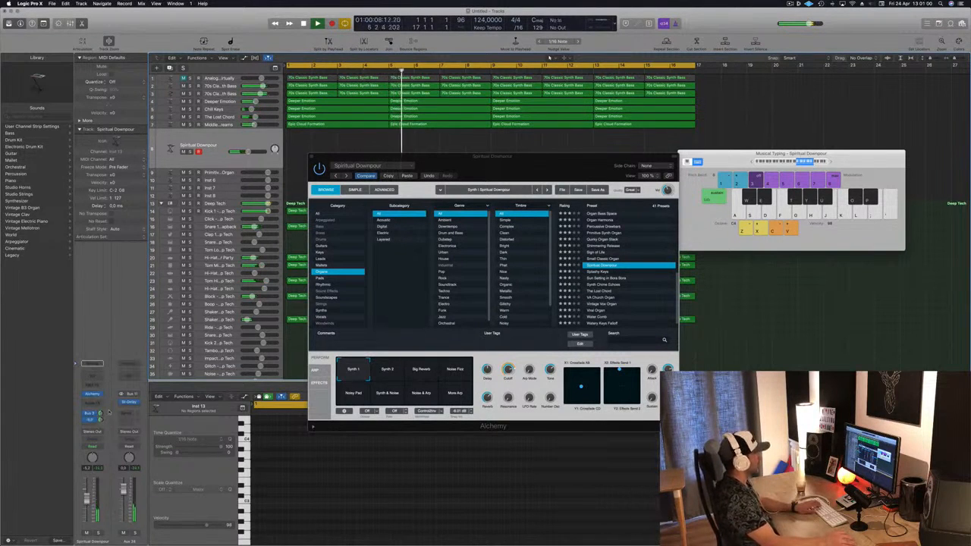
Audition organ presets from Splashy Keys through Synth Chime Echoes by playing notes on the musical keyboard
left_click(598, 272)
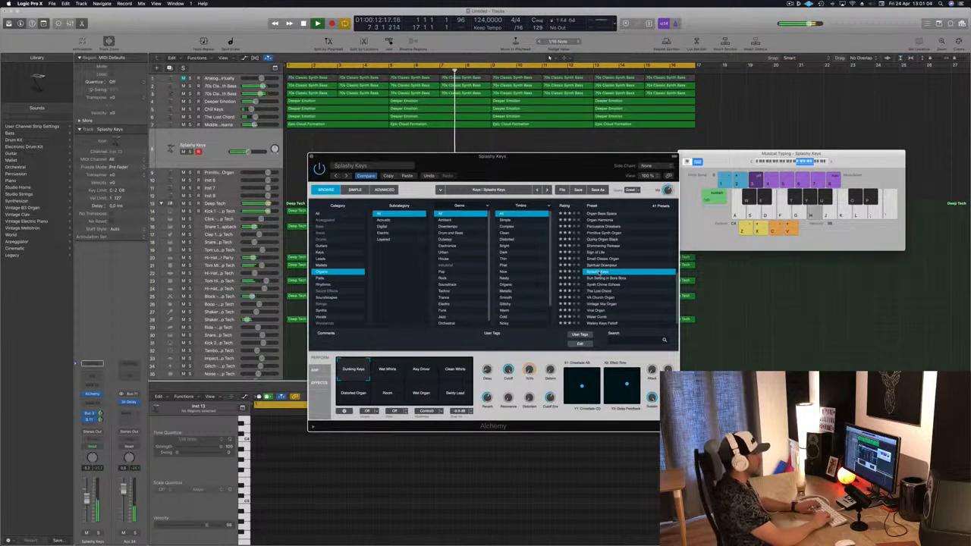
key("Down")
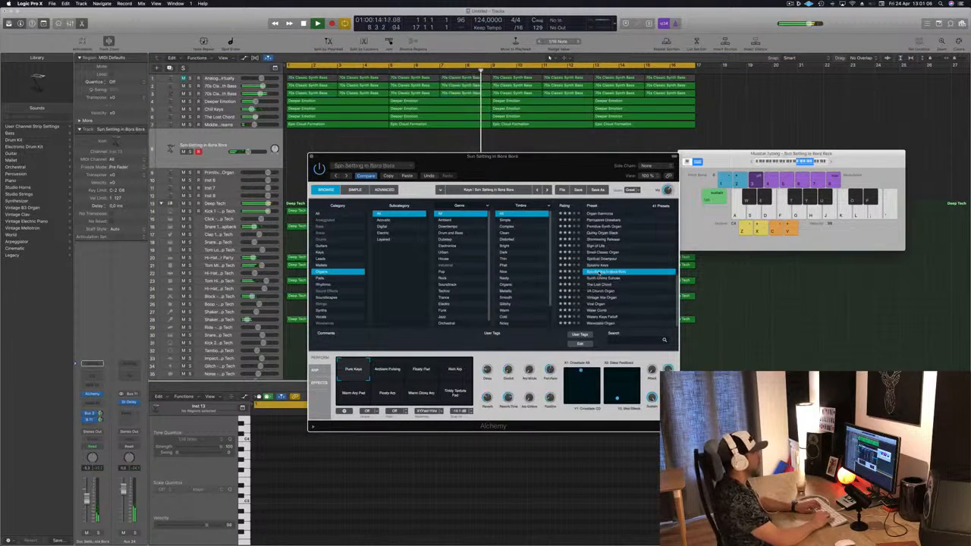
key("d")
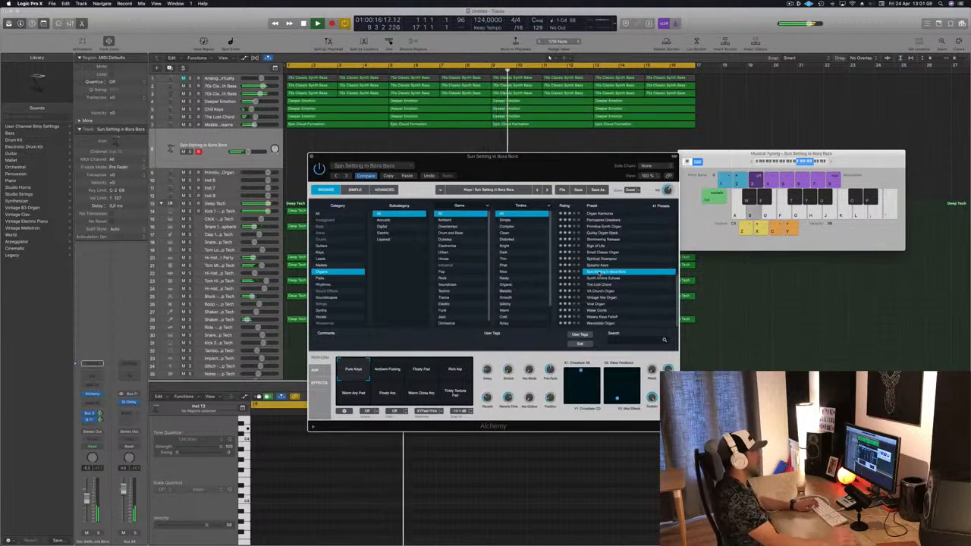
key("f")
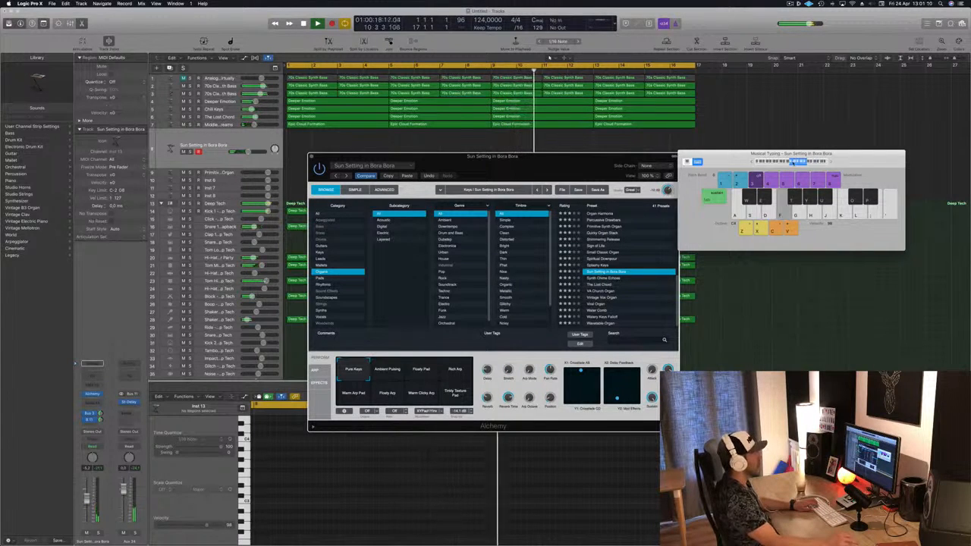
key("l")
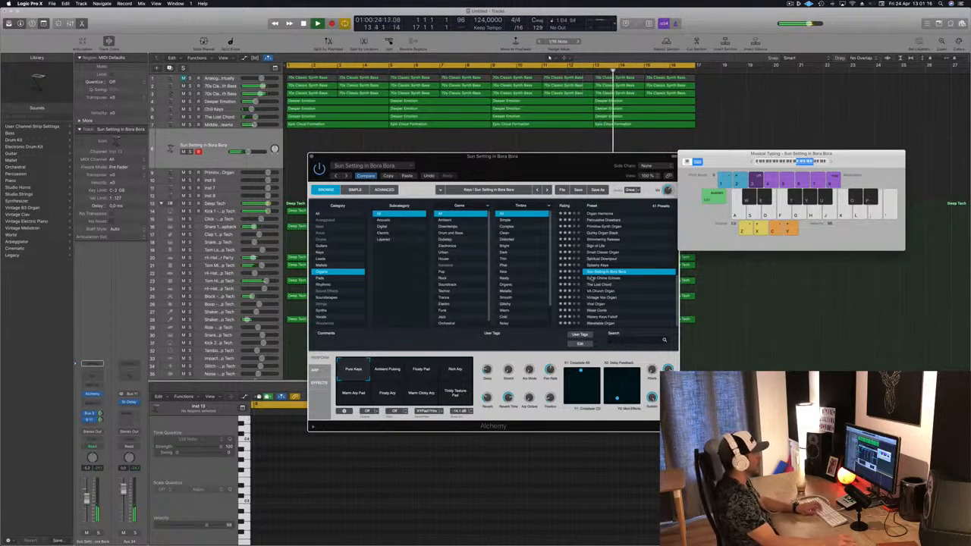
key("Down")
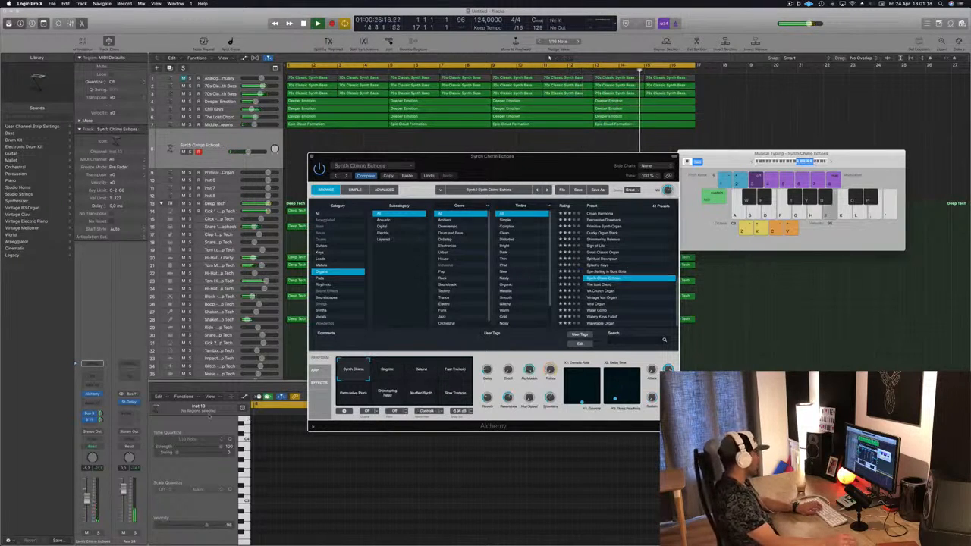
left_click_drag(88, 501, 88, 504)
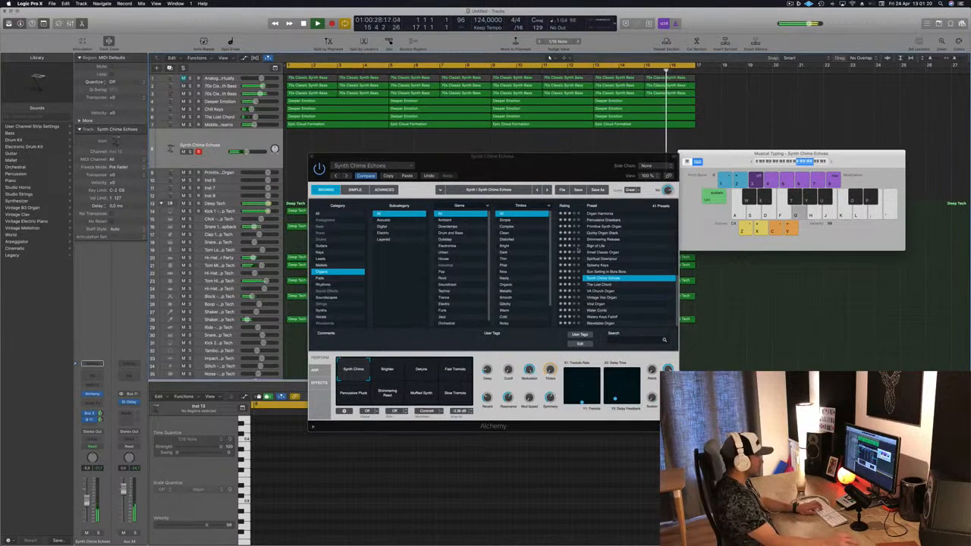
Audition The Lost Chord, VA Church Organ, 80s Vintage Organ and Additive Church Organ presets in Alchemy
left_click(592, 285)
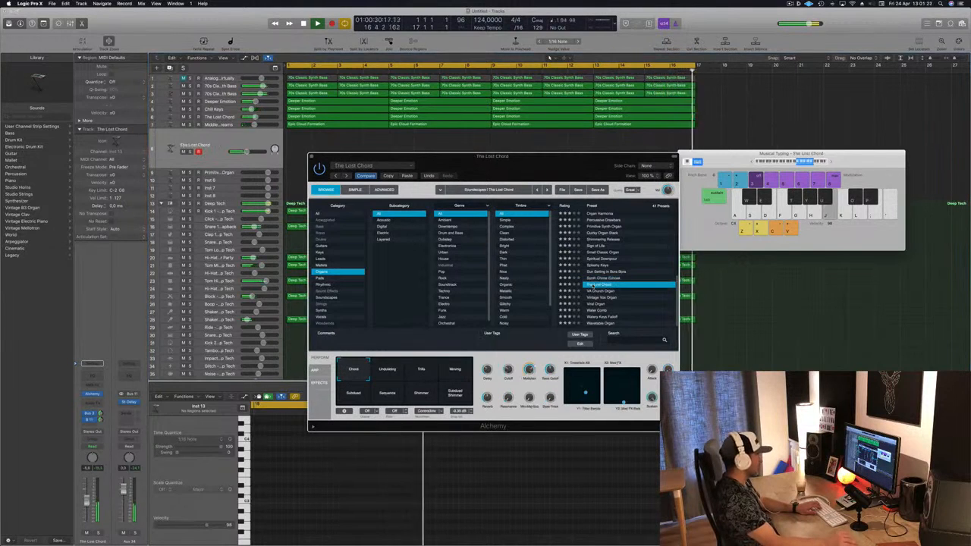
left_click(387, 370)
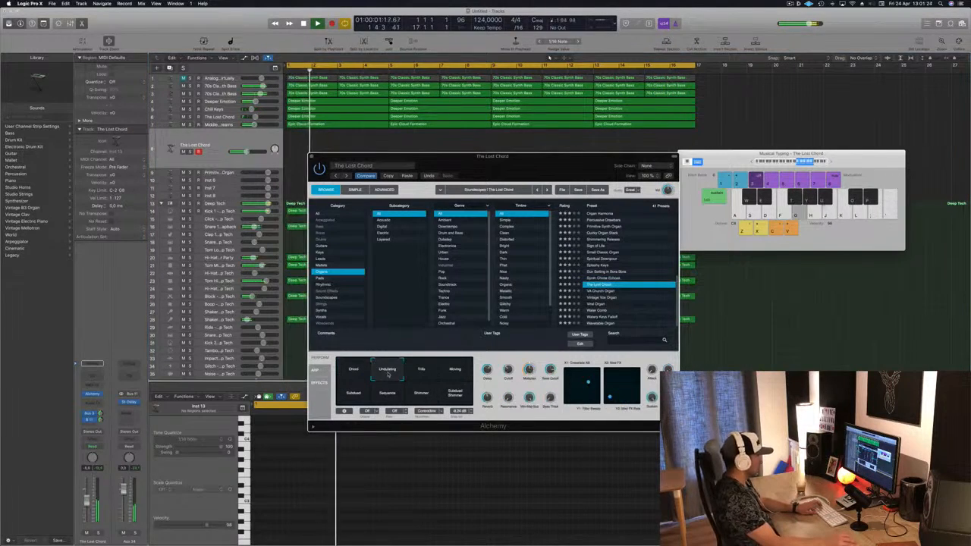
key("Down")
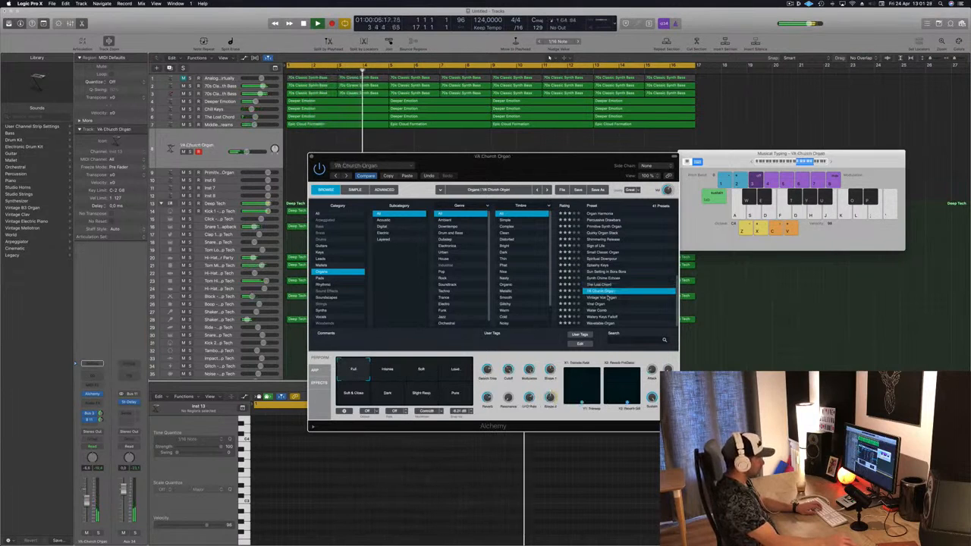
scroll(607, 298, "down", 5)
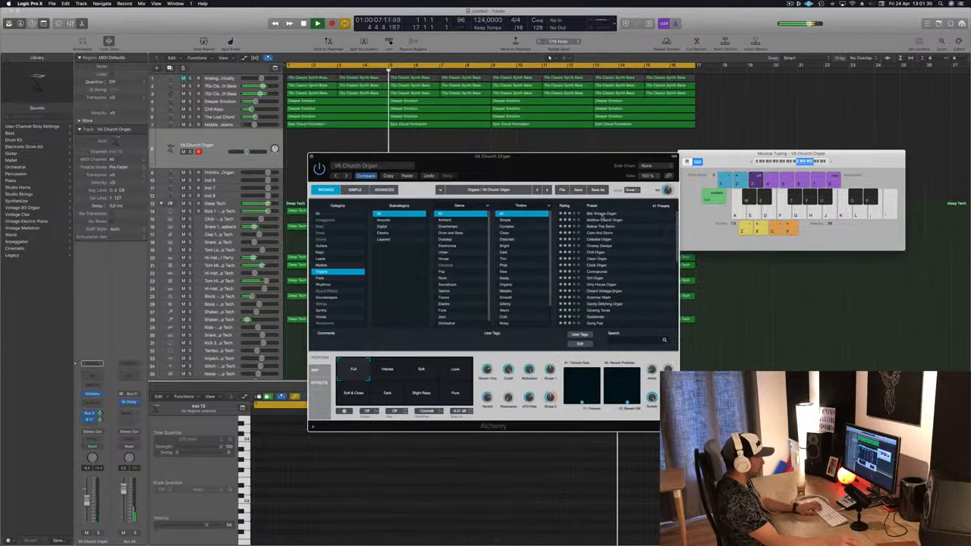
left_click(602, 215)
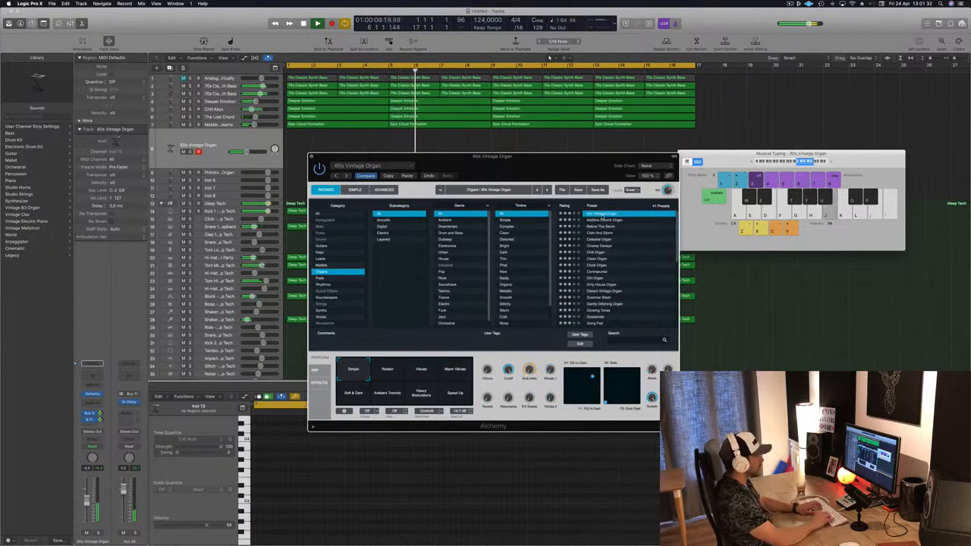
left_click(600, 219)
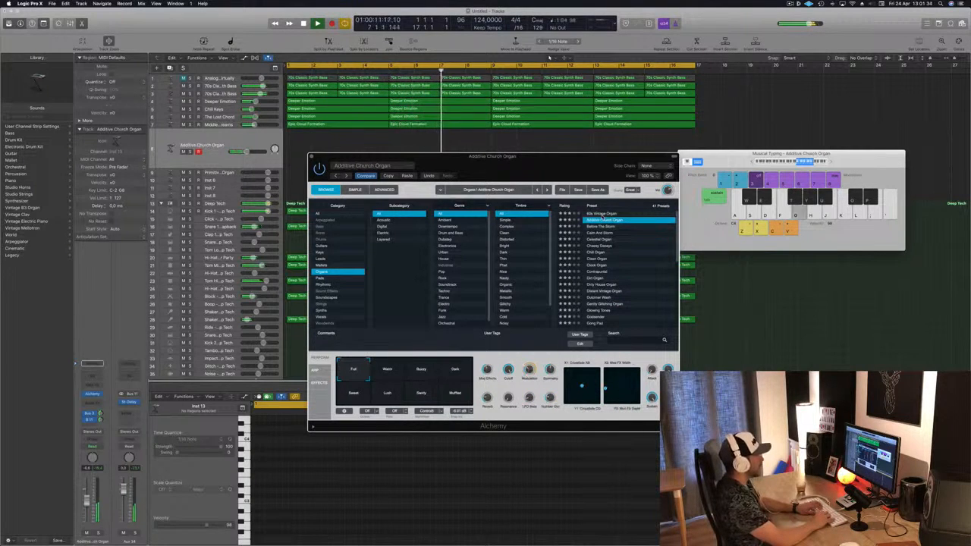
Step through the organ presets from Before The Storm down to Dirt Organ while the arrangement plays
key("Down")
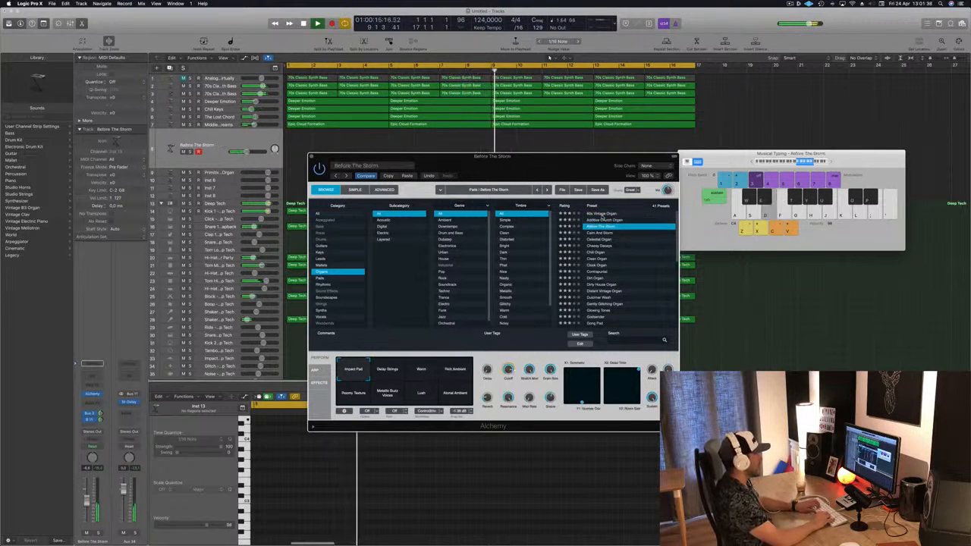
key("Down")
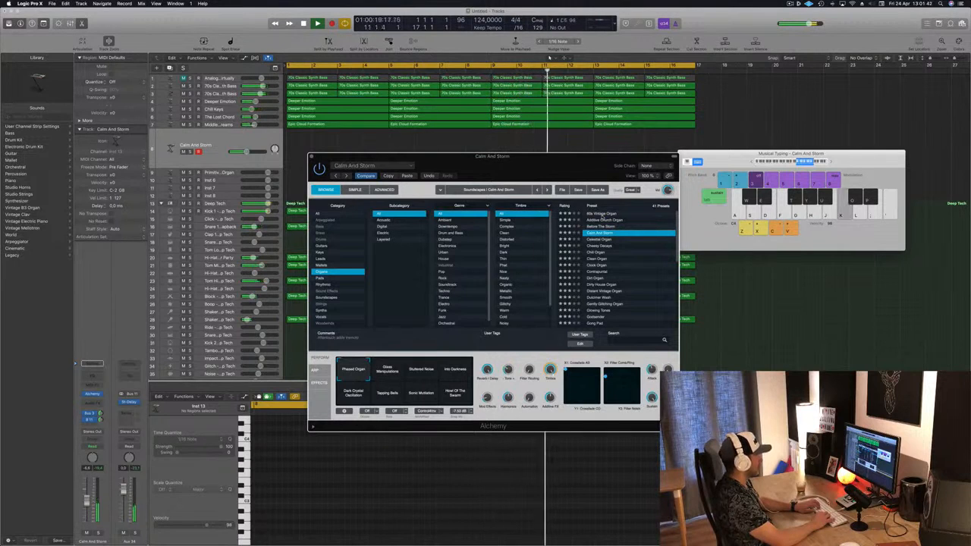
key("Down")
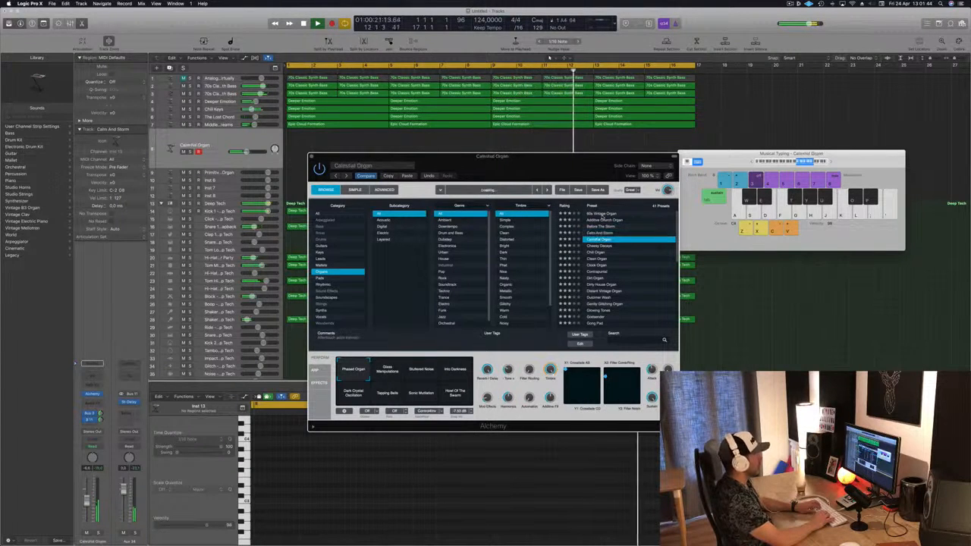
key("Down")
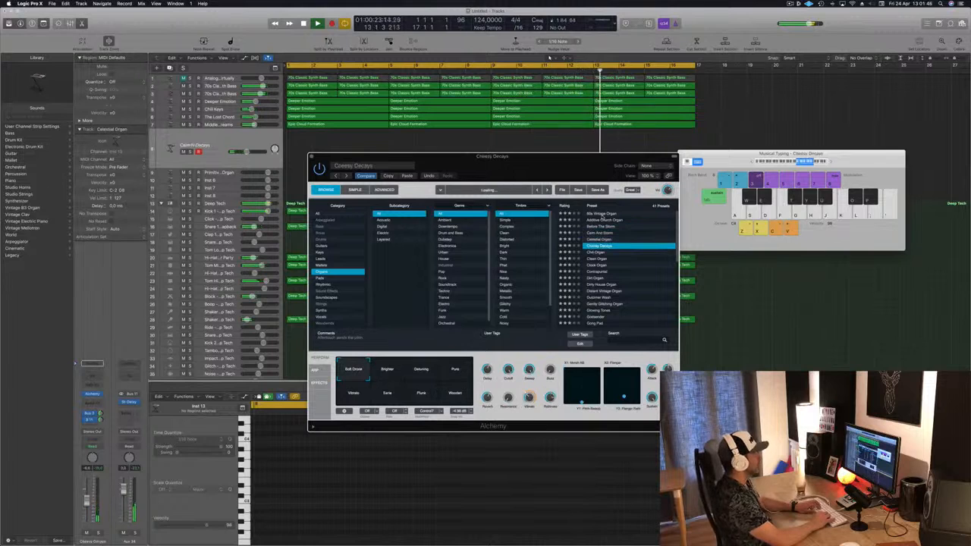
key("Down")
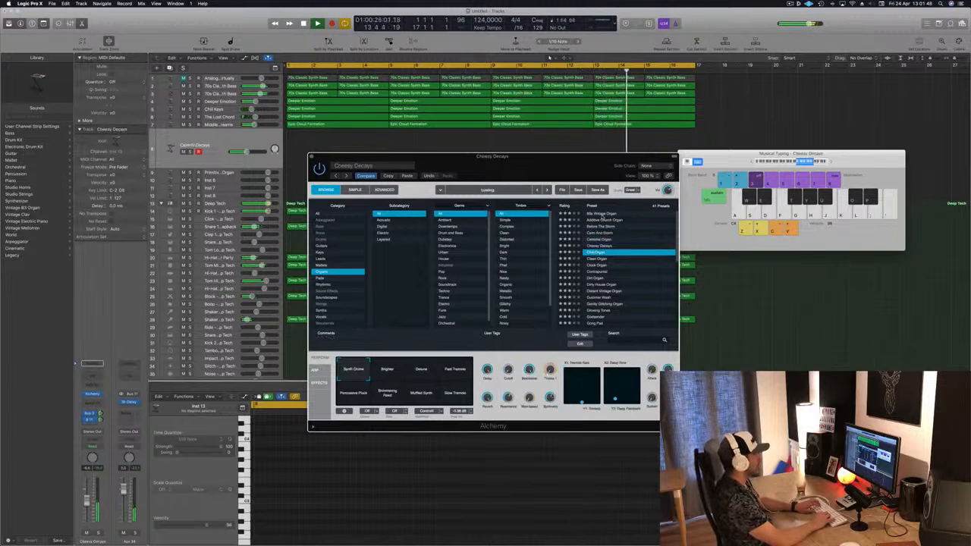
key("Down")
key("Down")
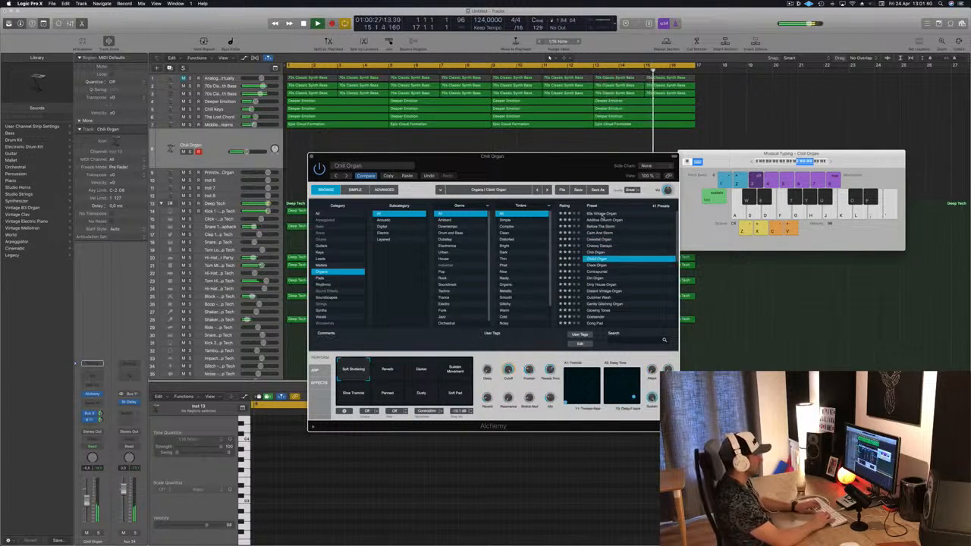
key("Down")
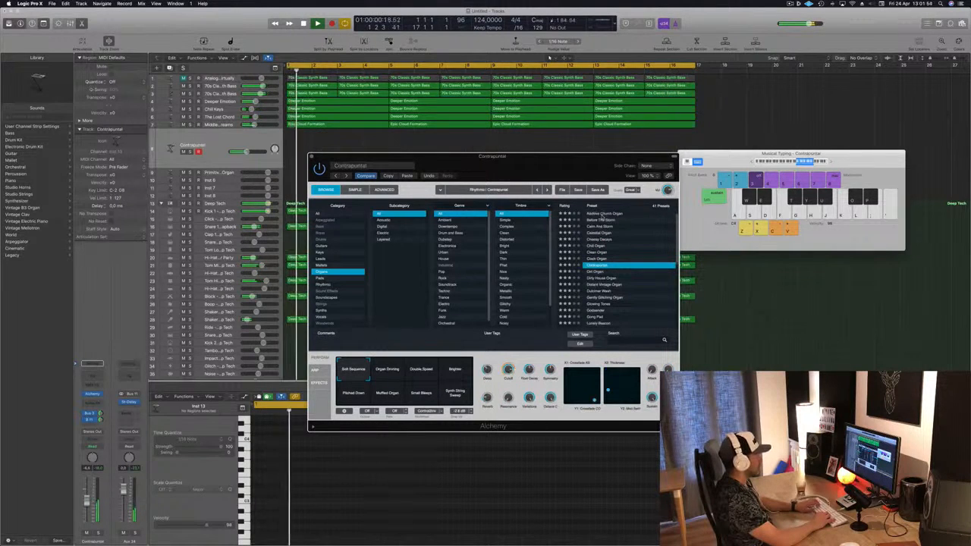
key("Down")
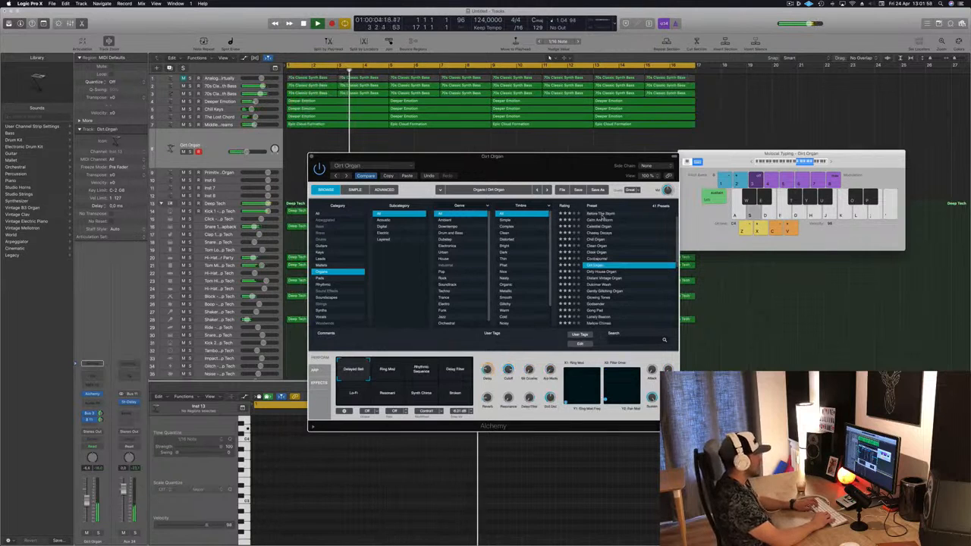
Play test notes on the Dirt Organ preset with the musical typing keyboard
key("a")
key("a")
key("d")
key("a")
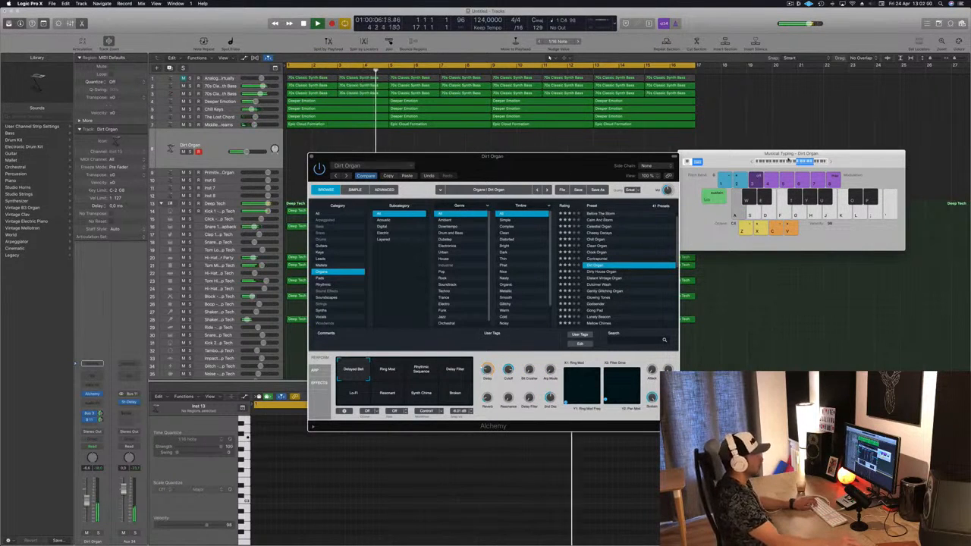
left_click(793, 162)
key("a")
key("d")
key("f")
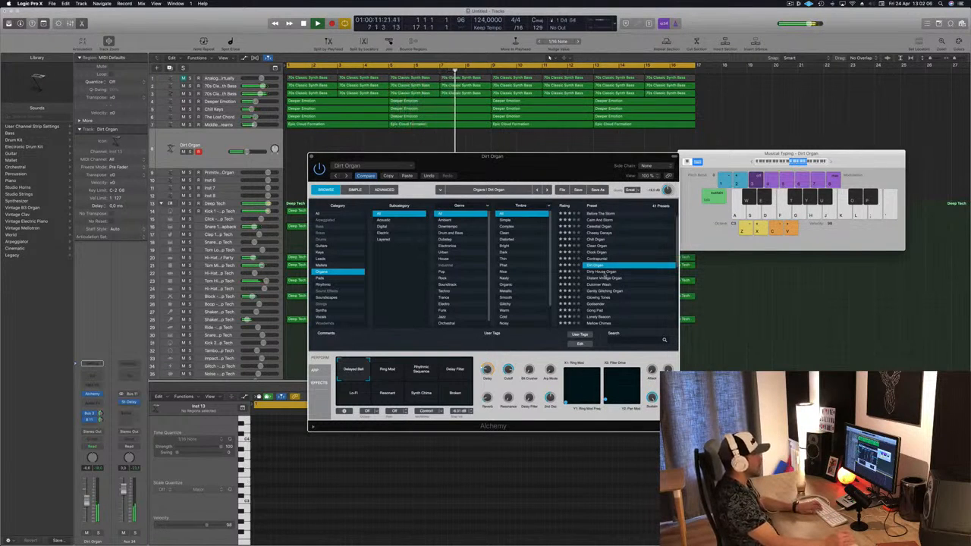
Audition the Dirty House Organ, Distant Vintage Organ and Dulcimer Wash presets by playing notes
key("Down")
key("f")
key("d")
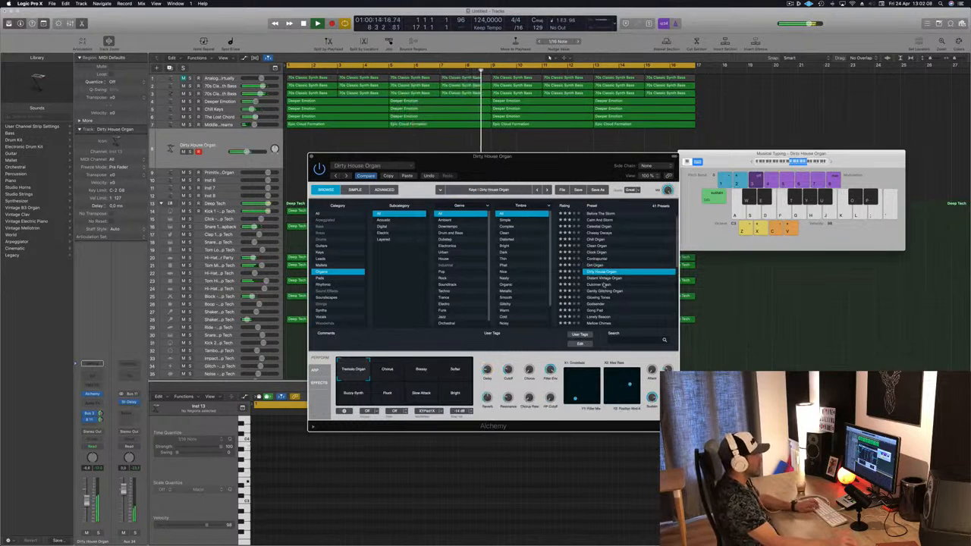
key("Down")
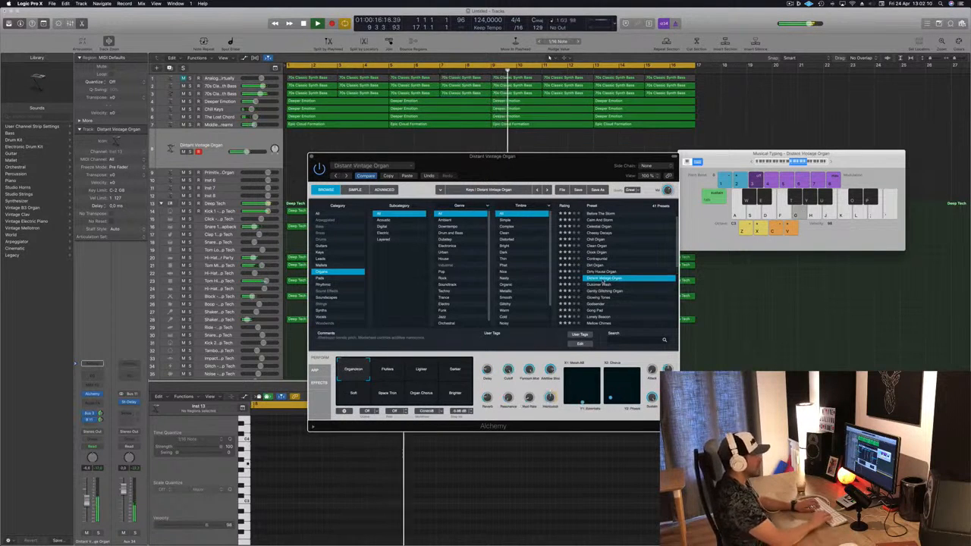
key("Down")
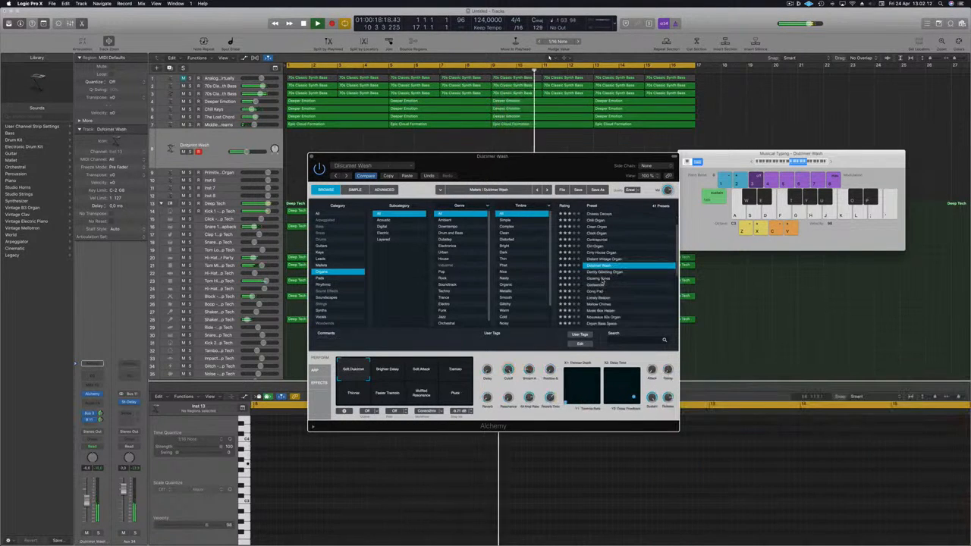
key("h")
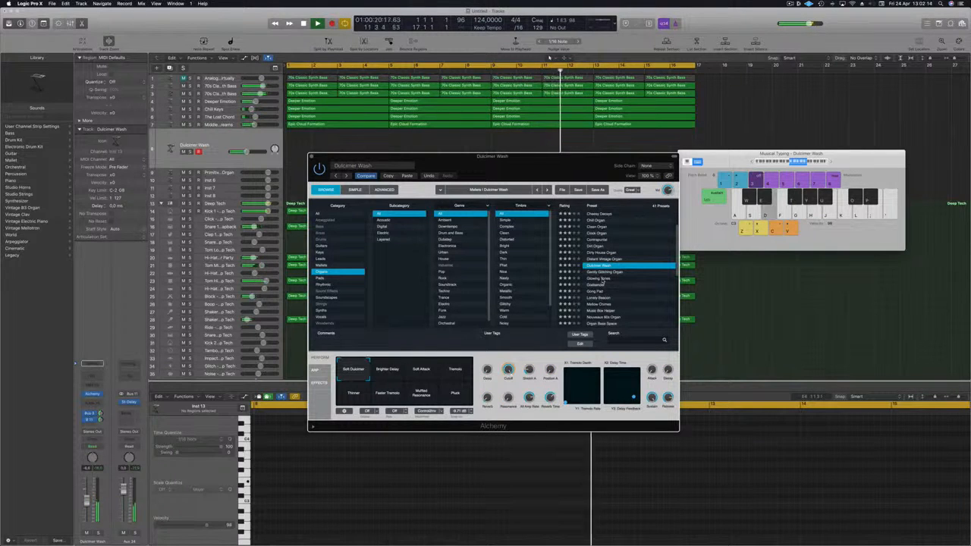
key("apostrophe")
key("k")
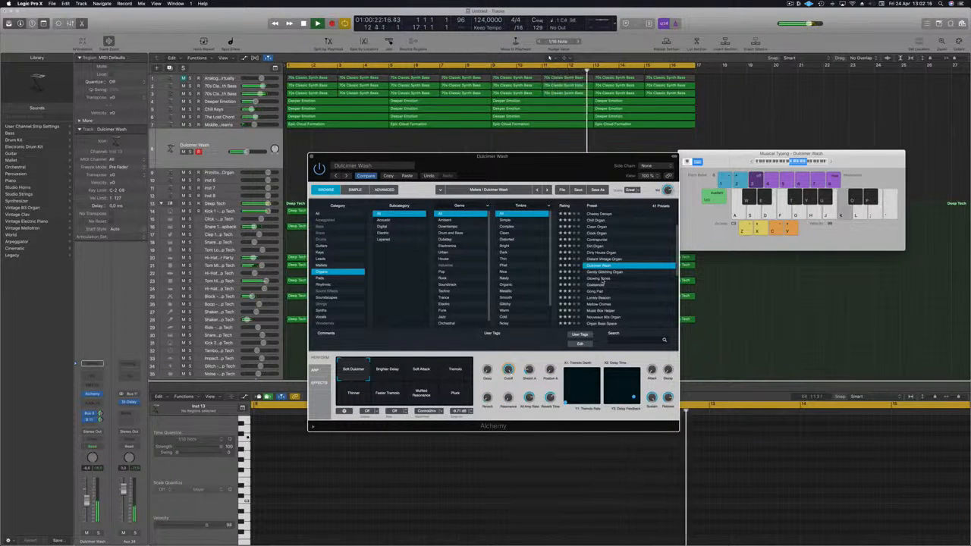
Open the Leads category in the Alchemy browser and load the Granular Amp Lead preset
scroll(601, 280, "up", 3)
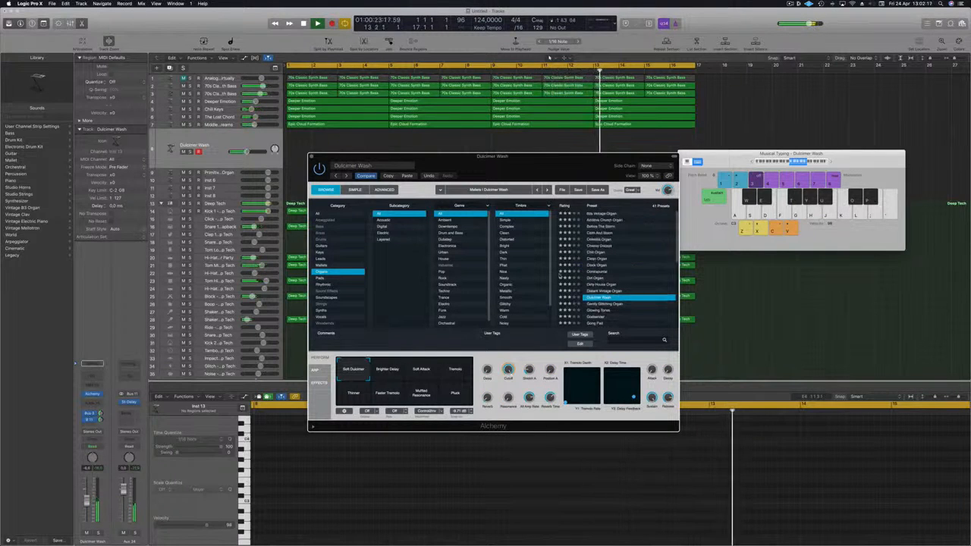
left_click(324, 259)
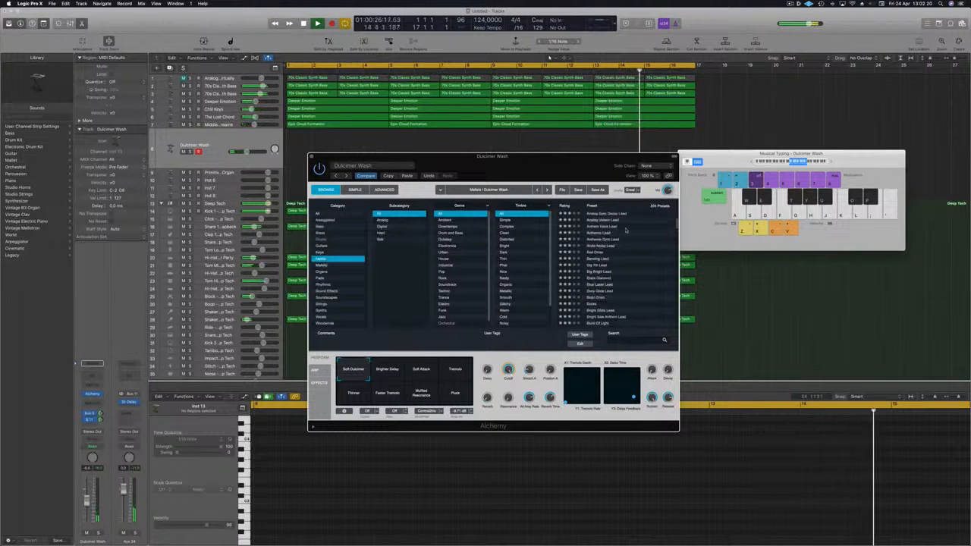
scroll(599, 259, "down", 10)
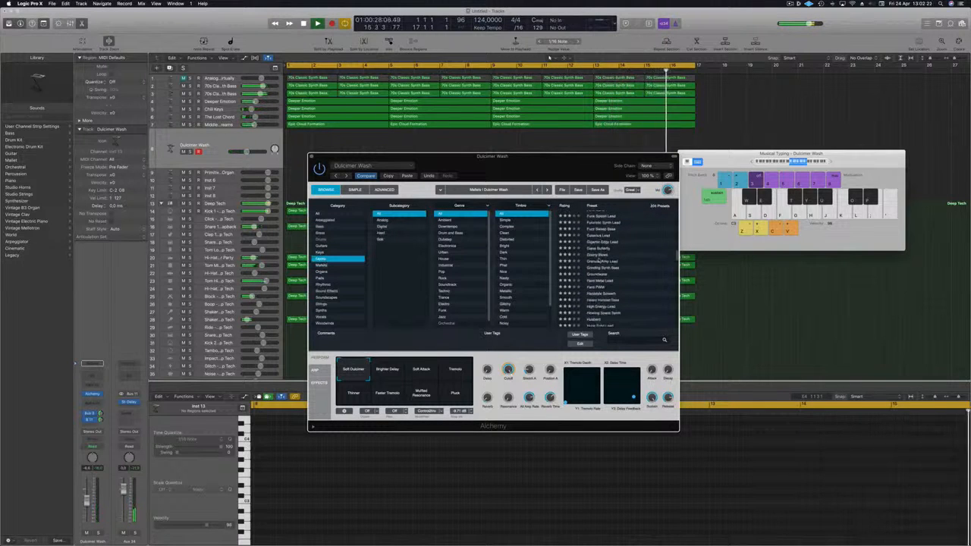
left_click(599, 260)
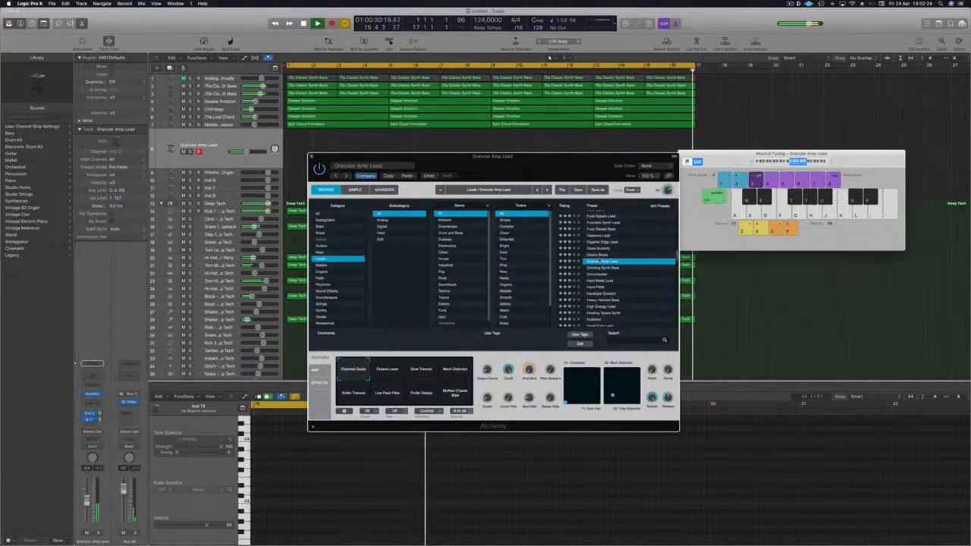
Step through the lead presets from Grinding Synth Bass down to Journey To Pluto while the arrangement plays
key("Down")
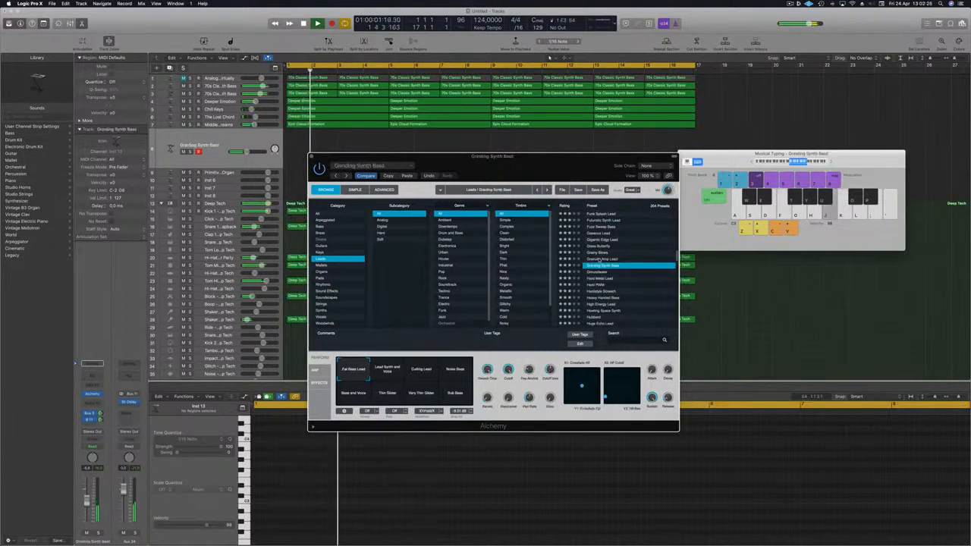
key("Down")
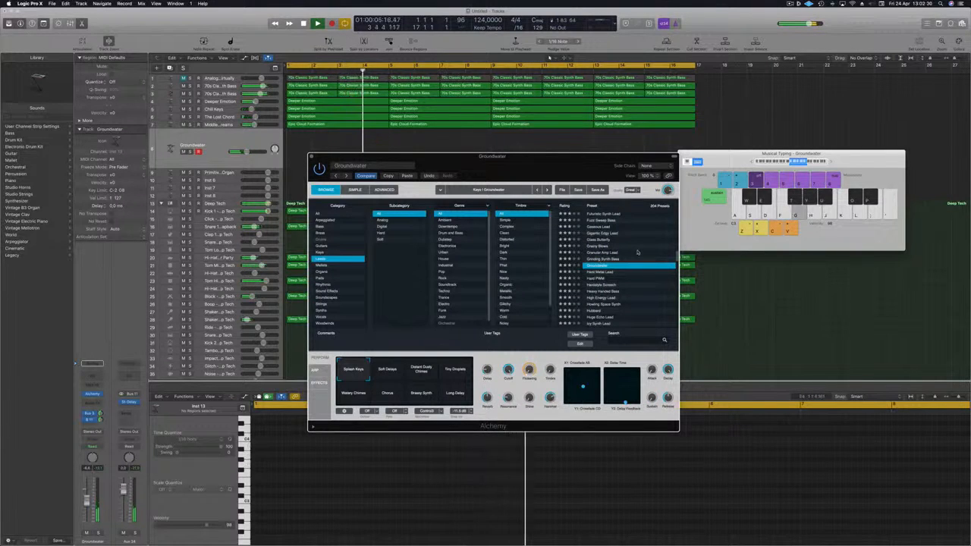
key("Down")
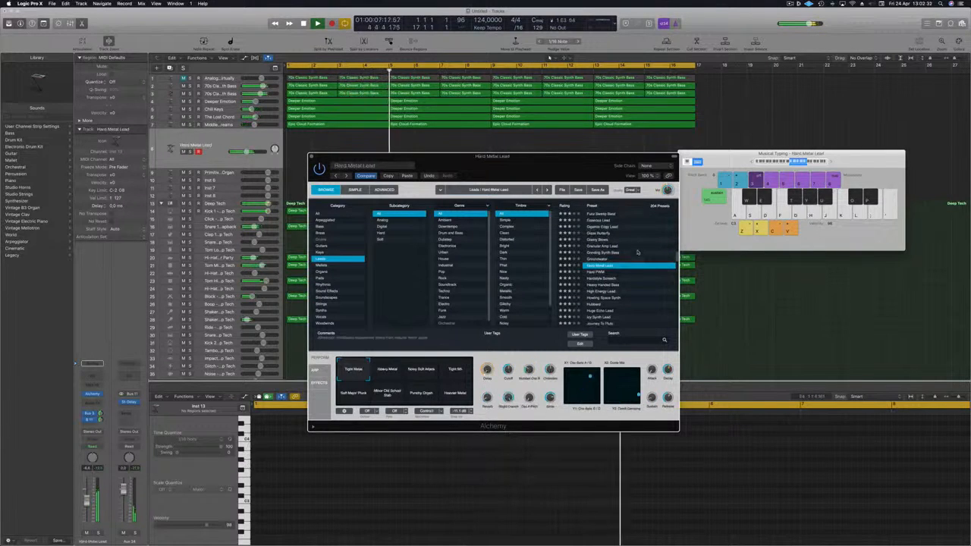
key("Down")
key("Down")
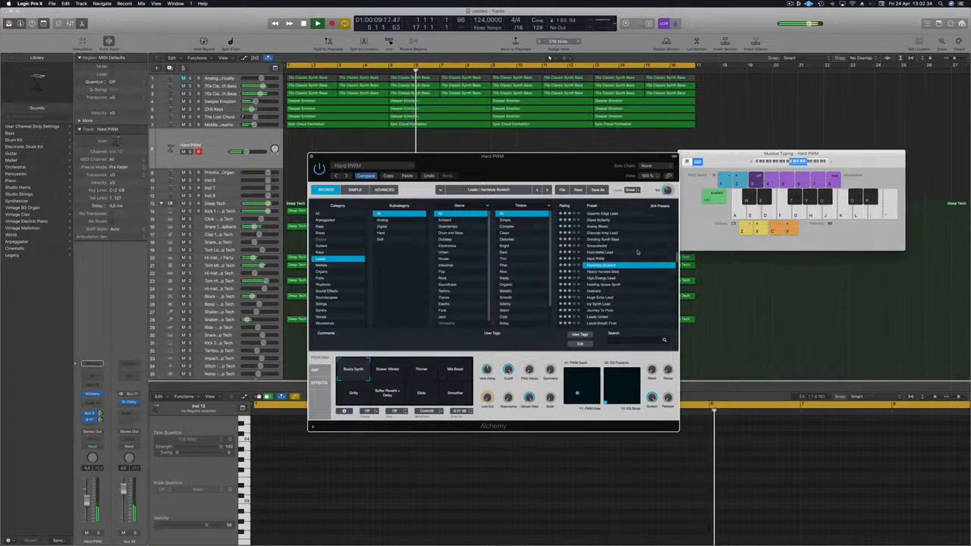
key("Down")
key("Down")
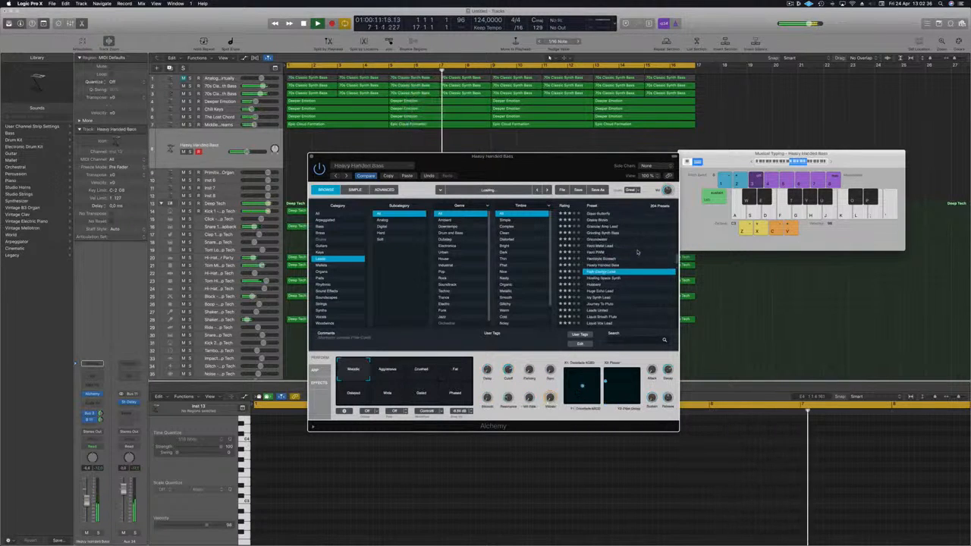
key("Down")
key("Down")
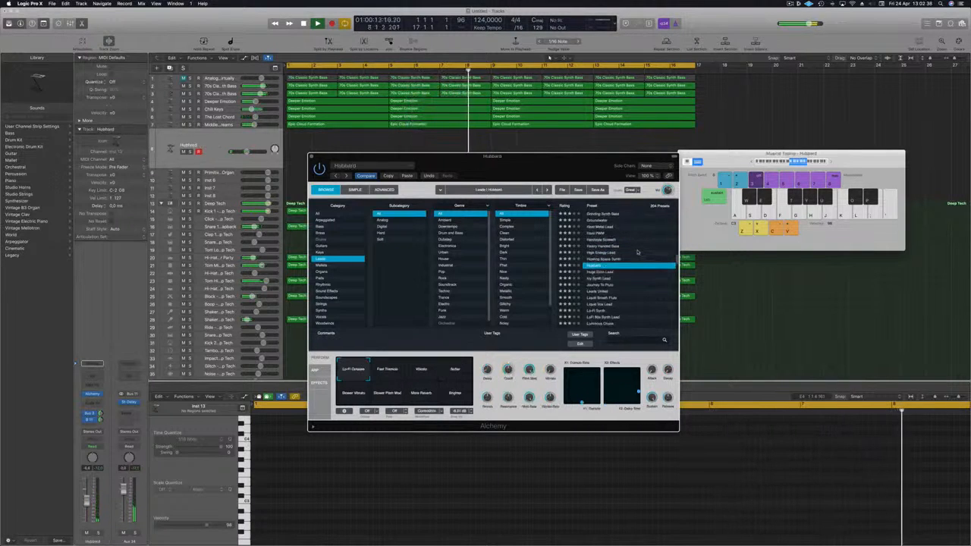
key("Down")
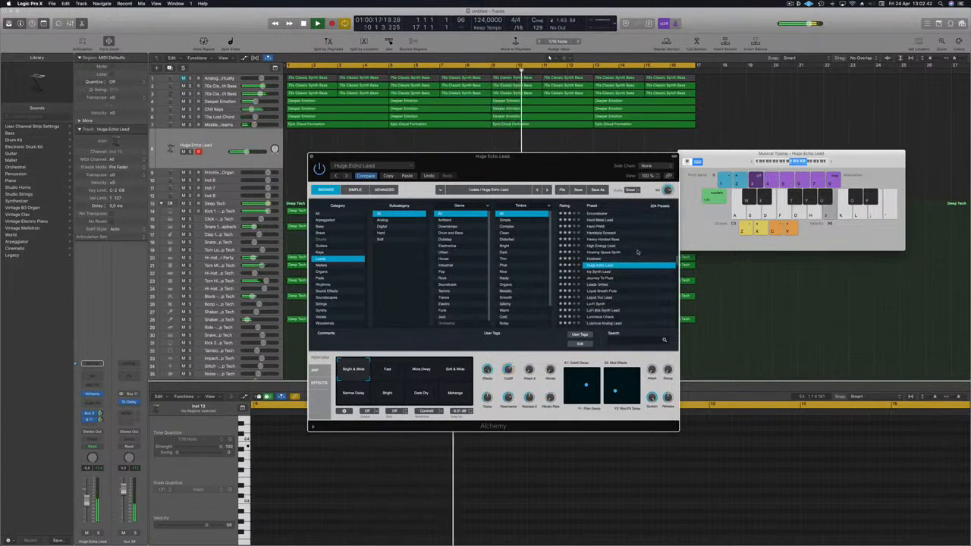
key("Down")
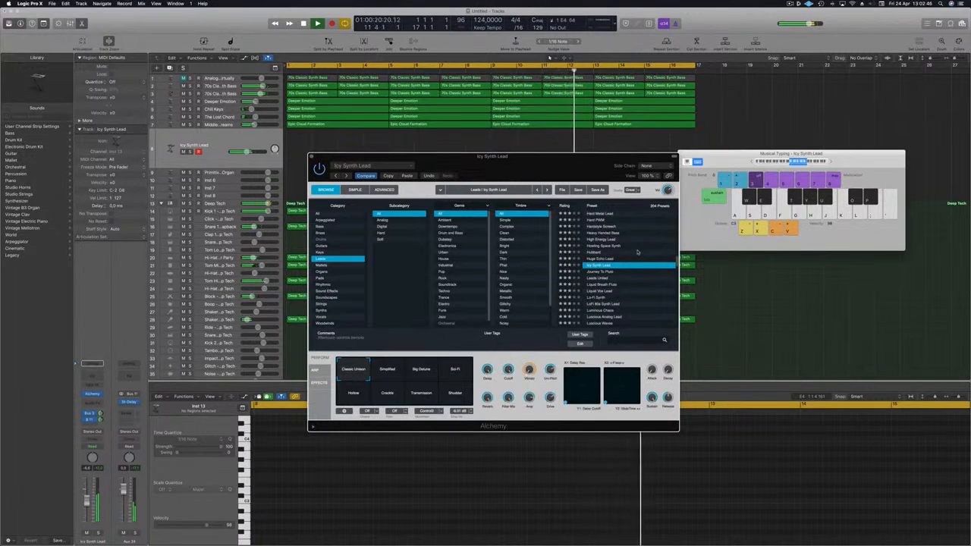
key("Down")
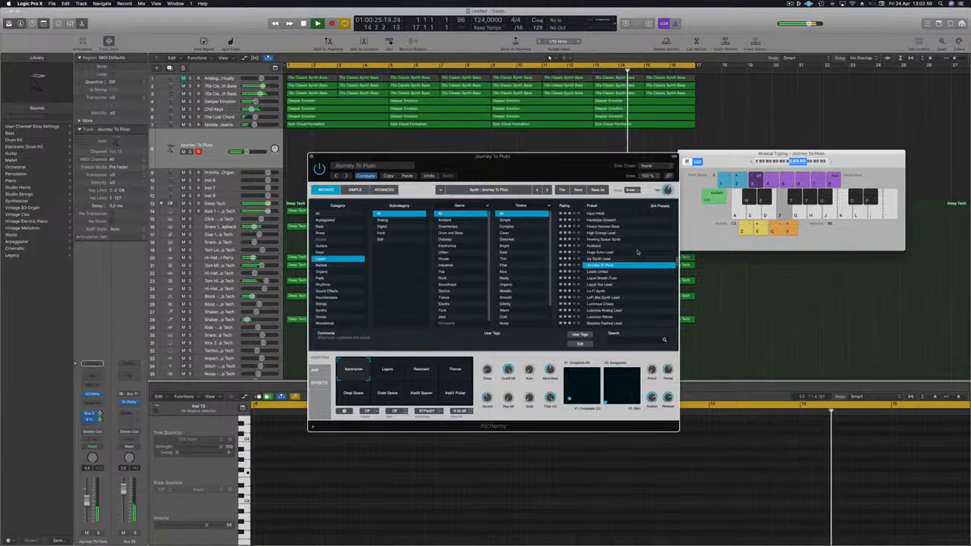
Record a short melody on the Journey To Pluto track with the musical typing keyboard
key("h")
key("j")
key("k")
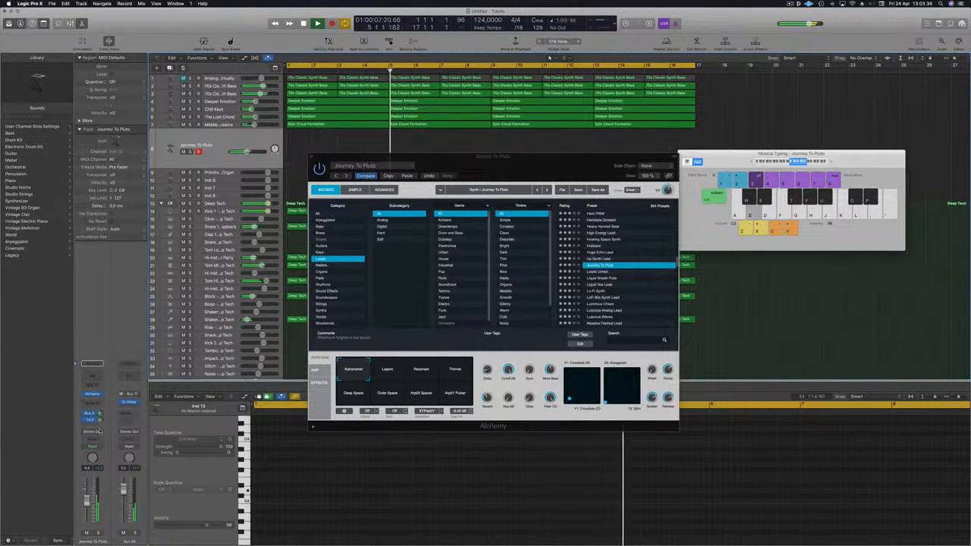
key("f")
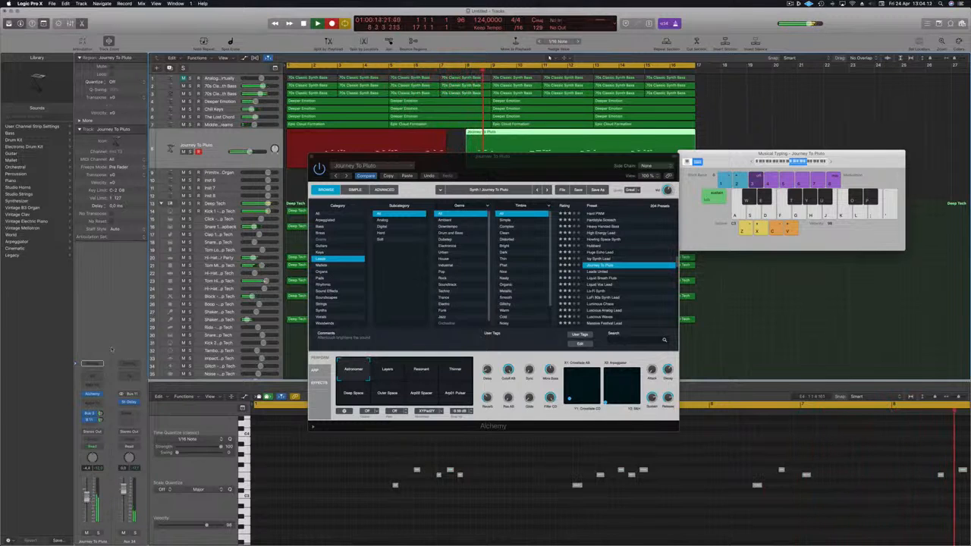
key("f")
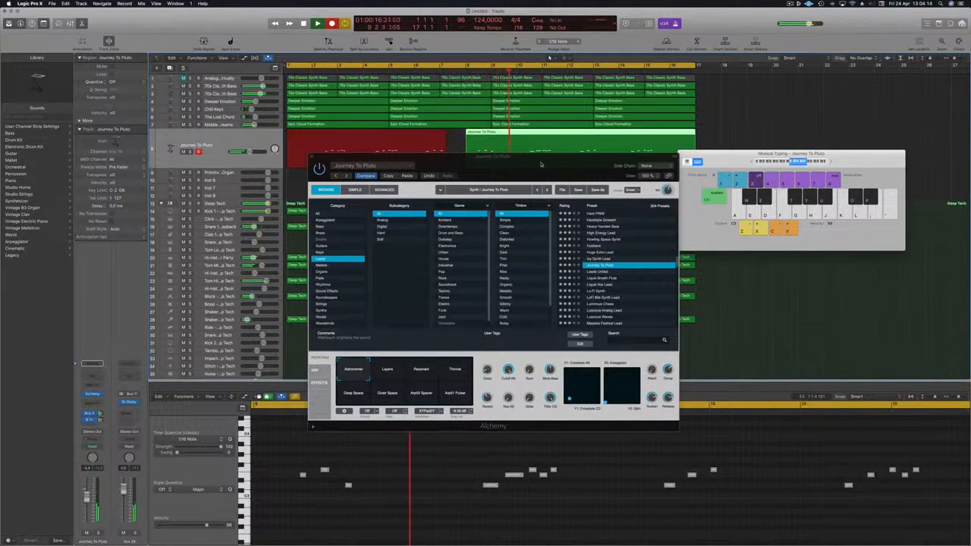
Move the Alchemy window aside, stop recording, select the new Journey To Pluto region and play it back
left_click_drag(540, 165, 859, 152)
key("space")
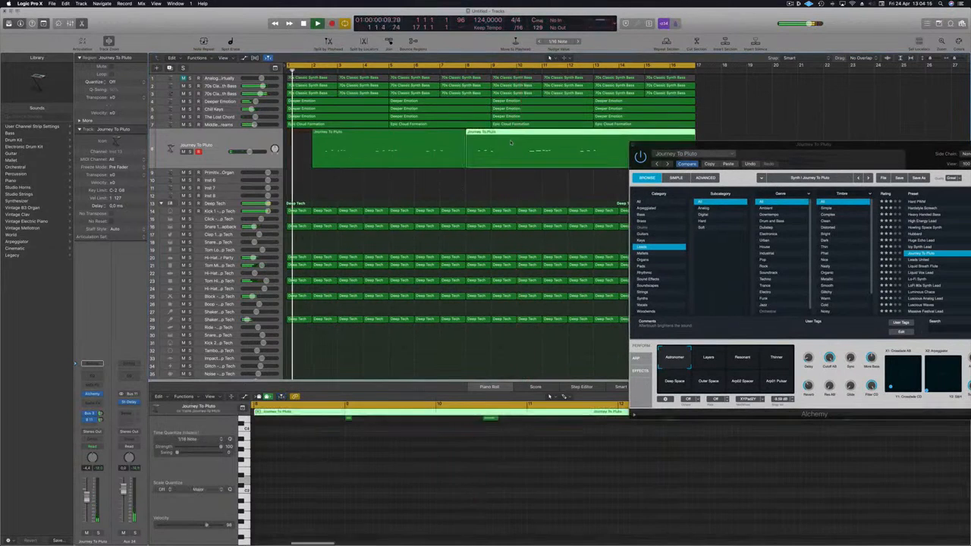
left_click(403, 151)
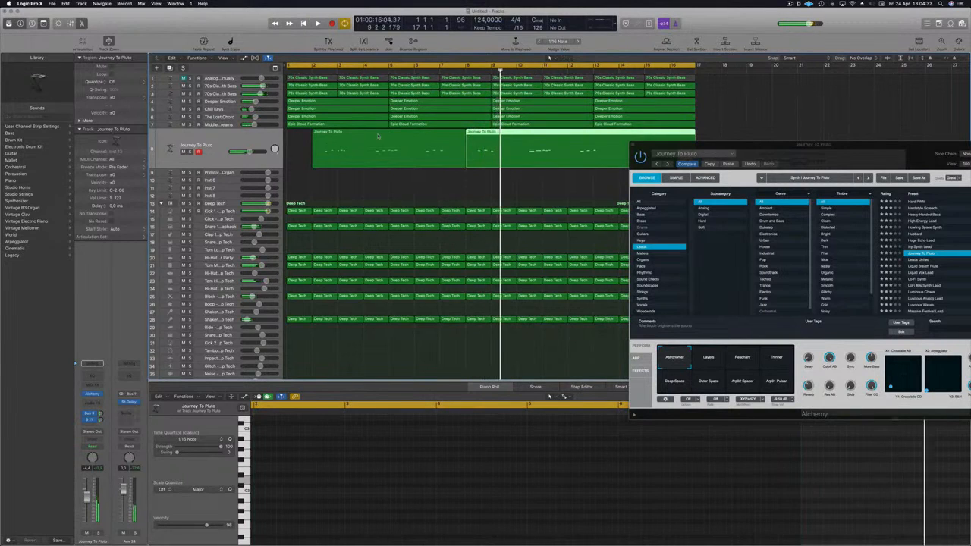
key("space")
scroll(480, 182, "down", 2)
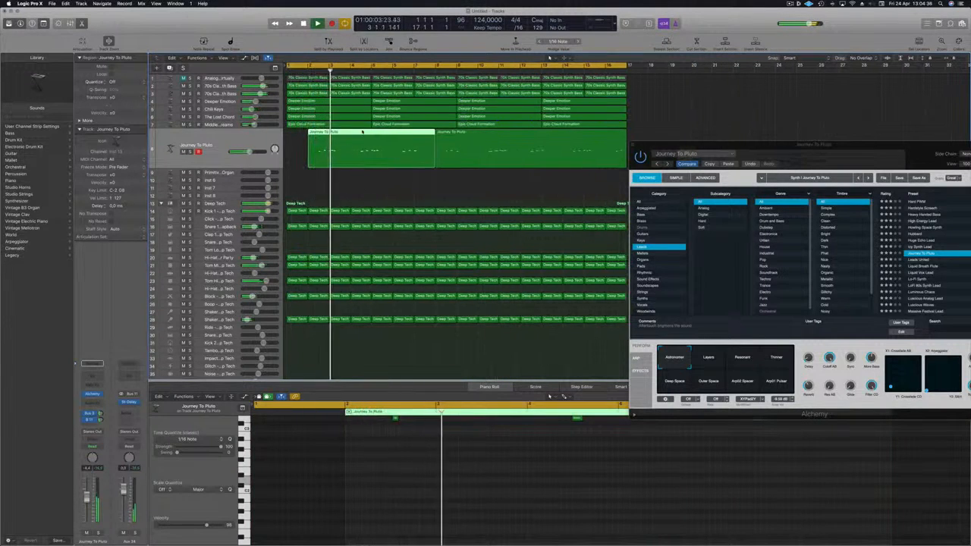
Open the recorded Journey To Pluto notes in the Piano Roll and select all of them
key("e")
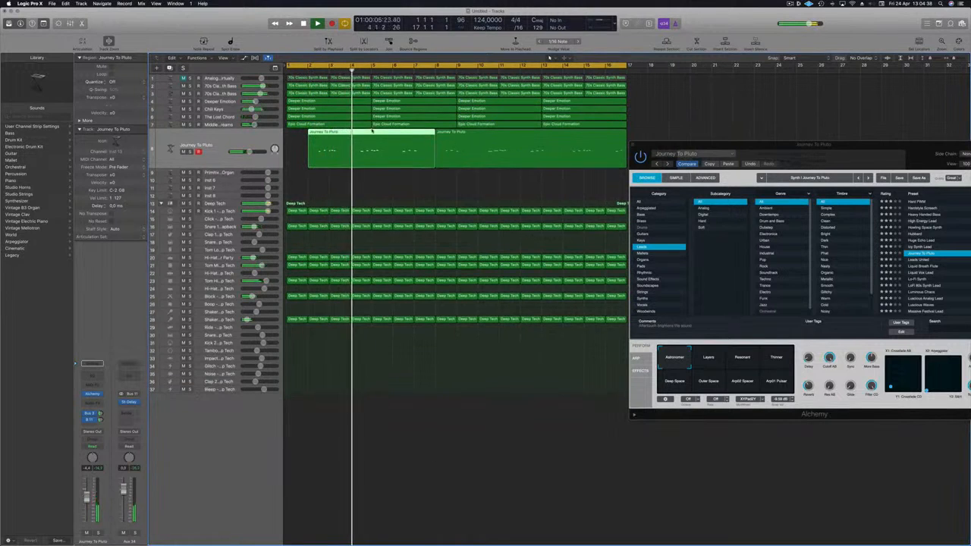
key("e")
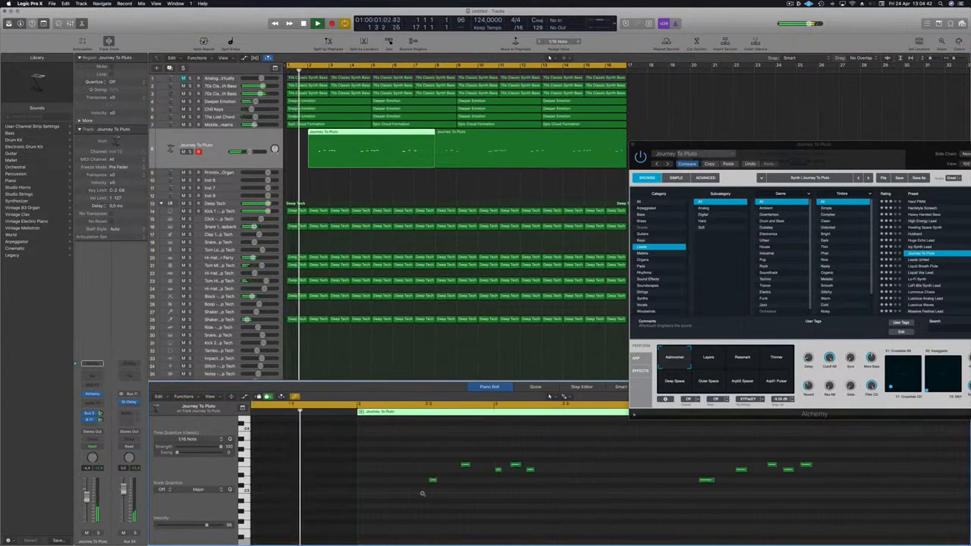
key("super+a")
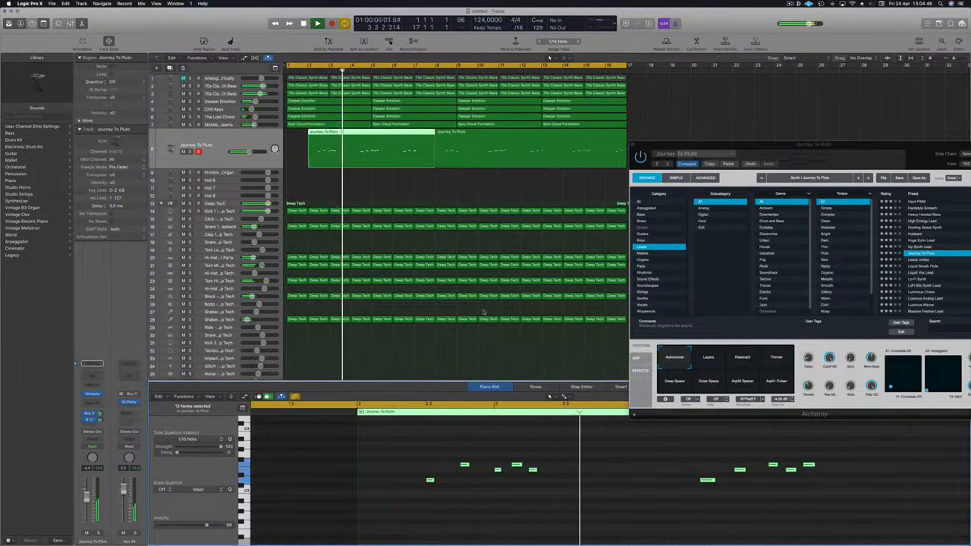
key("super+Left")
key("super+Left")
key("super+Left")
key("super+Right")
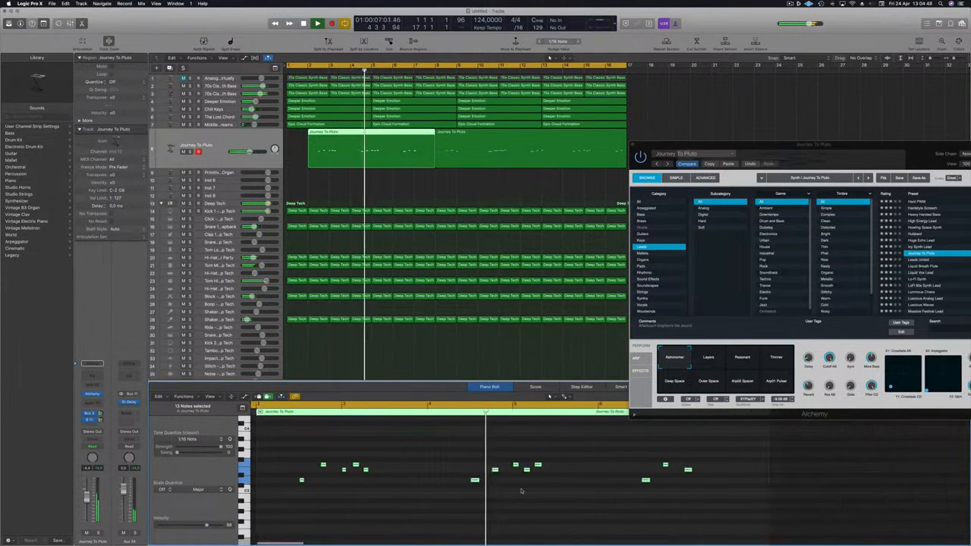
scroll(520, 491, "left", 1)
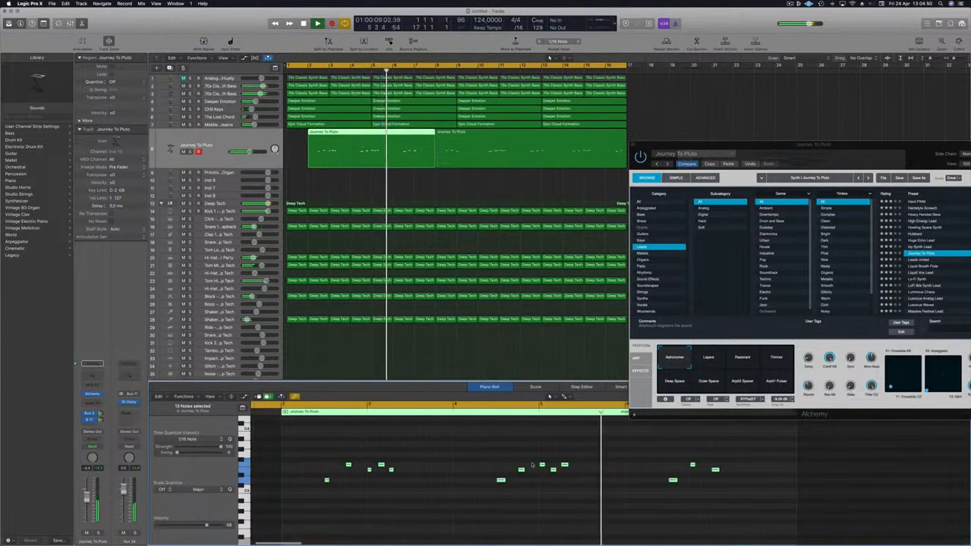
scroll(532, 464, "down", 2)
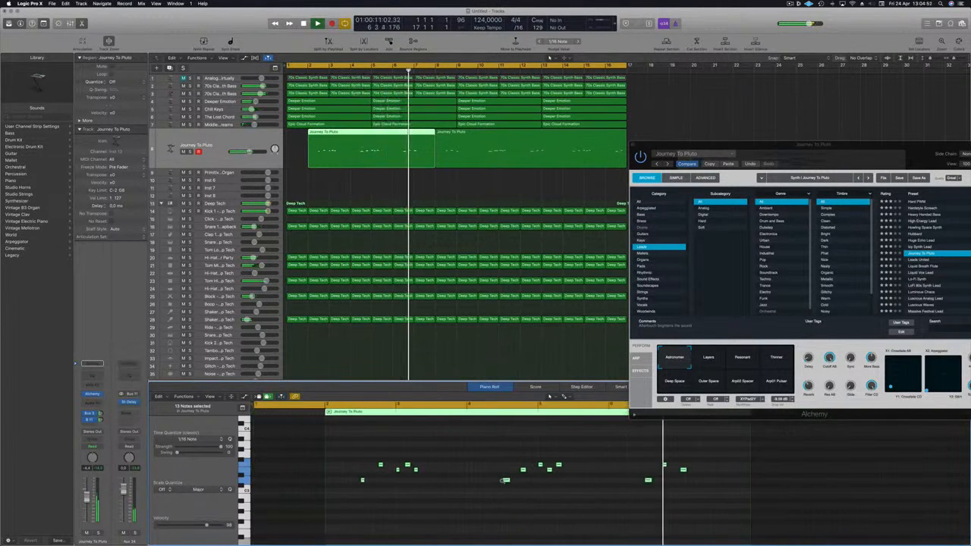
key("super+Right")
key("Return")
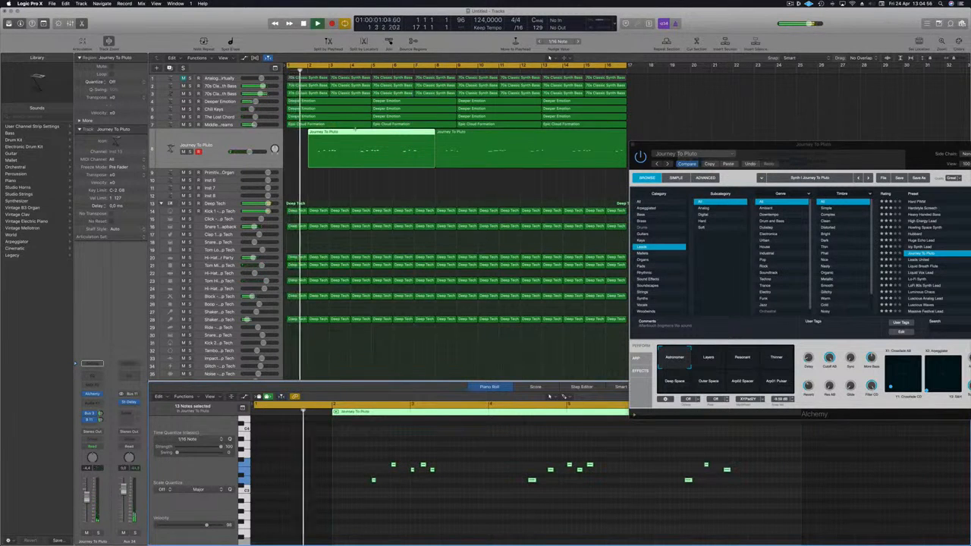
Adjust the first Journey To Pluto region so it starts at its original position in the arrangement
double_click(351, 134, "super")
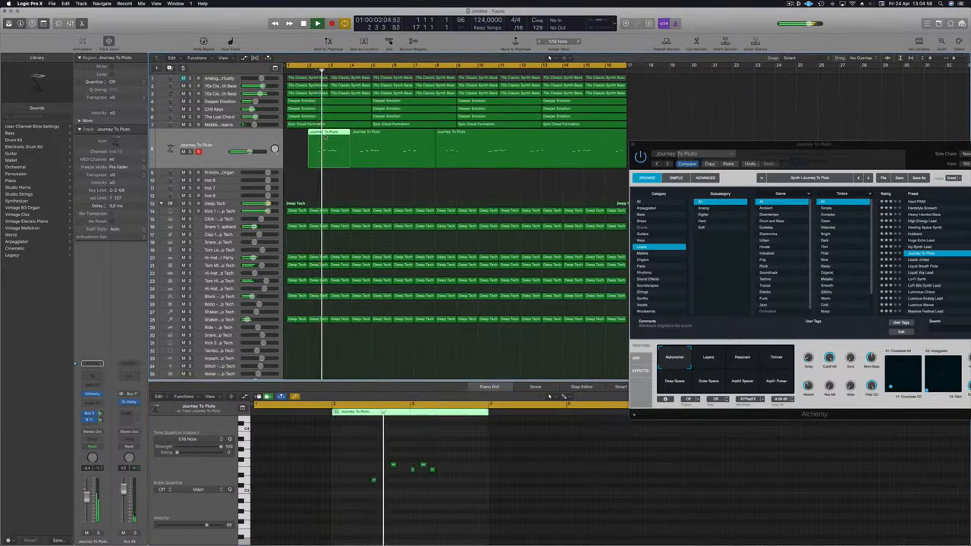
mouse_move(325, 136)
left_mouse_down()
mouse_move(348, 141)
mouse_move(327, 141)
left_mouse_up()
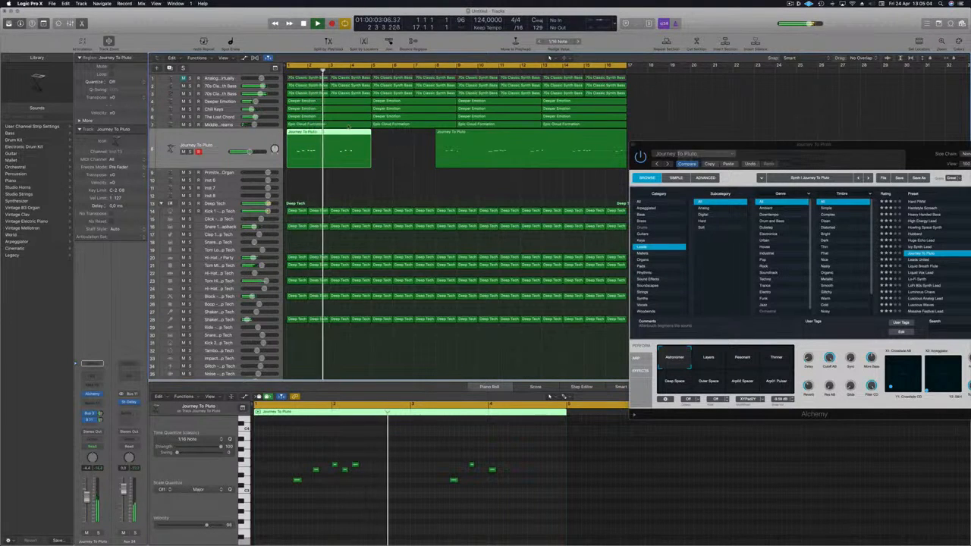
key("Return")
left_click_drag(305, 135, 335, 132)
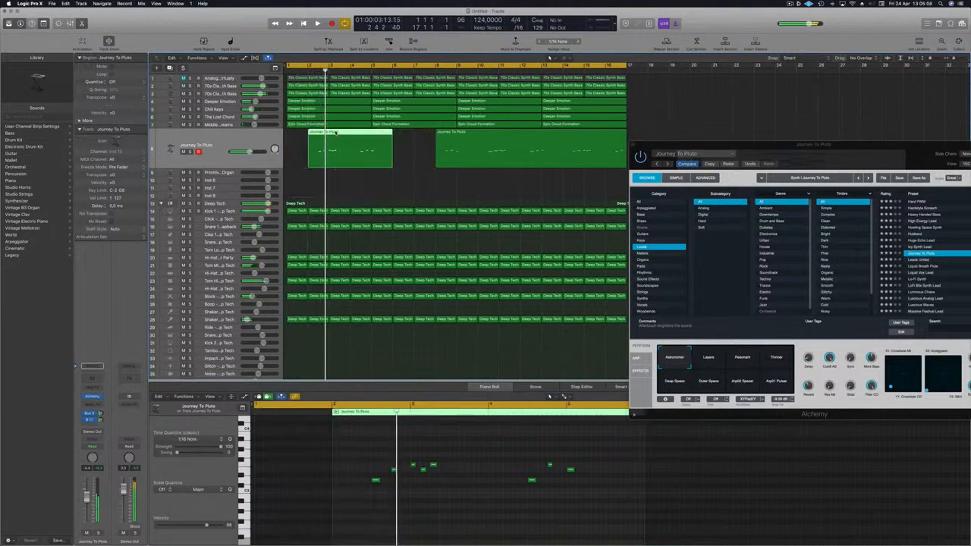
left_click(326, 182)
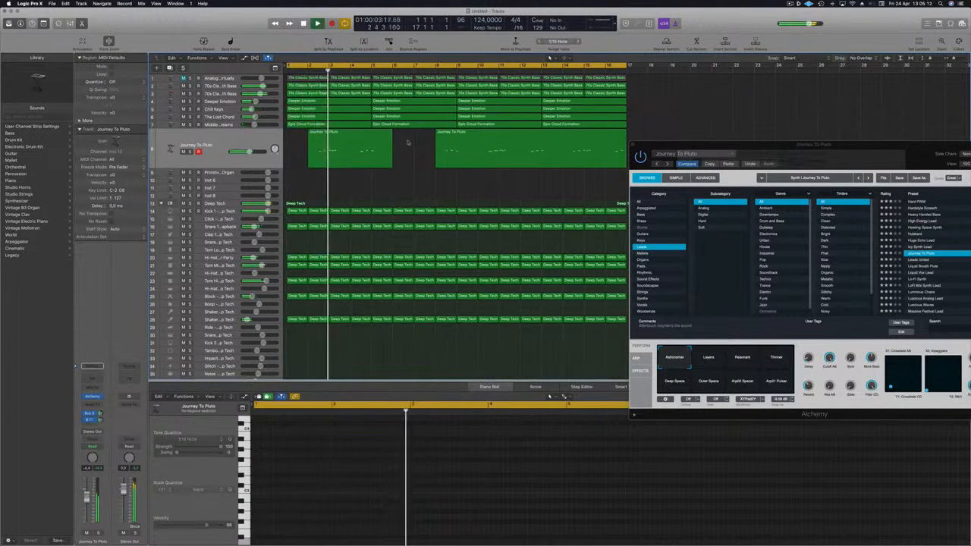
Select the Journey To Pluto regions and play them back with the arrangement
left_click(467, 159)
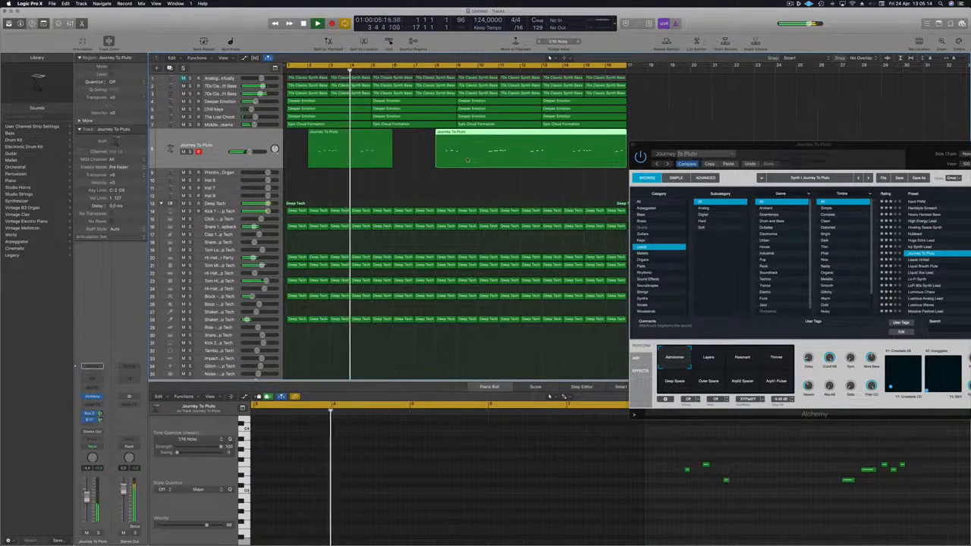
left_click(377, 139)
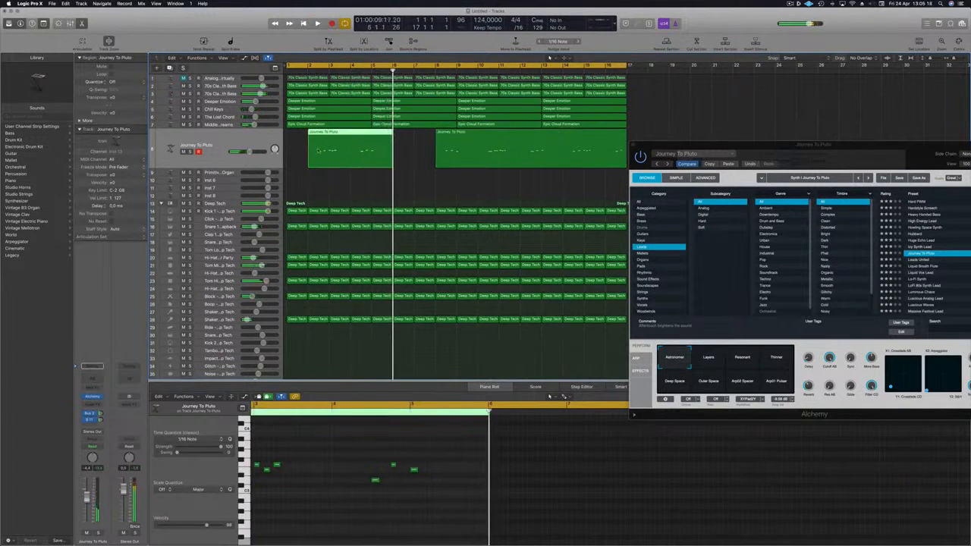
key("space")
left_click(462, 150, "shift")
key("space")
key("space")
Open the Channel EQ on the Journey To Pluto channel and raise the low-cut frequency
left_click_drag(87, 495, 87, 497)
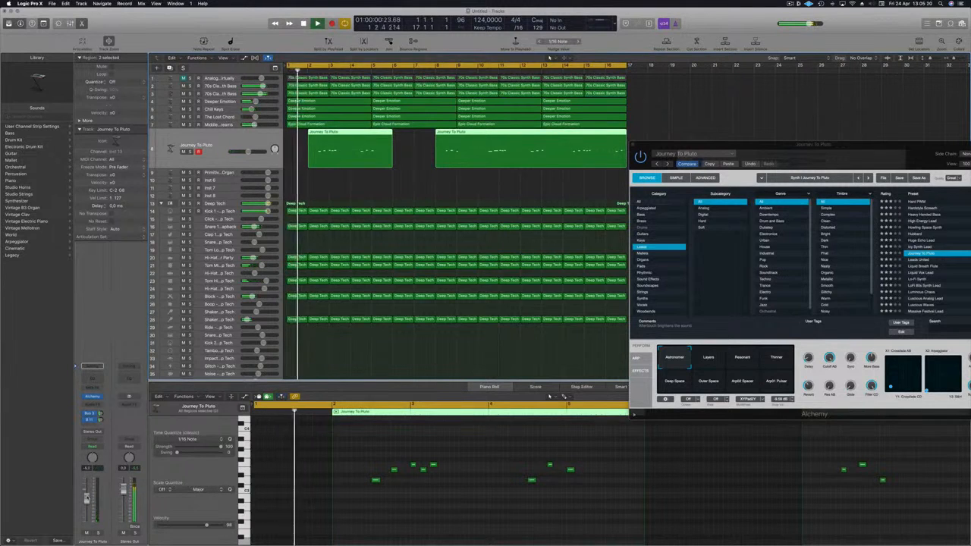
left_click(91, 368)
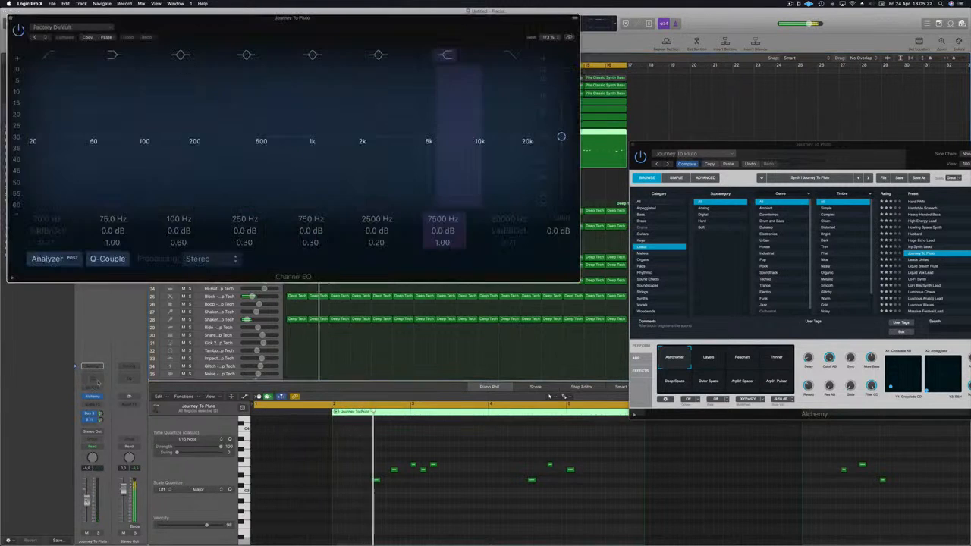
left_click_drag(49, 86, 204, 88)
key("space")
key("space")
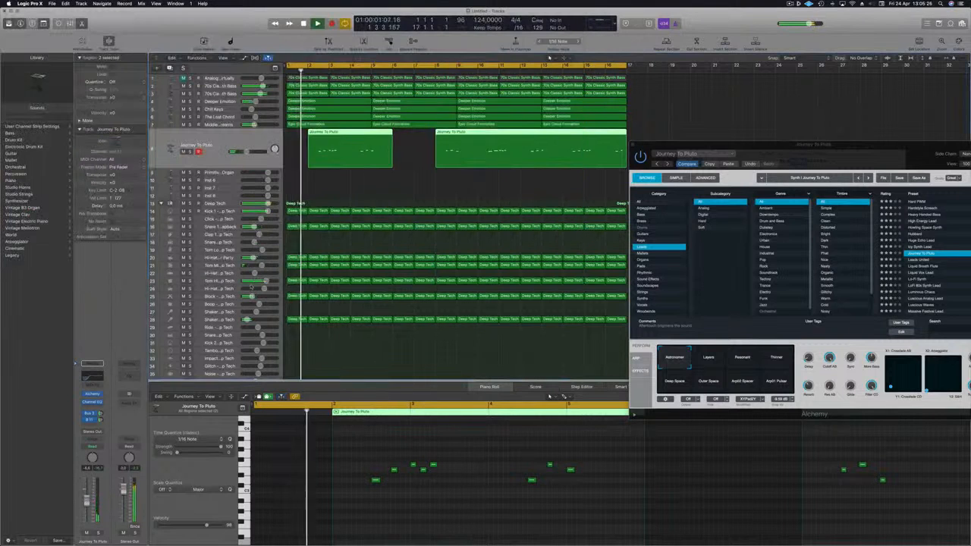
Open the Musical Typing window and reposition the Alchemy plug-in window over the arrangement
key("super+k")
left_click_drag(841, 157, 651, 130)
key("Return")
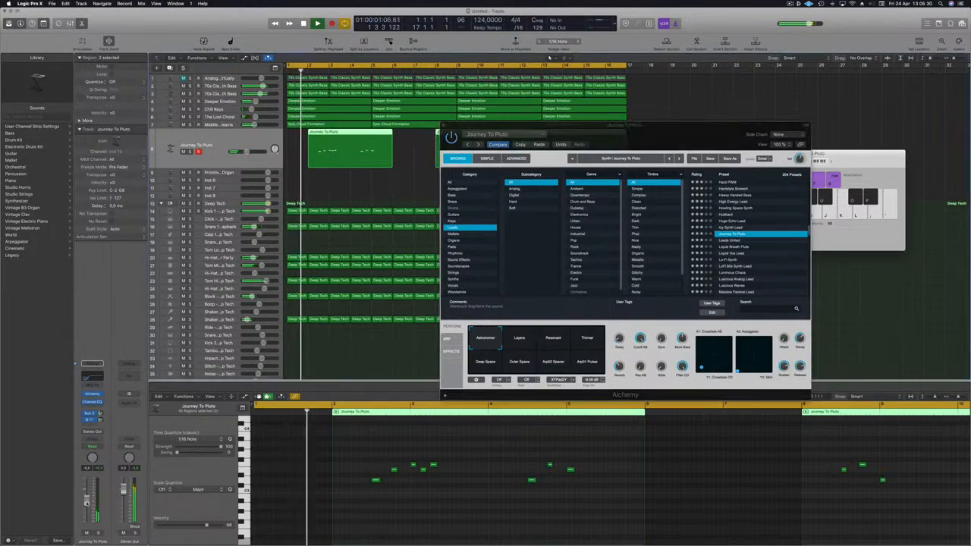
left_click_drag(611, 128, 748, 130)
left_click(493, 135)
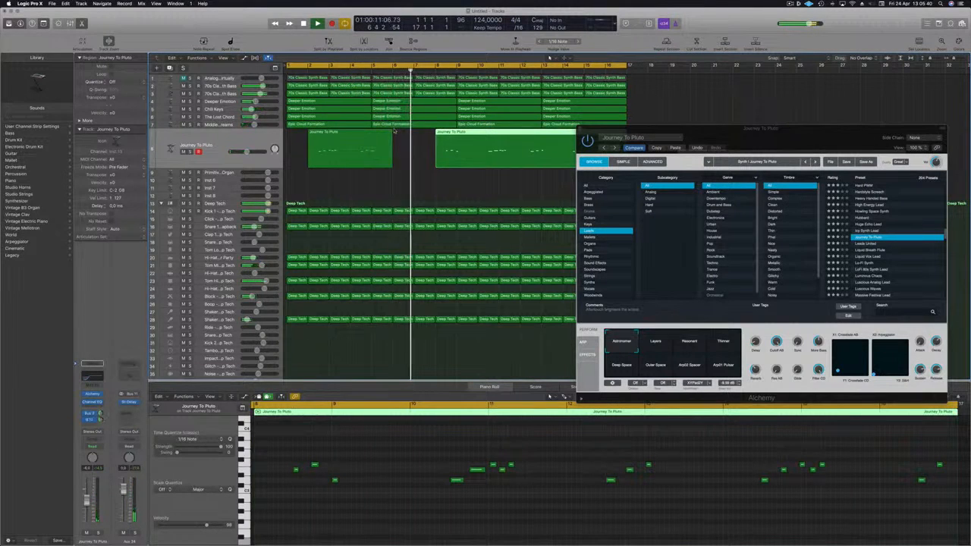
key("super+k")
left_click_drag(689, 144, 474, 298)
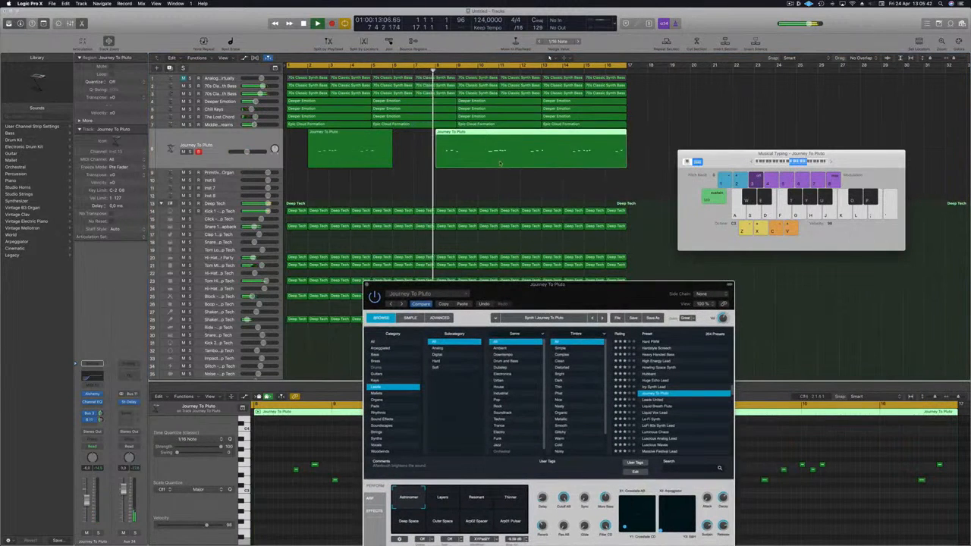
Select the second Journey To Pluto region, zoom out the arrangement, and delete that region
left_click(527, 132)
key("f")
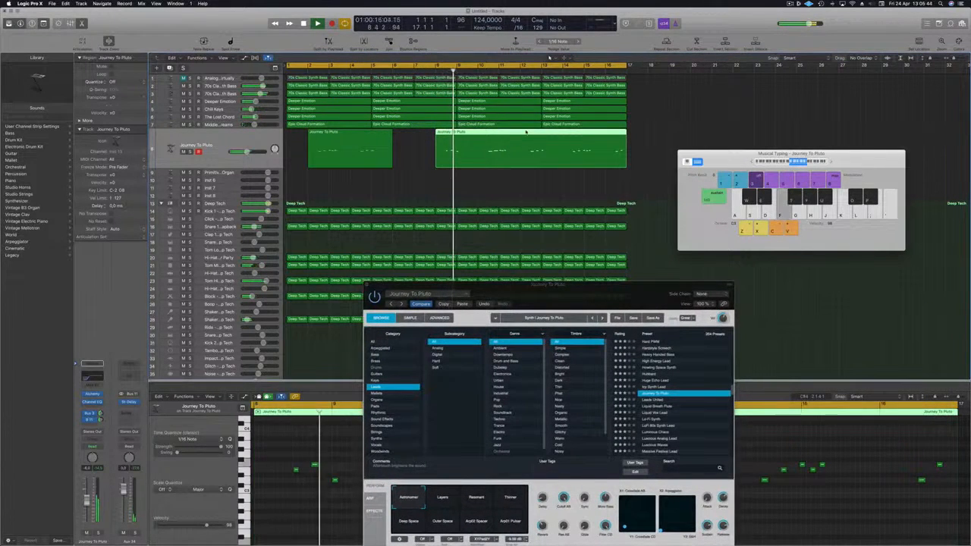
key("e")
key("e")
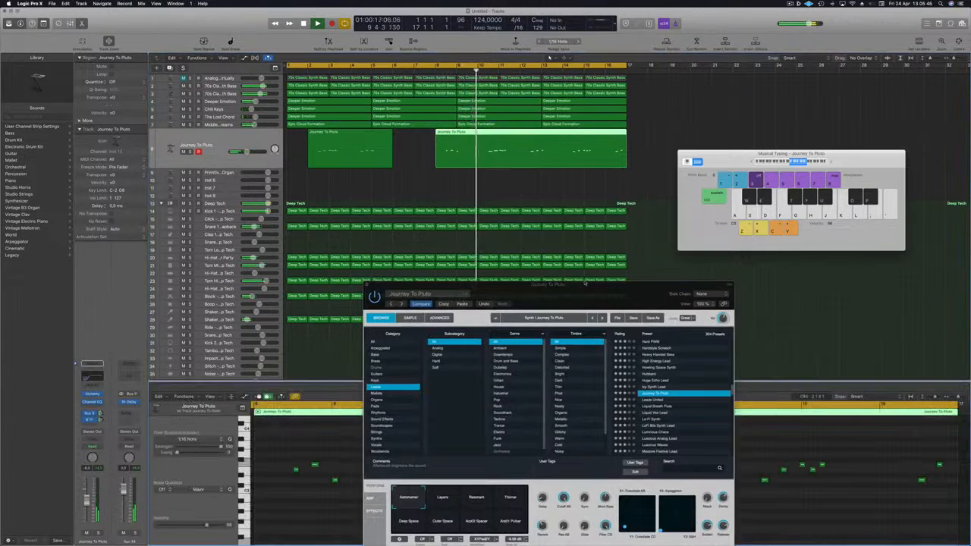
left_click_drag(585, 283, 772, 57)
key("super+Left")
key("super+Left")
key("super+Left")
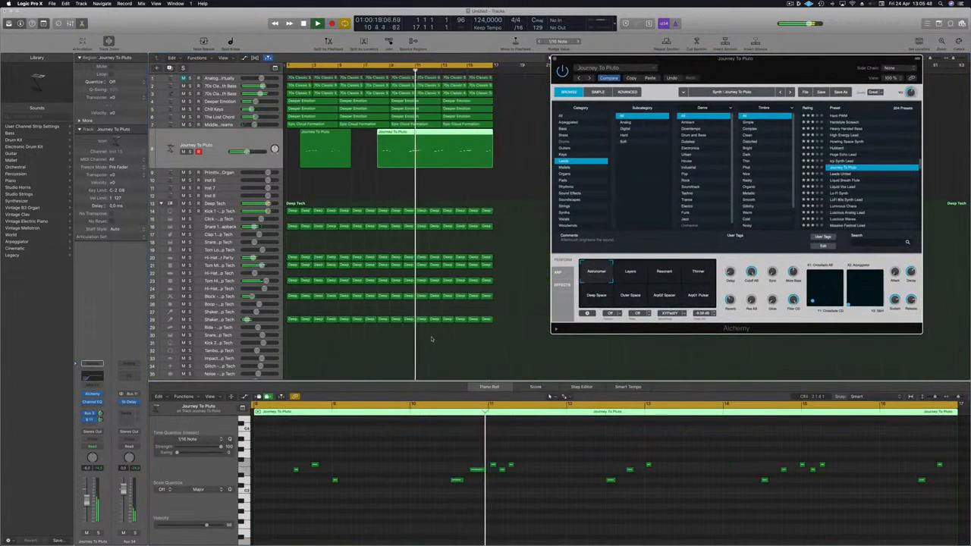
key("super+Left")
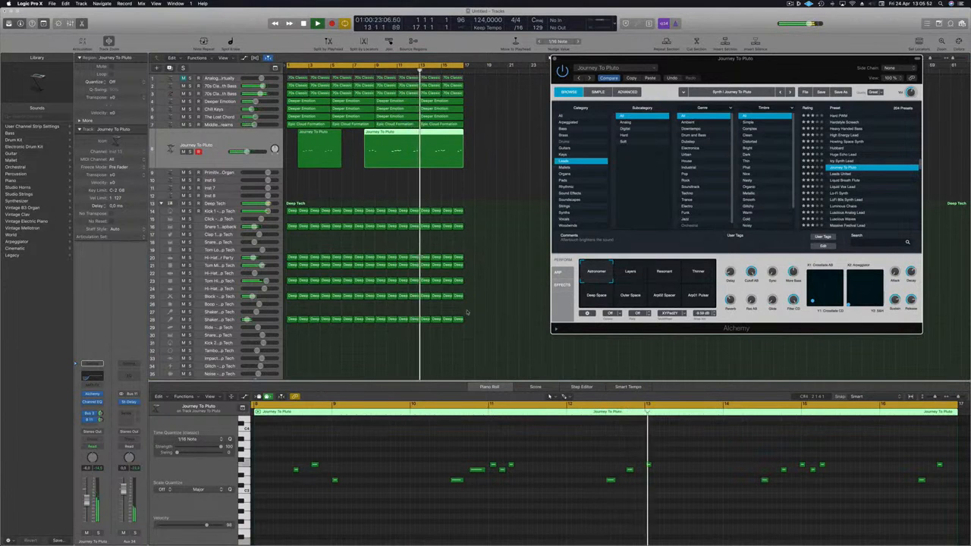
left_click_drag(481, 169, 447, 149)
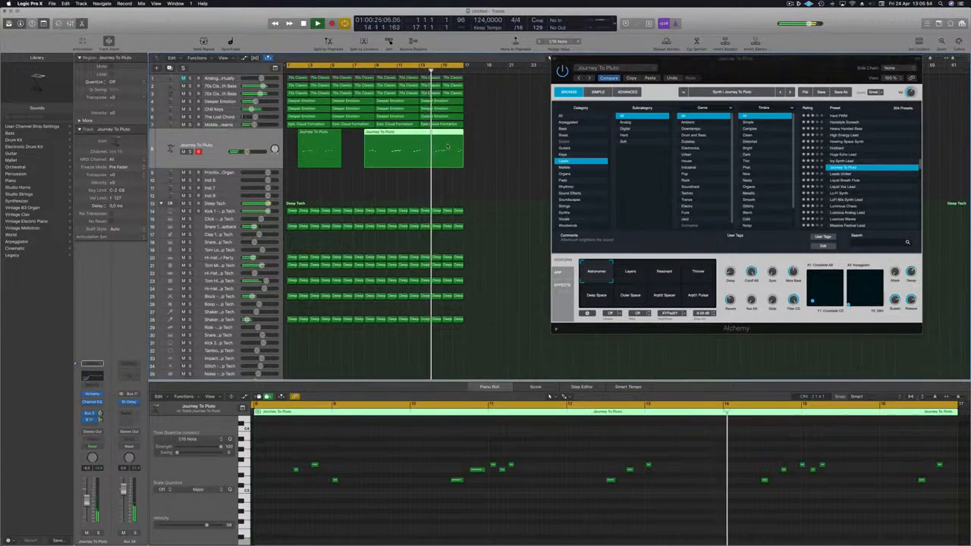
key("Delete")
Copy the first Journey To Pluto region repeatedly so four consecutive copies follow each other
key("Return")
left_click(329, 137)
left_click_drag(330, 137, 370, 142)
left_click_drag(434, 155, 414, 137)
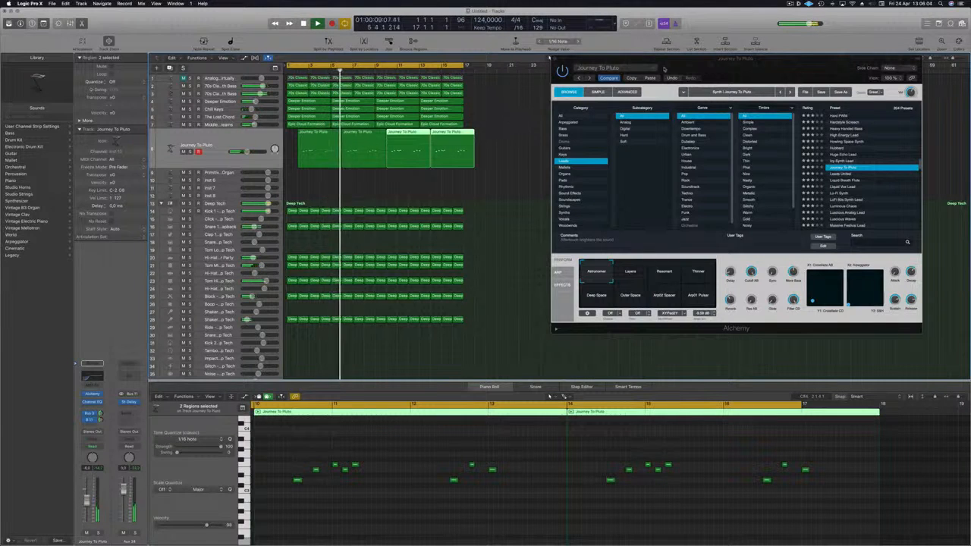
Audition Alchemy's performance snapshots during playback, finishing with the Thinner snapshot
left_click_drag(663, 69, 575, 104)
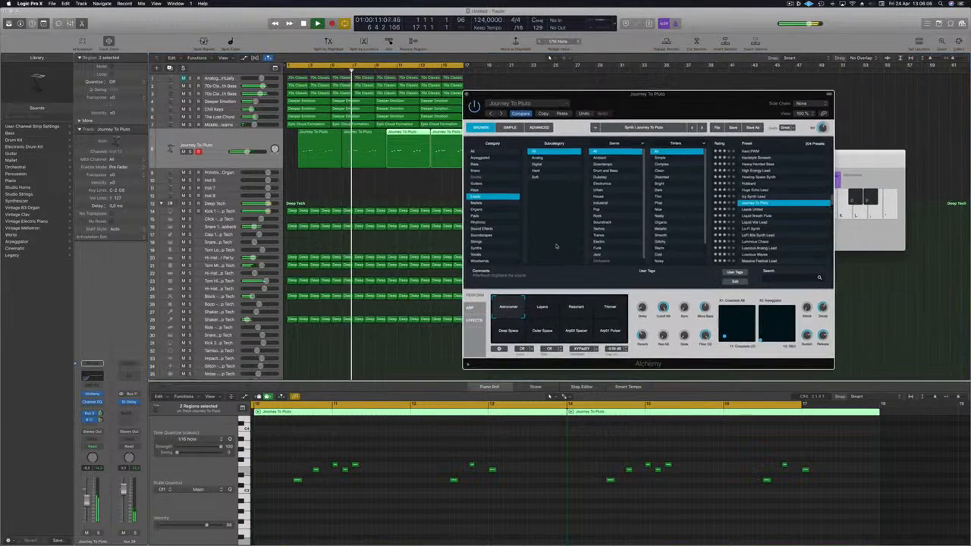
left_click(543, 310)
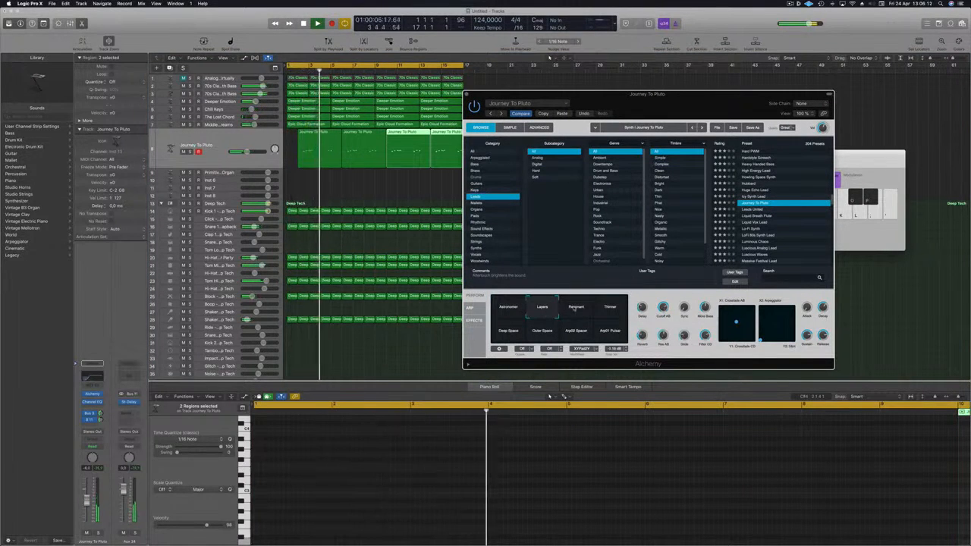
left_click(573, 308)
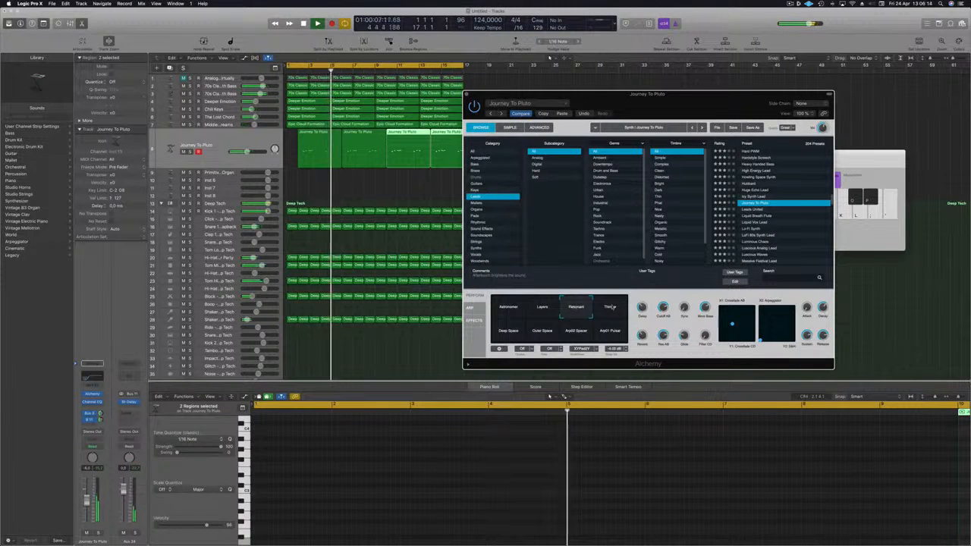
left_click(615, 308)
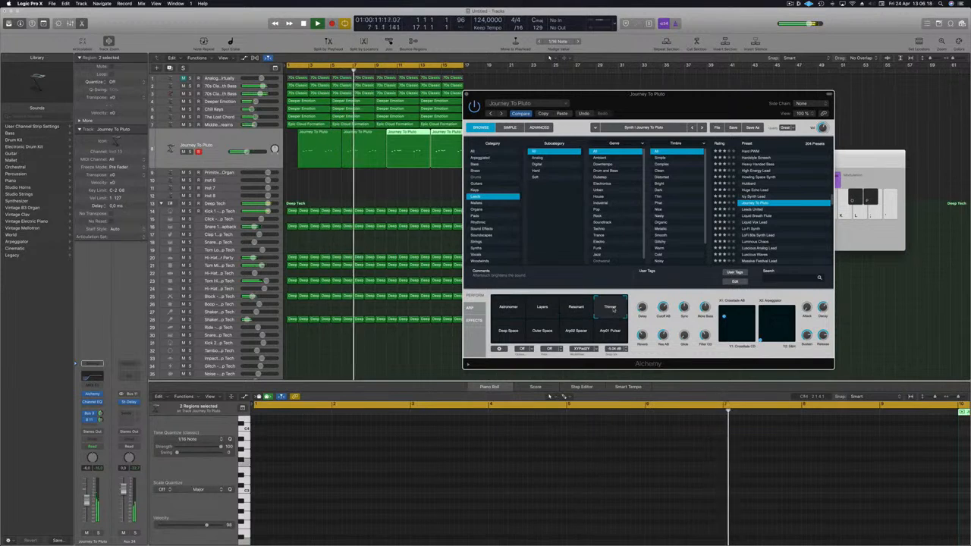
left_click(508, 332)
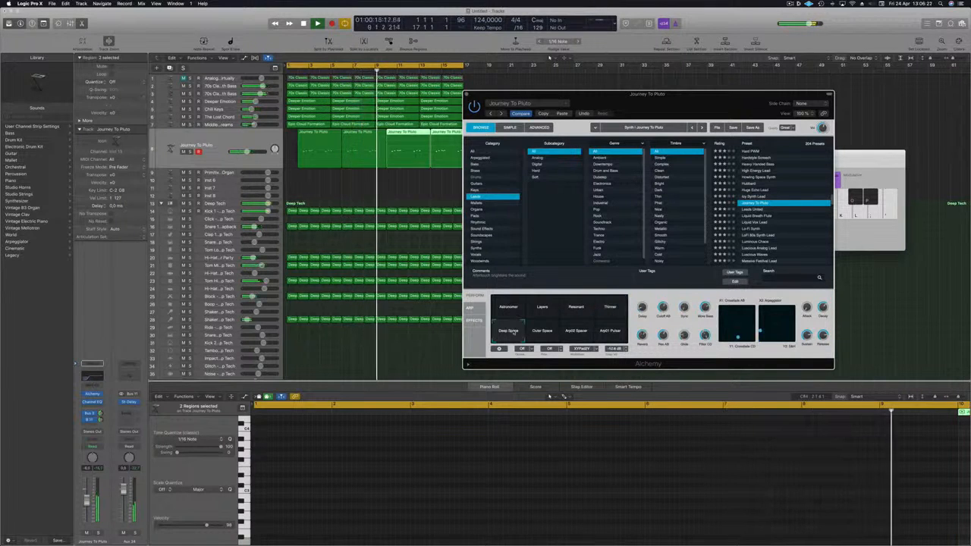
left_click(540, 331)
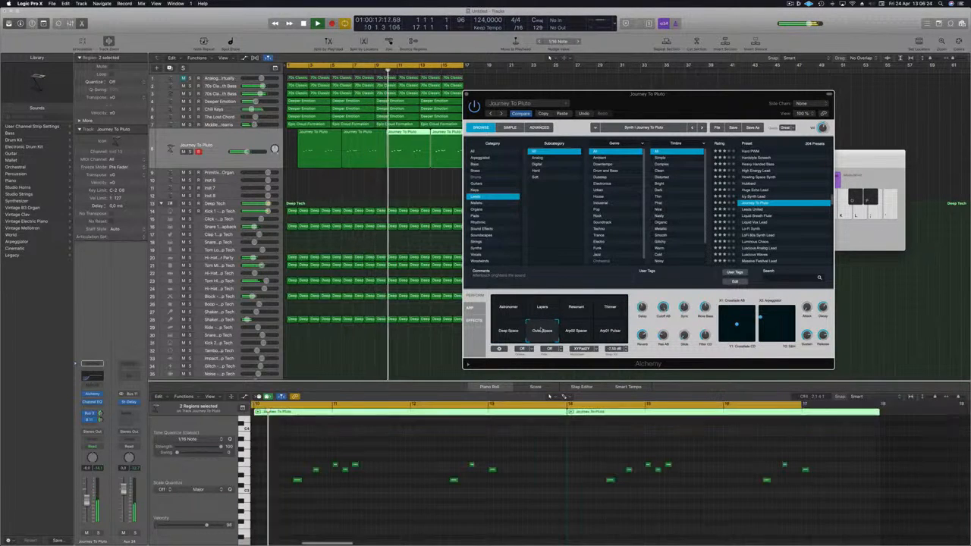
left_click(575, 330)
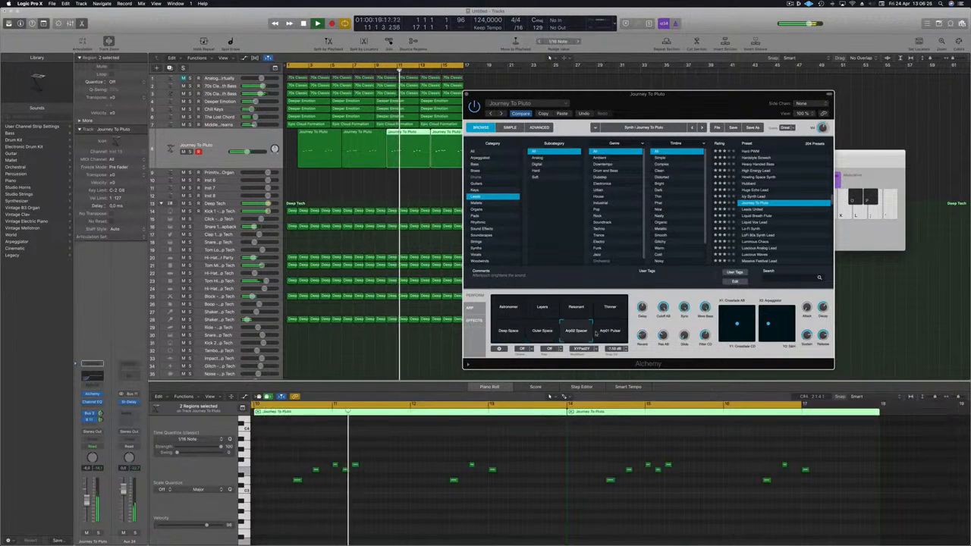
left_click(606, 333)
left_click(609, 307)
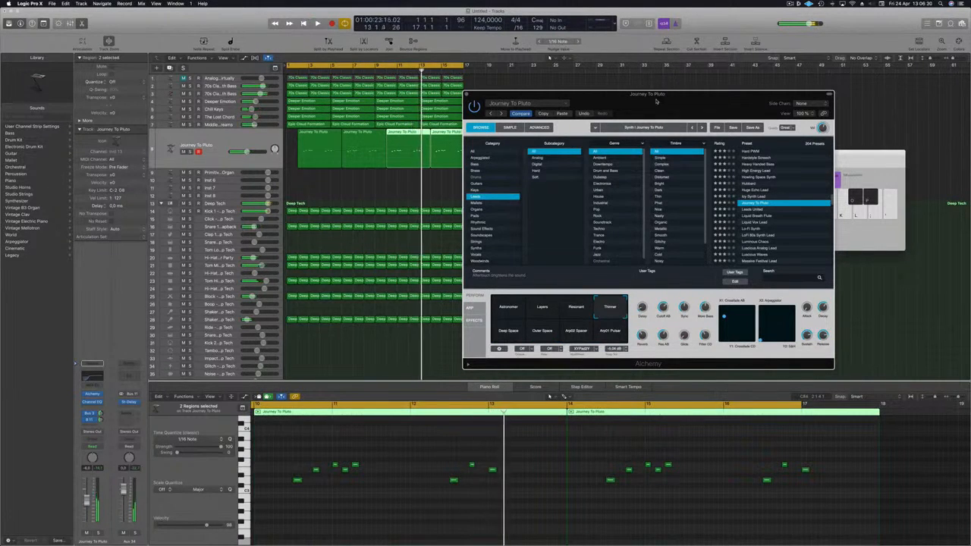
left_click_drag(656, 101, 649, 63)
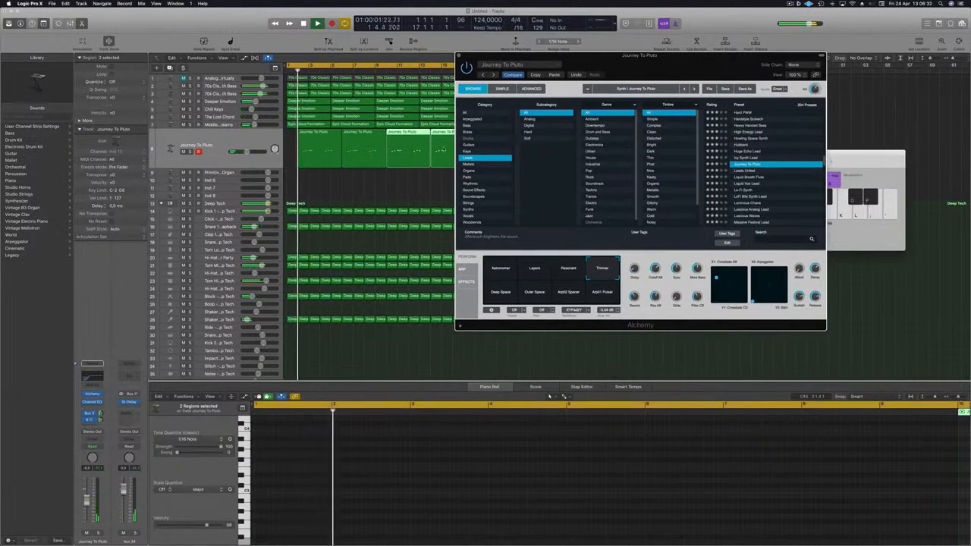
Close the Alchemy plug-in window and deselect the regions
left_click(216, 143)
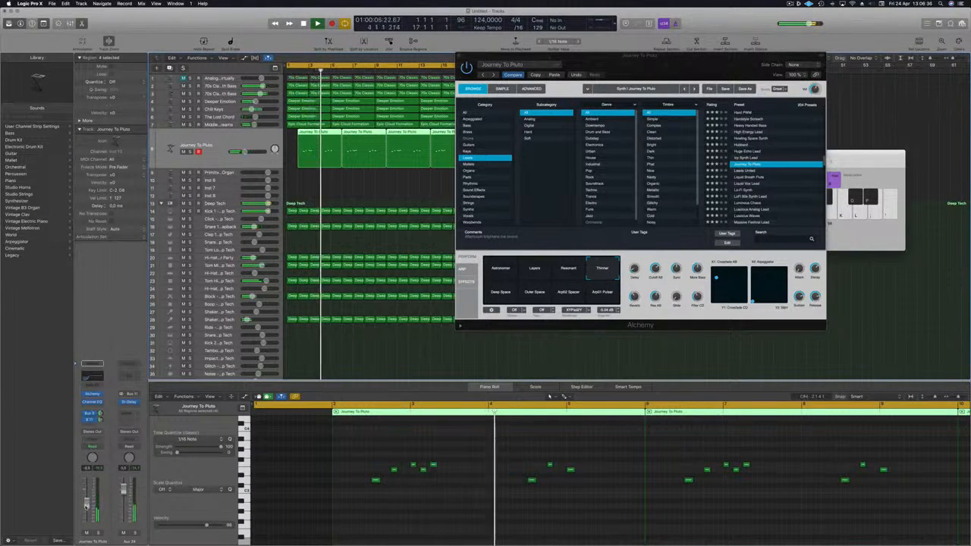
left_click_drag(464, 56, 390, 96)
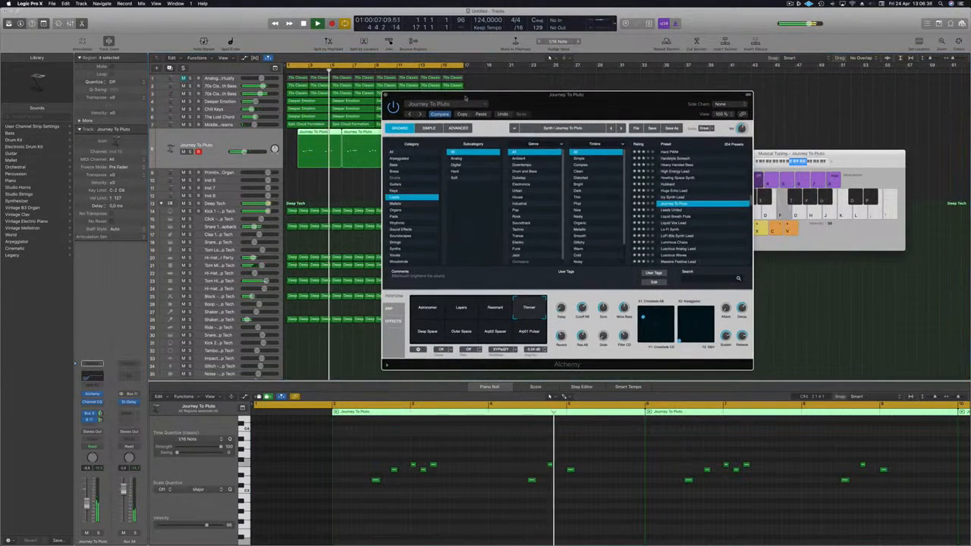
left_click(386, 95)
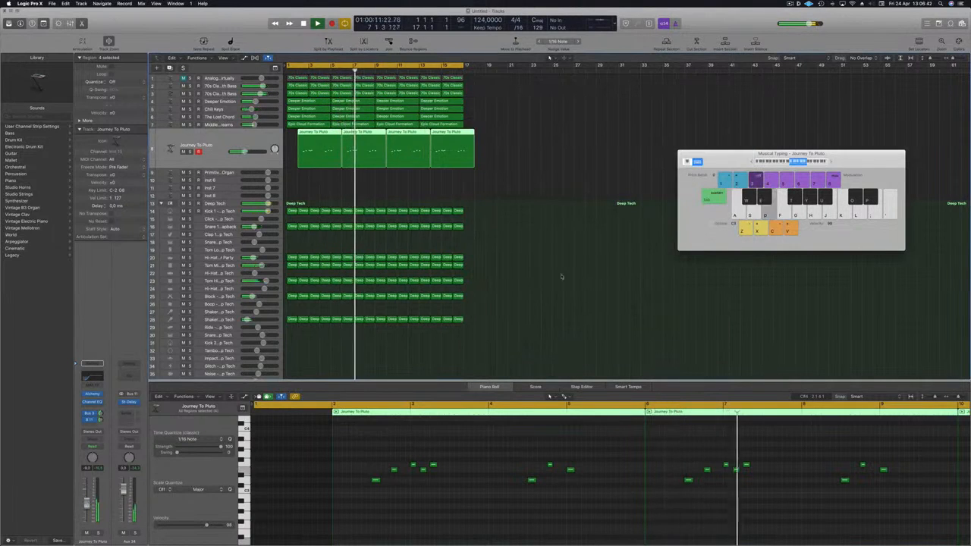
left_click(554, 247)
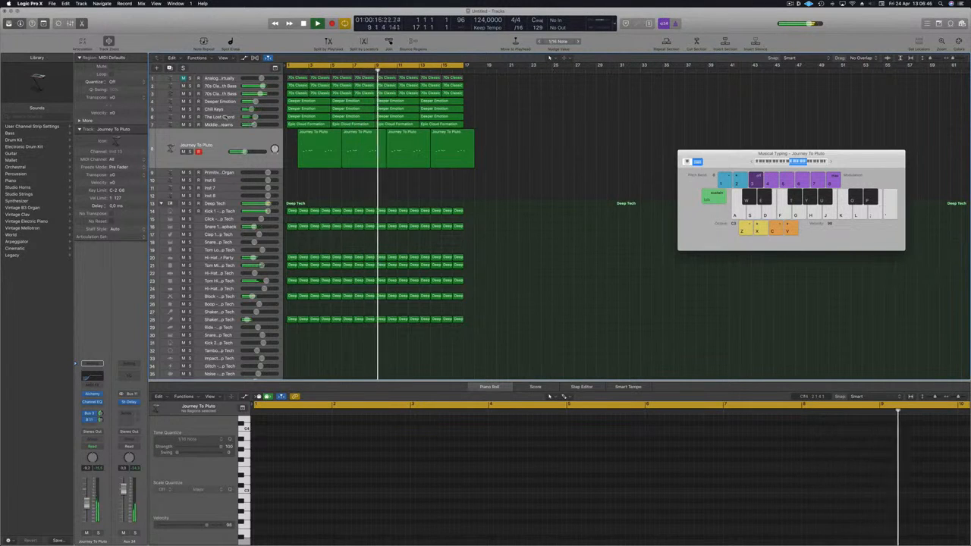
Select the Deeper Emotion track and nudge its volume fader up slightly
left_click(224, 118)
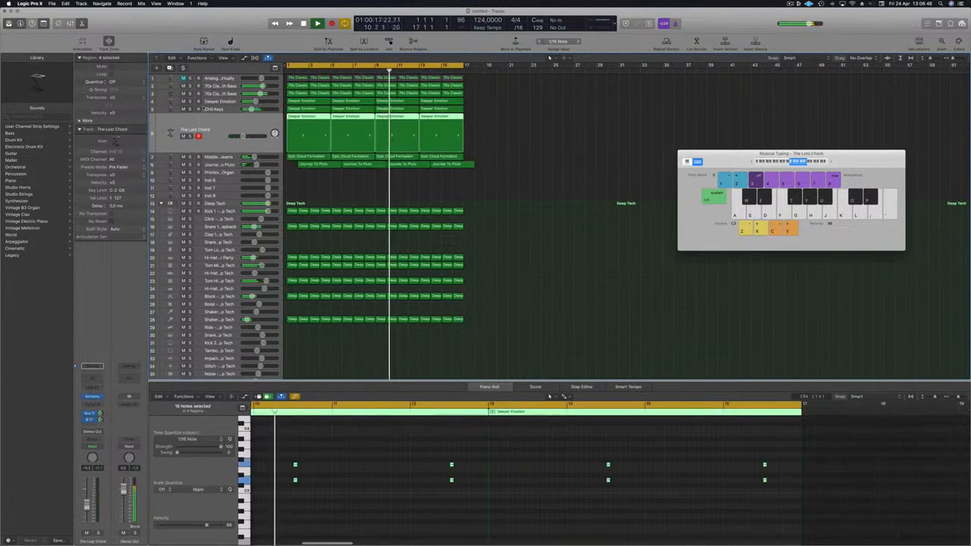
left_click(219, 101)
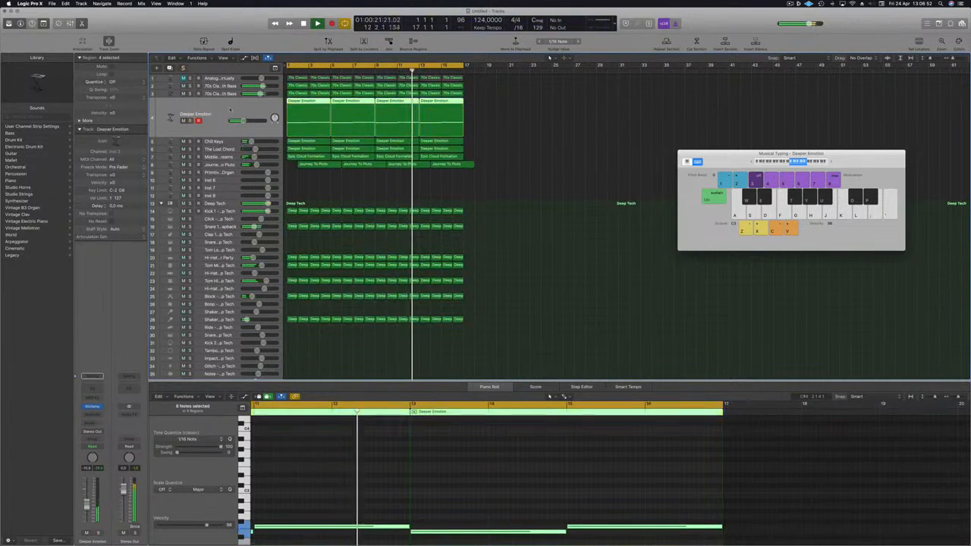
key("Return")
key("Return")
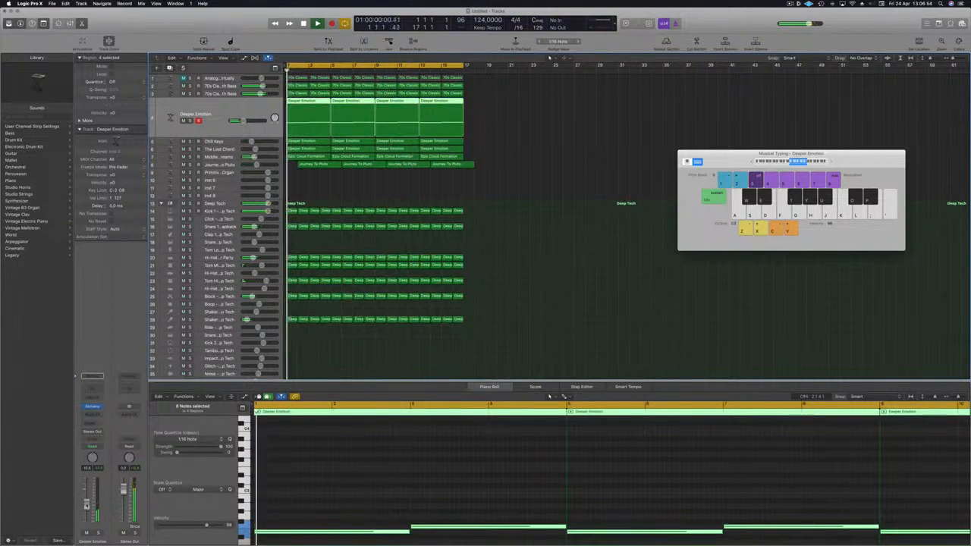
left_click_drag(87, 504, 87, 498)
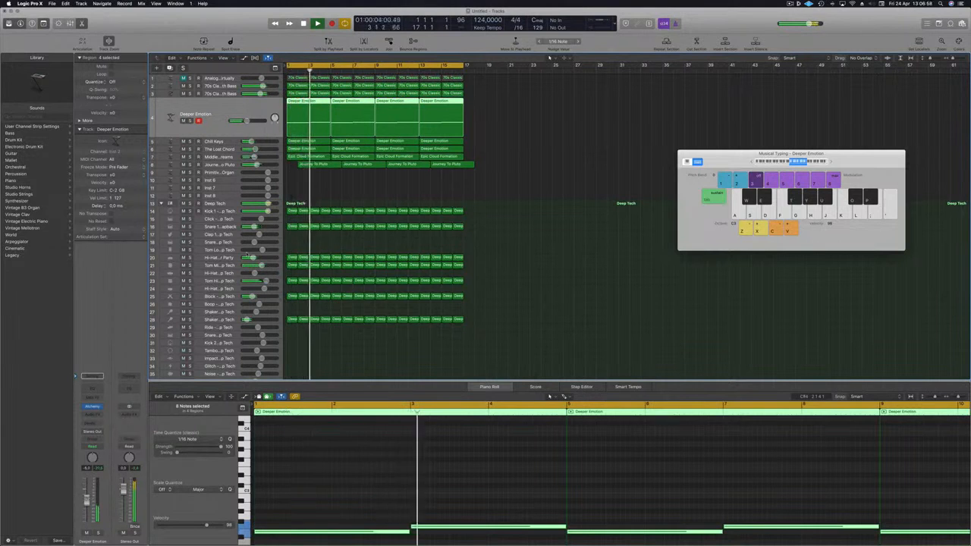
left_click(304, 179)
key("Return")
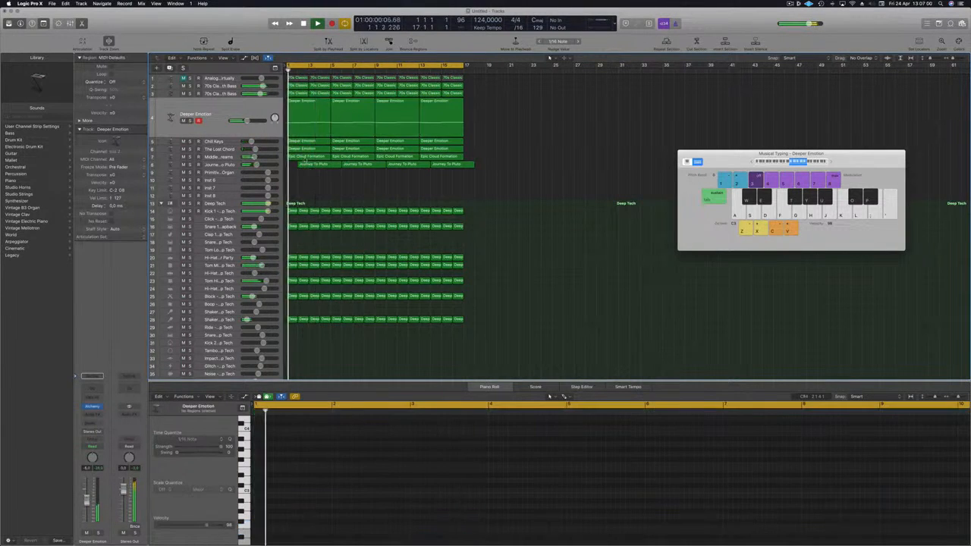
Copy the first Epic Cloud Formation region onto the Primitive Synth Organ track and play it back
left_click(304, 156)
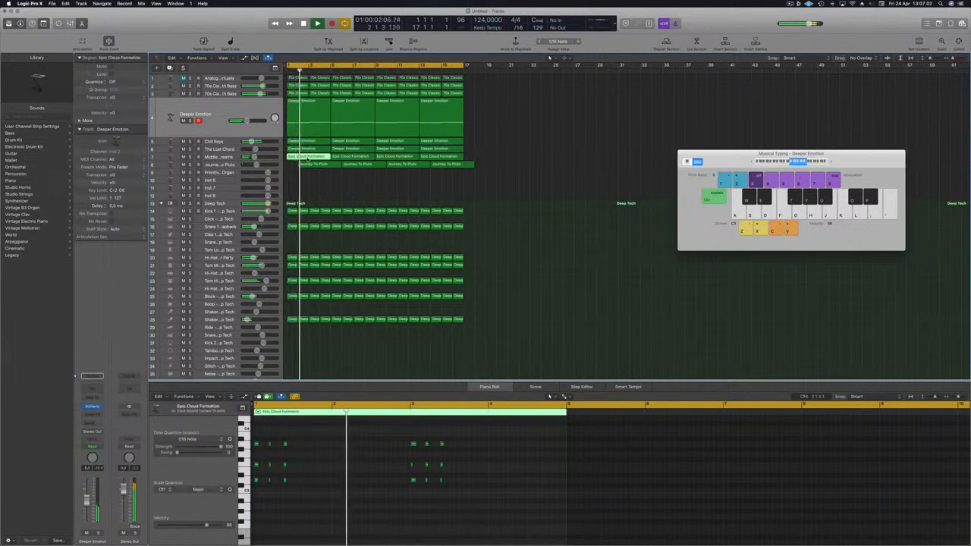
left_click_drag(304, 157, 307, 175)
key("Return")
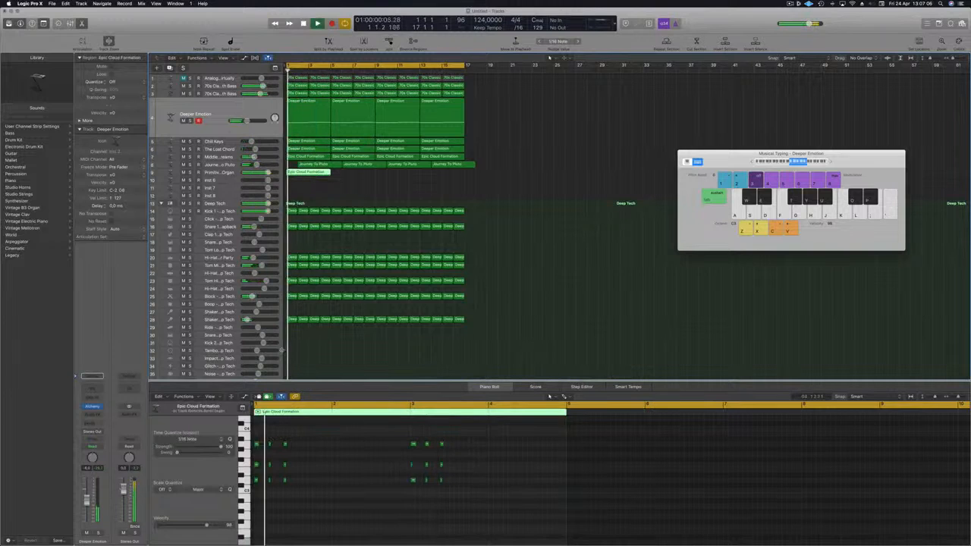
left_click(235, 173)
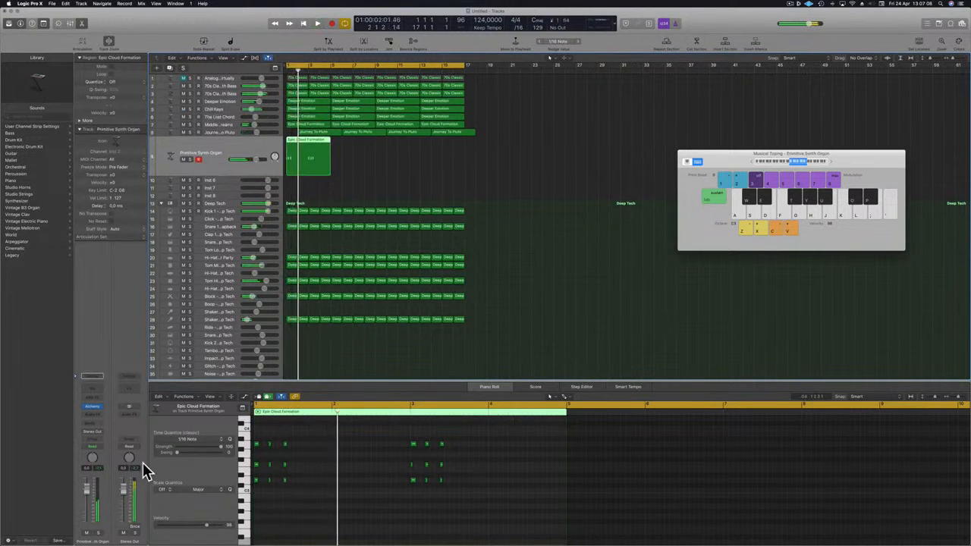
key("Return")
key("space")
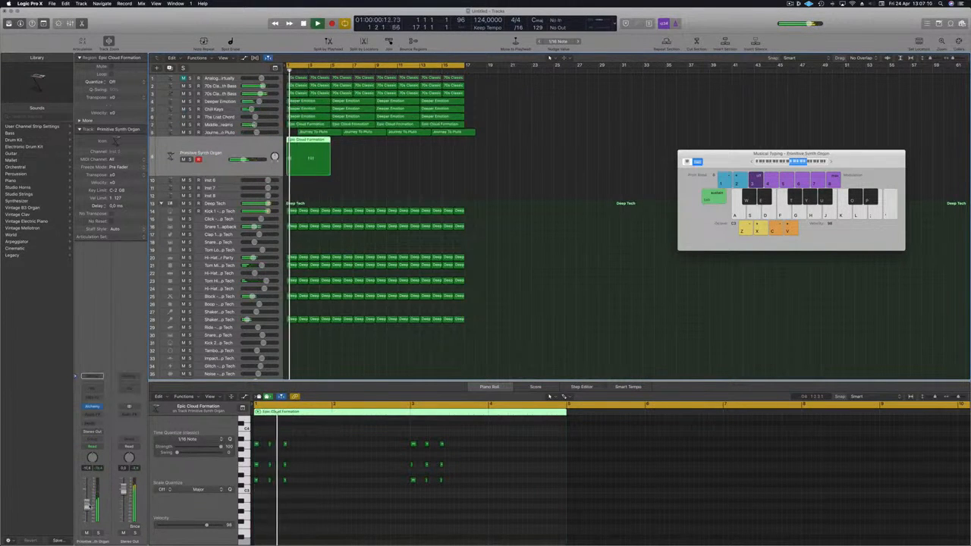
key("Return")
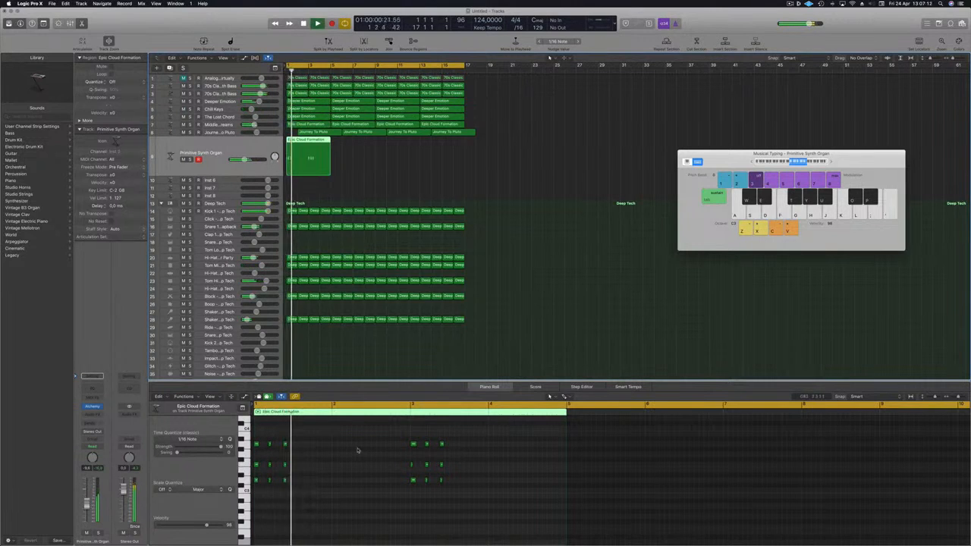
Select the Epic Cloud Formation chord notes in the Piano Roll and copy them along the bar to create a denser stab rhythm
left_click_drag(473, 427, 251, 500)
left_click_drag(256, 444, 296, 446)
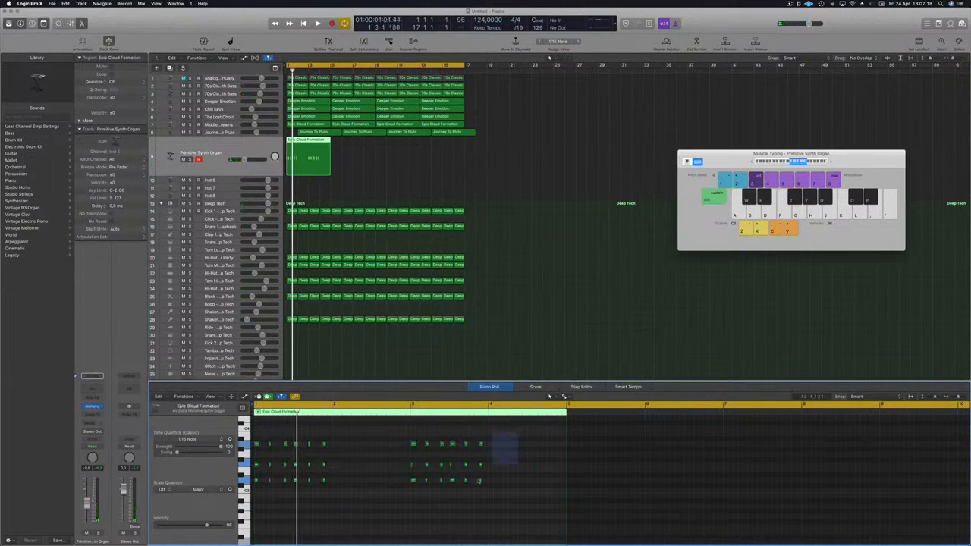
left_click_drag(478, 480, 255, 504)
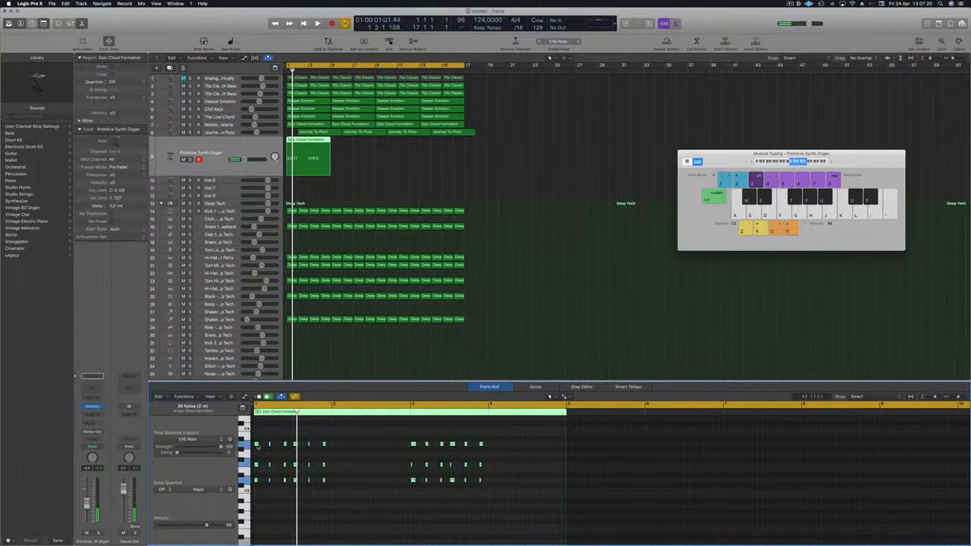
left_click_drag(258, 446, 334, 445)
left_click(206, 184)
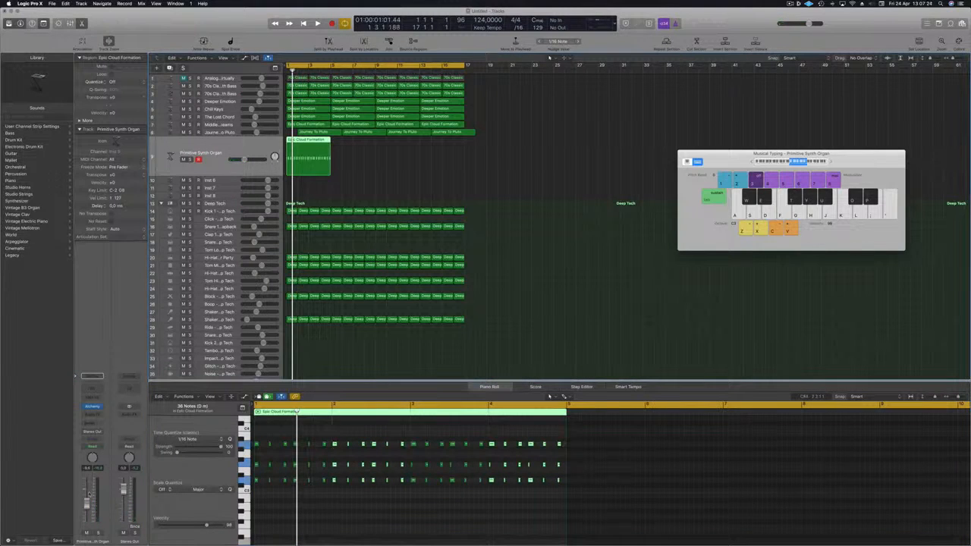
Audition the organ stab and repeat its region into four Epic Cloud Formation regions across the Primitive Synth Organ track
key("space")
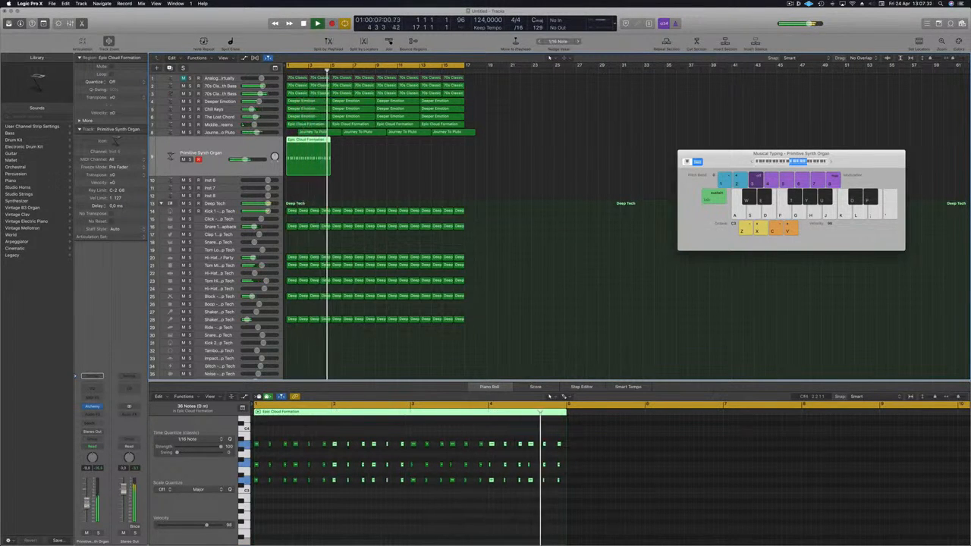
key("space")
key("space")
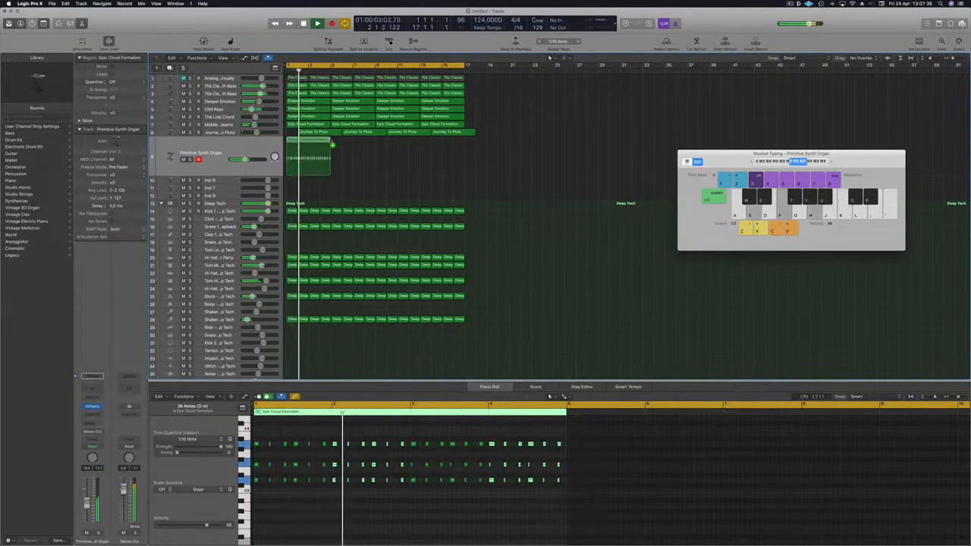
left_click_drag(311, 143, 392, 154)
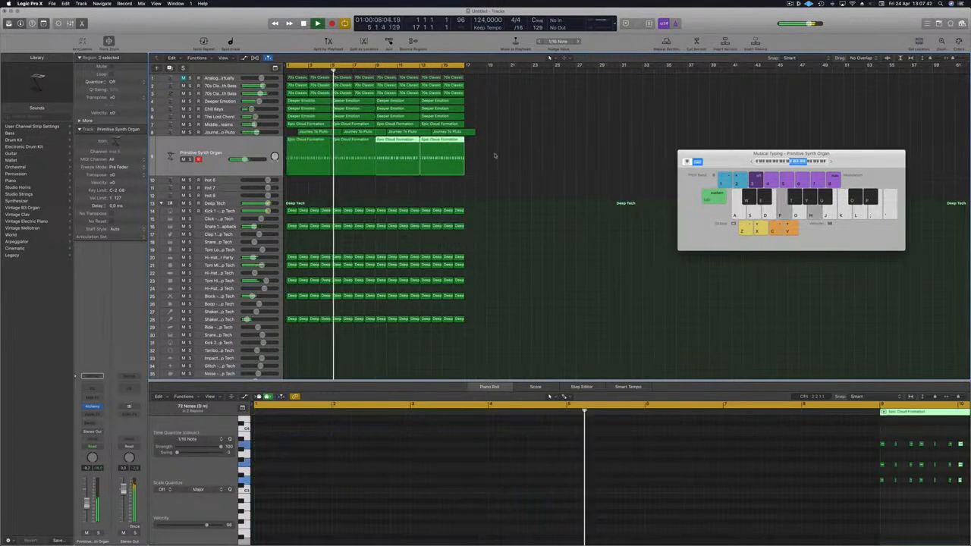
left_click(493, 154)
left_click(226, 149)
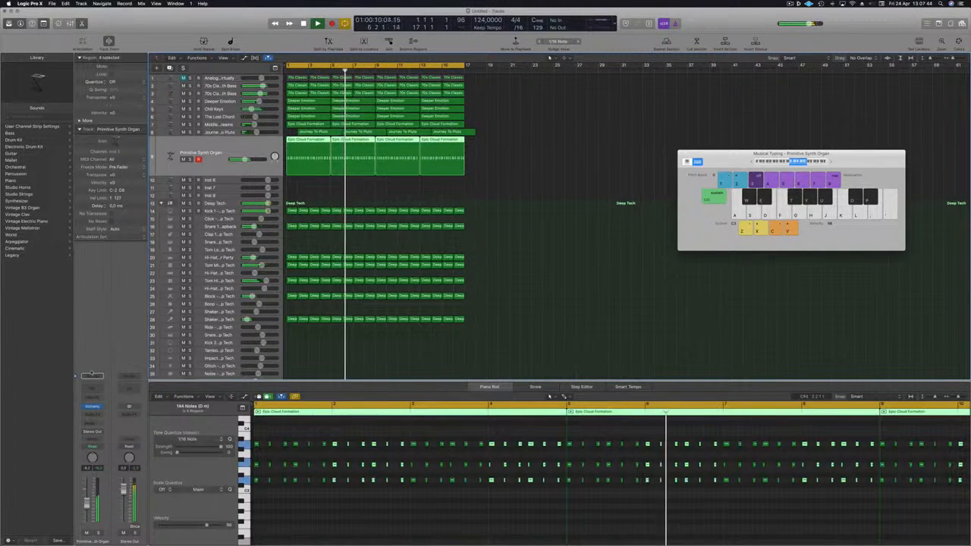
Open the organ's Alchemy instrument and audition its Vibrato, Harmonics and Simple perform variations
left_click(91, 407)
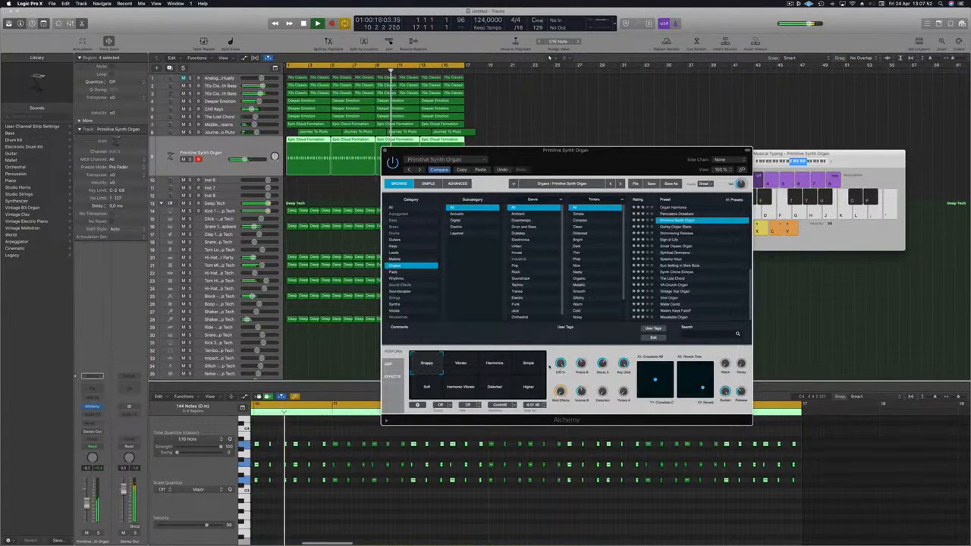
left_click(461, 365)
left_click(487, 367)
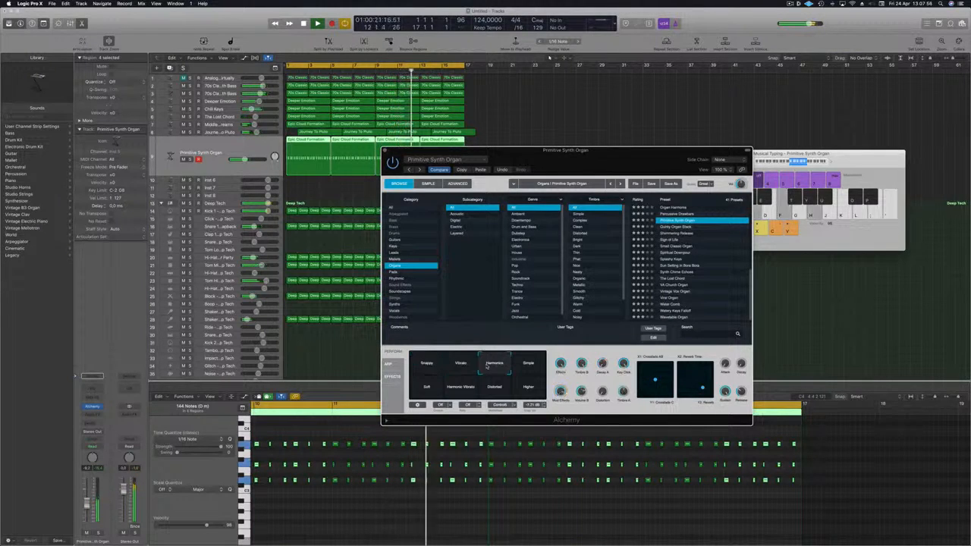
left_click(531, 367)
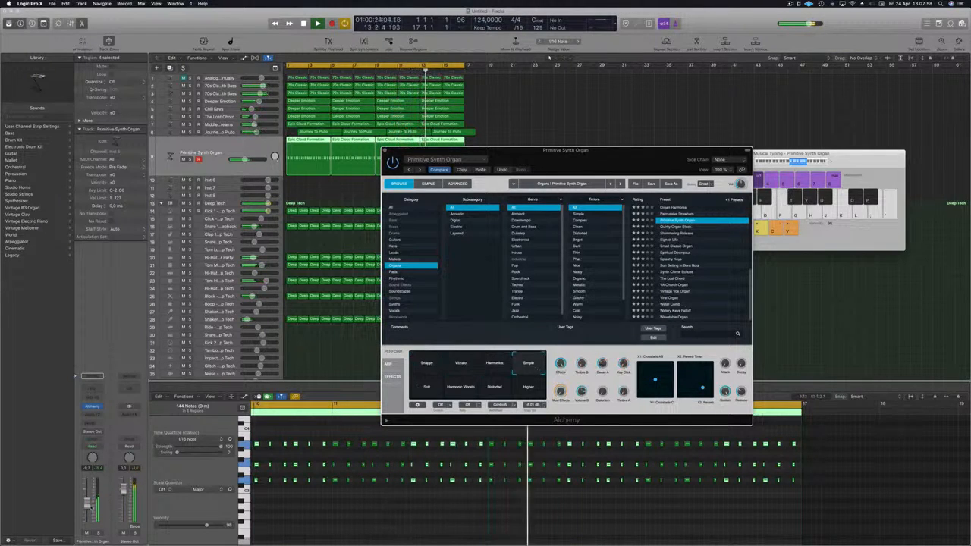
left_click_drag(88, 504, 88, 500)
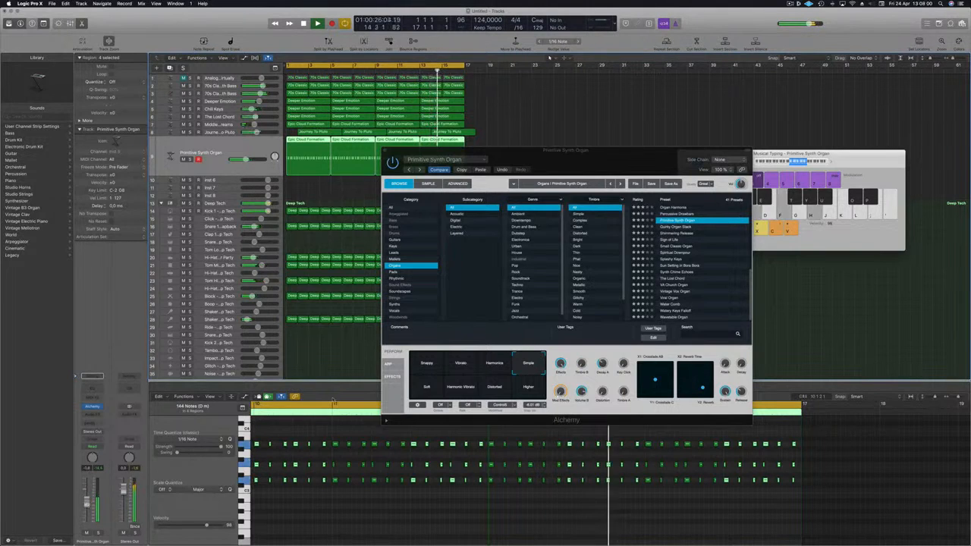
Audition the remaining perform variations and set the organ's Alchemy perform pad to Snappy
left_click(422, 389)
left_click(467, 392)
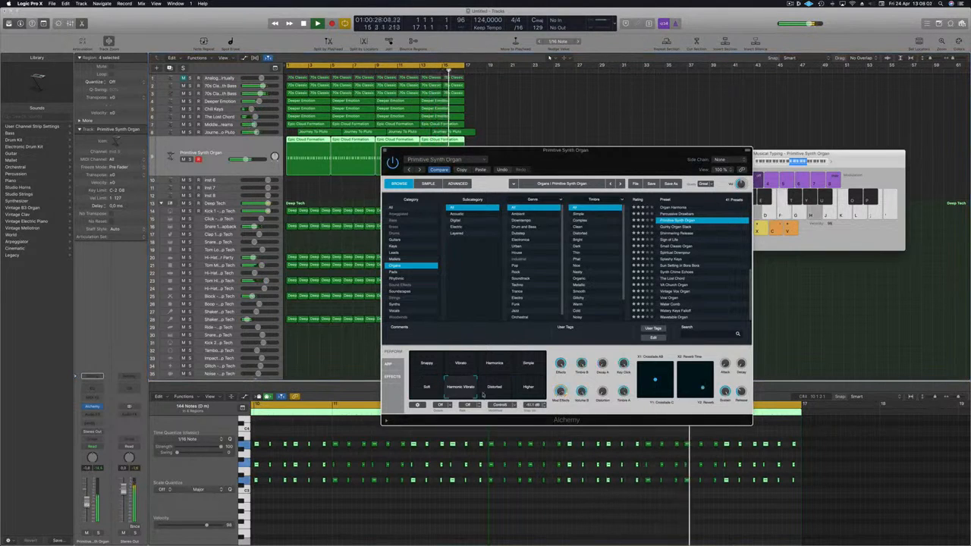
left_click(499, 393)
left_click(524, 393)
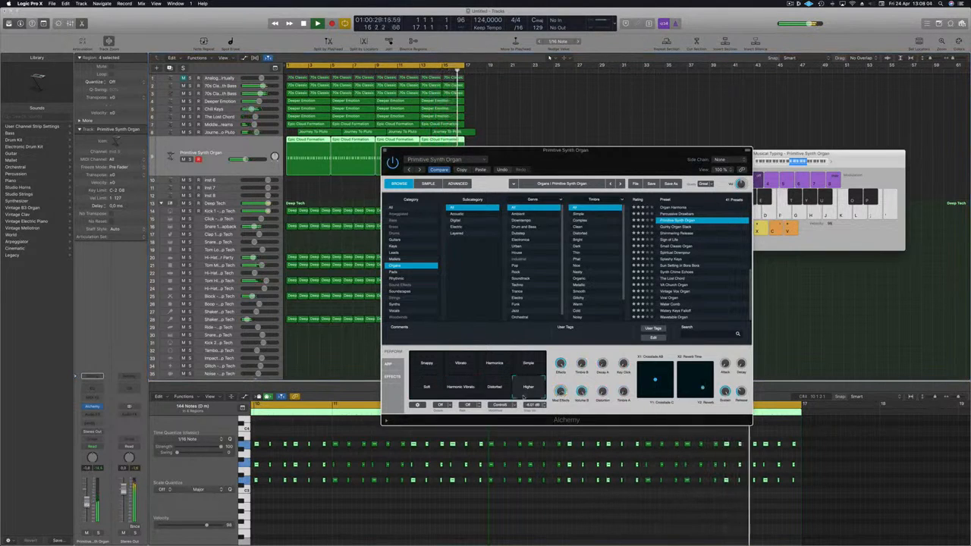
left_click(528, 364)
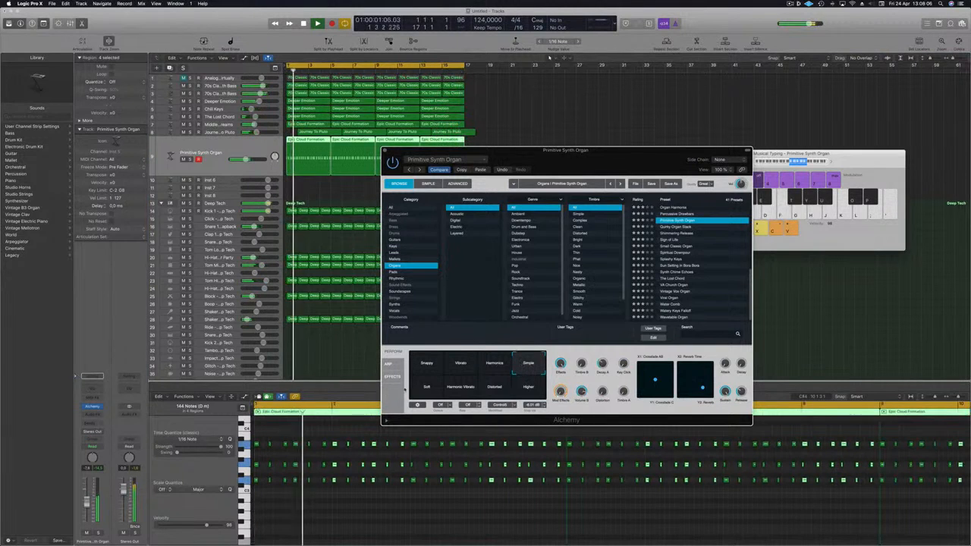
left_click(494, 364)
left_click(460, 364)
left_click(428, 365)
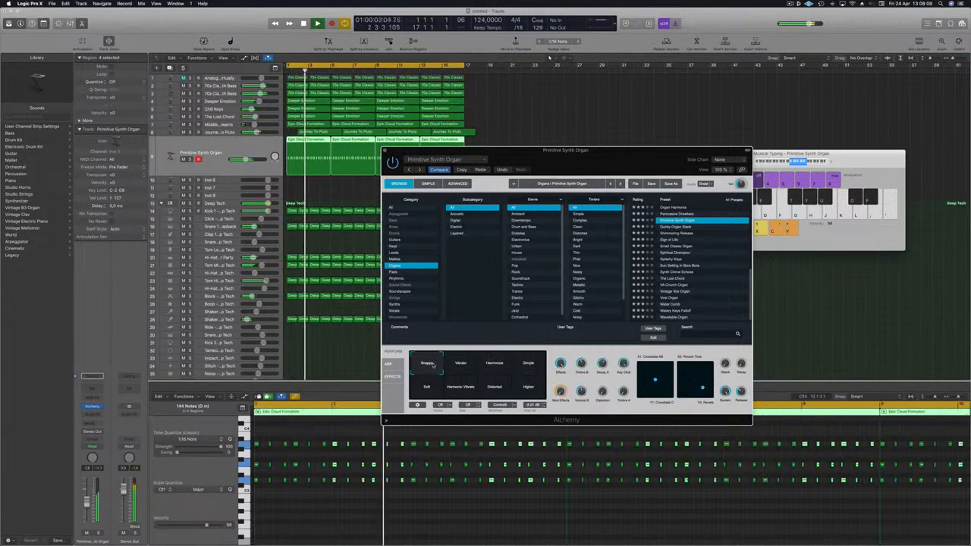
left_click_drag(87, 503, 88, 506)
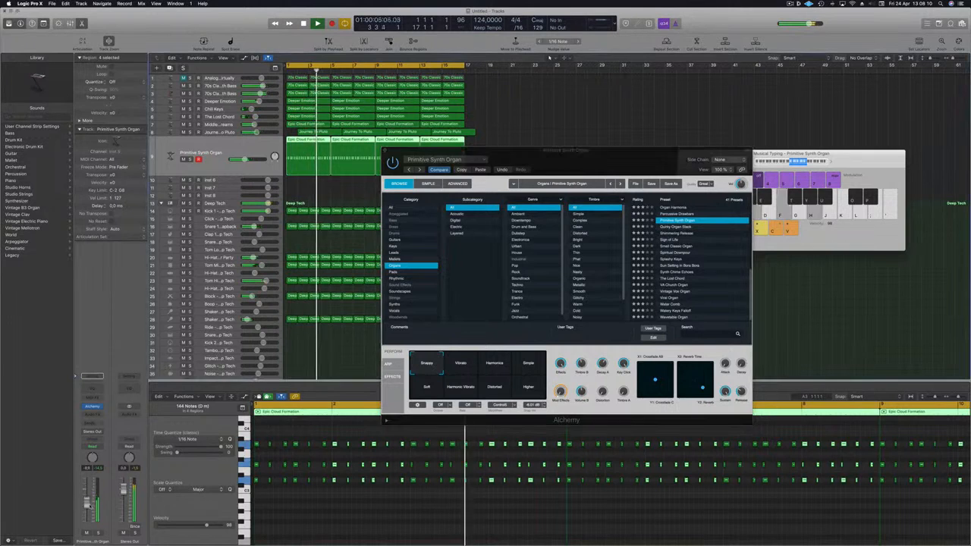
Enable the low-cut band in the organ's Channel EQ and sweep its cutoff up to thin the low end
left_click(92, 389)
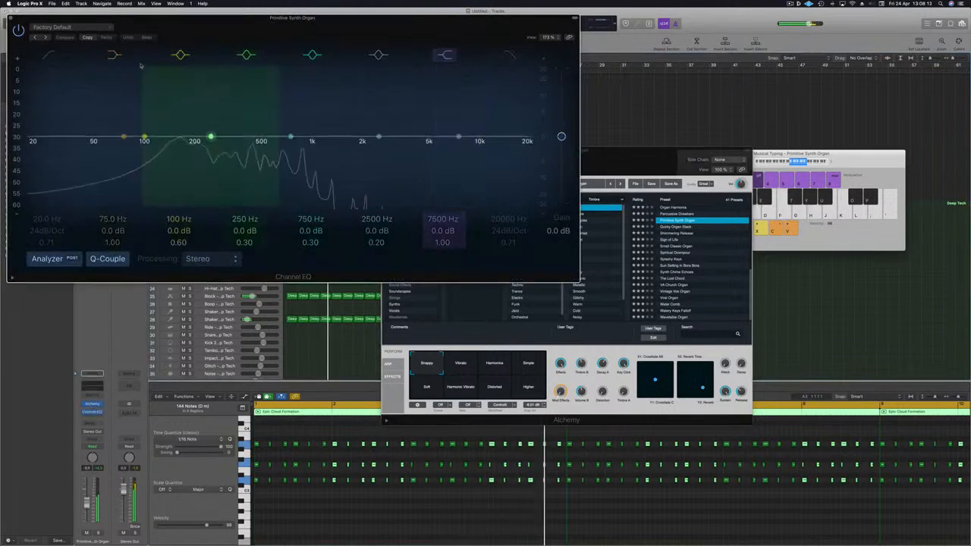
left_click(49, 55)
left_click_drag(52, 138, 182, 138)
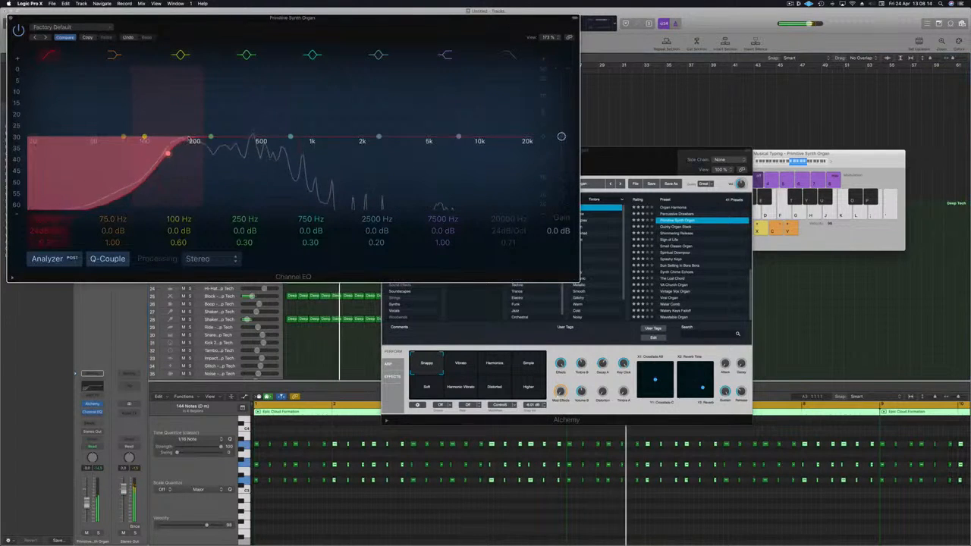
left_click(12, 19)
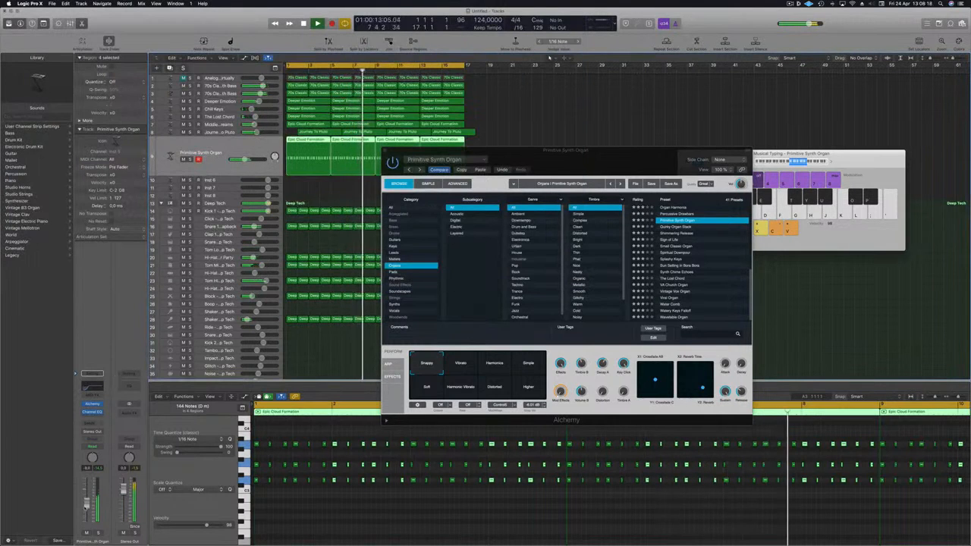
Solo the organ track and tweak Alchemy, lowering the Distortion and Key Click knobs
left_click(97, 533)
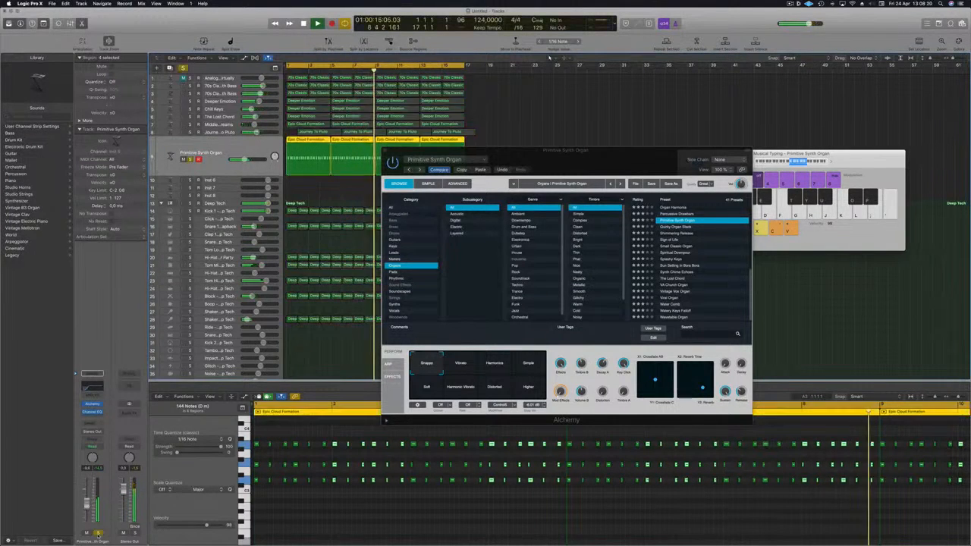
left_click(97, 533)
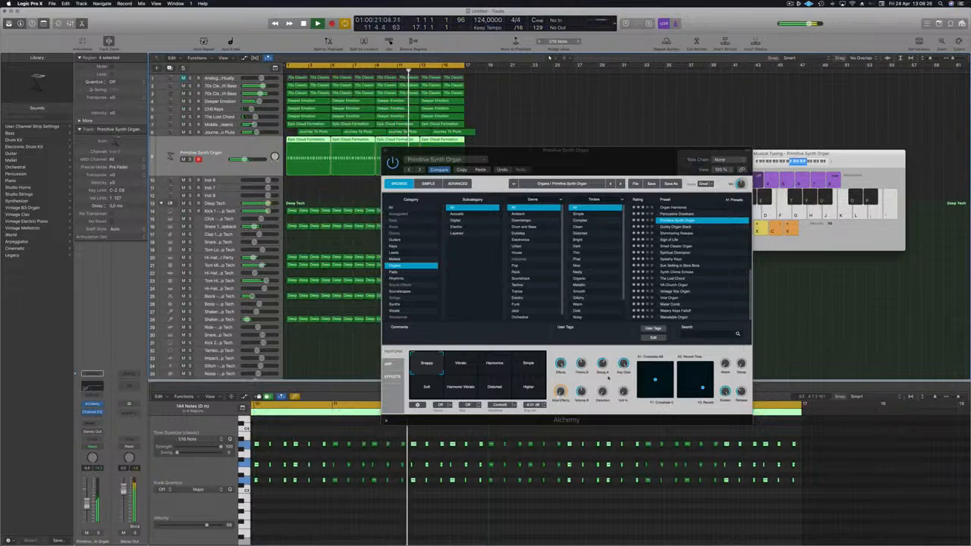
left_click_drag(602, 394, 602, 369)
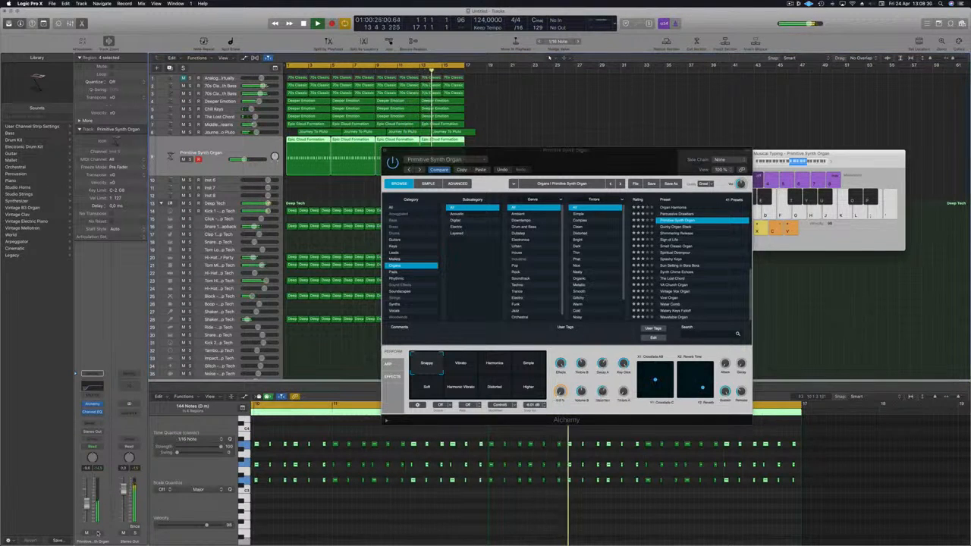
key("s")
left_click_drag(602, 392, 601, 418)
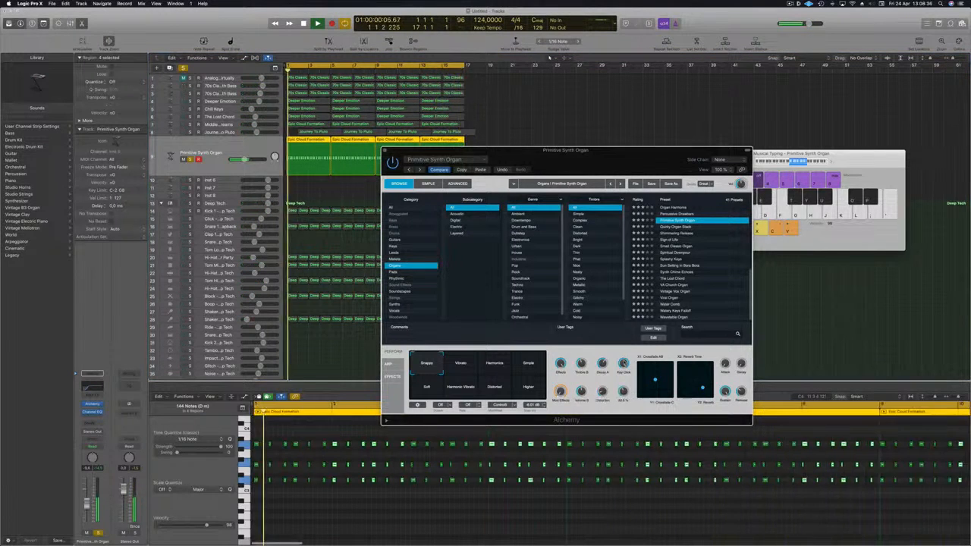
left_click_drag(623, 364, 624, 408)
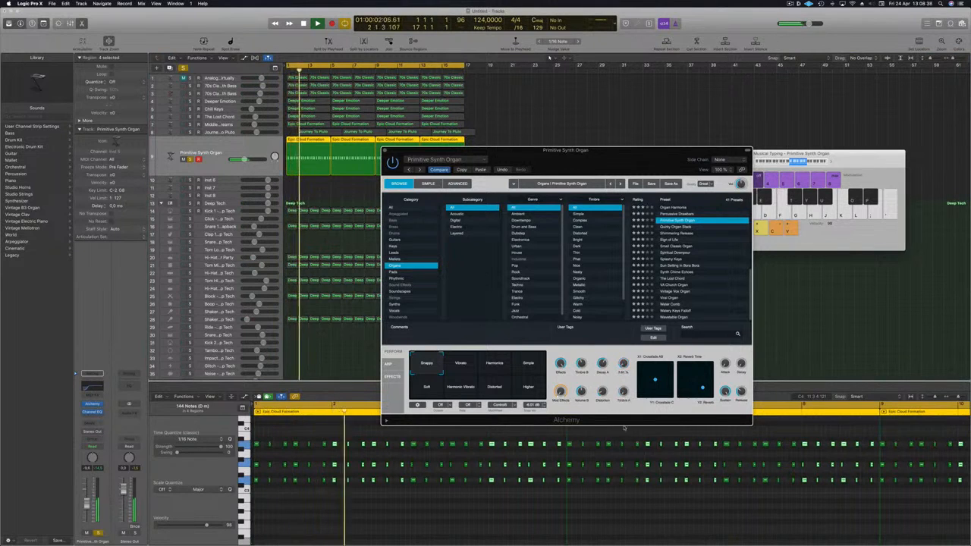
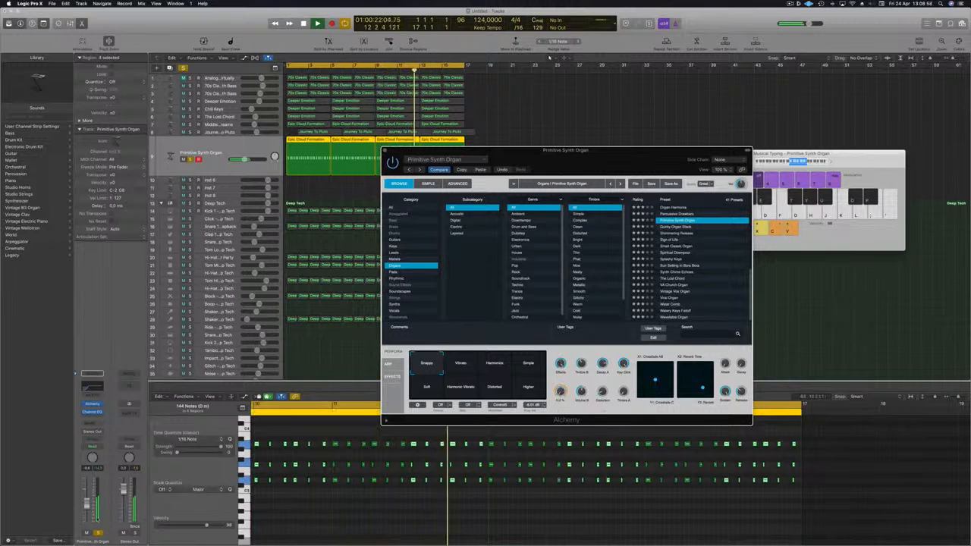
Unsolo the organ track, nudge its volume fader slightly, and close its Alchemy plug-in window
left_click(97, 533)
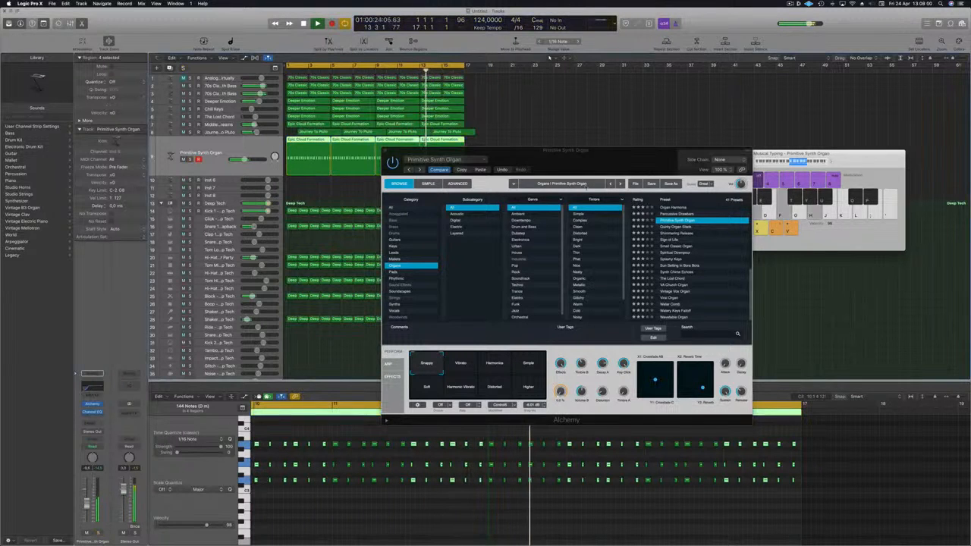
left_click_drag(611, 155, 687, 106)
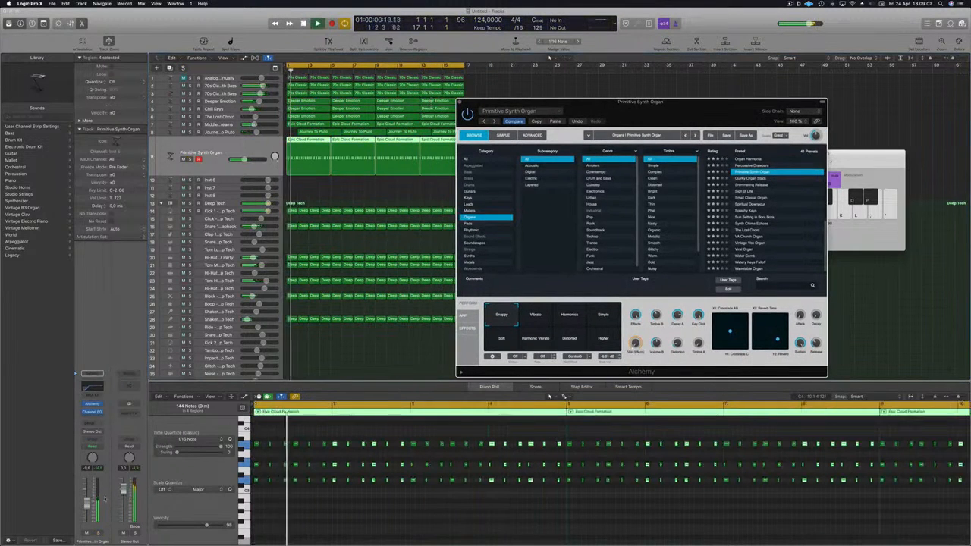
left_click_drag(89, 505, 89, 509)
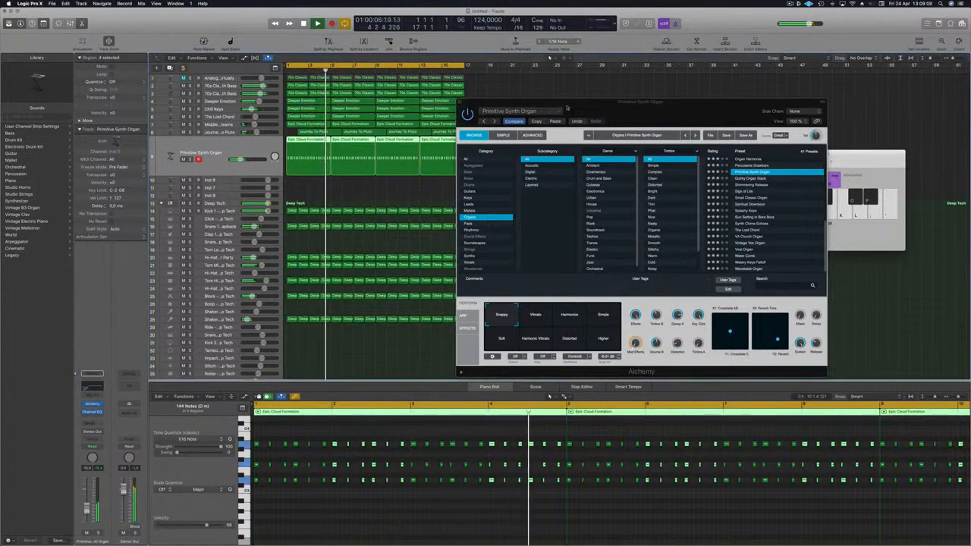
left_click_drag(651, 111, 565, 135)
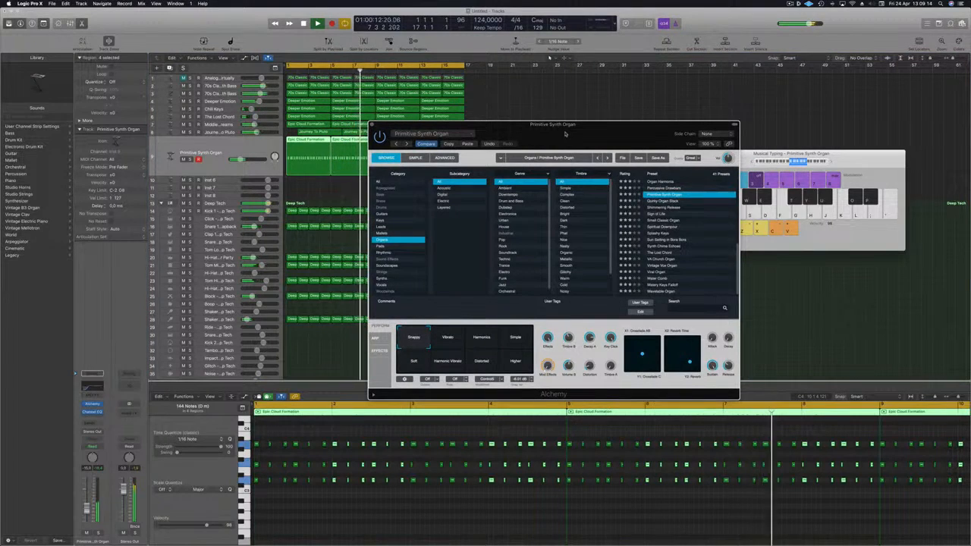
left_click_drag(482, 136, 462, 140)
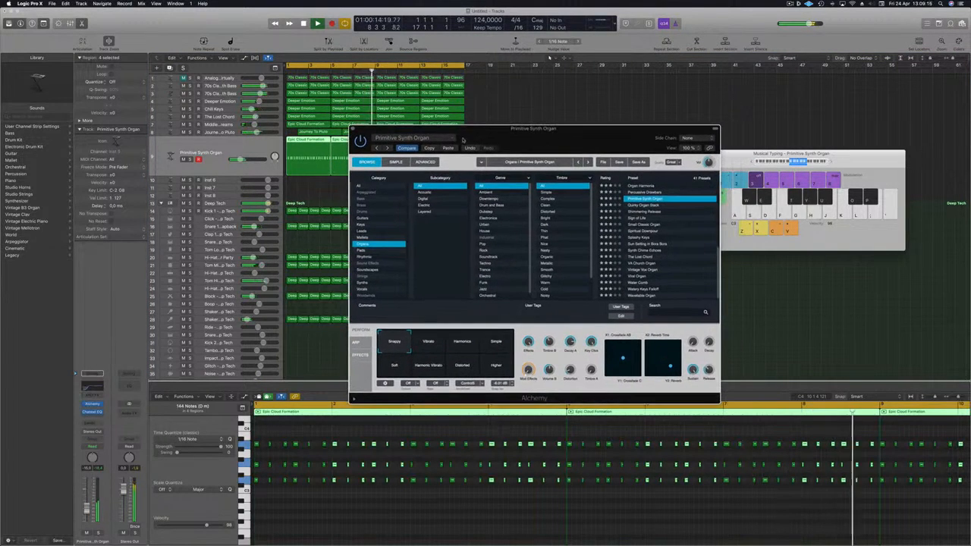
left_click(352, 128)
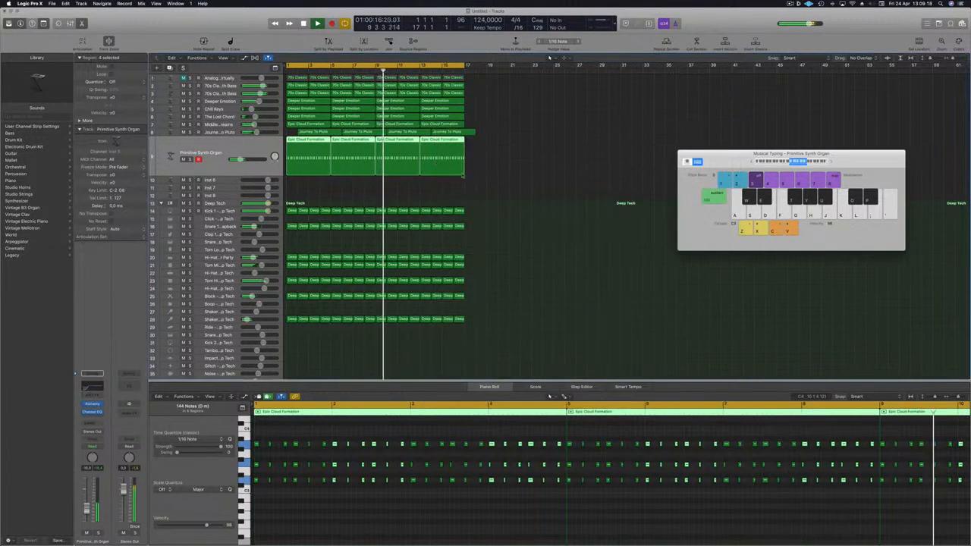
Select a Journey To Pluto region and move it to the start of the arrangement
key("super+Left")
left_click(494, 188)
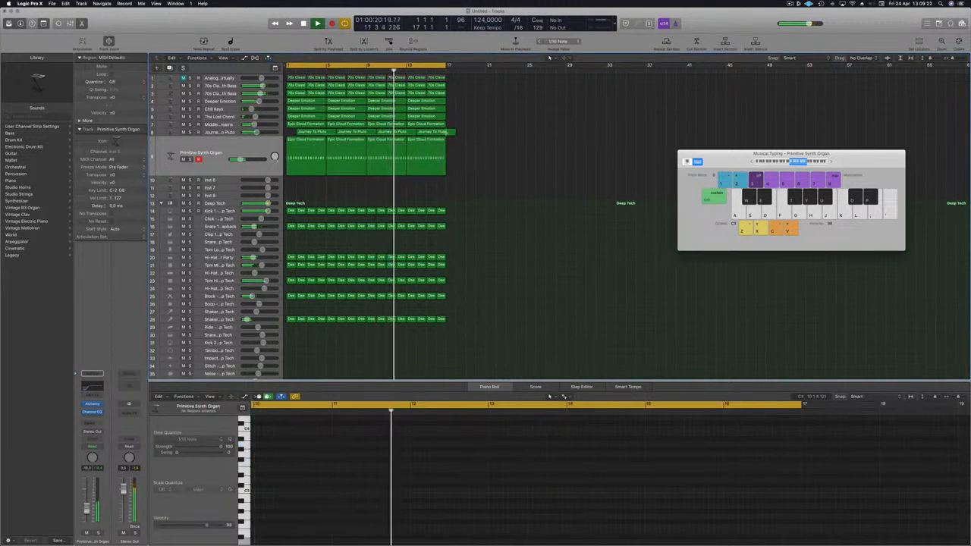
left_click(446, 134, "super")
left_click_drag(406, 135, 292, 135)
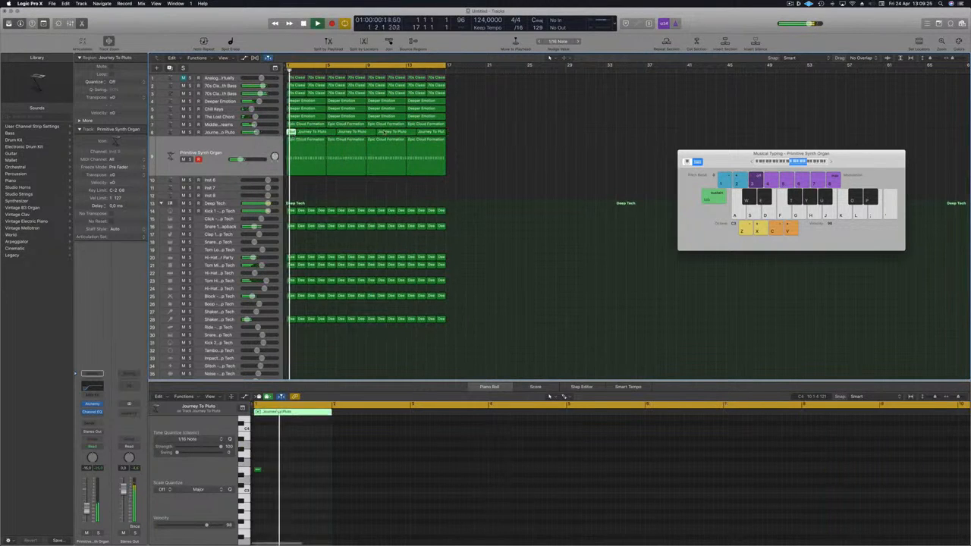
Repeat the arrangement's regions three times to extend the song to about bar 65
key("ctrl+super+r")
key("ctrl+super+r")
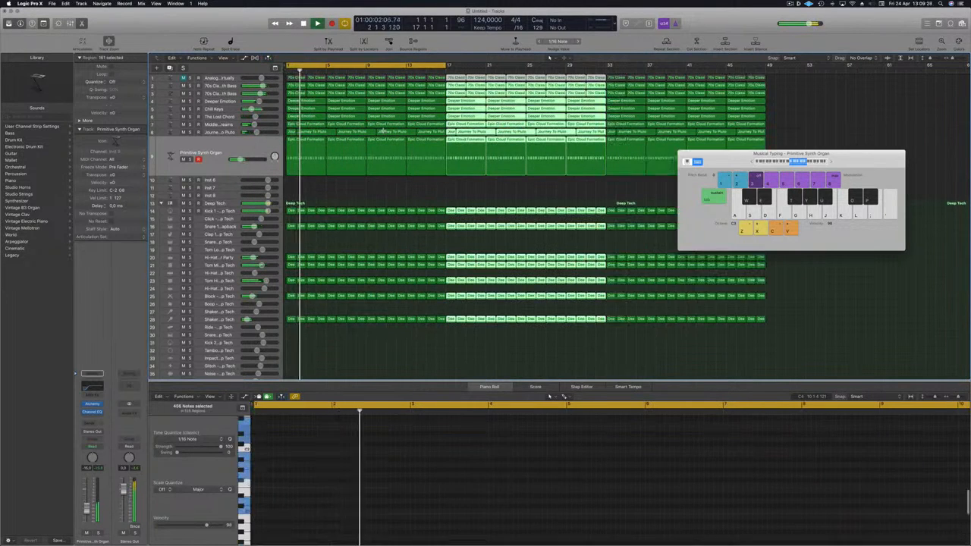
key("ctrl+super+r")
Set the cycle area to span the whole extended arrangement from bar 1 to about bar 65
key("super+Left")
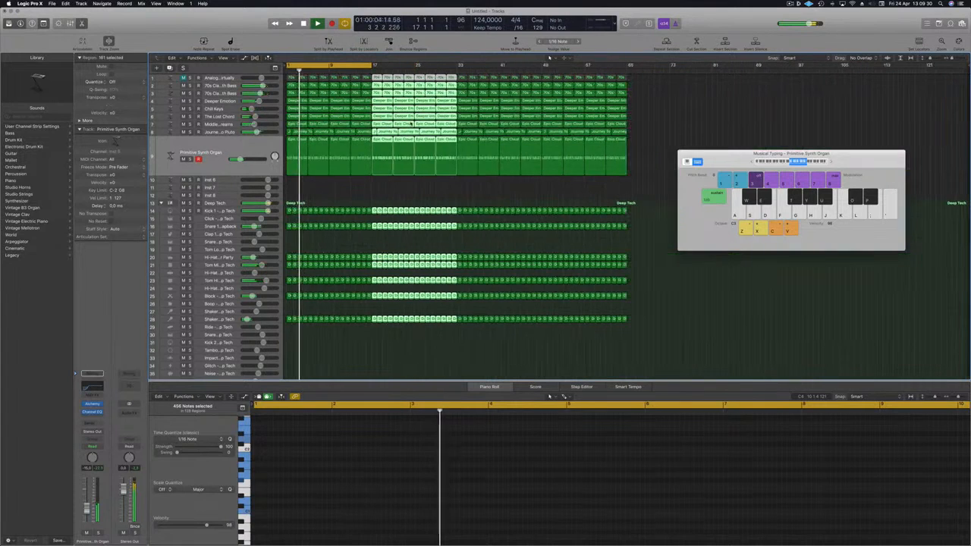
left_click_drag(374, 66, 625, 88)
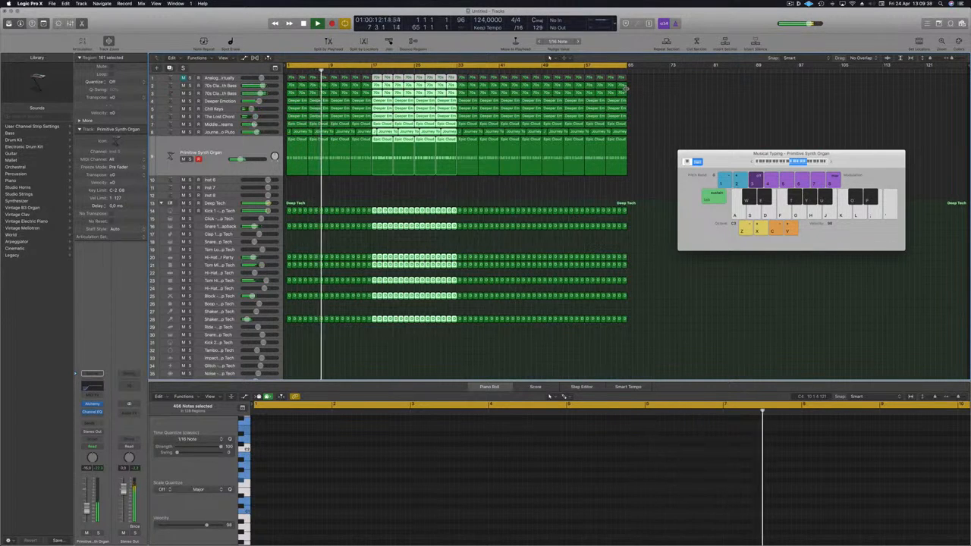
left_click(651, 137)
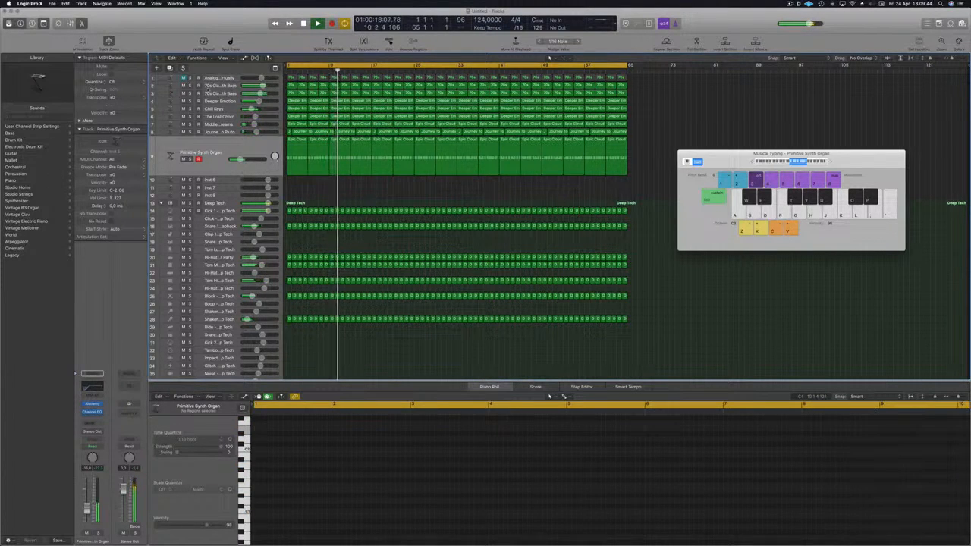
Solo each 70s Classic Synth Bass track in turn to audition it during playback, then unsolo
left_click(207, 86)
left_click(190, 105)
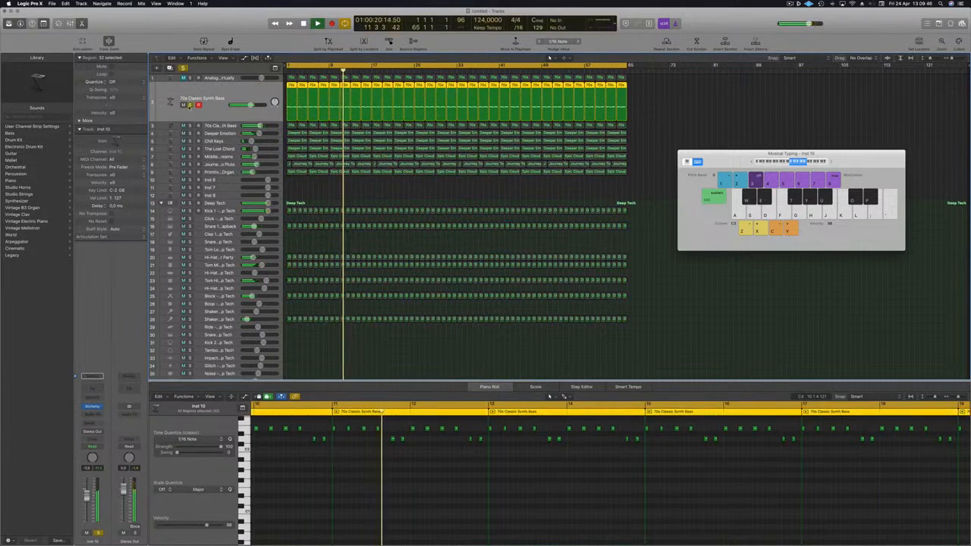
left_click(189, 105)
left_click(190, 127)
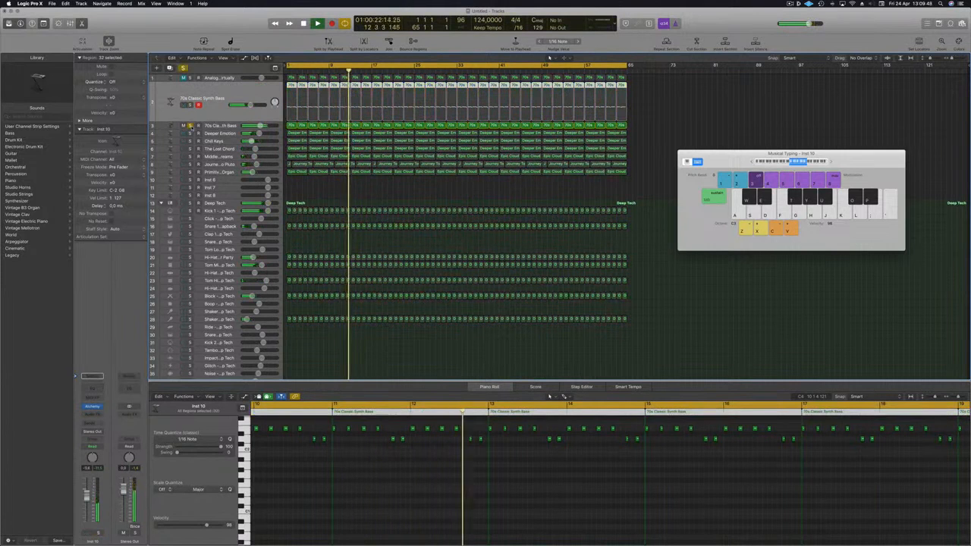
key("space")
key("space")
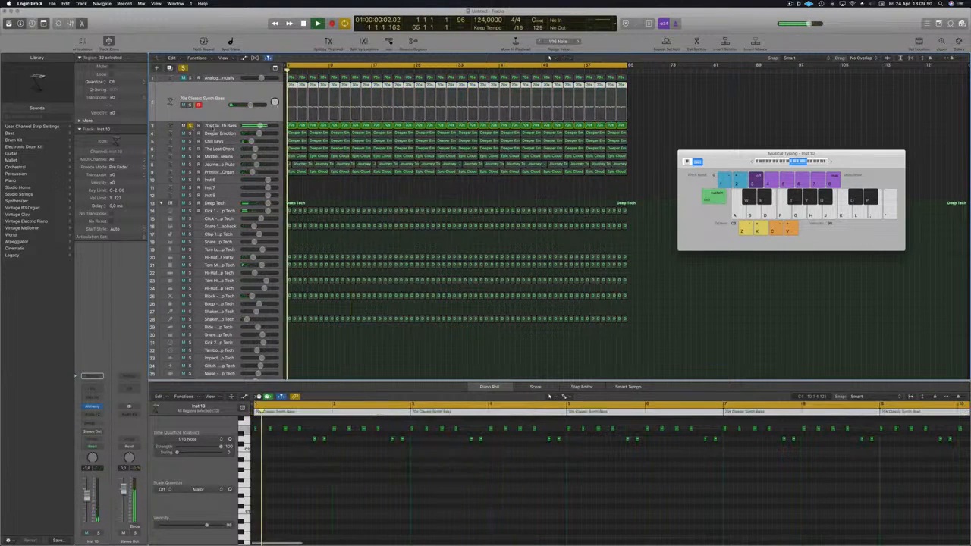
left_click(190, 126)
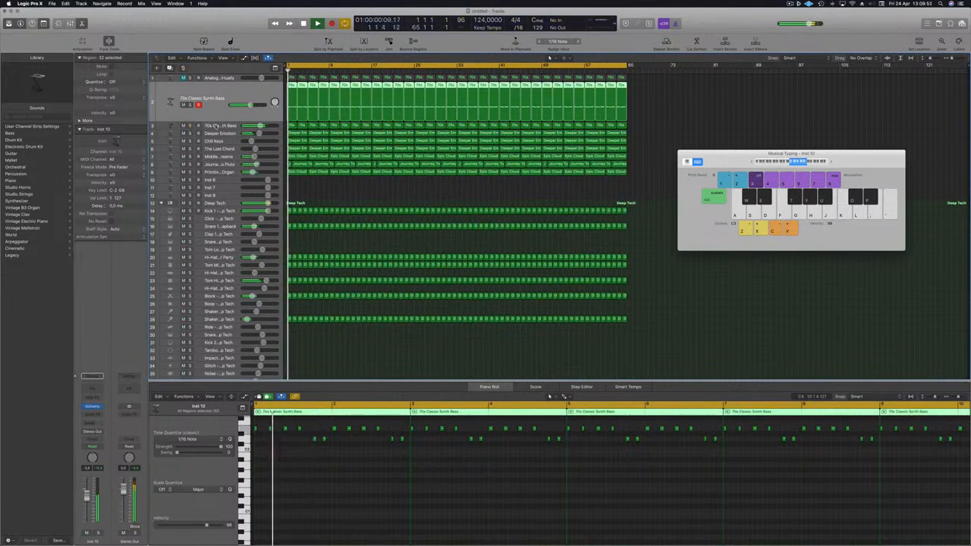
Select the lower 70s Classic Synth Bass track and add a send to a new bus
left_click(215, 125)
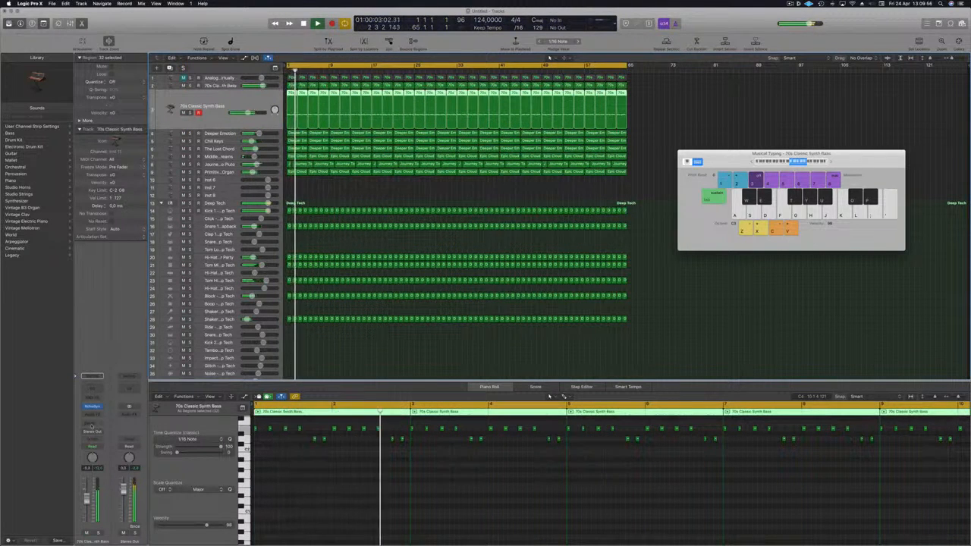
left_click(93, 425)
mouse_move(98, 437)
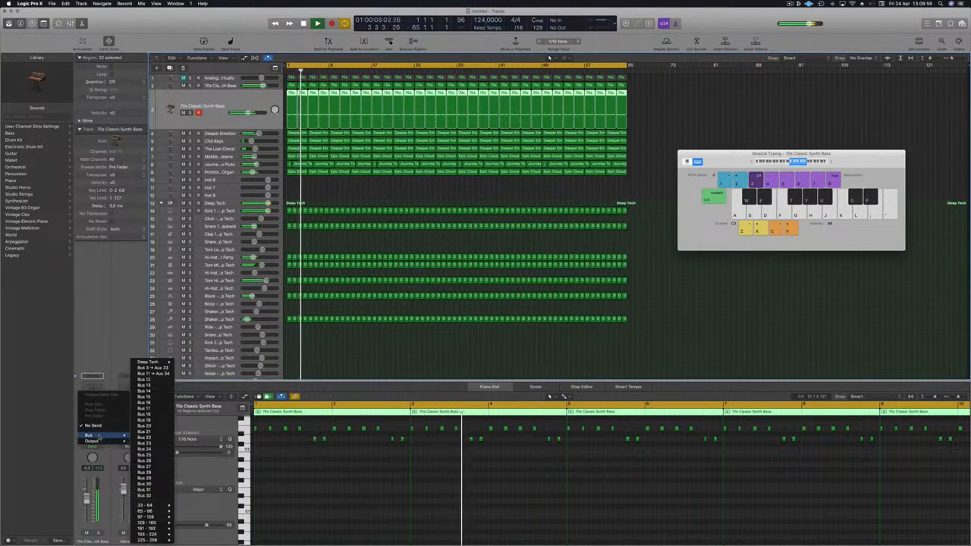
left_click(152, 383)
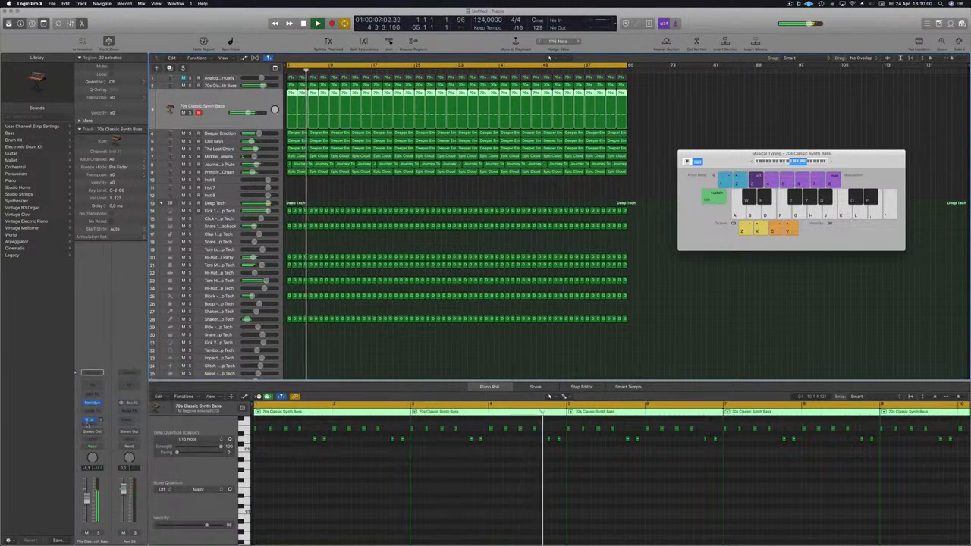
Open the aux's Channel EQ, enable the low-cut band and sweep its cutoff up to around 250 Hz
left_click(129, 385)
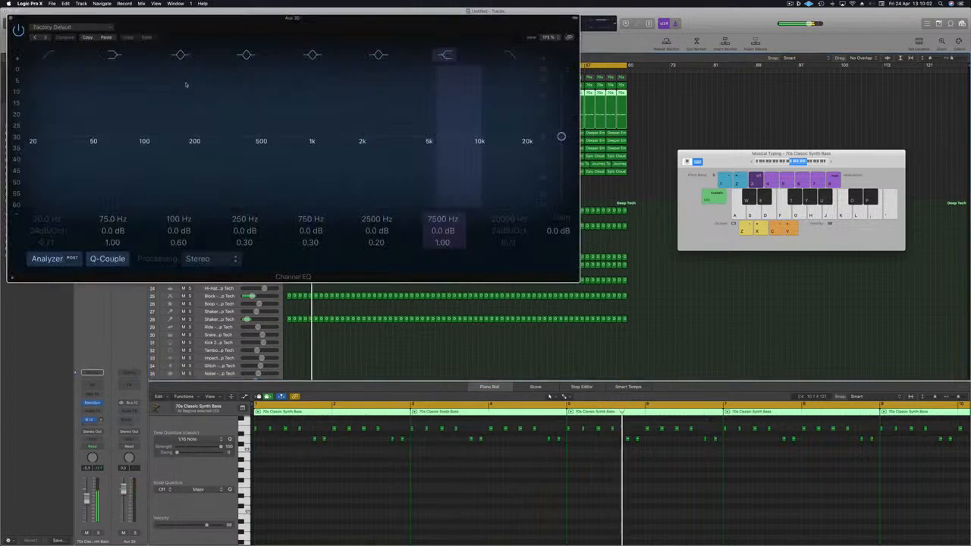
left_click(48, 54)
left_click_drag(34, 140, 261, 133)
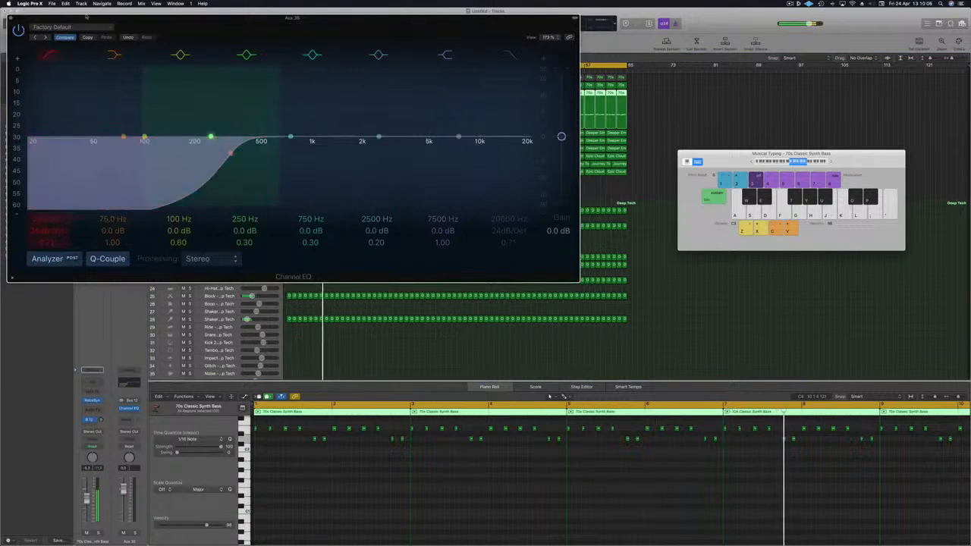
left_click(11, 17)
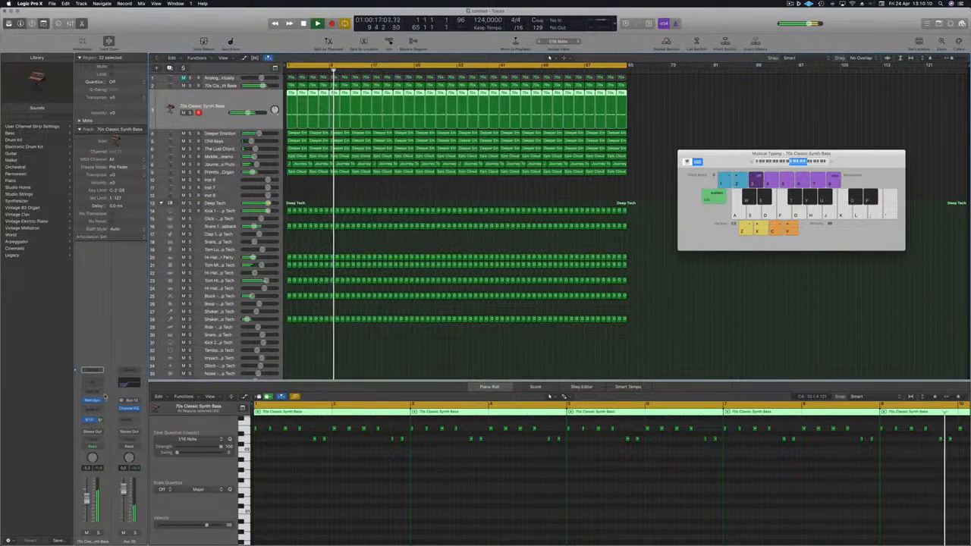
Insert a Delay Designer plug-in on the aux channel
left_click(129, 414)
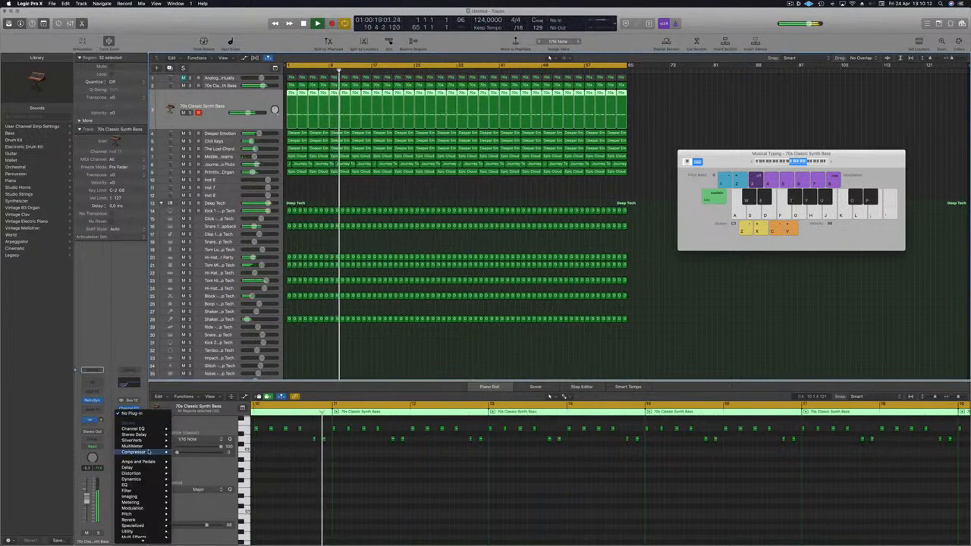
mouse_move(156, 440)
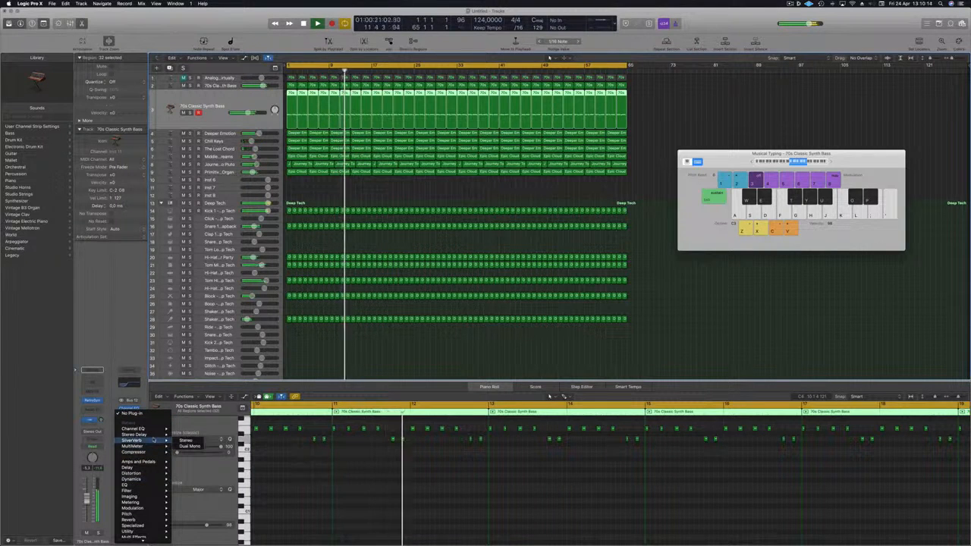
mouse_move(127, 467)
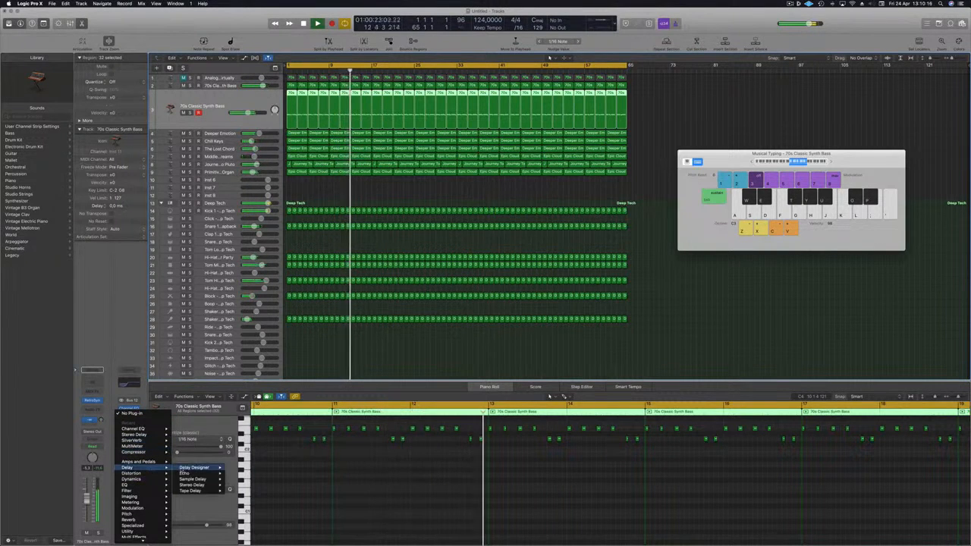
mouse_move(196, 467)
left_click(239, 468)
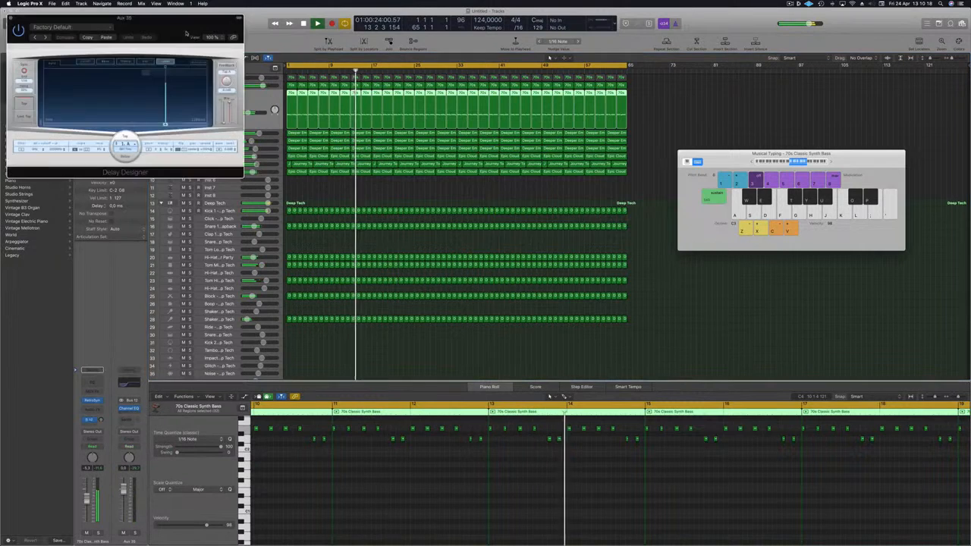
left_click_drag(177, 34, 700, 139)
key("Return")
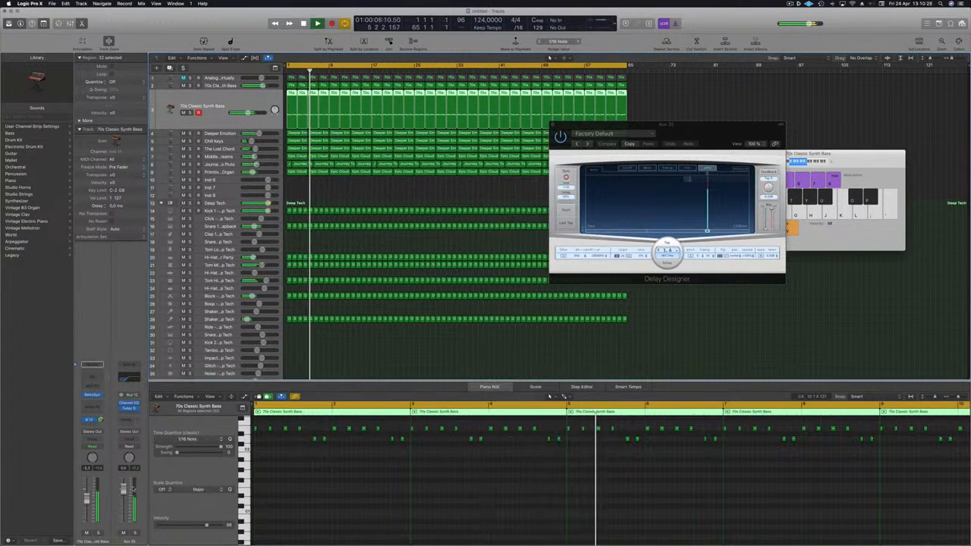
left_click_drag(588, 144, 496, 158)
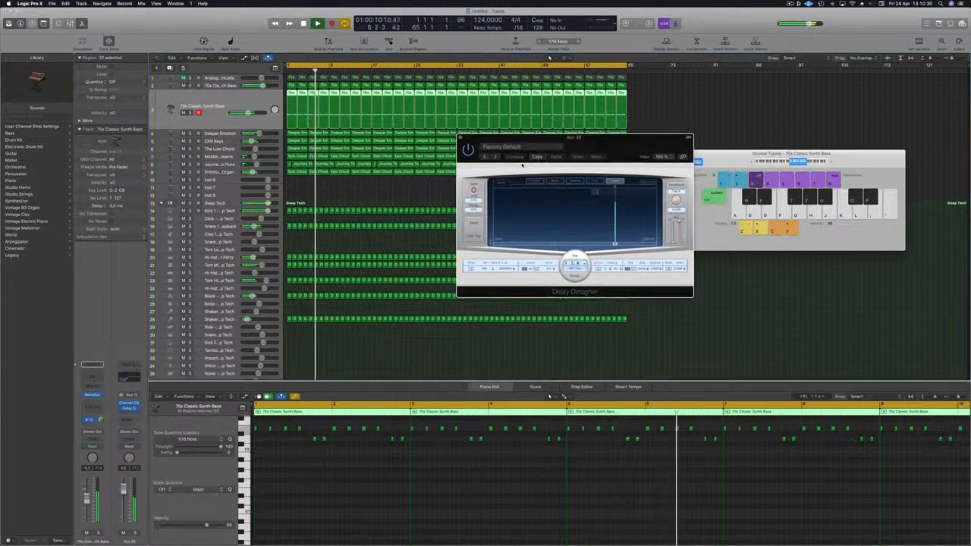
Audition Delay Designer presets, stepping from 1/4 Alternating Pan through 1/4 Dotted Delay to 1/4 Stereo Pan
left_click(494, 157)
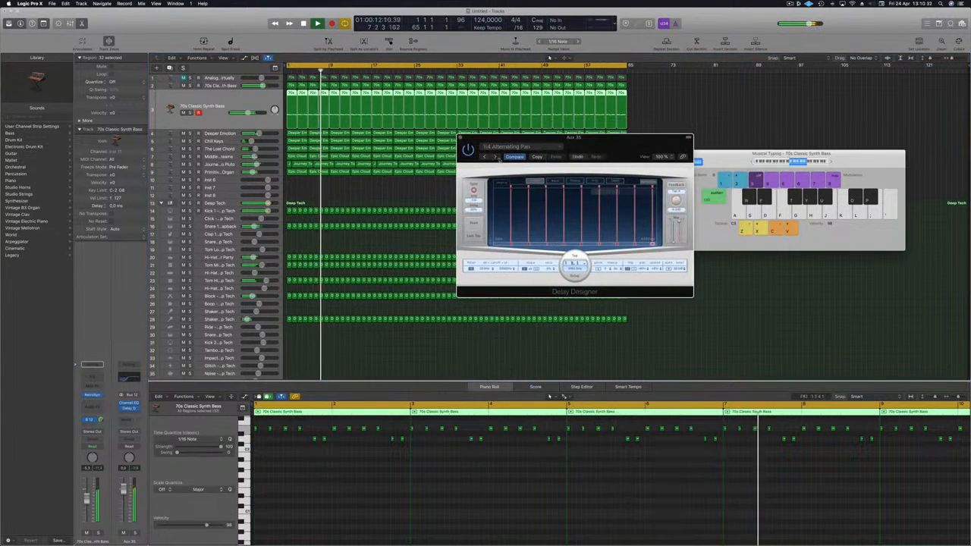
left_click_drag(532, 176, 489, 196)
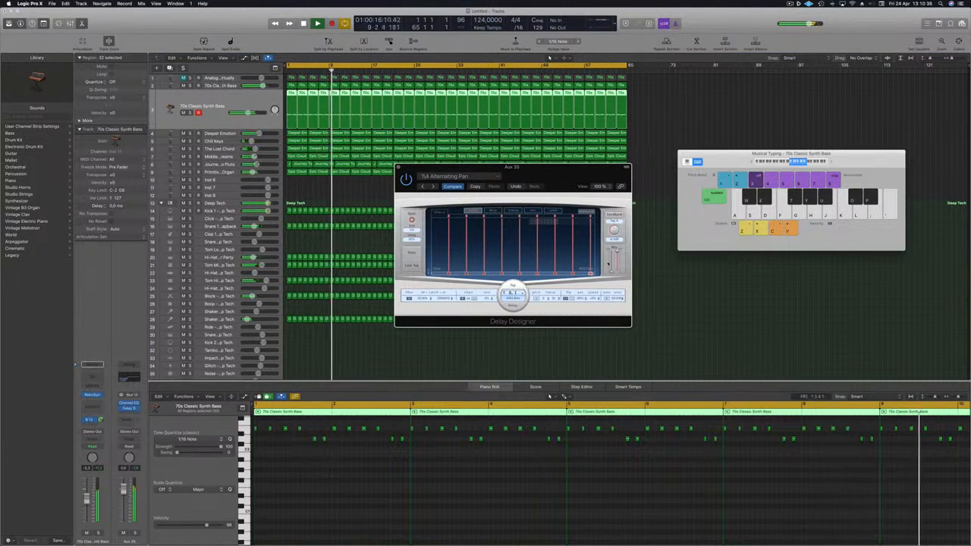
mouse_move(616, 258)
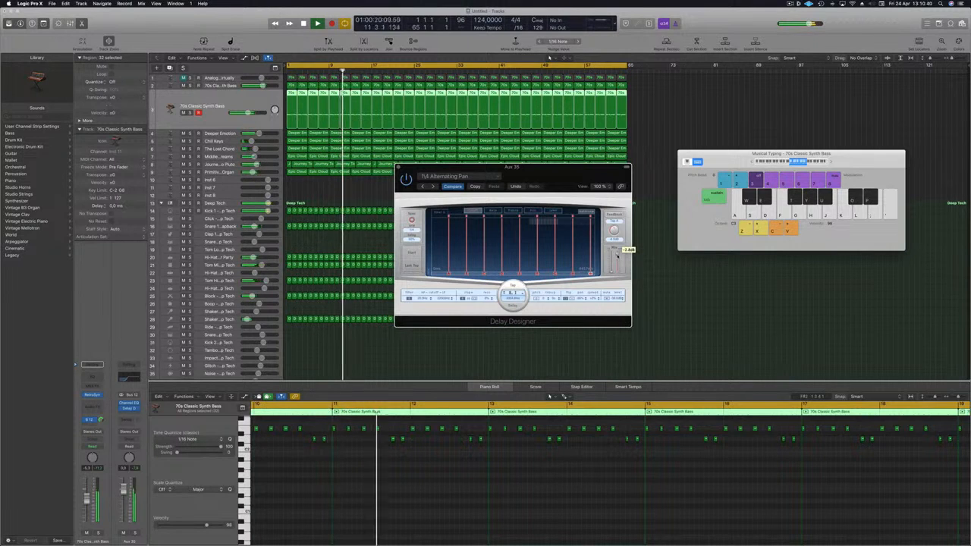
left_click(433, 186)
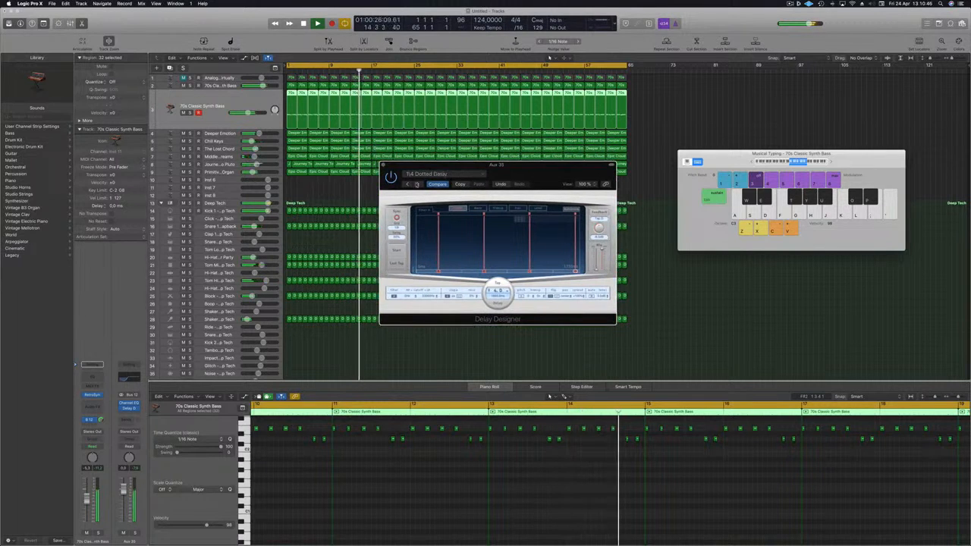
left_click(417, 185)
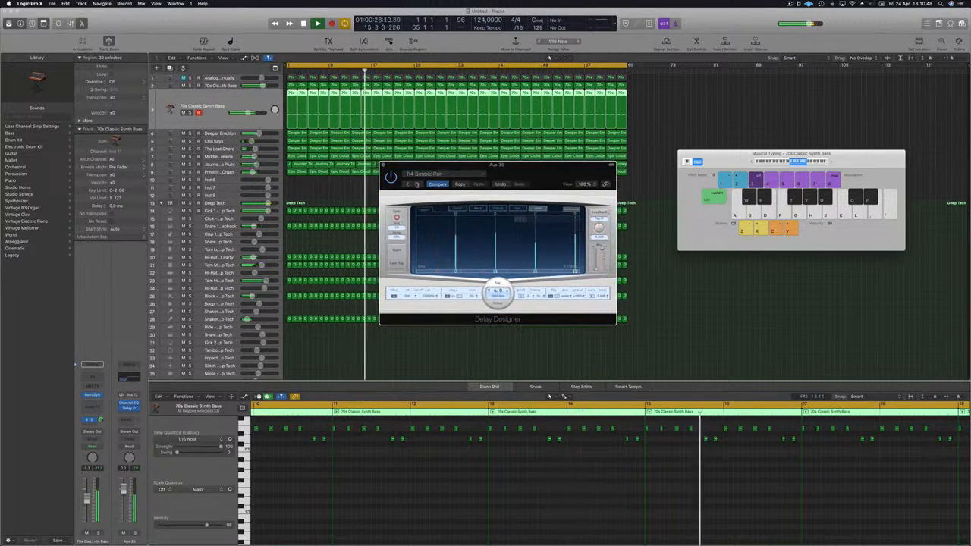
left_click(416, 184)
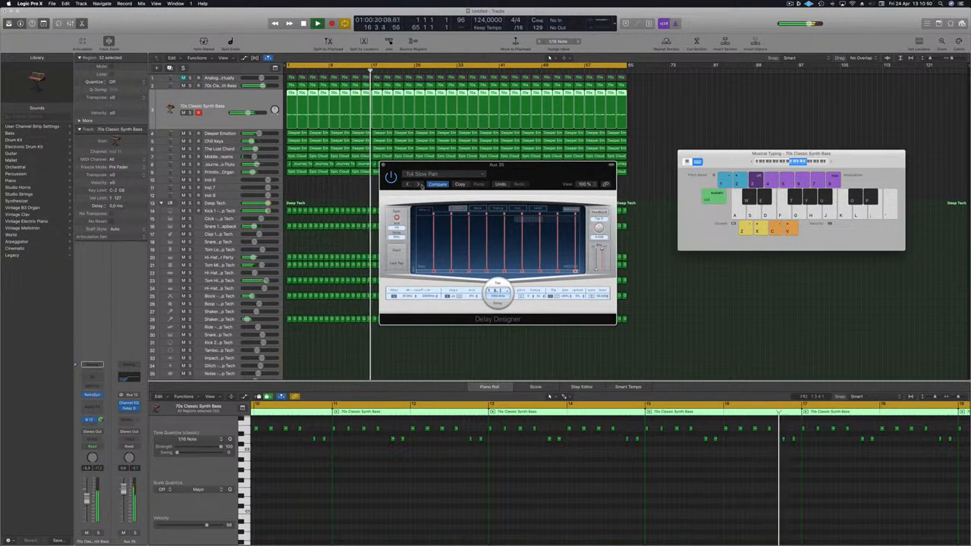
Load the 1/8 Alternating Pan preset from the preset menu and slightly lower the delay's wet level
left_click(419, 185)
left_click(469, 175)
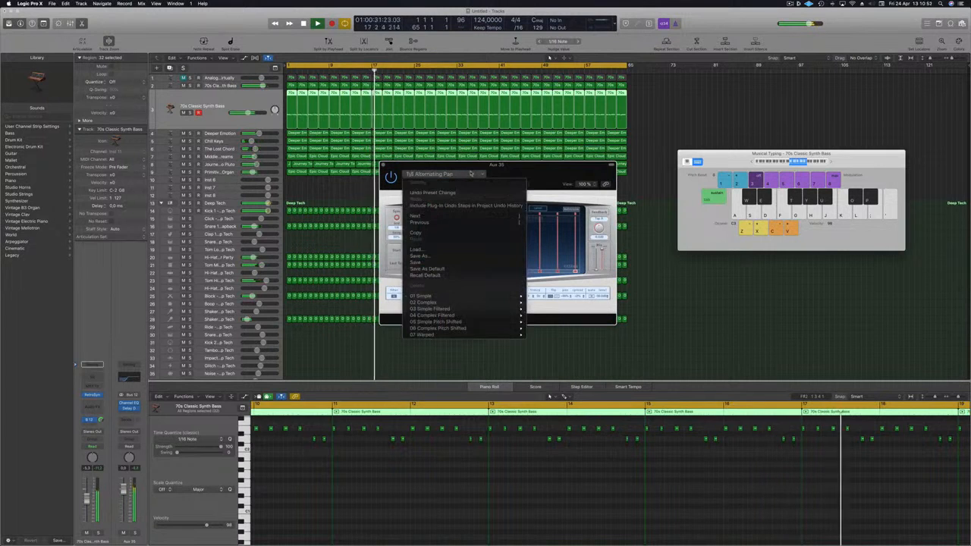
left_click(518, 174)
left_click_drag(545, 170, 557, 187)
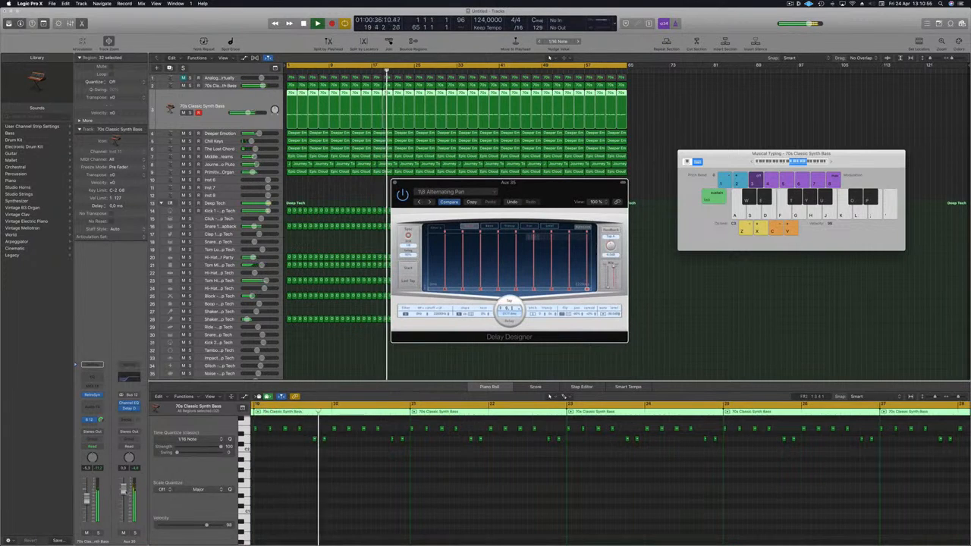
left_click_drag(614, 268, 614, 276)
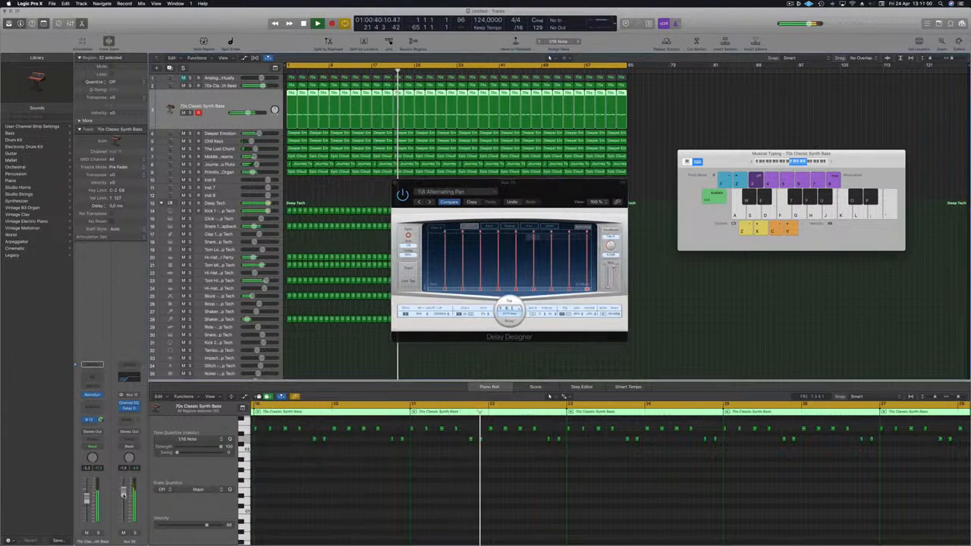
Reopen the aux's Channel EQ and lower the low-cut frequency to about 245 Hz
left_click(127, 380)
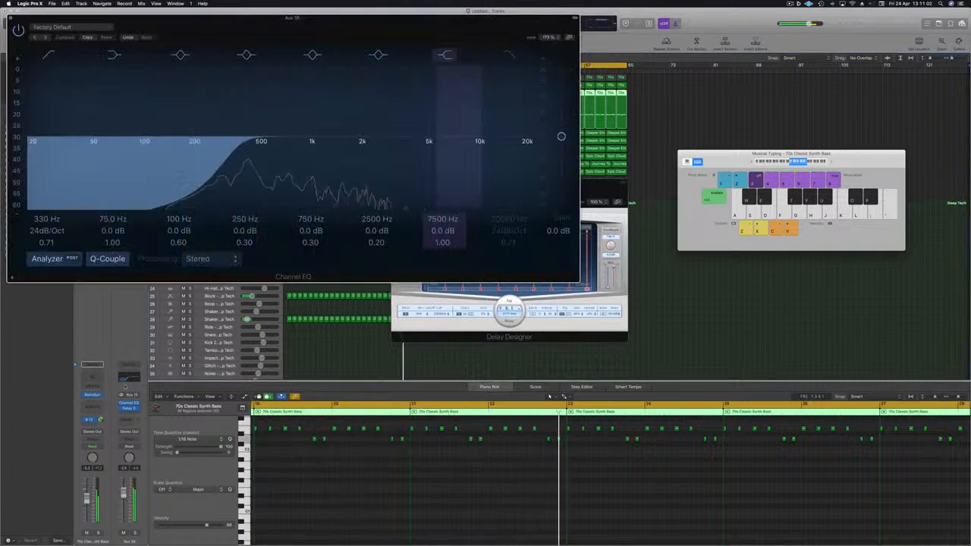
left_click_drag(229, 153, 209, 153)
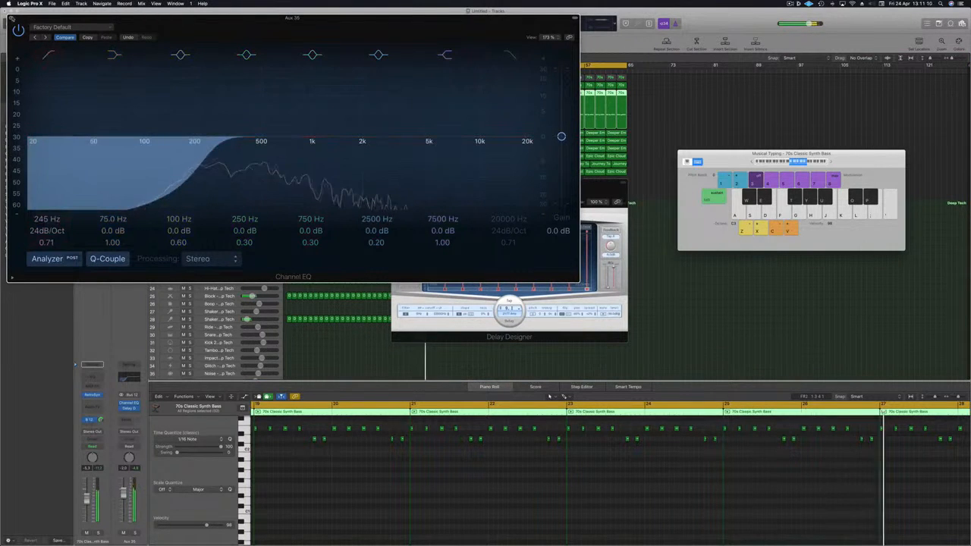
left_click(12, 17)
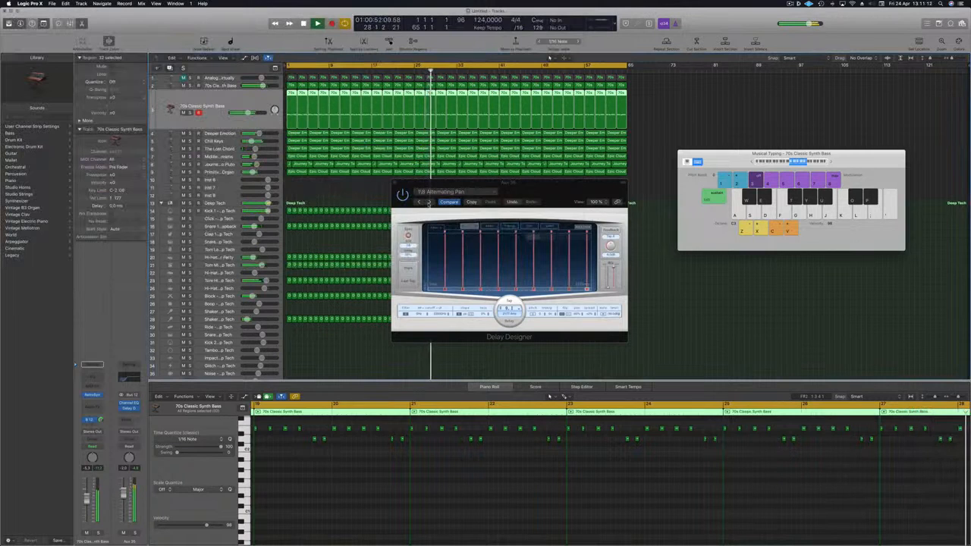
Load the Beat Rumble preset from the 02 Complex category and slightly lower the aux channel's fader
left_click(429, 202)
left_click(462, 187)
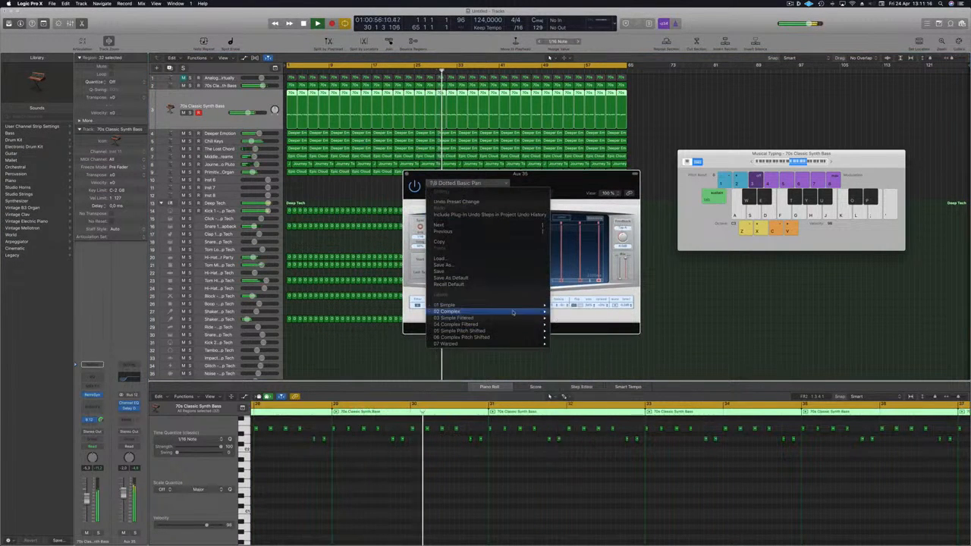
left_click(573, 310)
left_click_drag(574, 172, 554, 171)
left_click_drag(125, 496, 123, 504)
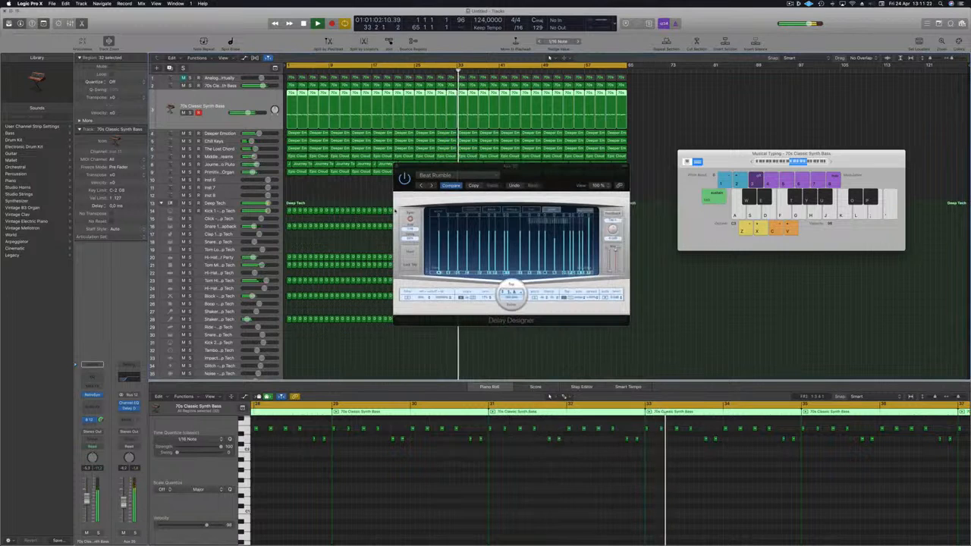
Step through Delay Designer presets from Bounce Pattern to Double Time, soloing and unsoloing the aux channel
left_click(433, 186)
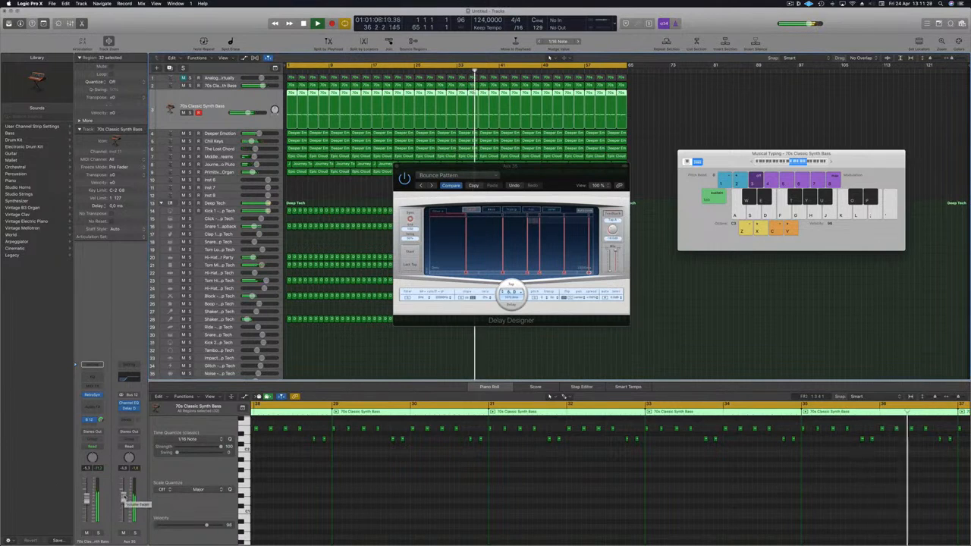
left_click(433, 185)
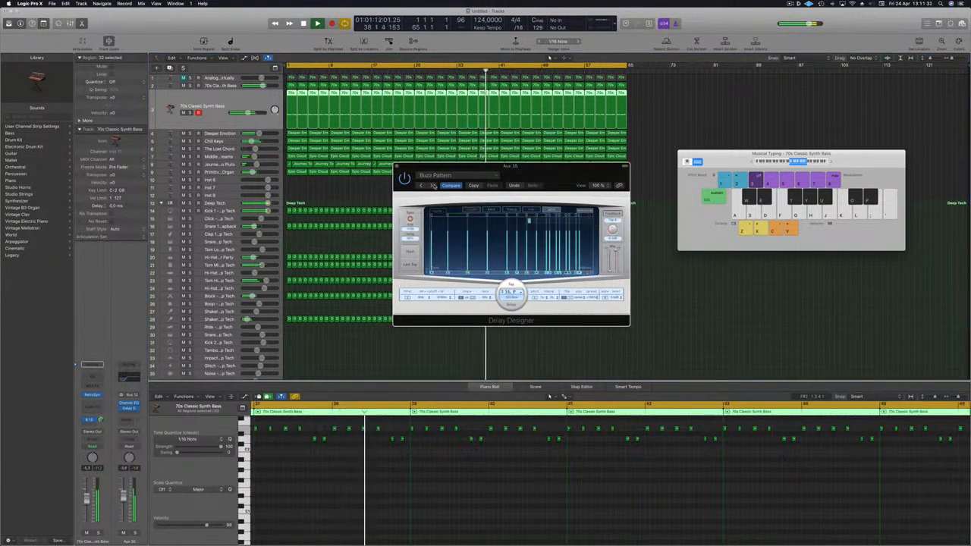
left_click(433, 186)
left_click(433, 186)
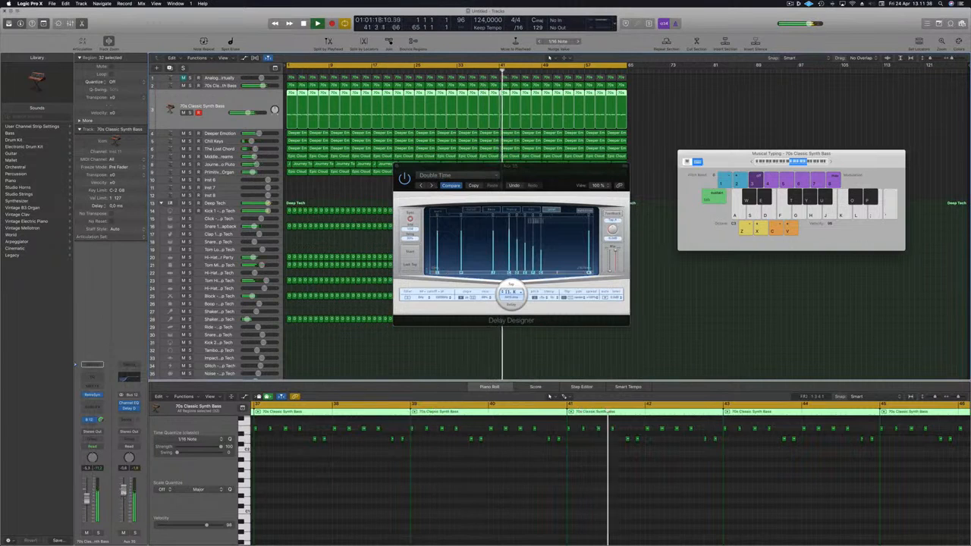
left_click(135, 533)
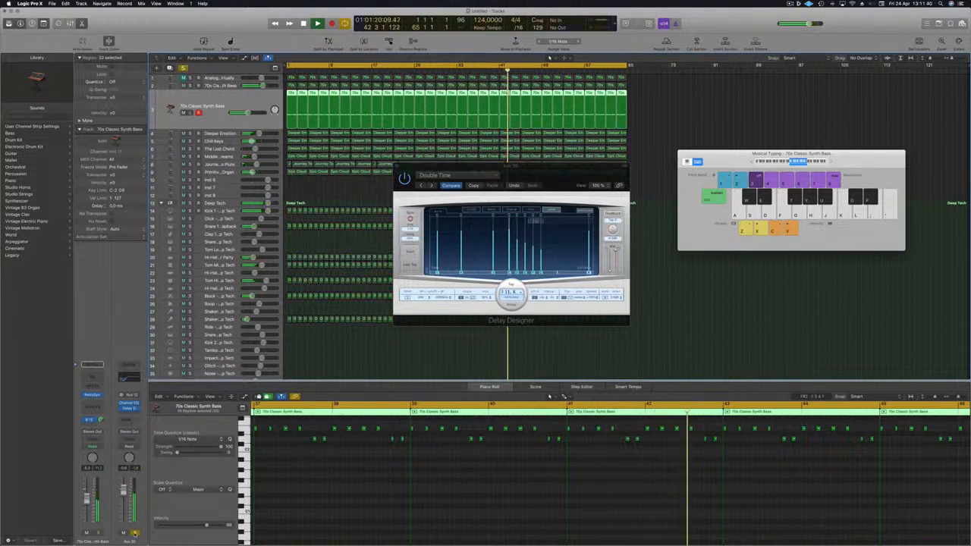
left_click(135, 533)
Audition further Delay Designer presets, stepping through Ease In, Ease Out, Falling Pattern, Poly Sweep, Reflections and Rhythm Ghost
left_click(430, 185)
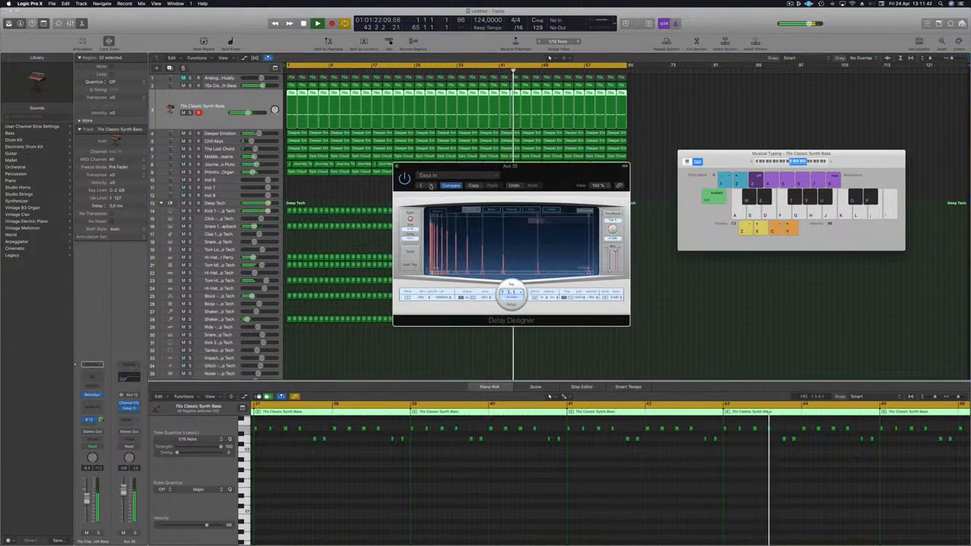
left_click(430, 186)
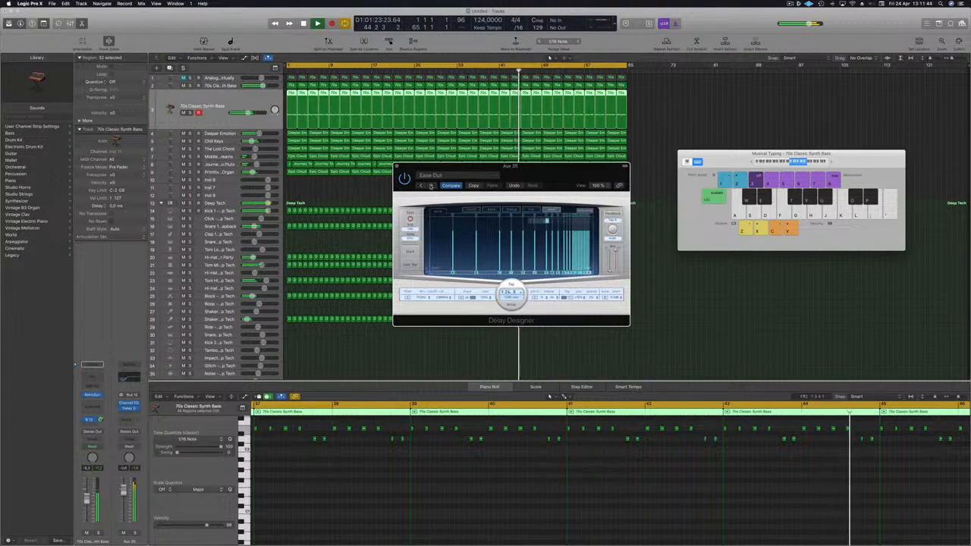
left_click(429, 186)
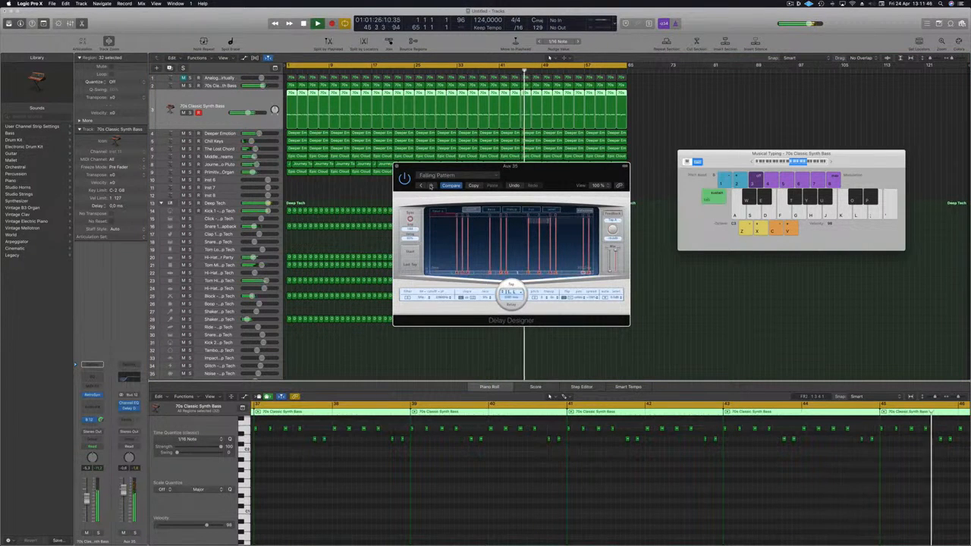
left_click(430, 186)
left_click(430, 186)
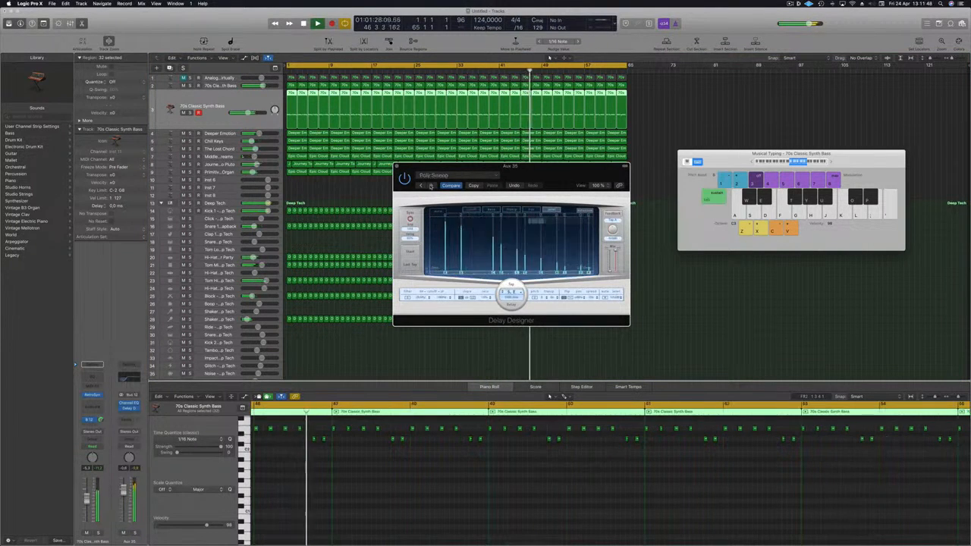
left_click(430, 185)
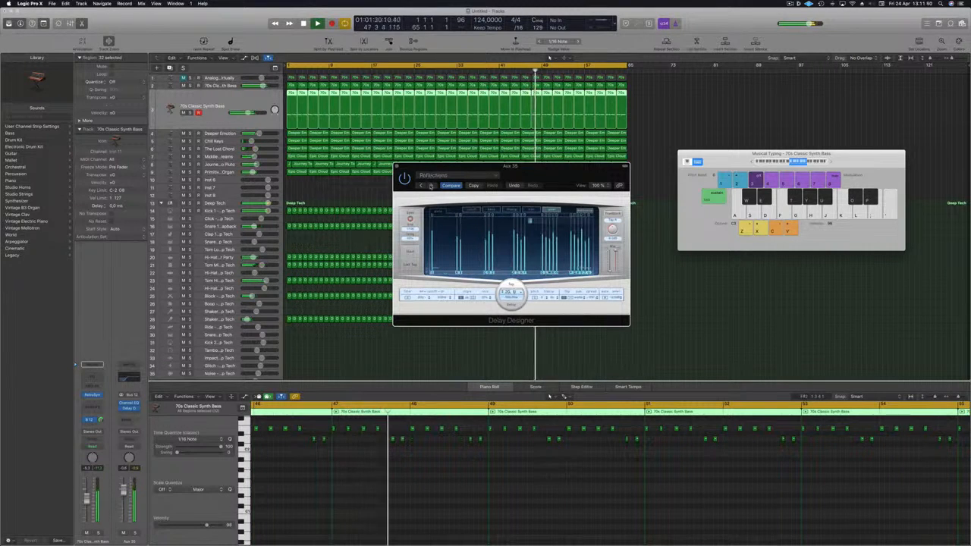
left_click(430, 186)
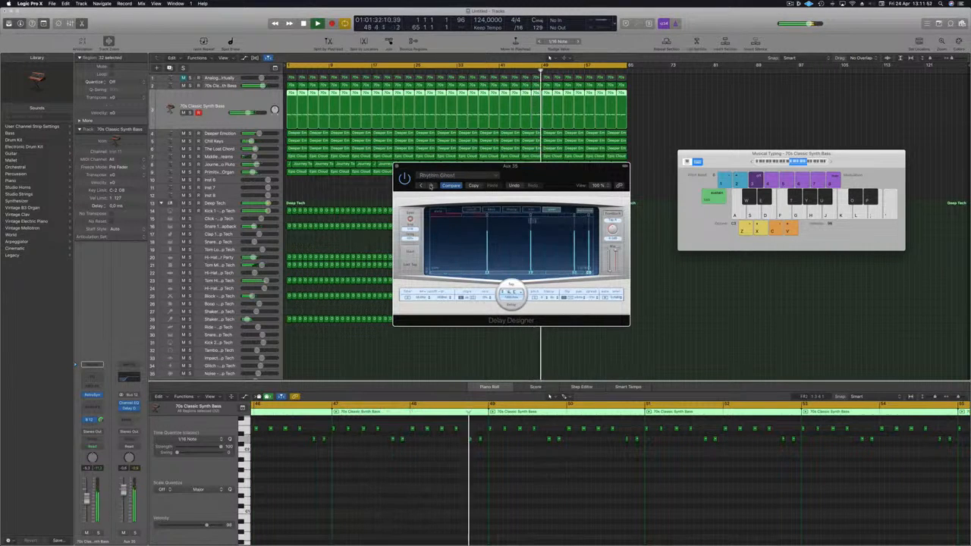
Step through Delay Designer presets from Ring And Roll through Skip Along and Skipping Pattern to Spacing
left_click_drag(542, 173, 473, 153)
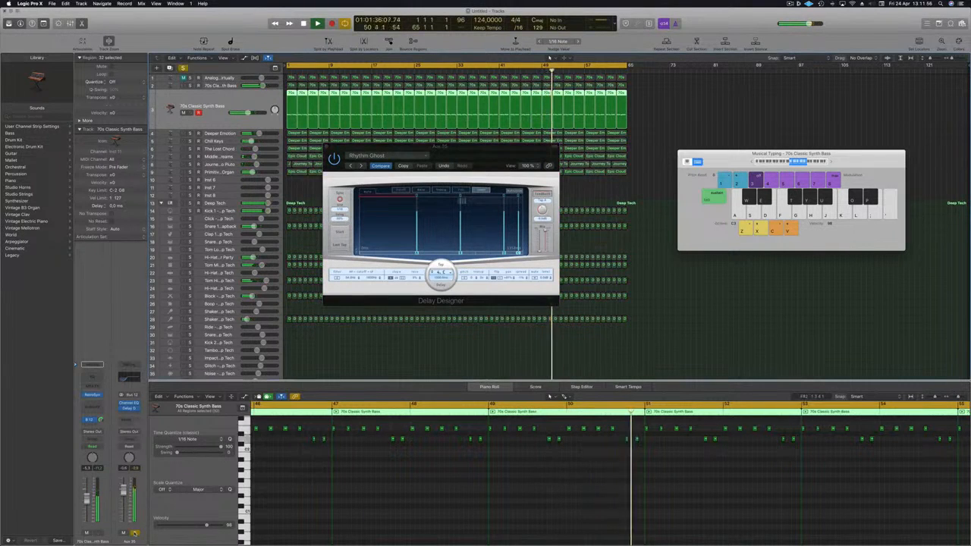
left_click(361, 166)
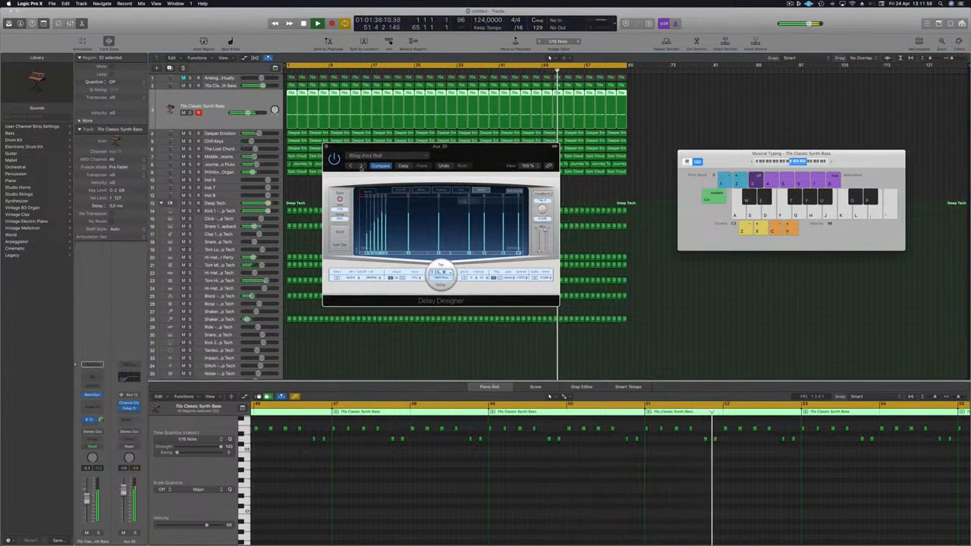
left_click(361, 166)
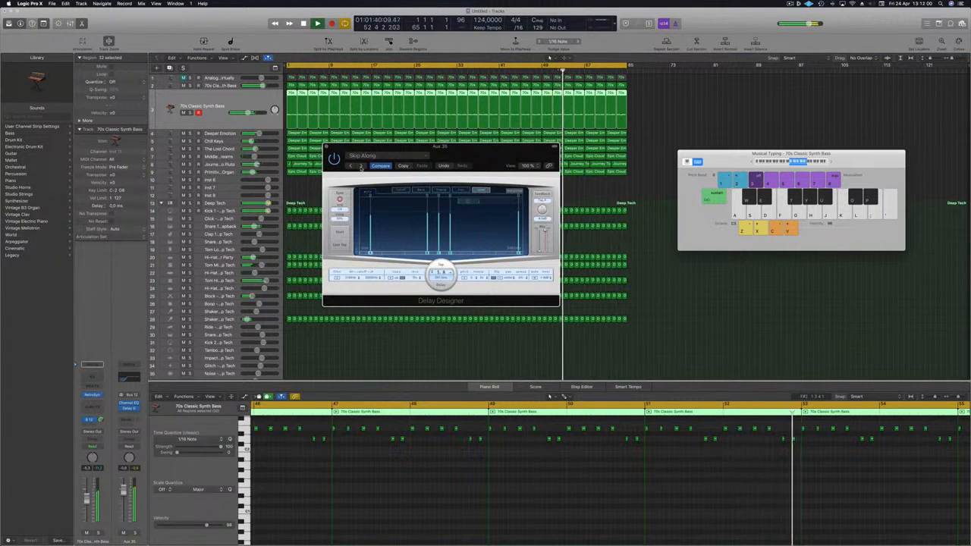
left_click(361, 167)
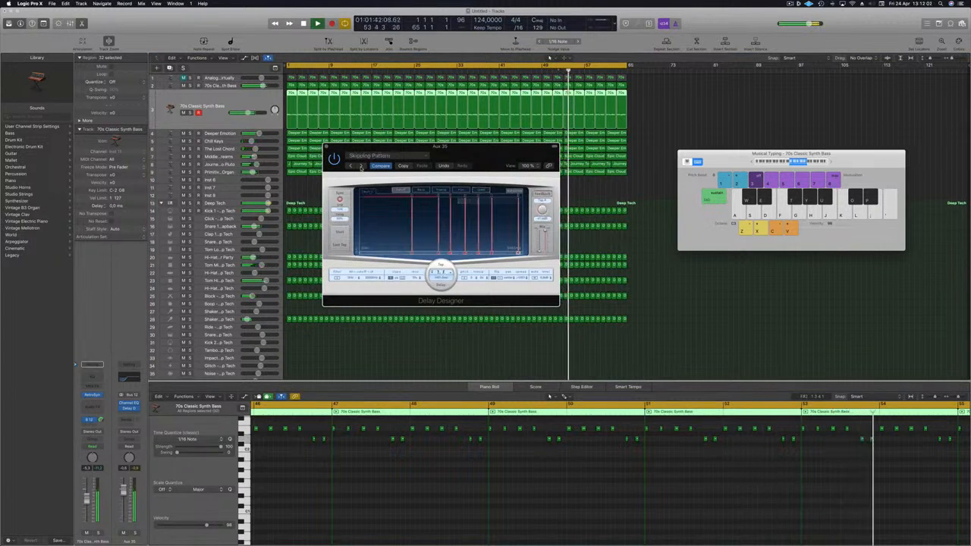
left_click(361, 167)
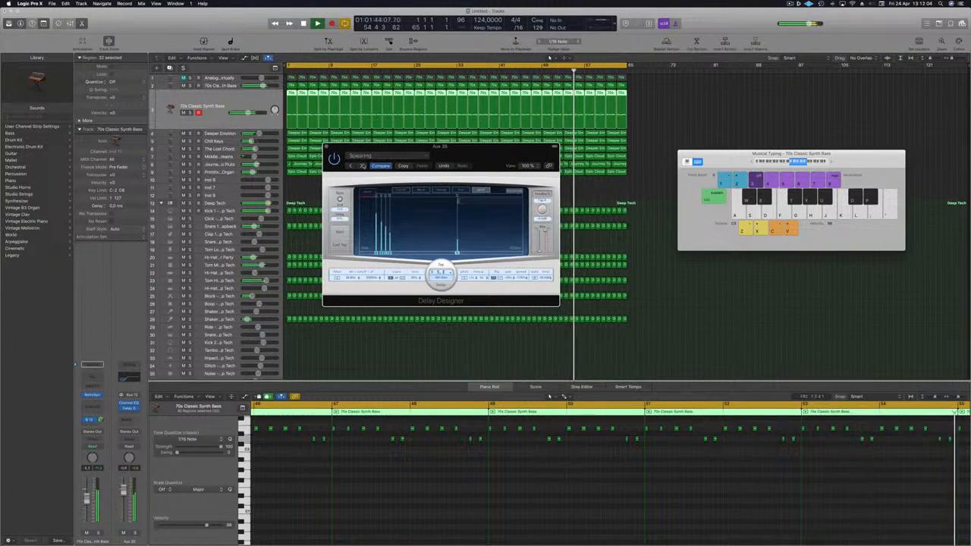
left_click(361, 167)
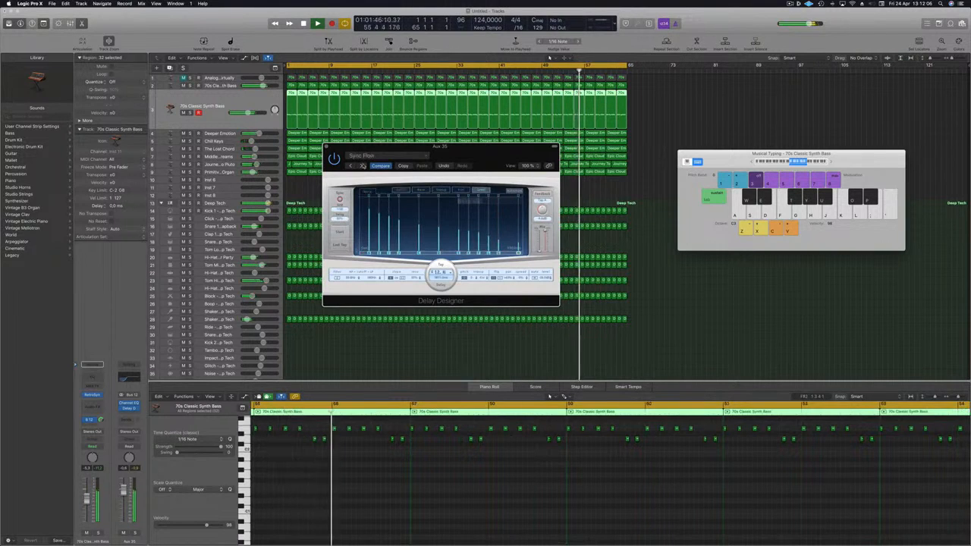
Step through Delay Designer presets from Sync Taps through 1/4 Dotted Filter Pan, 1/4 Dotted Resonate and 1/4 Sweeping Pan to 1/8 Alternating Pan
left_click(361, 167)
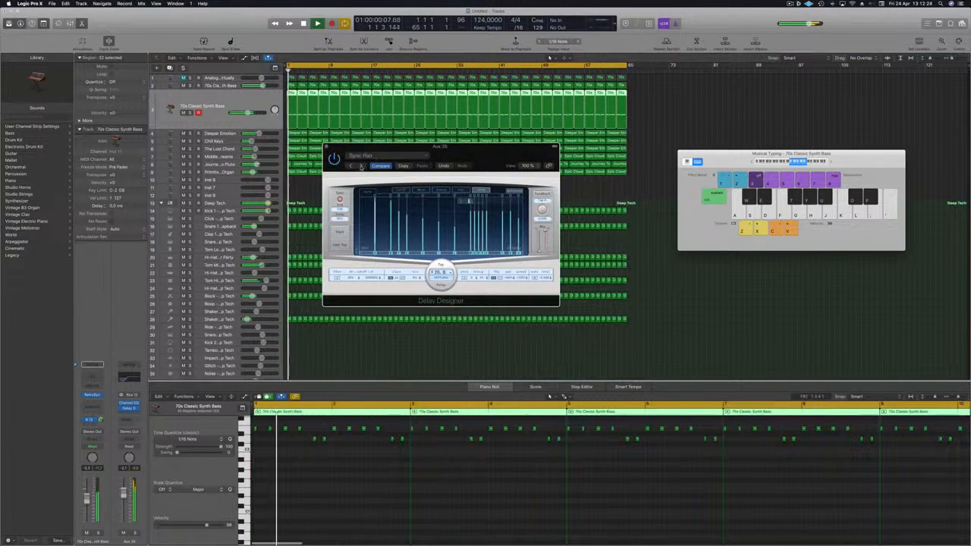
left_click(361, 166)
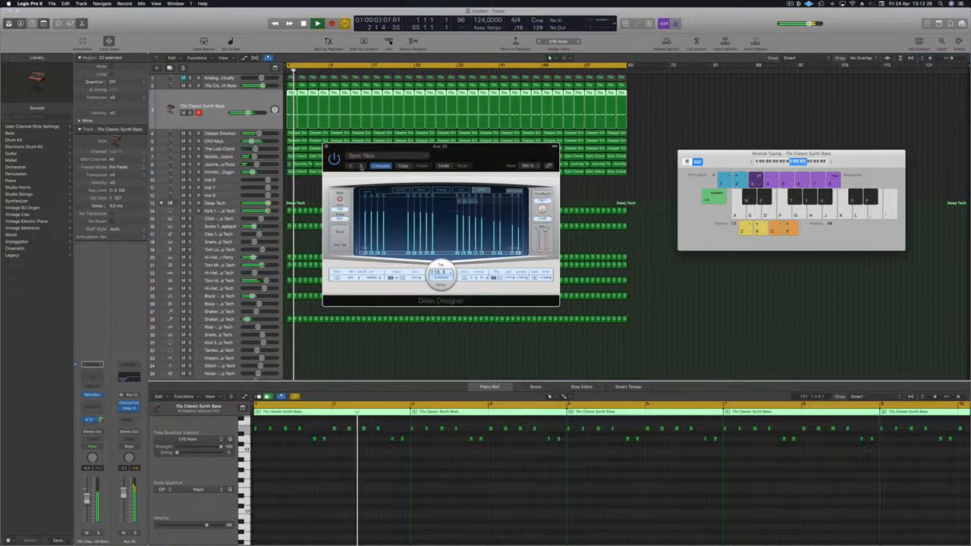
left_click(361, 166)
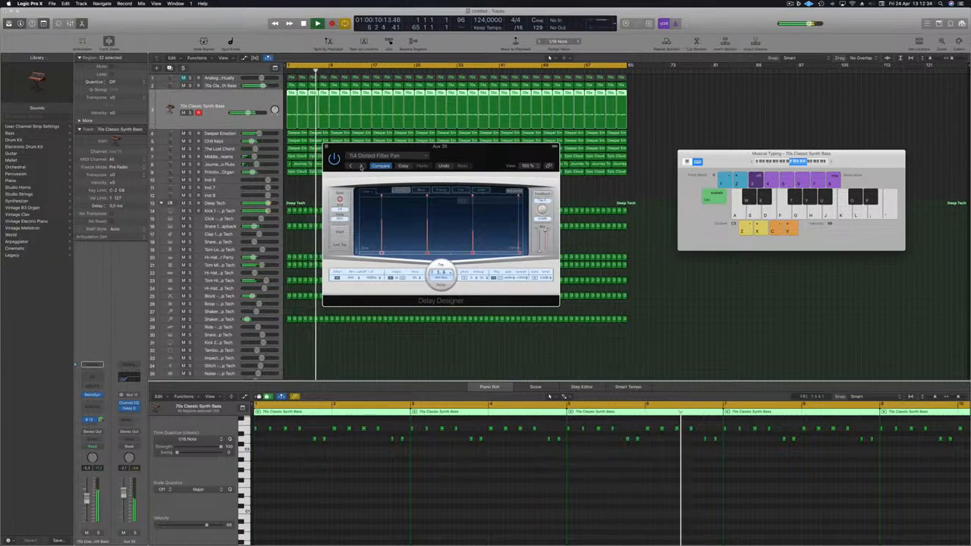
left_click(361, 167)
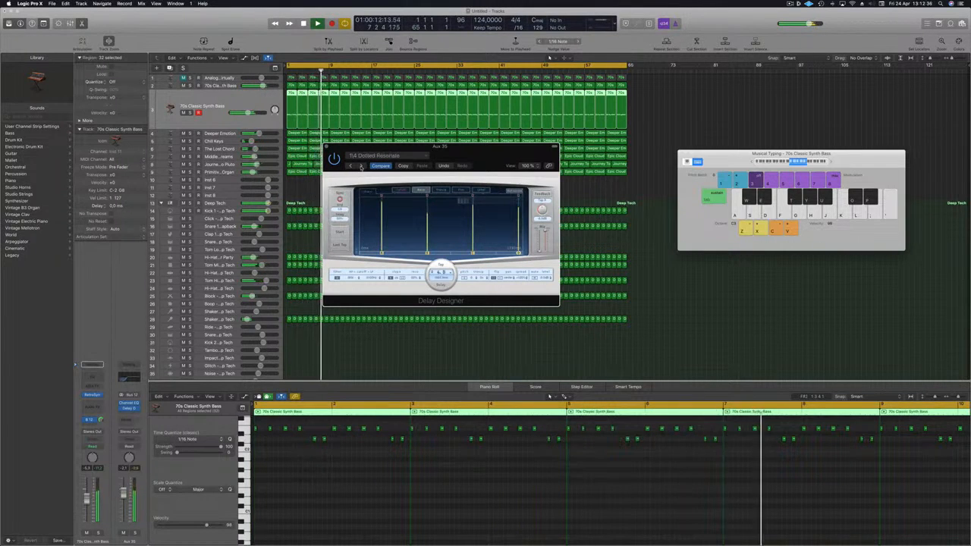
left_click(361, 167)
left_click(361, 167)
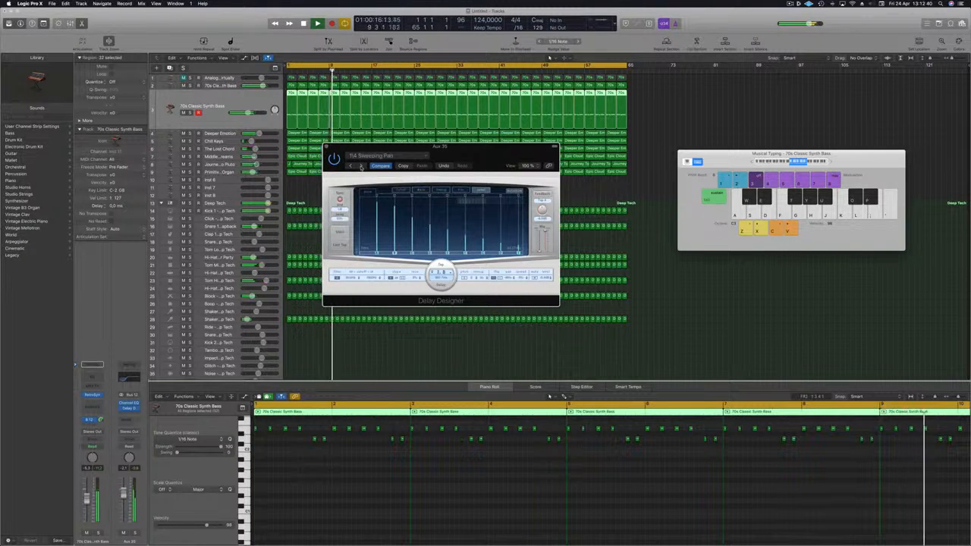
left_click(361, 167)
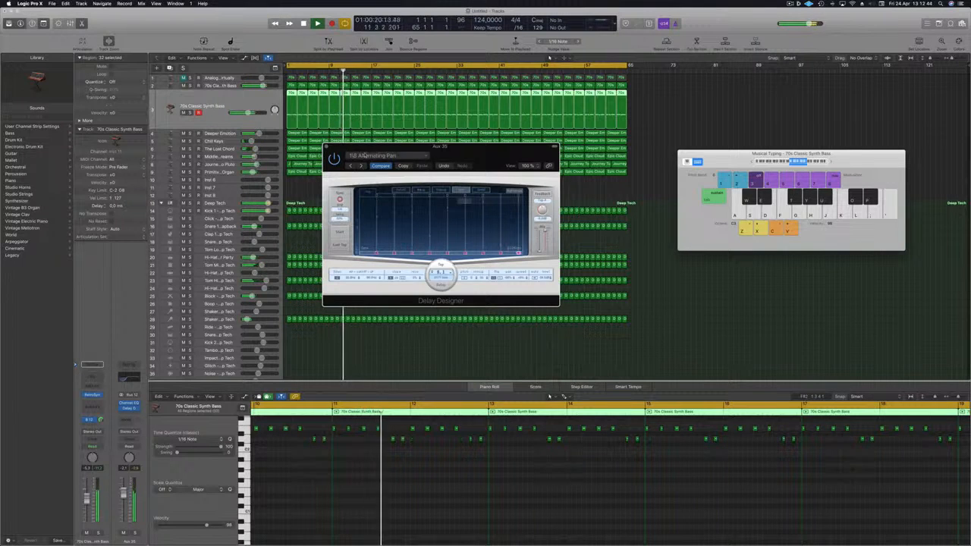
Load the 1/4 Alternating Pan preset from the 03 Simple Filtered category and close Delay Designer
left_click(365, 156)
mouse_move(394, 291)
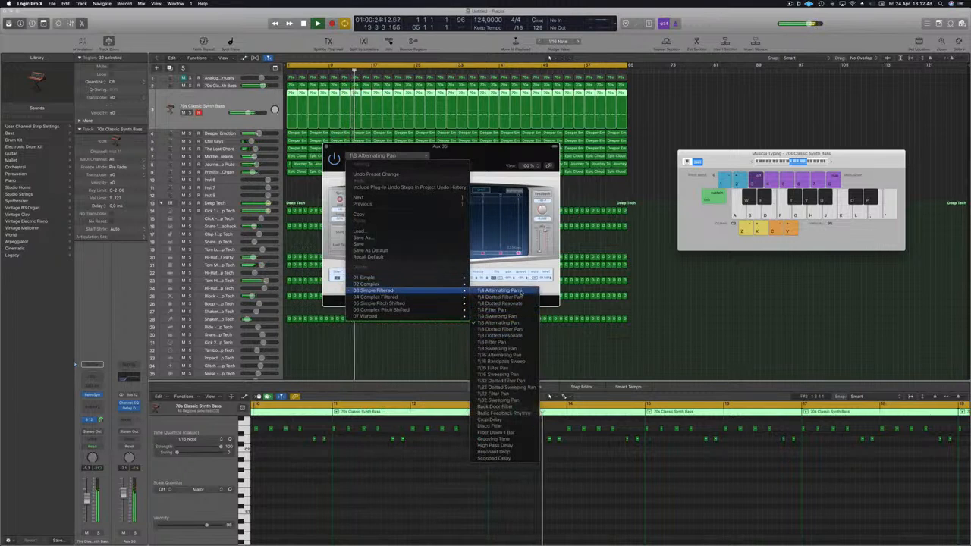
left_click(521, 290)
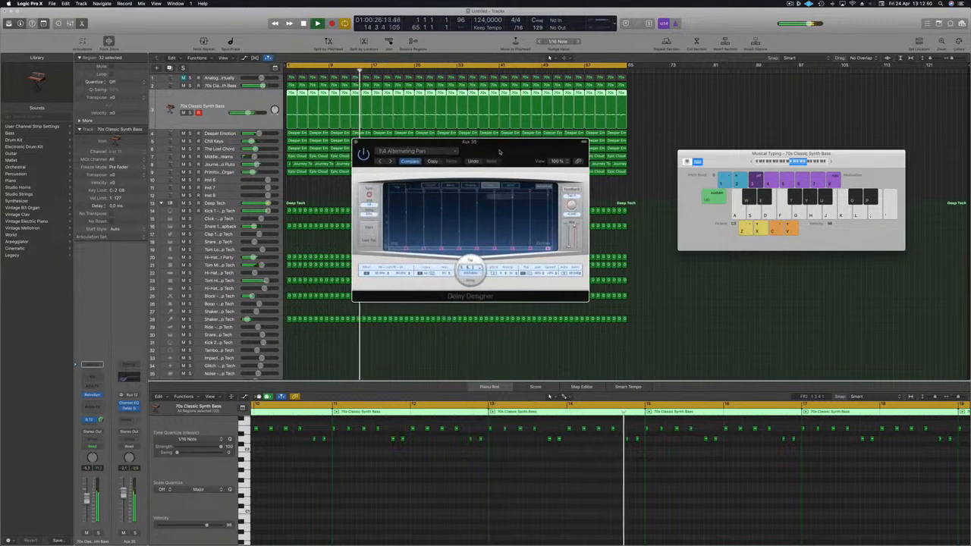
left_click_drag(499, 152, 459, 190)
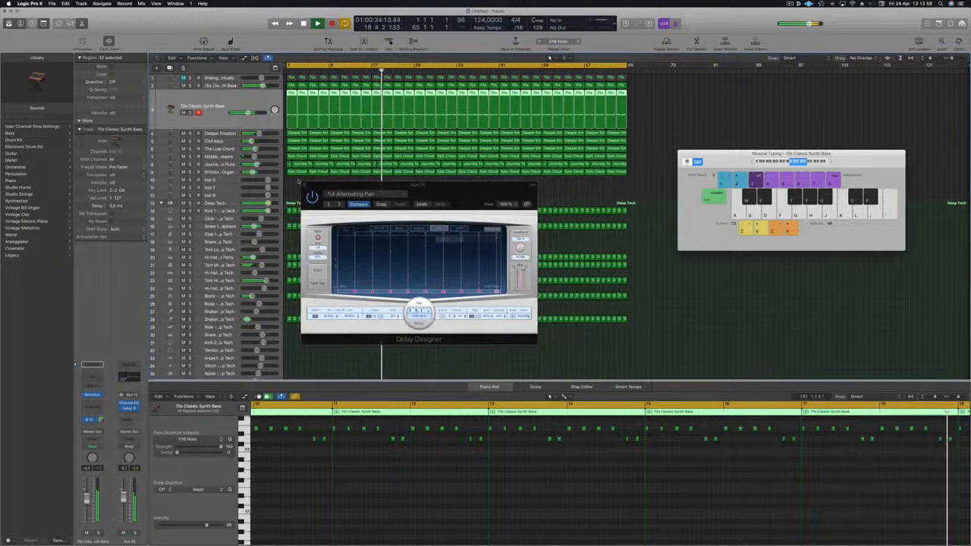
left_click(304, 186)
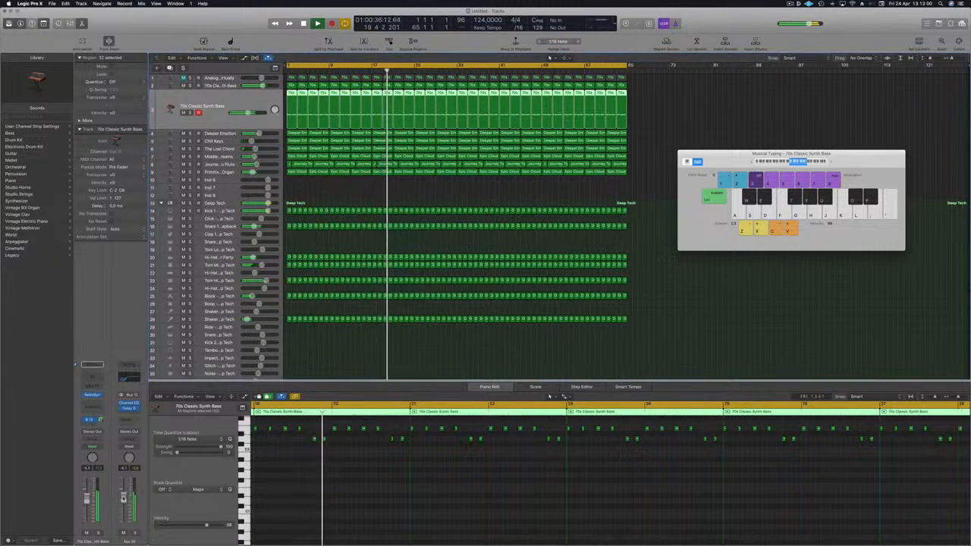
left_click(319, 191)
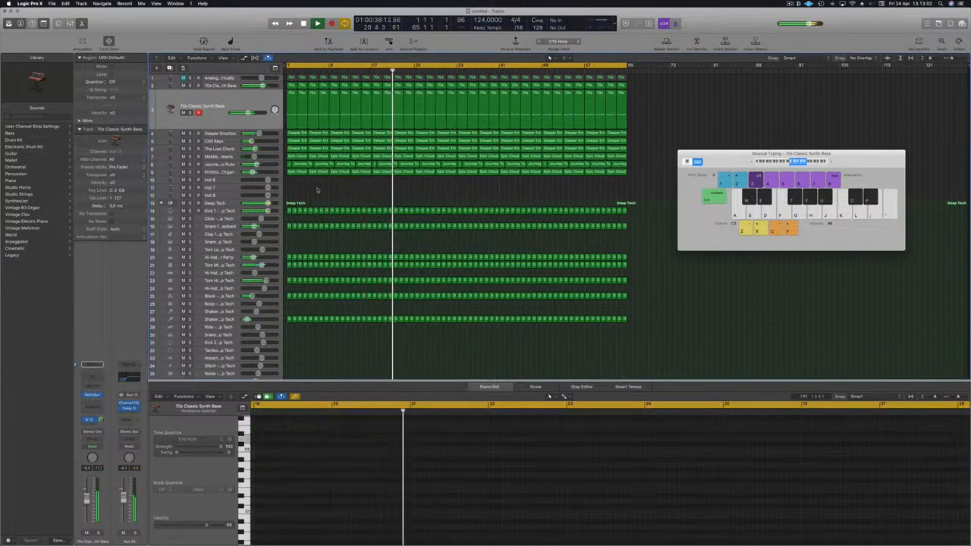
left_click(218, 99)
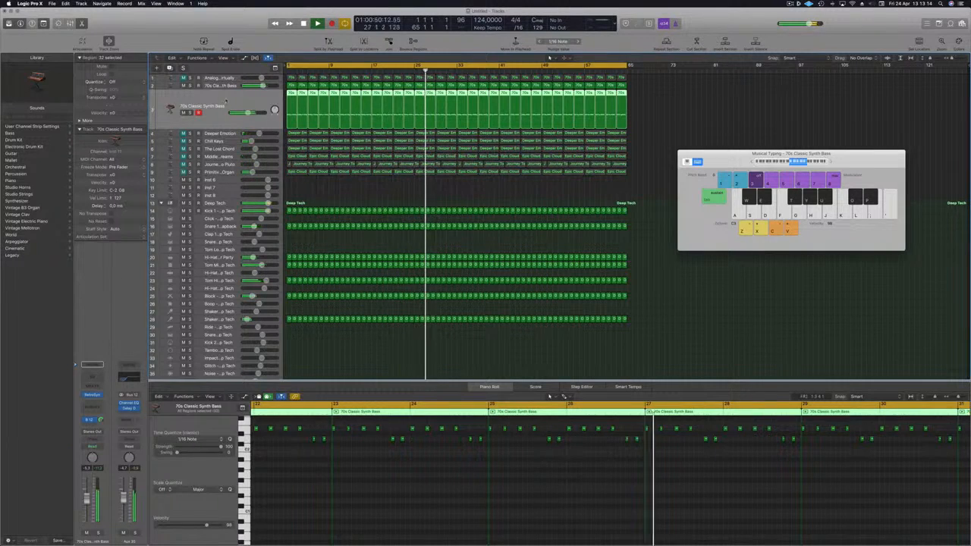
left_click(226, 85)
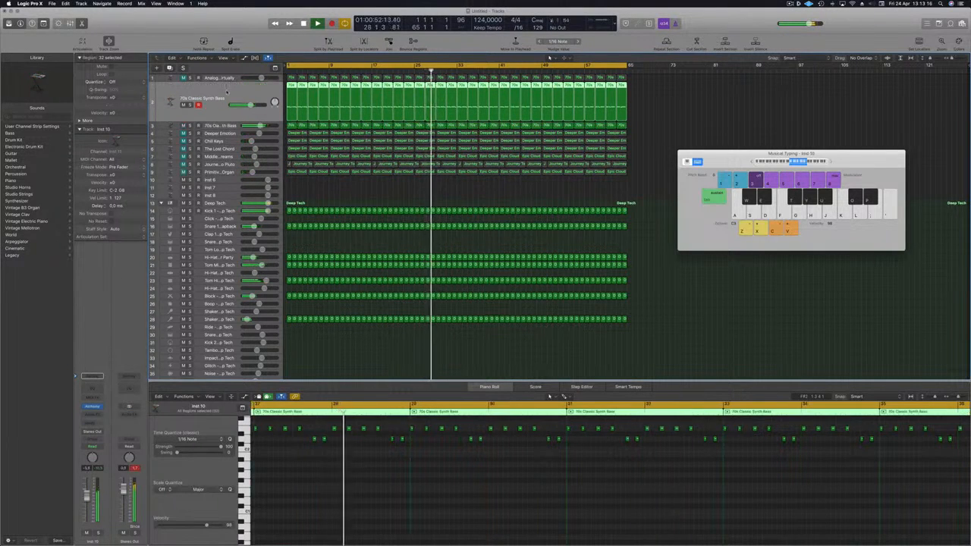
left_click(224, 127)
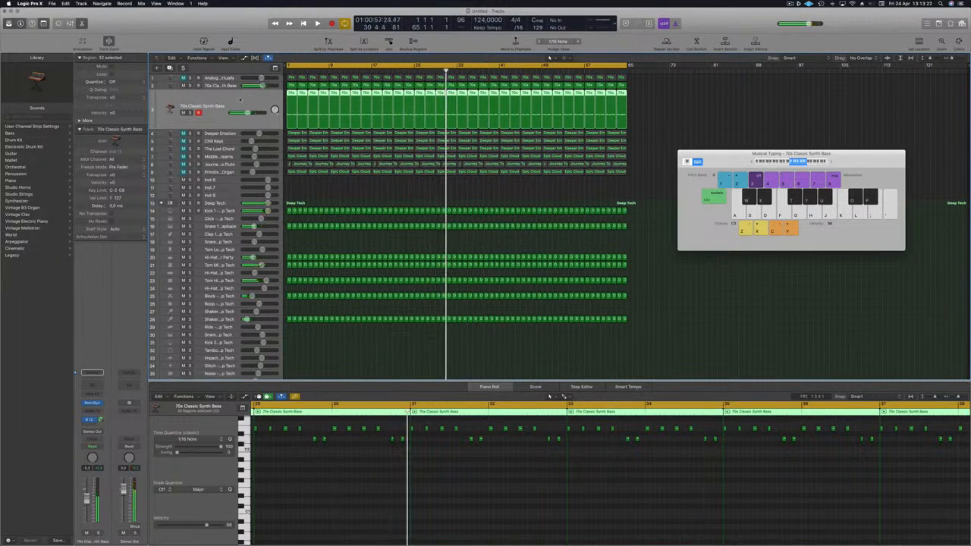
key("Return")
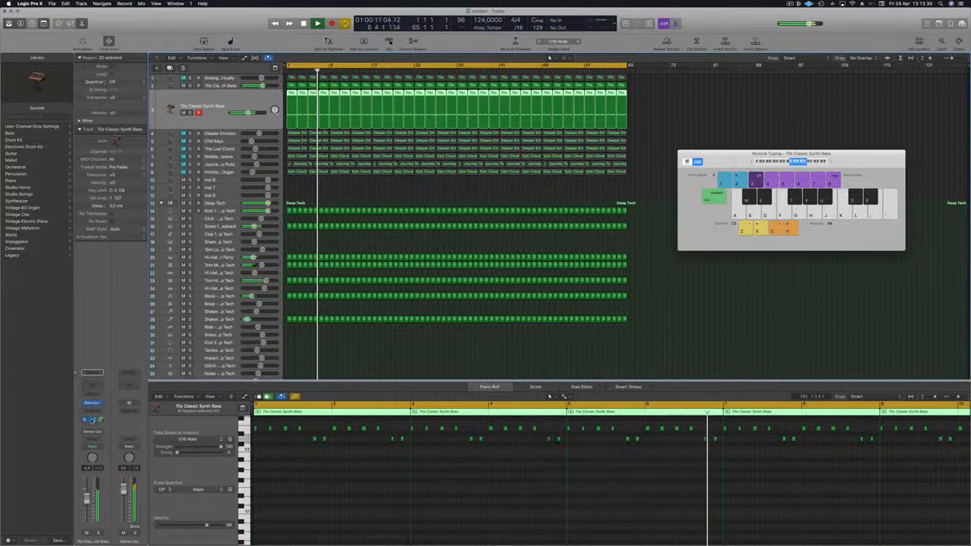
left_click(90, 419)
key("Escape")
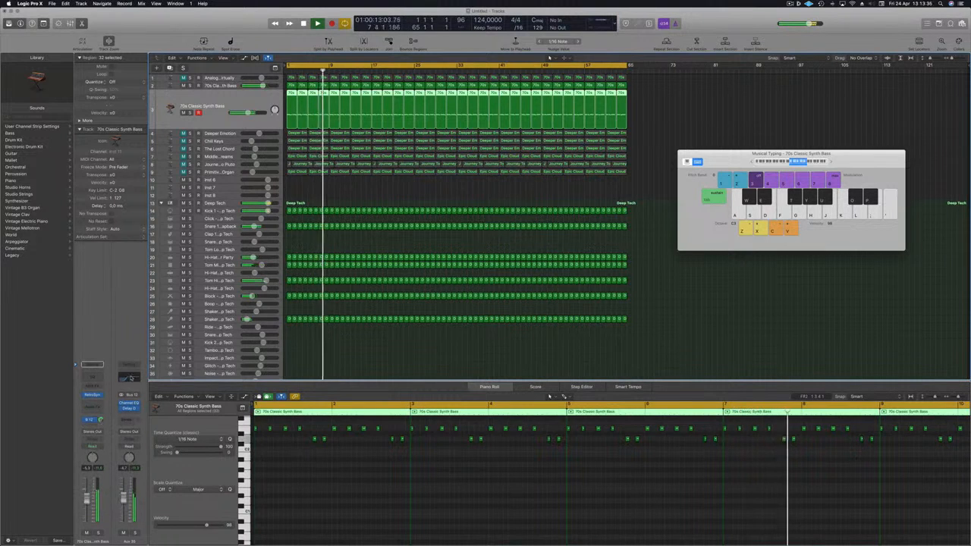
Raise the high-pass filter in the aux channel's Channel EQ to about 255 Hz
left_click(129, 407)
mouse_move(205, 136)
left_mouse_down()
mouse_move(216, 148)
mouse_move(155, 148)
mouse_move(216, 139)
left_mouse_up()
left_click_drag(290, 137, 235, 140)
left_click(22, 29)
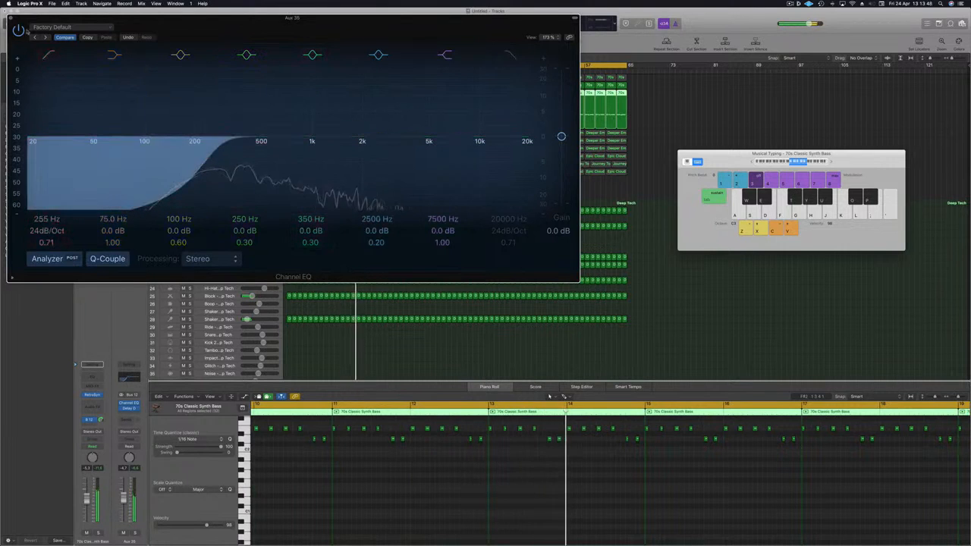
left_click(10, 20)
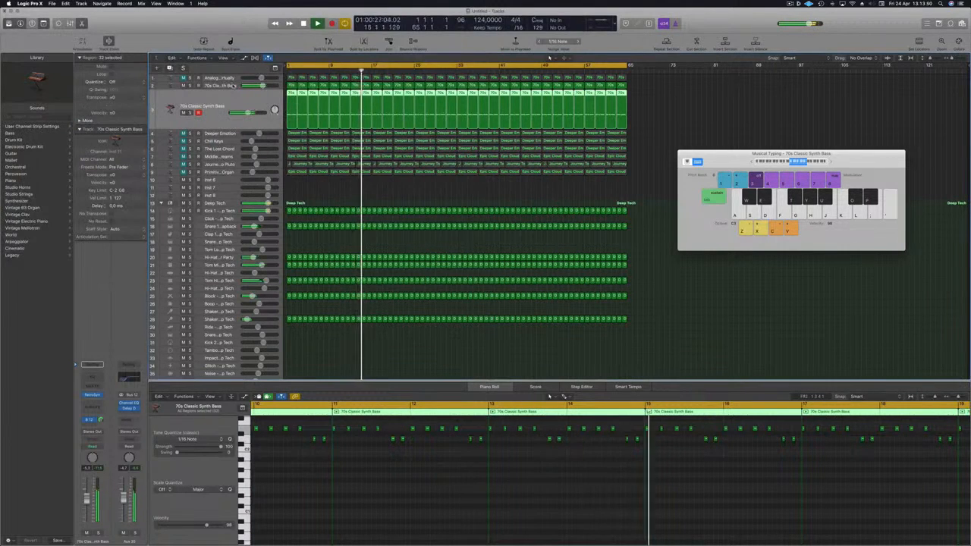
Inspect the Alchemy instrument's 70s Classic Synth Bass preset on the Inst 10 track and restart playback from the beginning
left_click(229, 86)
key("Return")
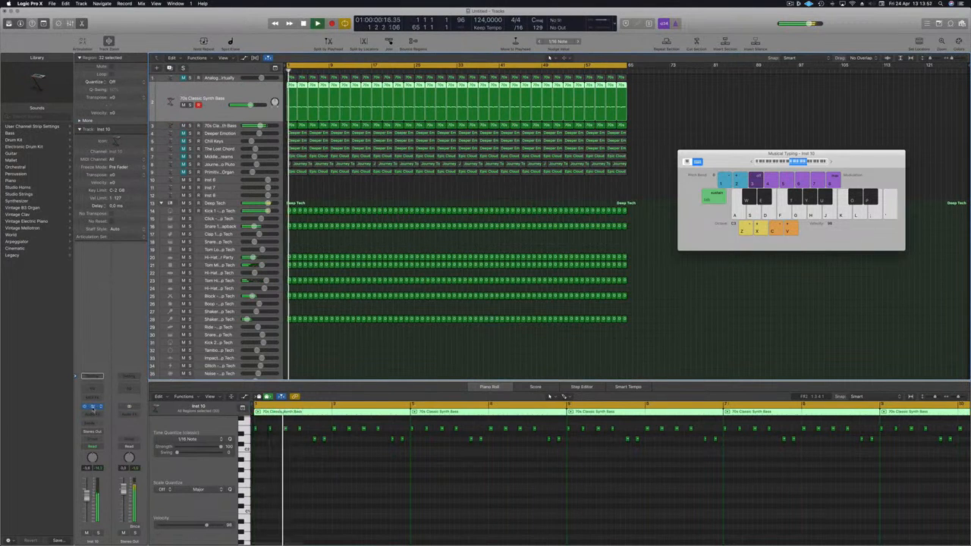
key("v")
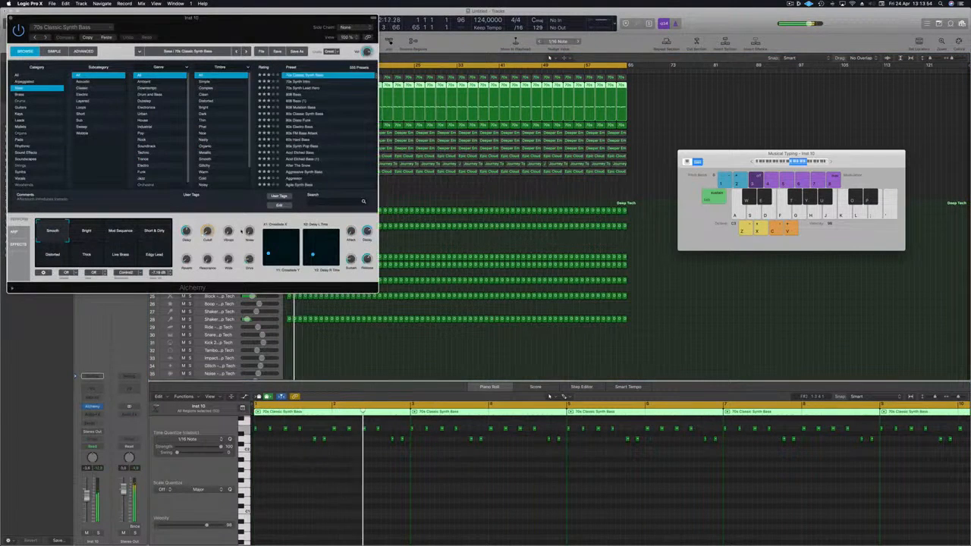
left_click_drag(277, 19, 656, 94)
key("Return")
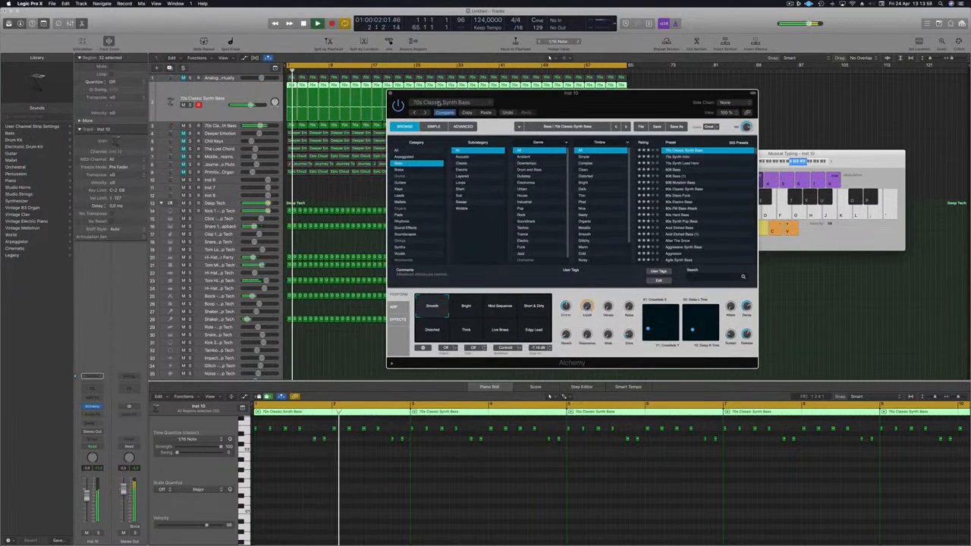
left_click_drag(628, 108, 581, 165)
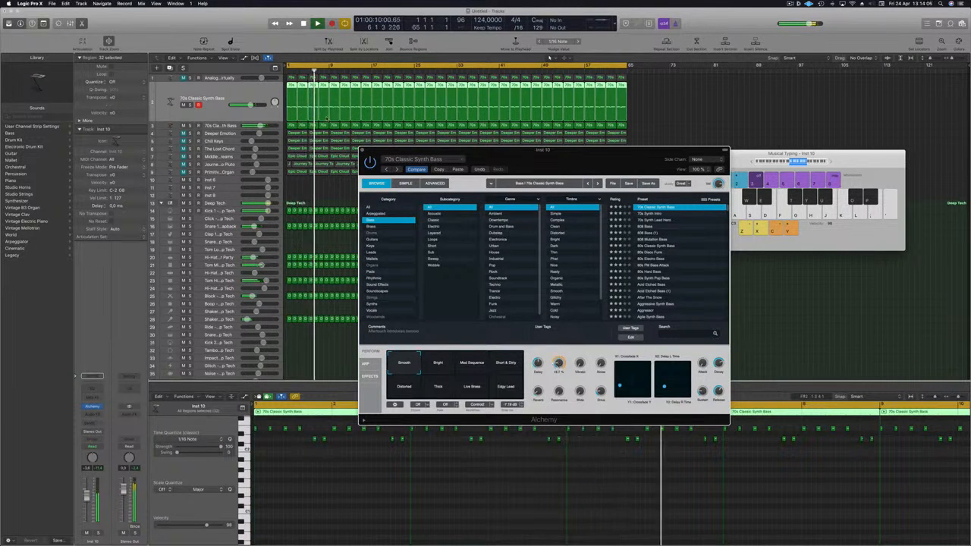
left_click(361, 151)
left_click(219, 126)
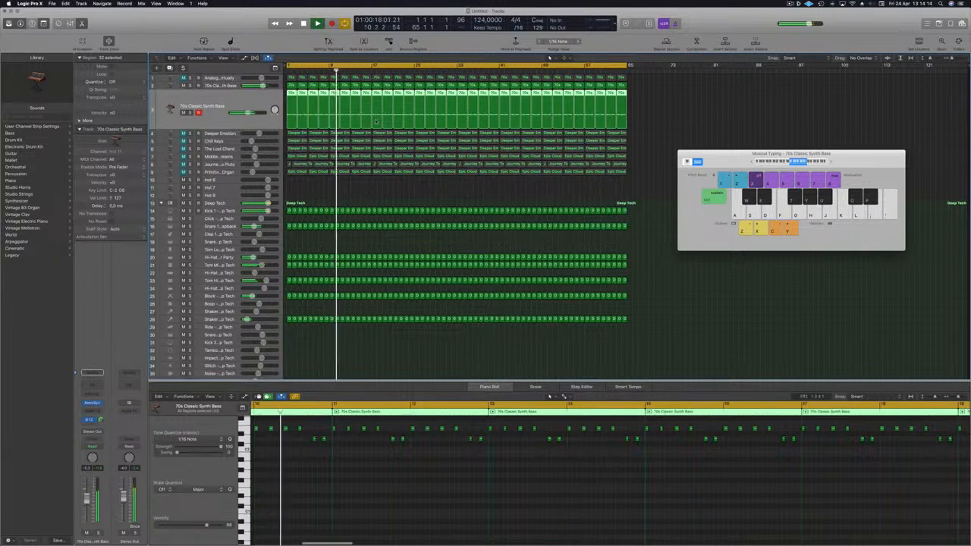
key("Return")
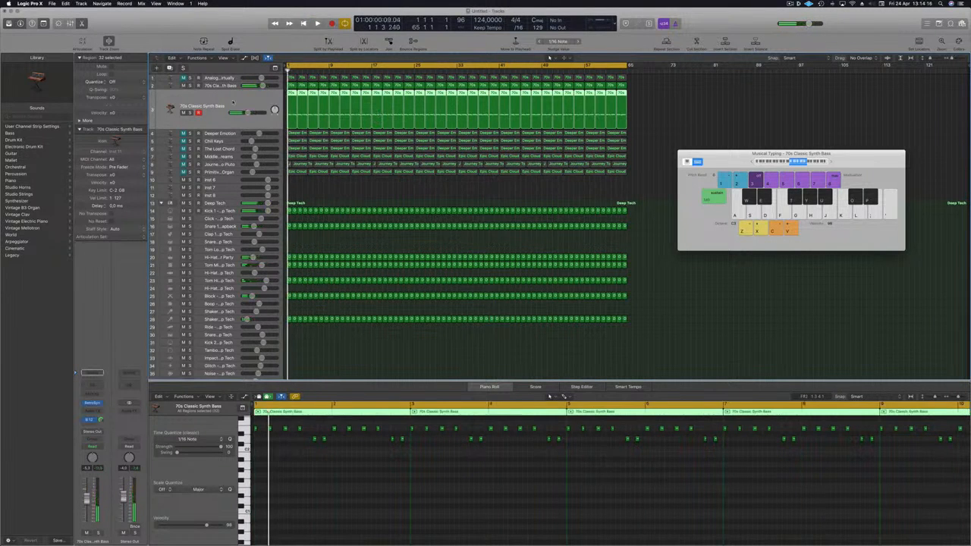
key("space")
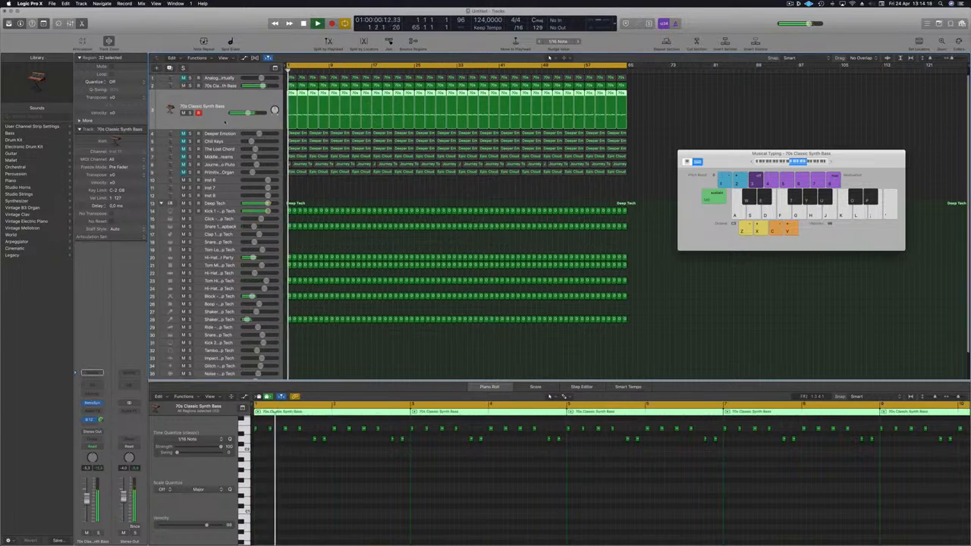
Solo and unsolo the Deeper Emotion track, and set its Channel EQ high-pass filter to about 225 Hz
left_click(225, 134)
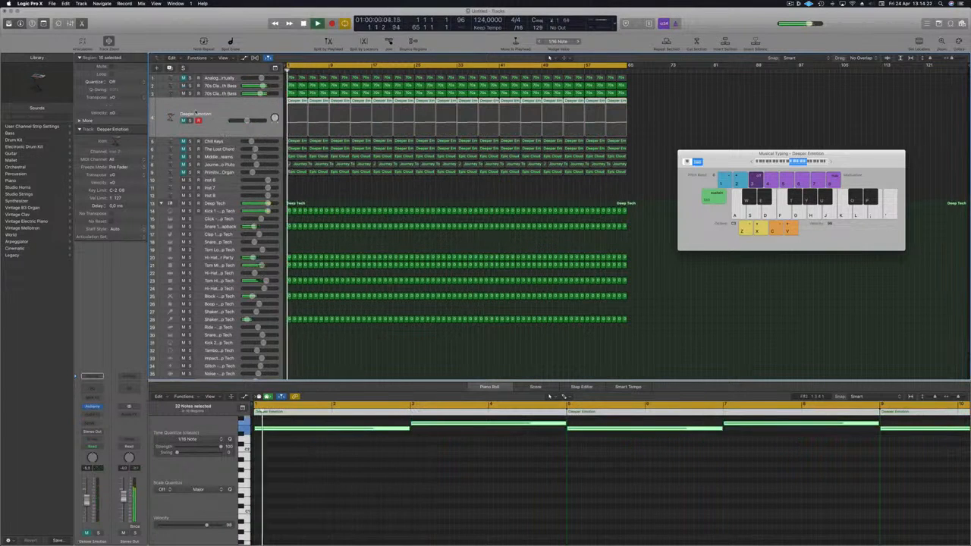
left_click(190, 119)
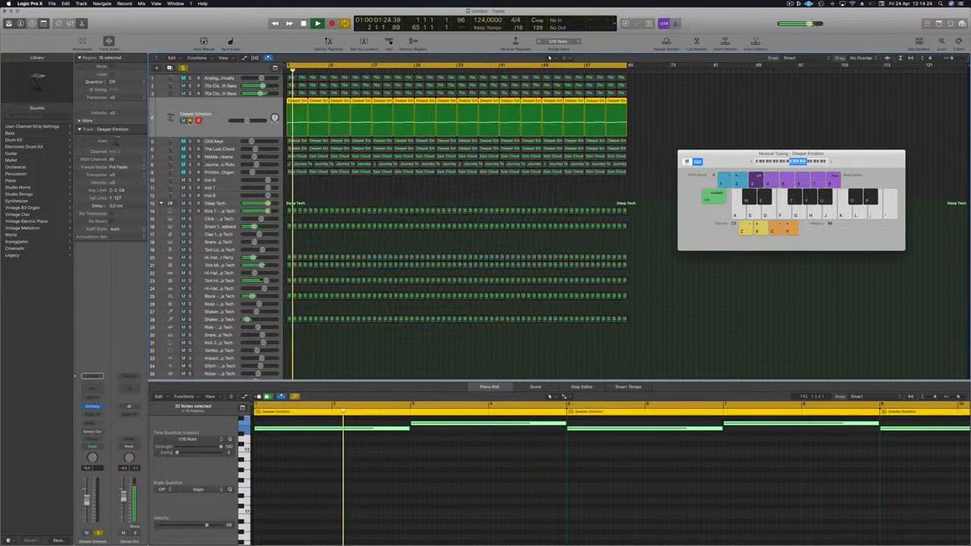
left_click(189, 120)
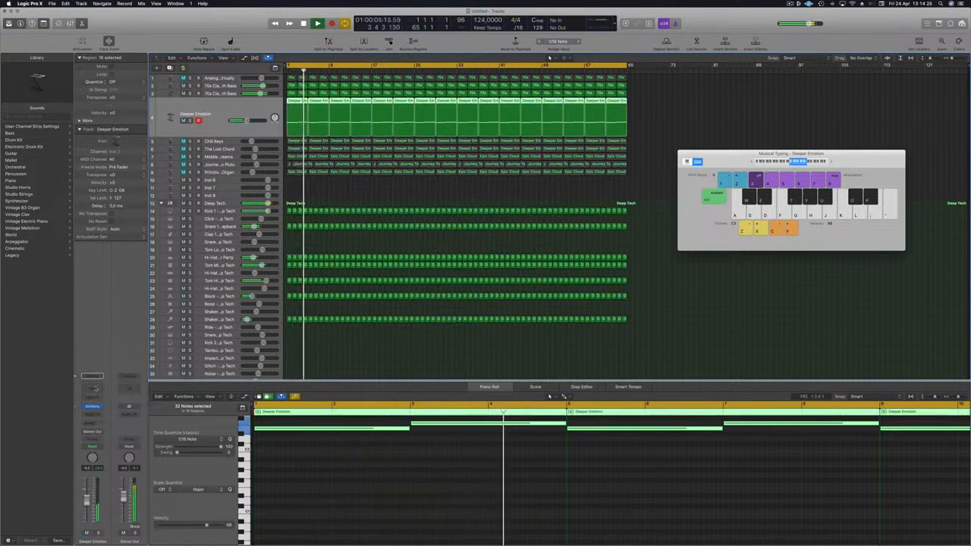
left_click(95, 389)
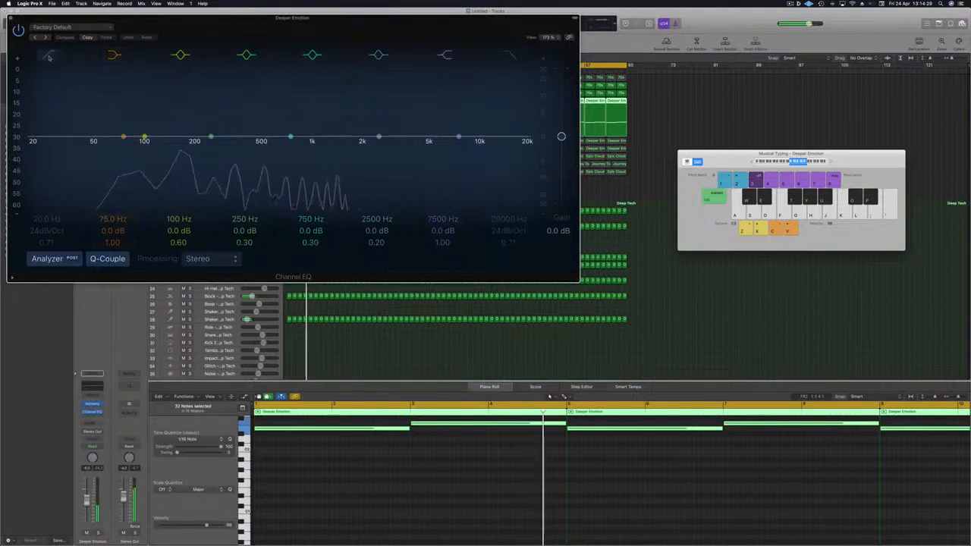
left_click(47, 55)
left_click_drag(57, 134, 249, 133)
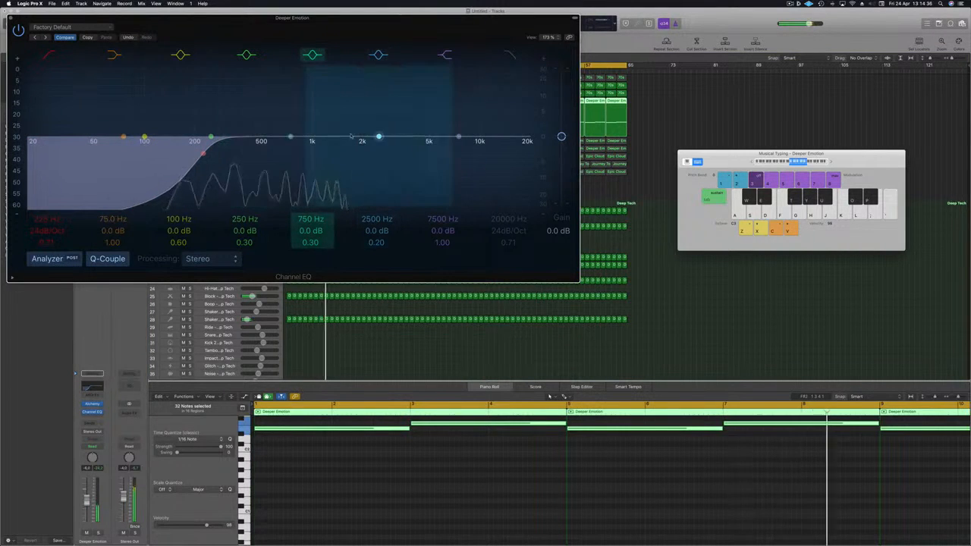
left_click(11, 17)
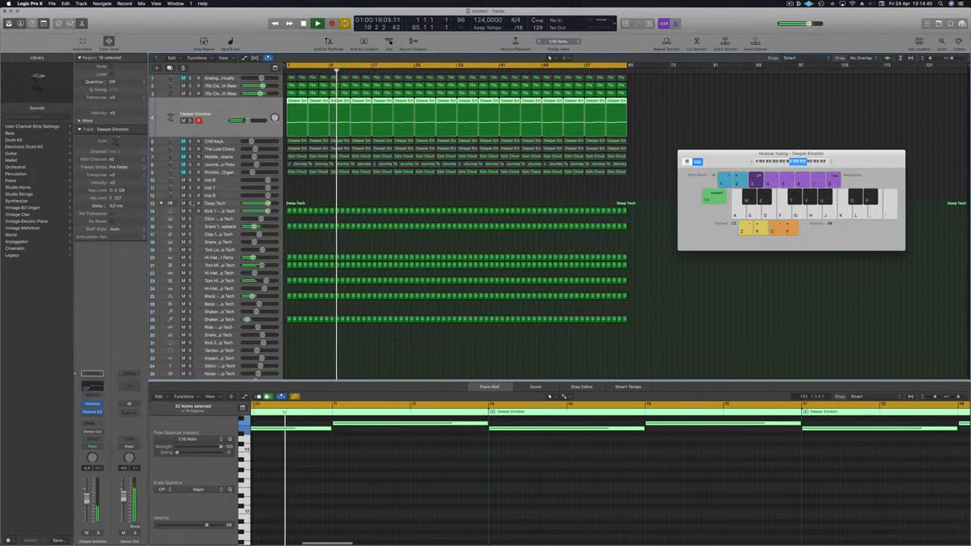
Reselect the Deeper Emotion track and fine-tune the high-pass filter in its Channel EQ
left_click(222, 93)
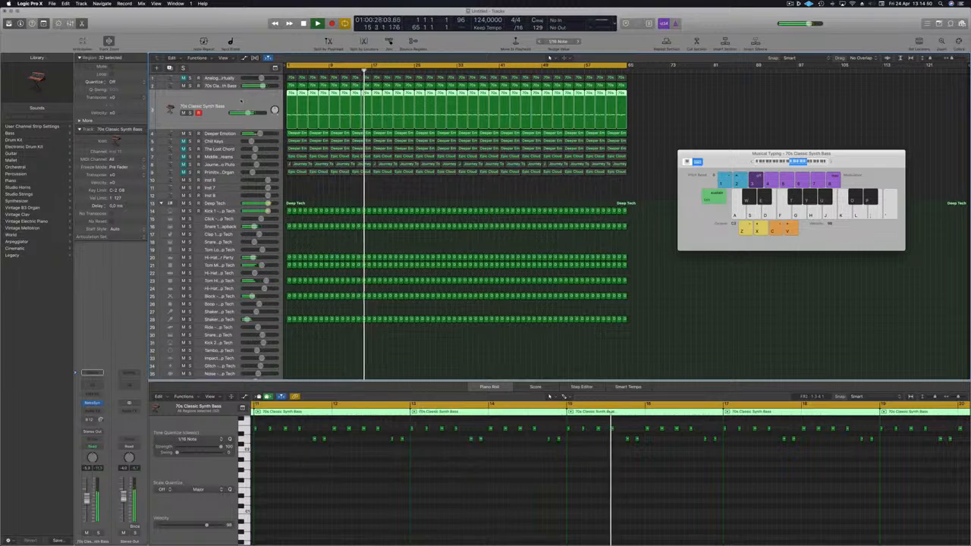
key("Down")
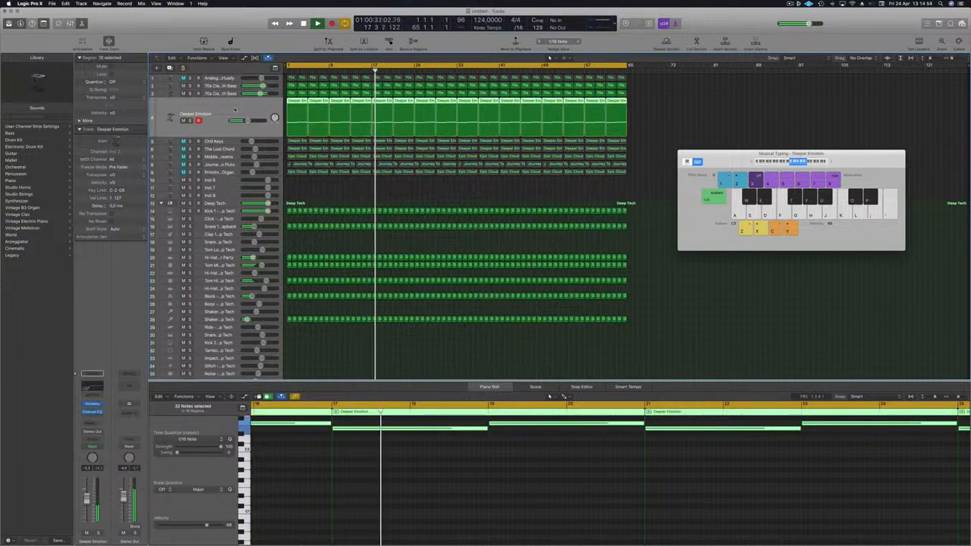
left_click(93, 386)
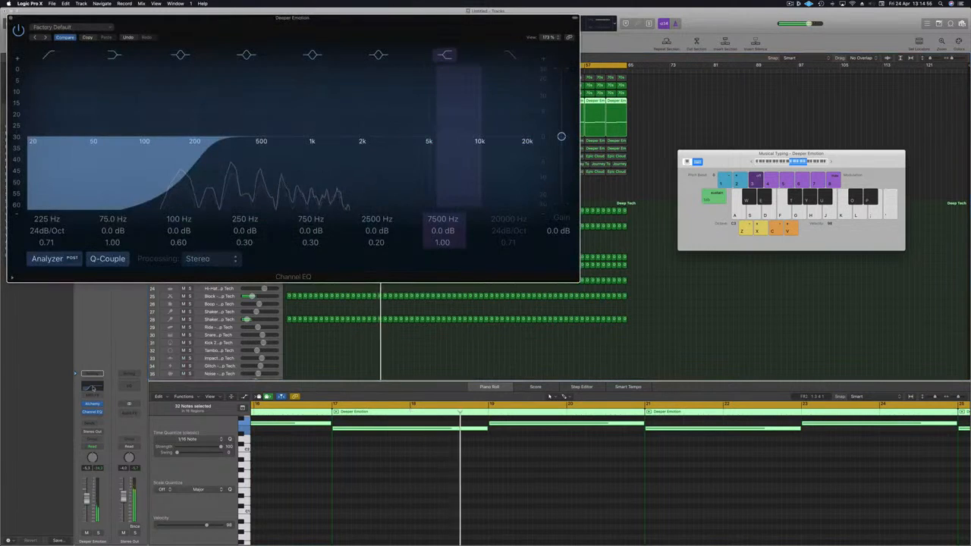
mouse_move(203, 154)
left_mouse_down()
mouse_move(255, 155)
mouse_move(220, 159)
left_mouse_up()
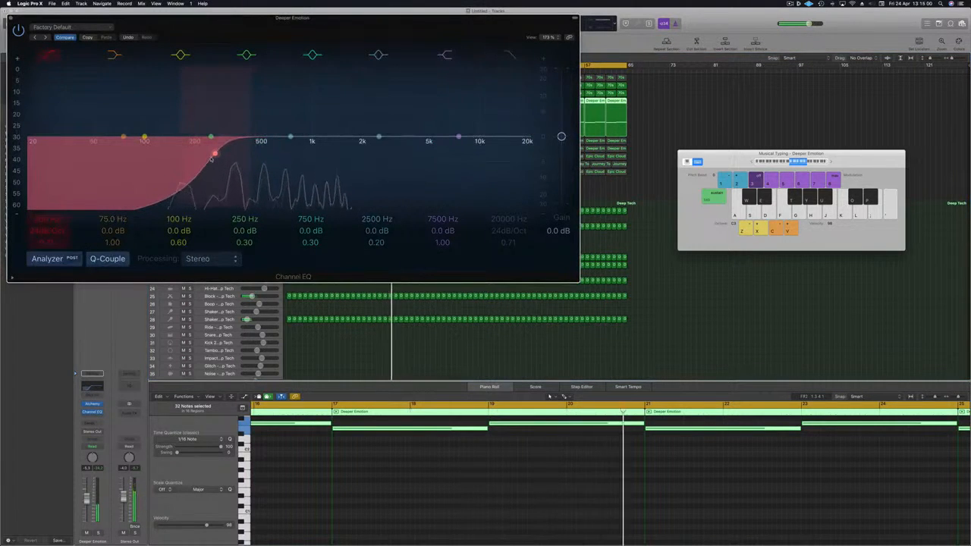
left_click(11, 18)
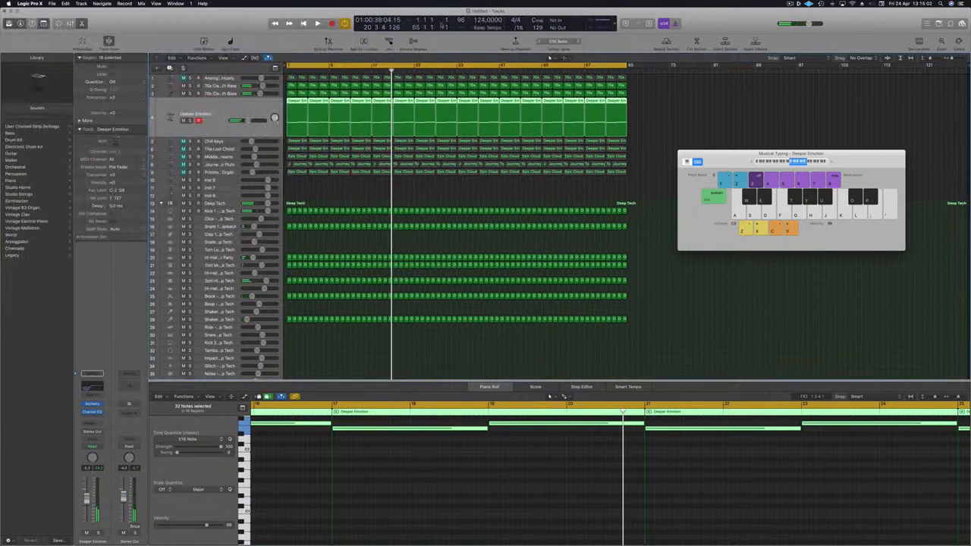
Open the Performance Meter and restart playback from the beginning
double_click(607, 21)
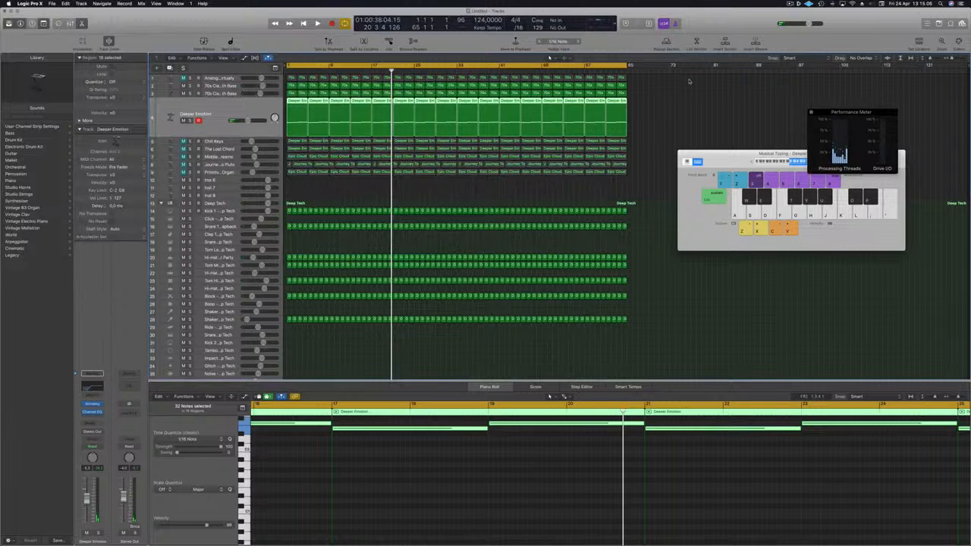
key("Return")
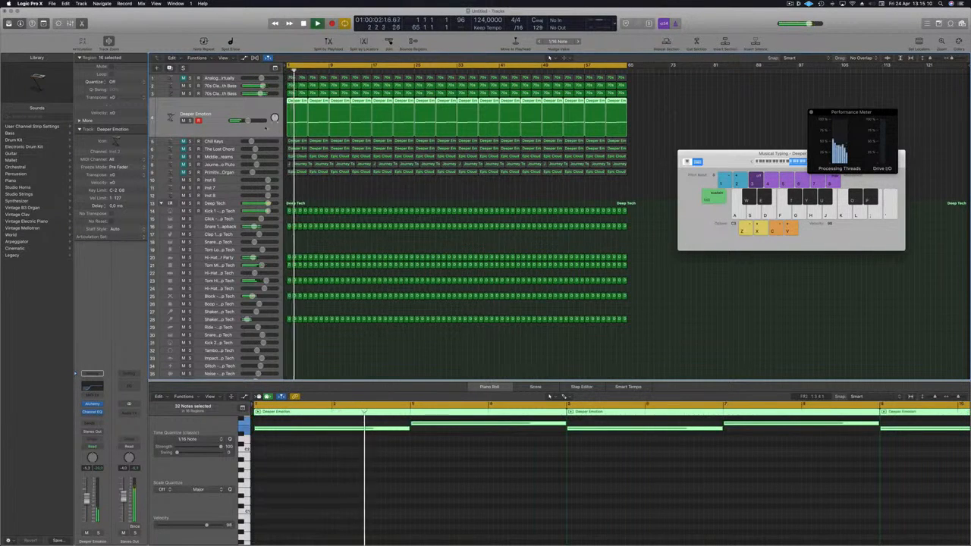
left_click_drag(247, 120, 249, 121)
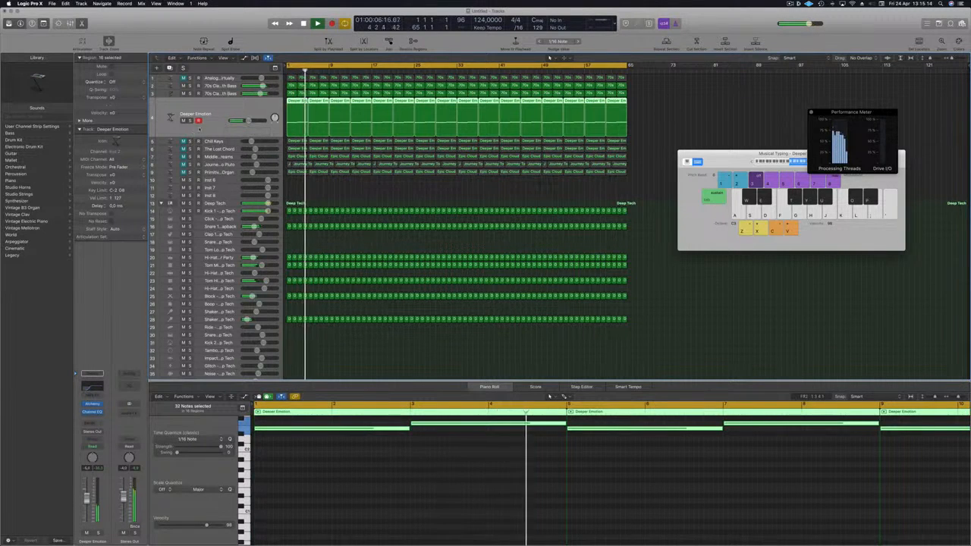
Select the Chill Keys track, restart playback, and solo it
left_click(228, 142)
key("Return")
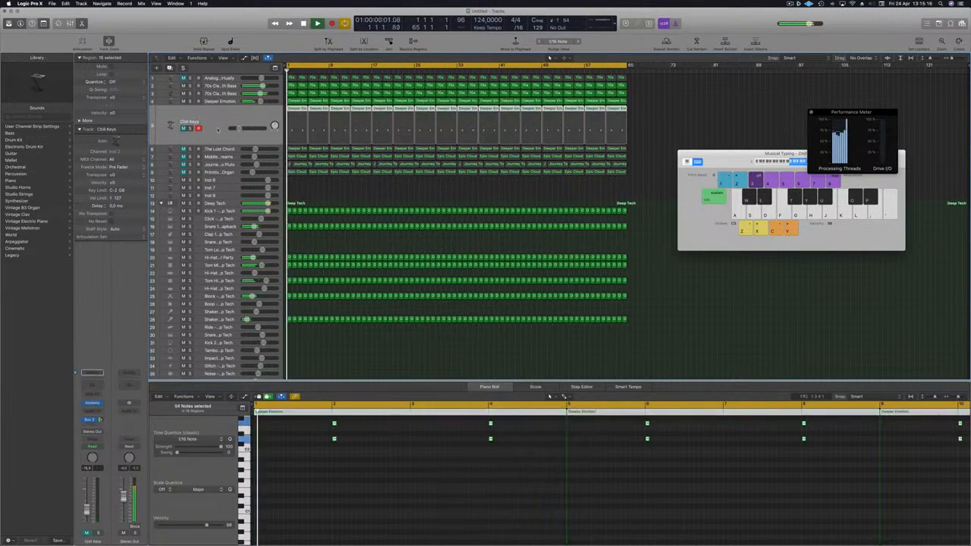
left_click(184, 128)
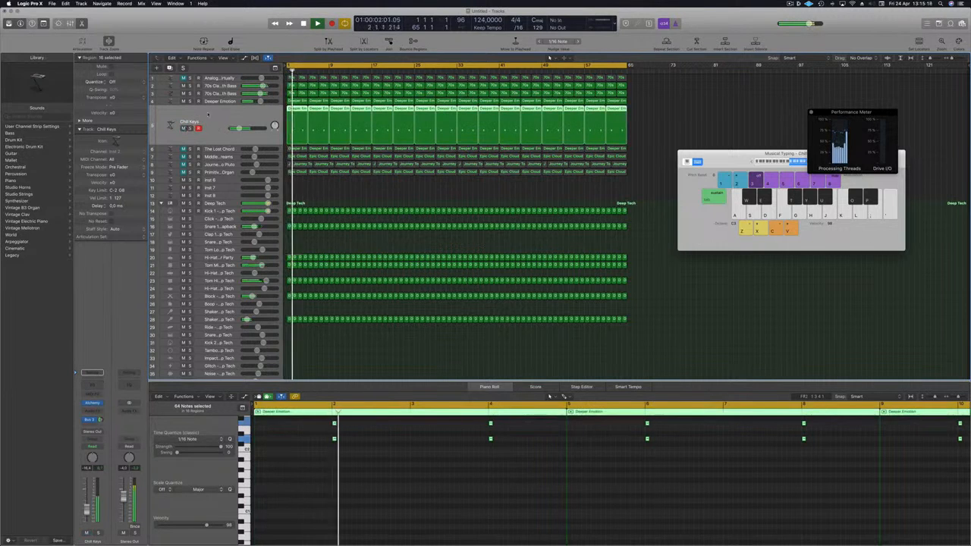
left_click_drag(239, 128, 238, 128)
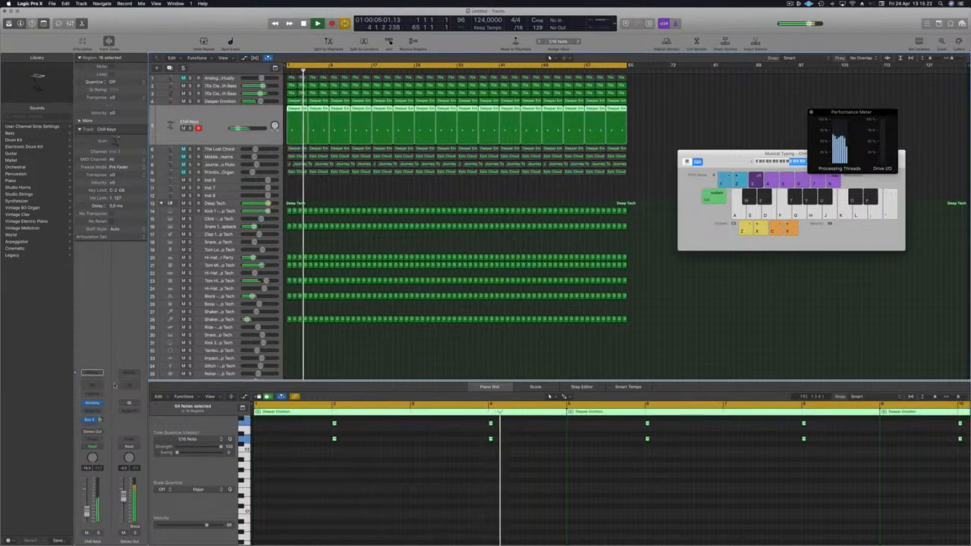
Enable the high-pass filter in the Chill Keys track's Channel EQ and raise its cutoff to just below 200 Hz
left_click(92, 373)
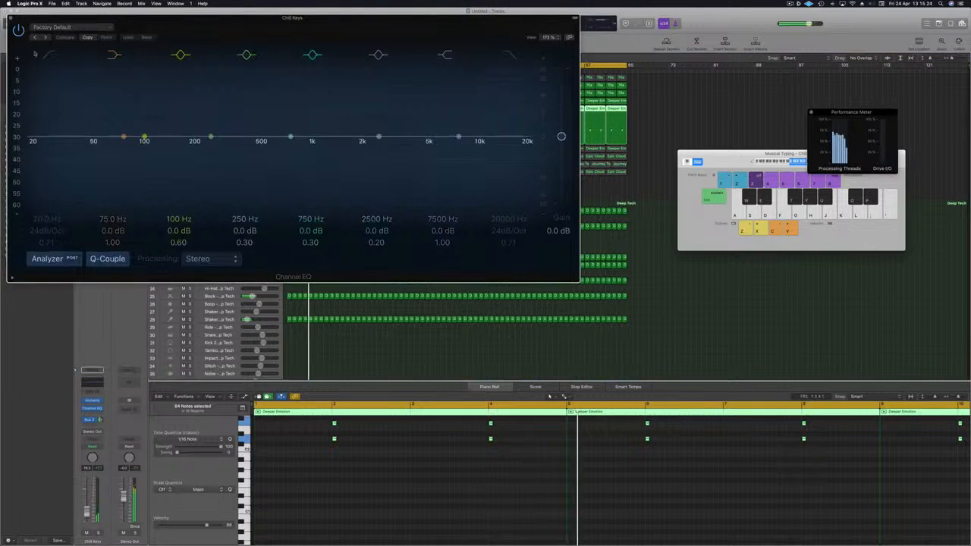
mouse_move(44, 57)
left_mouse_down()
mouse_move(53, 106)
mouse_move(201, 137)
left_mouse_up()
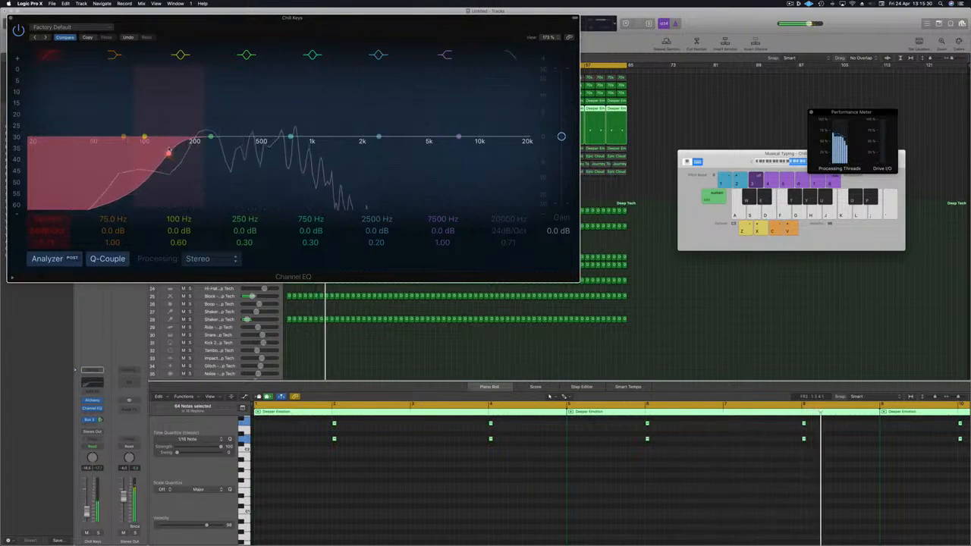
left_click(12, 20)
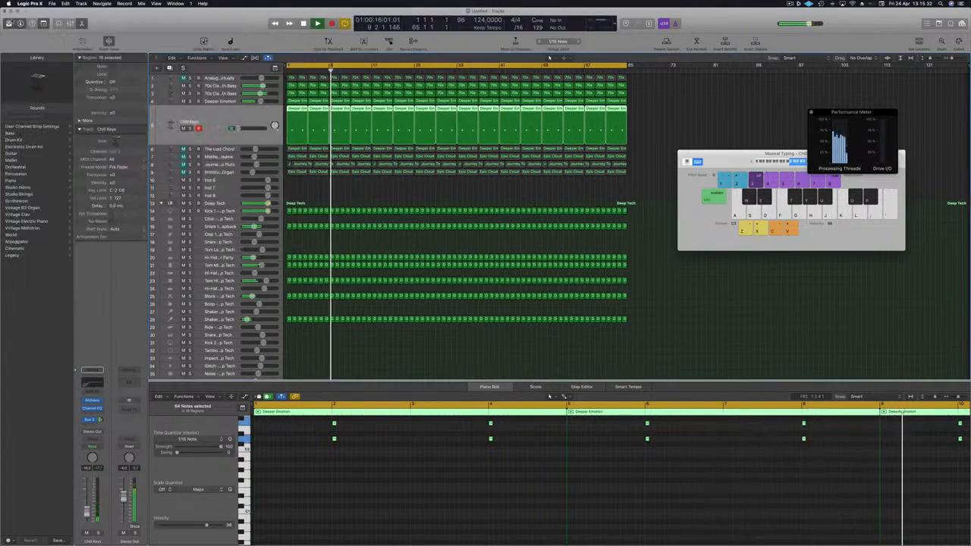
Solo The Lost Chord track and enable a high-pass filter around 200 Hz in its Channel EQ
left_click(225, 150)
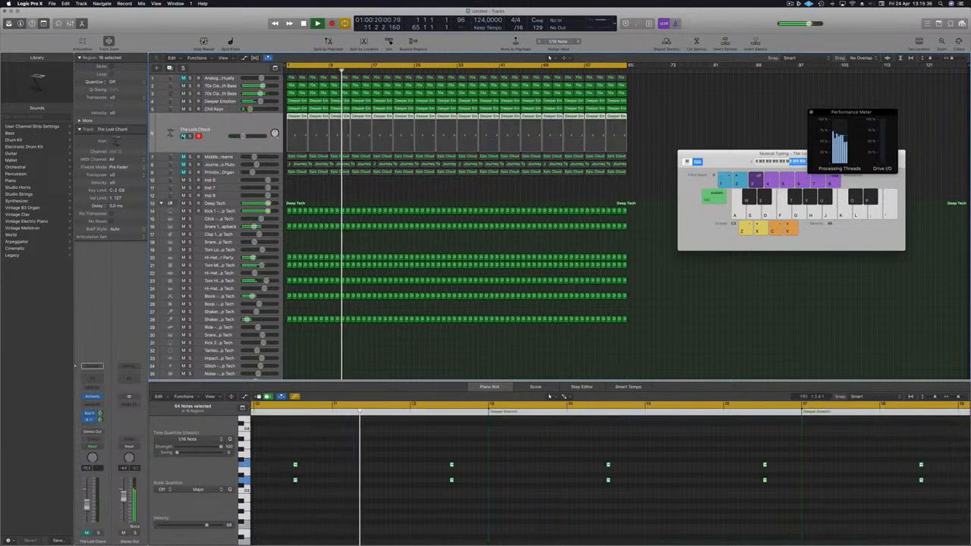
left_click(183, 137)
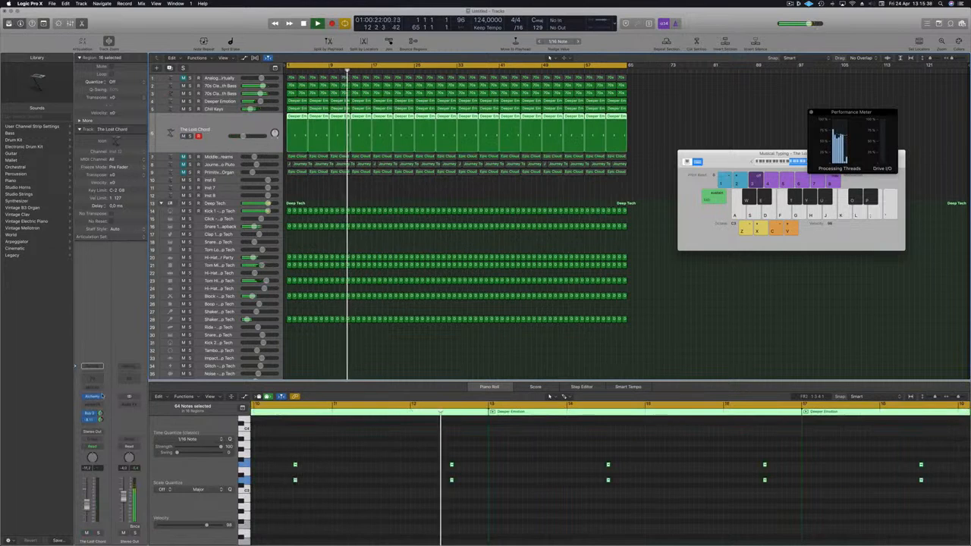
left_click(92, 378)
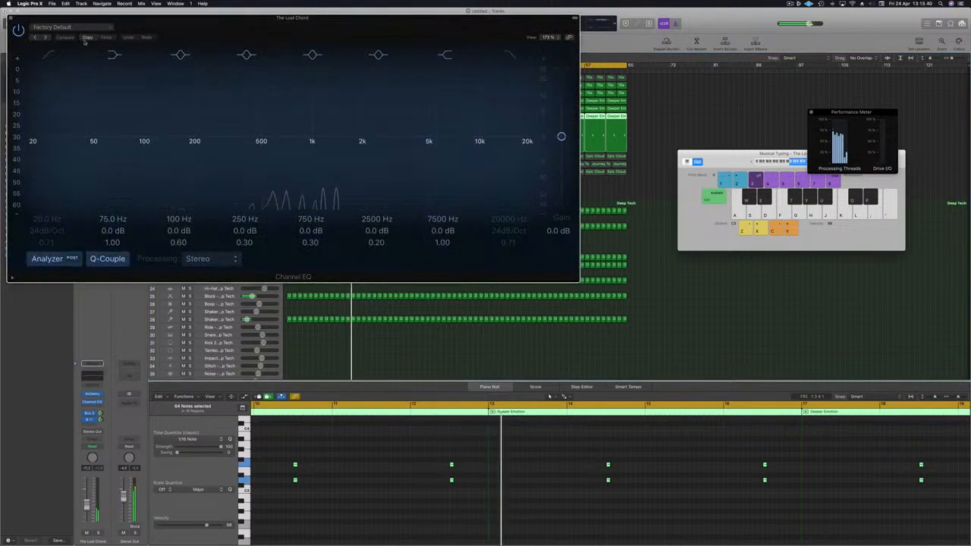
left_click(50, 56)
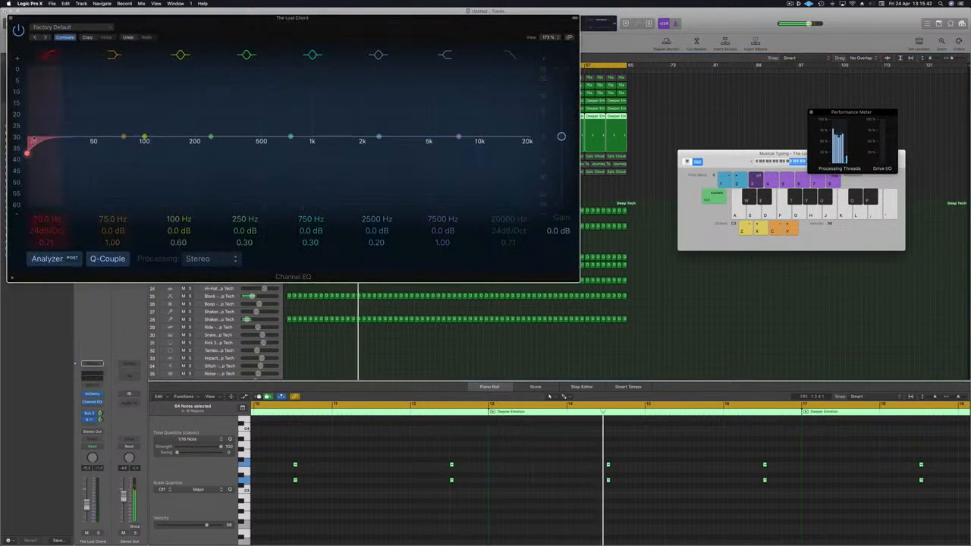
left_click_drag(27, 153, 196, 153)
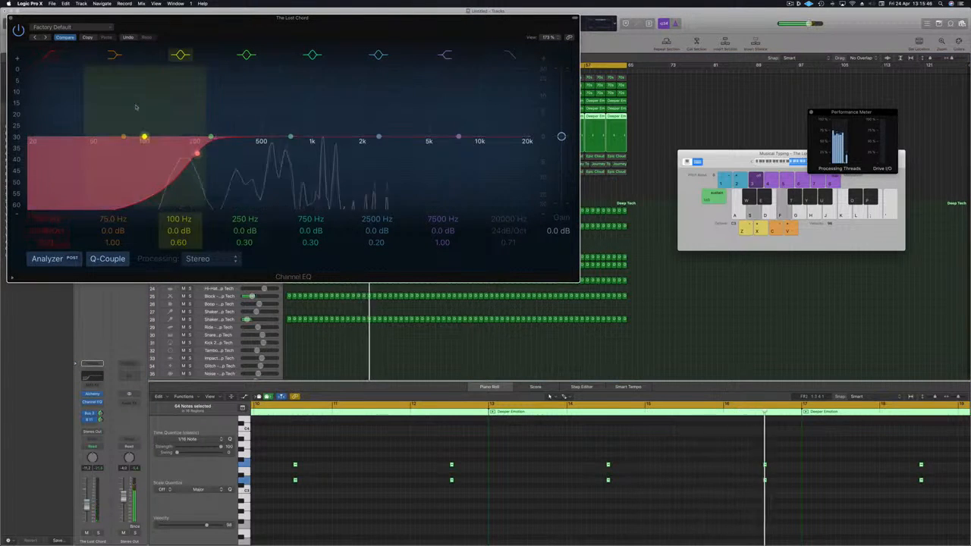
left_click(10, 19)
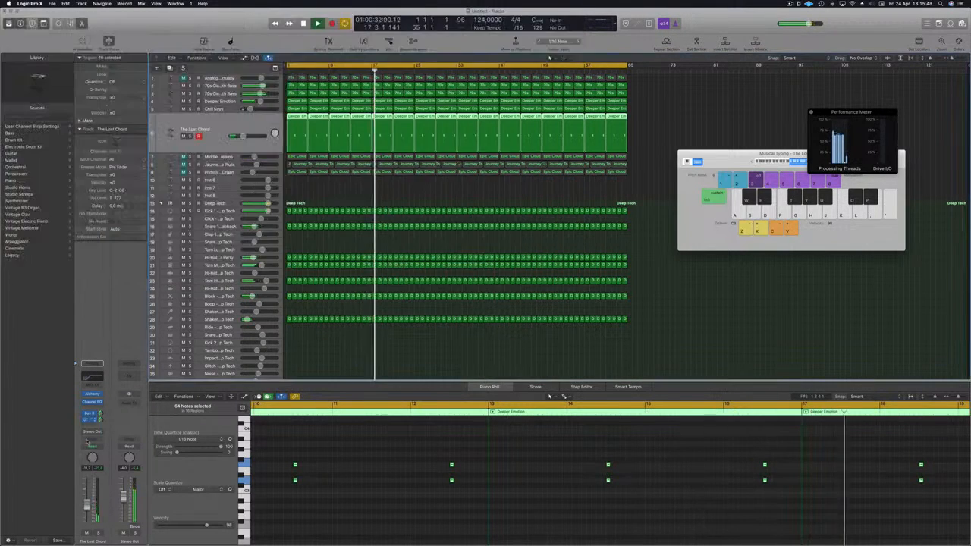
left_click_drag(86, 507, 86, 504)
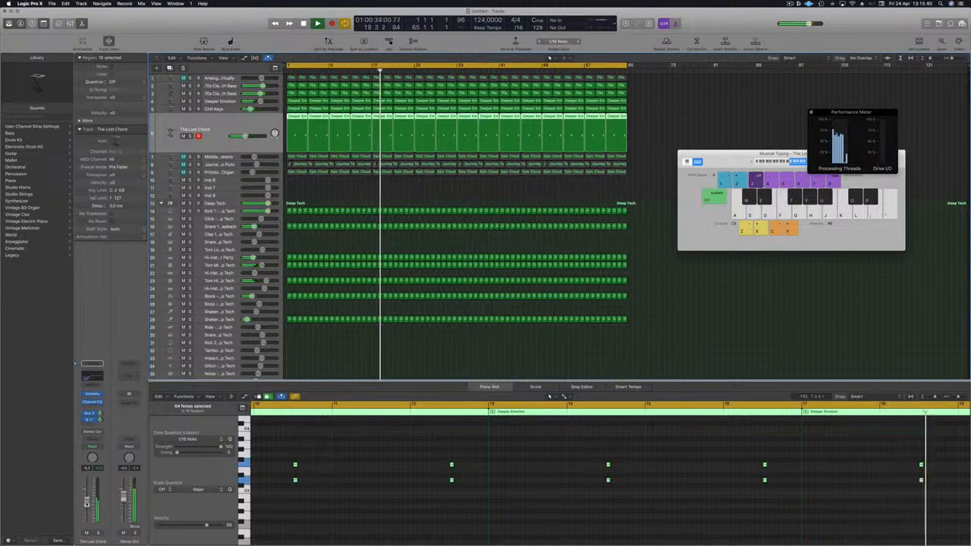
Select the Middle Eastern Dreams track and enable a high-pass filter just below 200 Hz in its Channel EQ
left_click(226, 156)
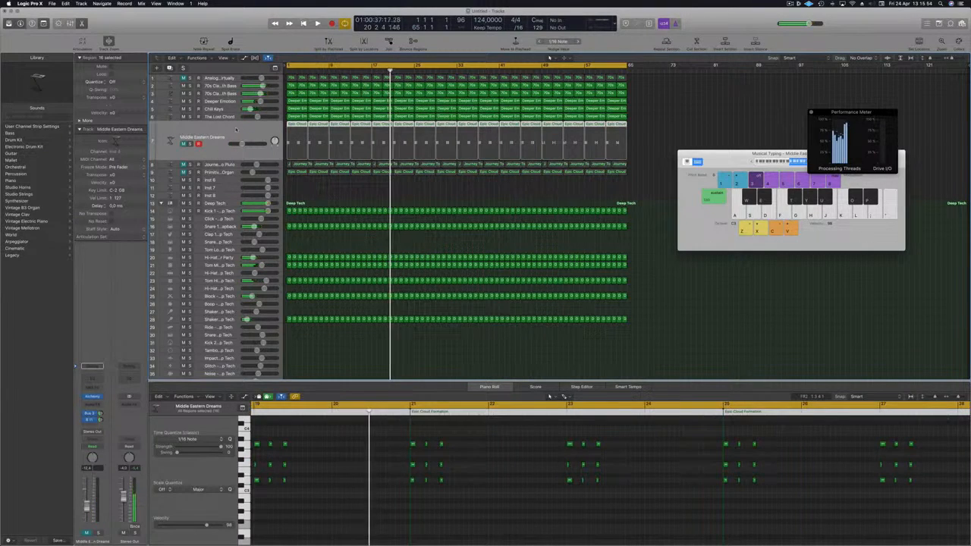
key("Return")
left_click(244, 133)
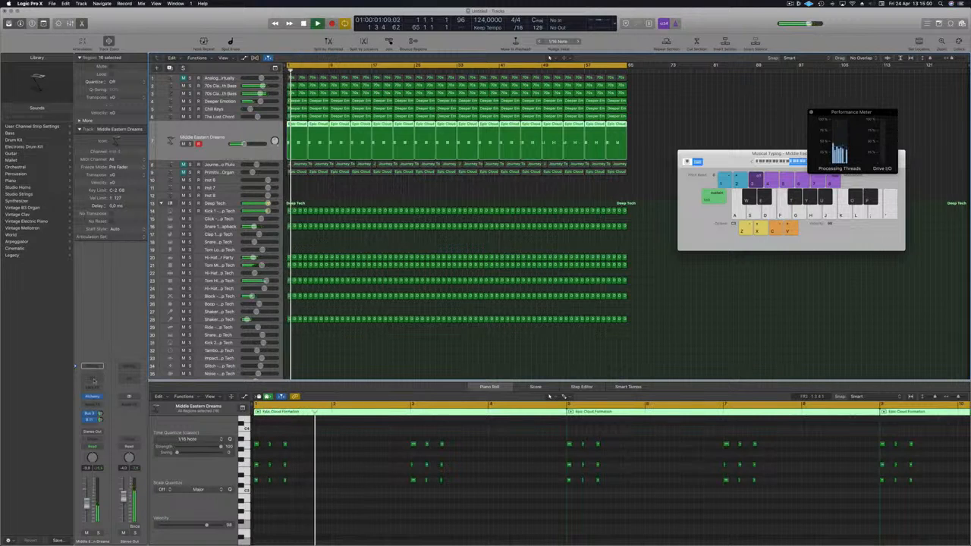
left_click(92, 369)
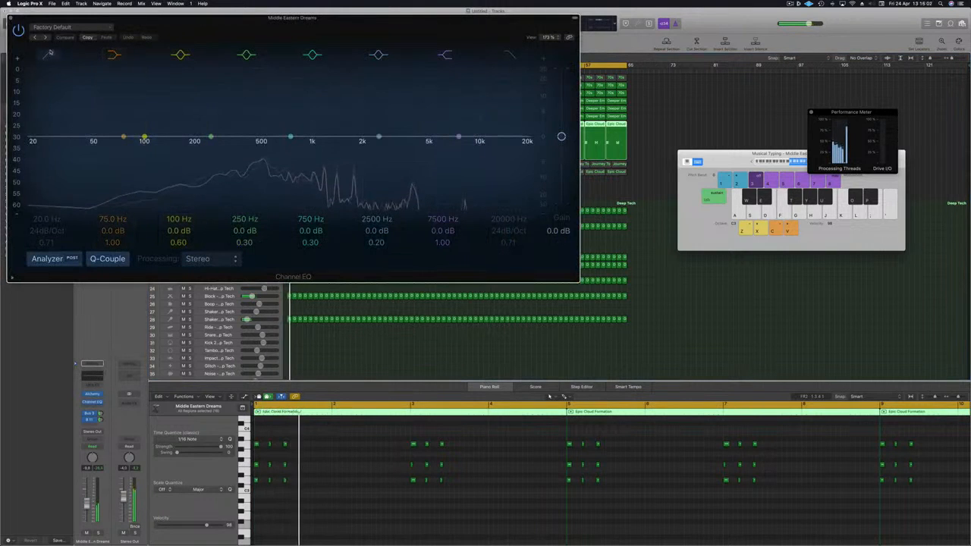
left_click(49, 53)
left_click_drag(32, 140, 173, 153)
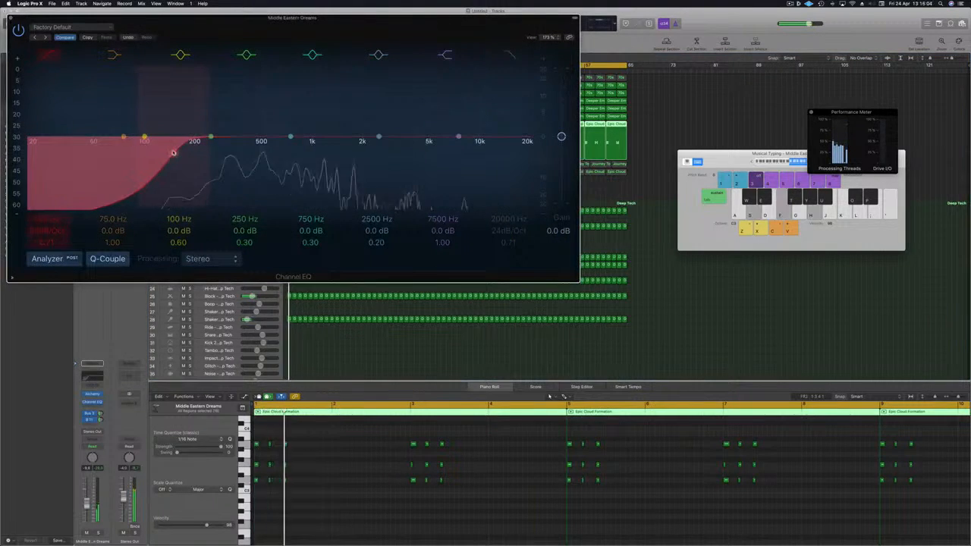
left_click(10, 17)
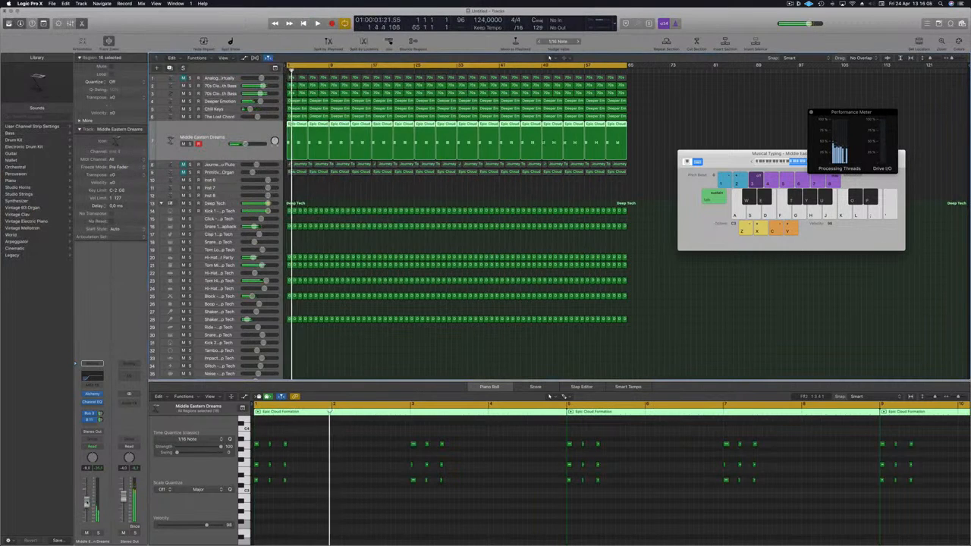
Start playback and solo the Journey To Pluto track to audition it
key("space")
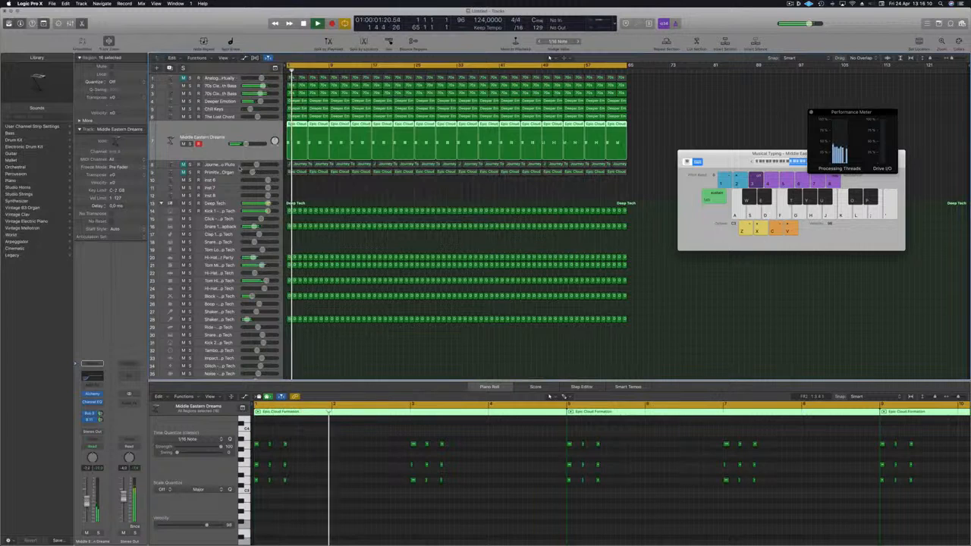
left_click(230, 163)
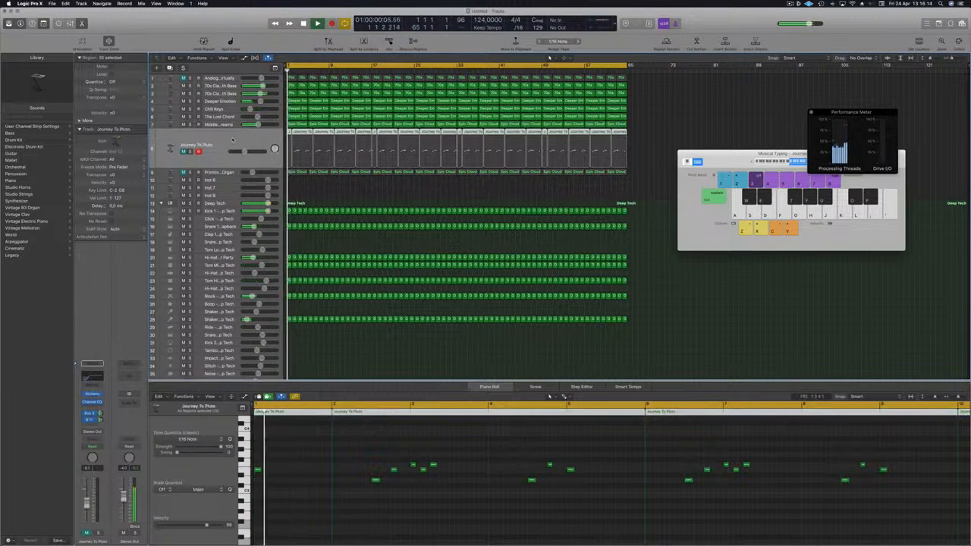
left_click(184, 152)
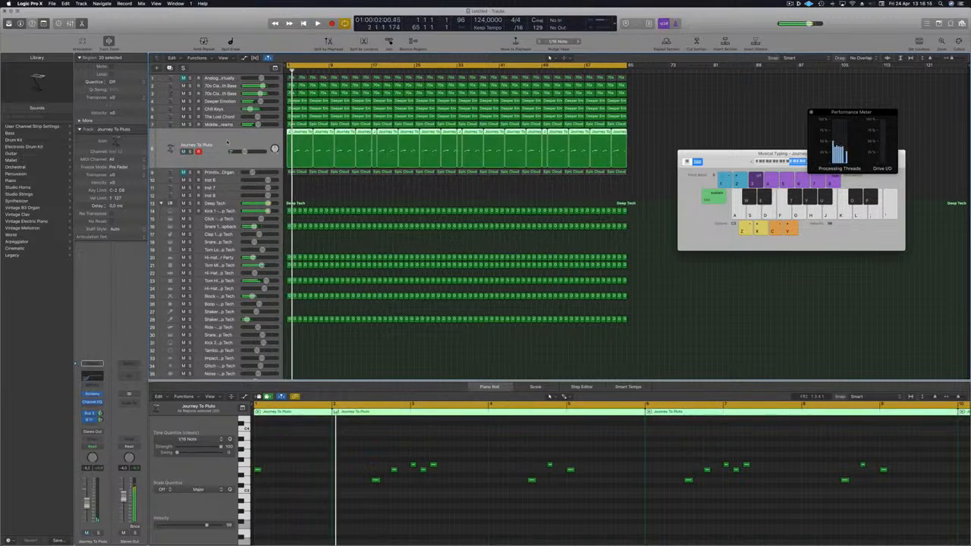
left_click(350, 188)
left_click(208, 131)
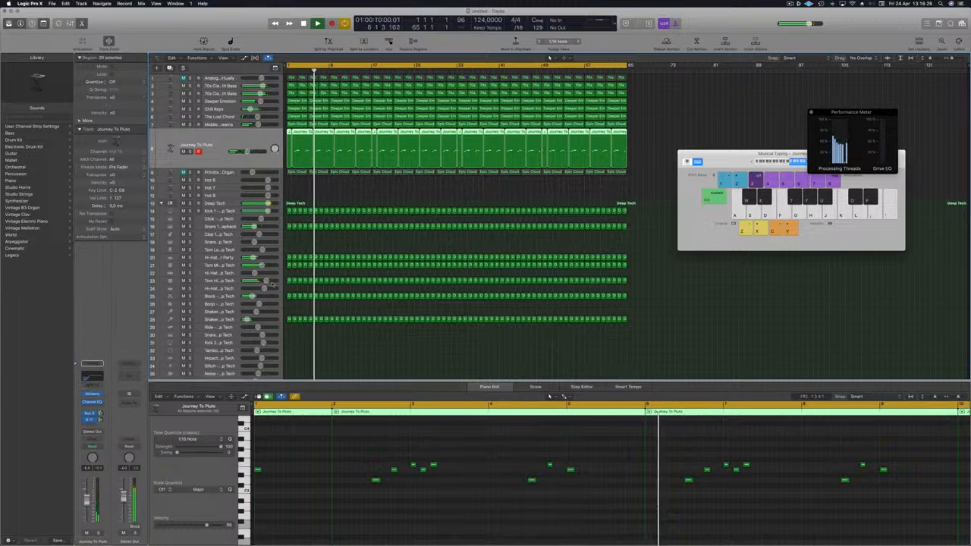
left_click(400, 175)
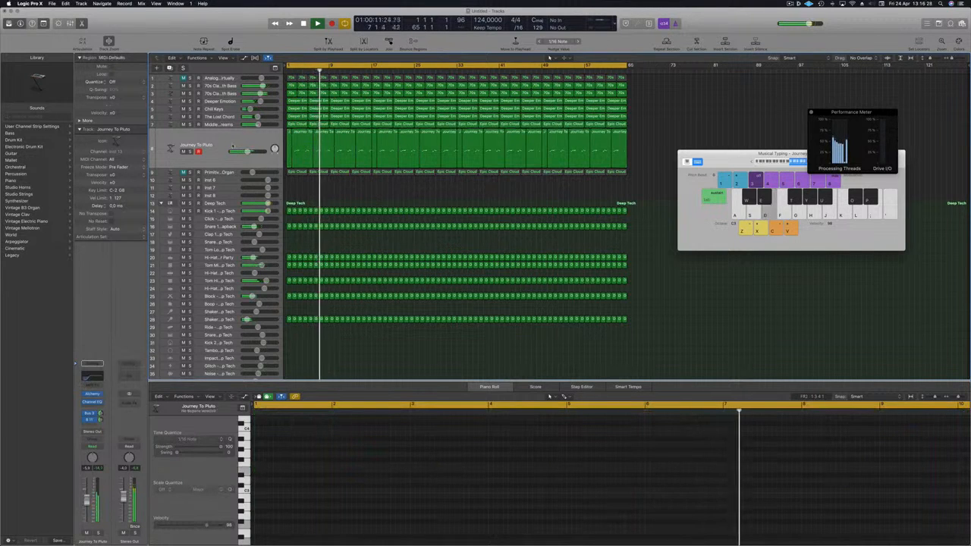
Select the Primitive Synth Organ track, restart playback, and solo it to audition
left_click(220, 158)
left_click(225, 172)
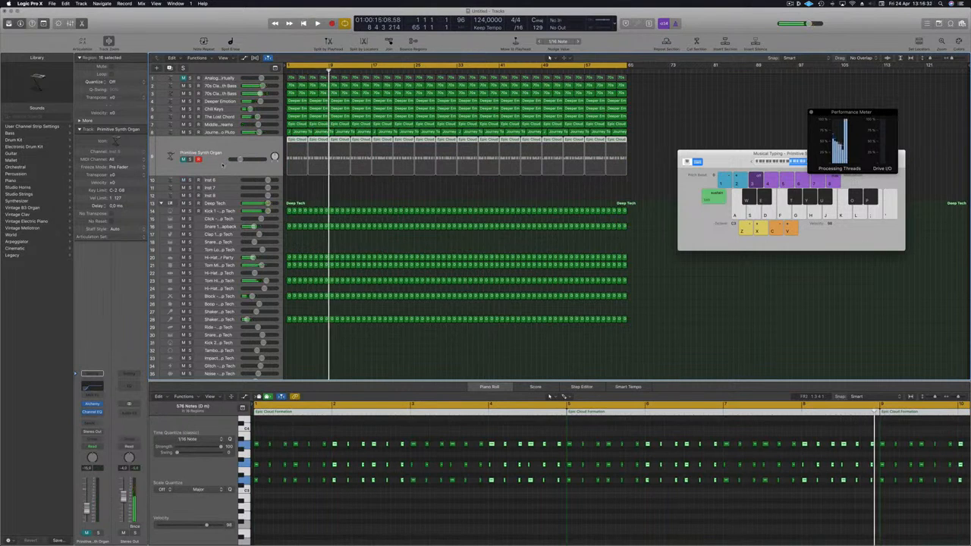
key("space")
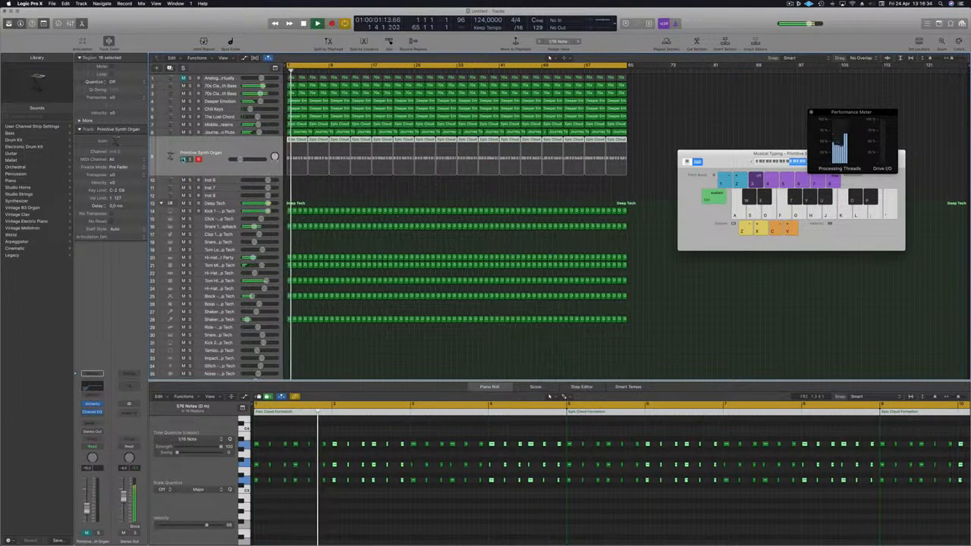
left_click(183, 159)
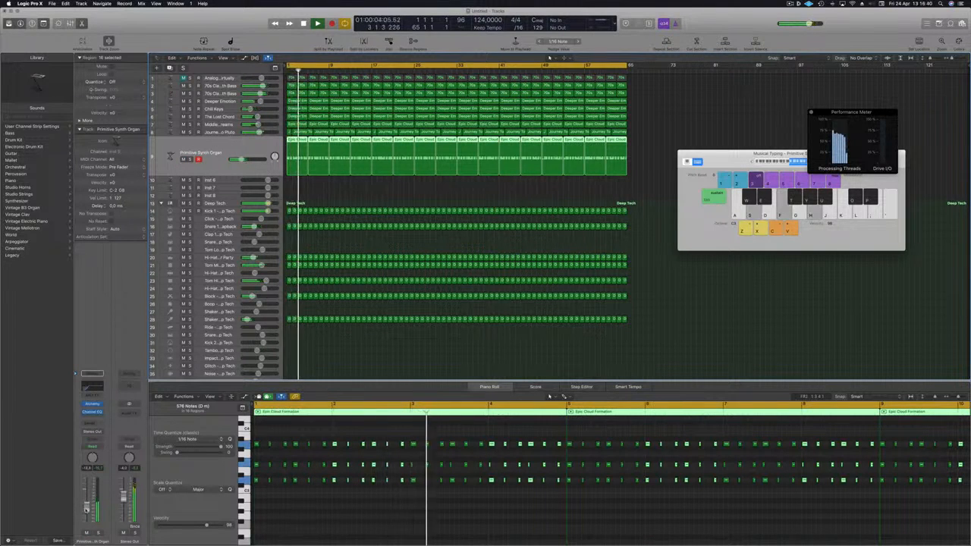
left_click(459, 186)
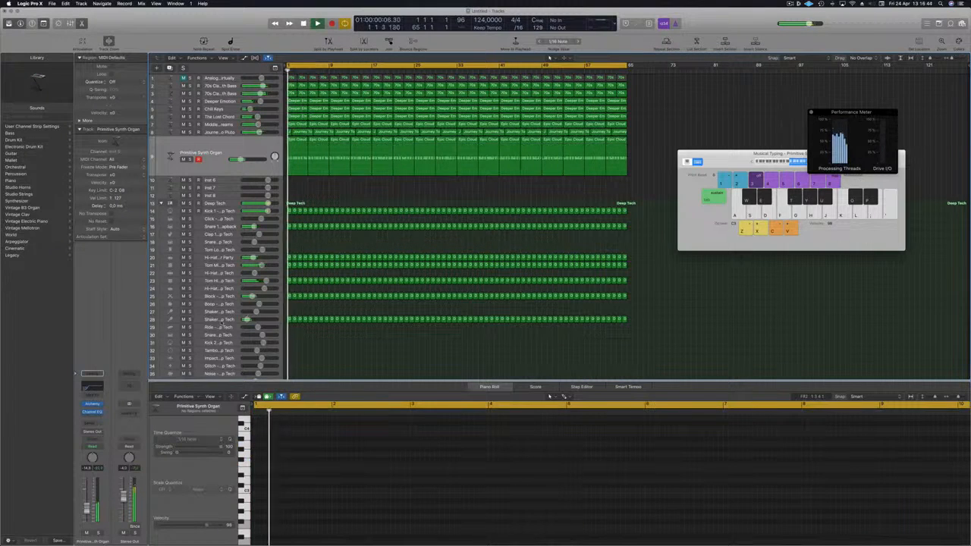
left_click_drag(247, 320, 246, 320)
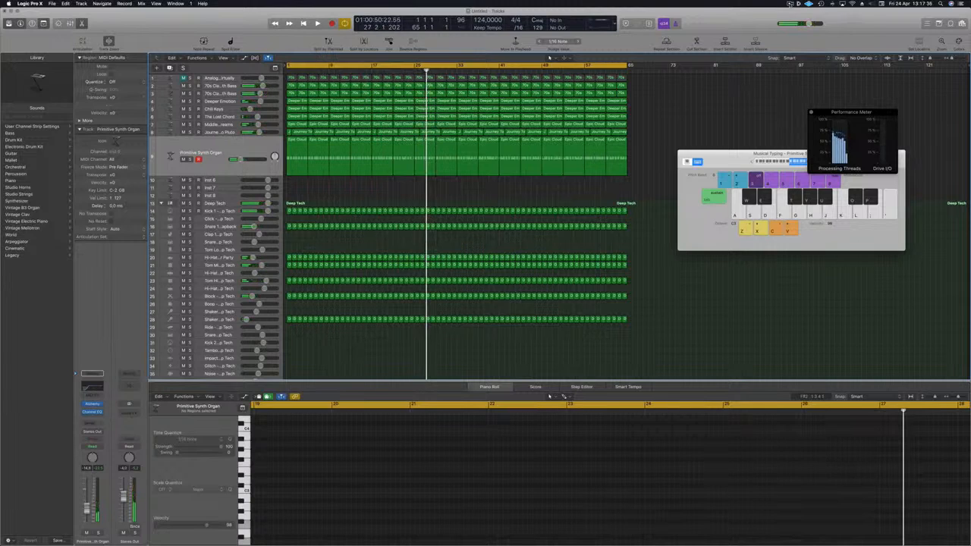
left_click(790, 5)
left_click(796, 17)
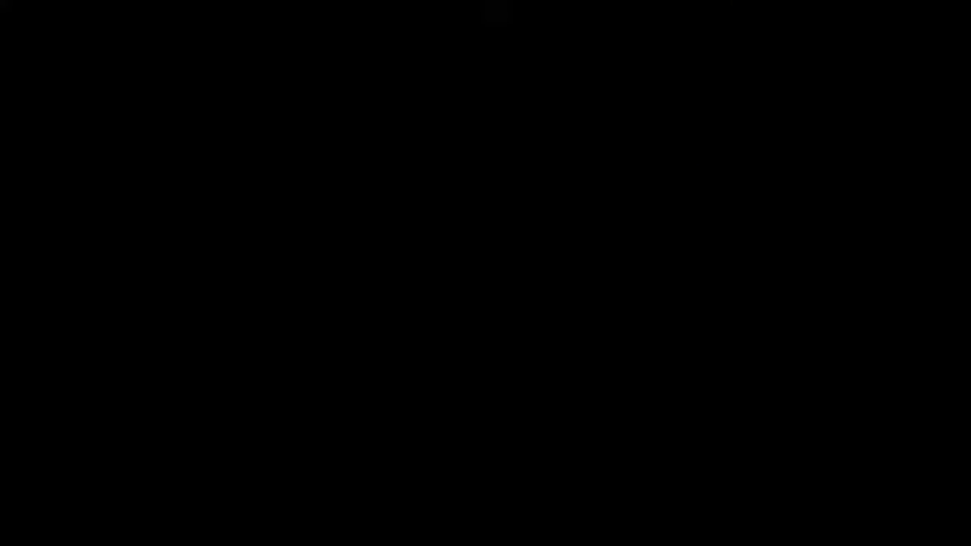